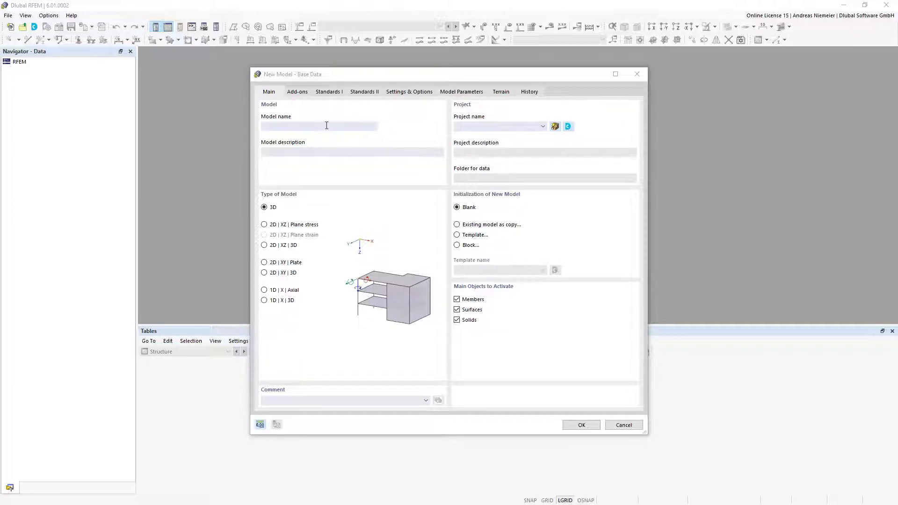
Name the model Intro and compare the 2D plane stress, 2D plate, 1D axial and 2D XZ types
text(Intro)
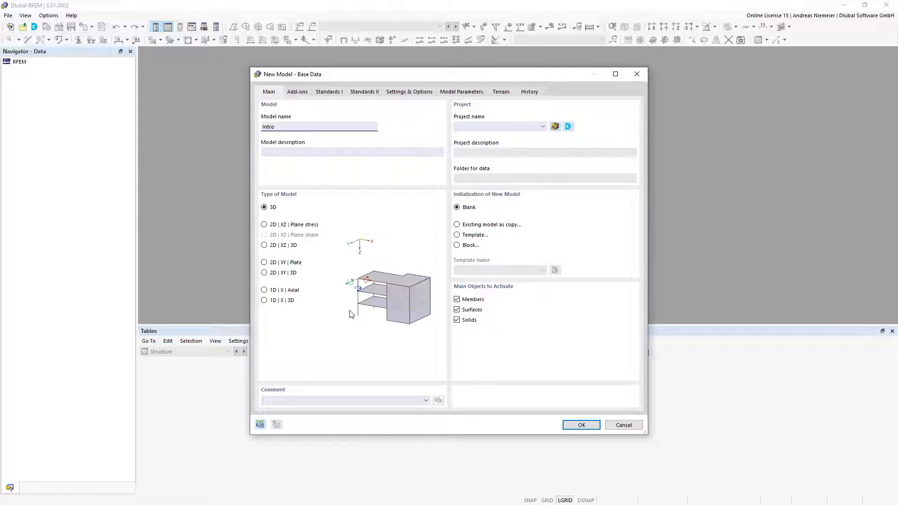
click(264, 225)
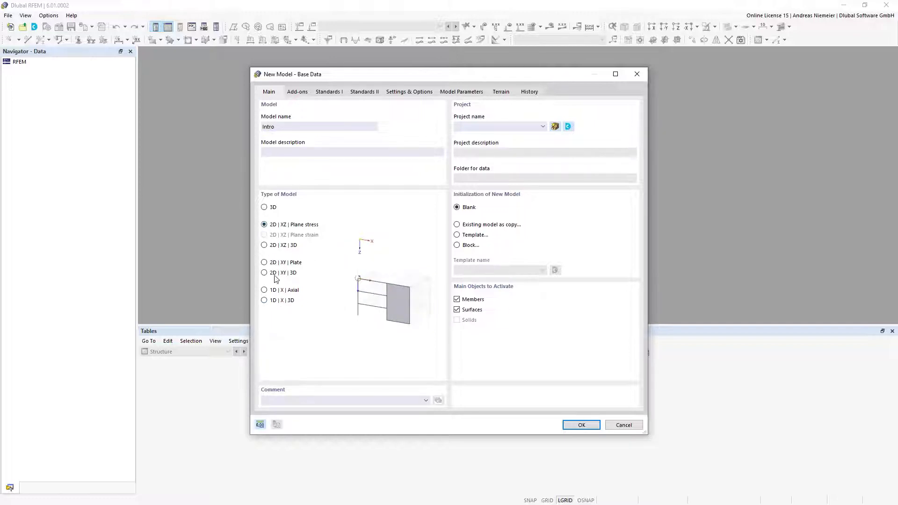
click(266, 264)
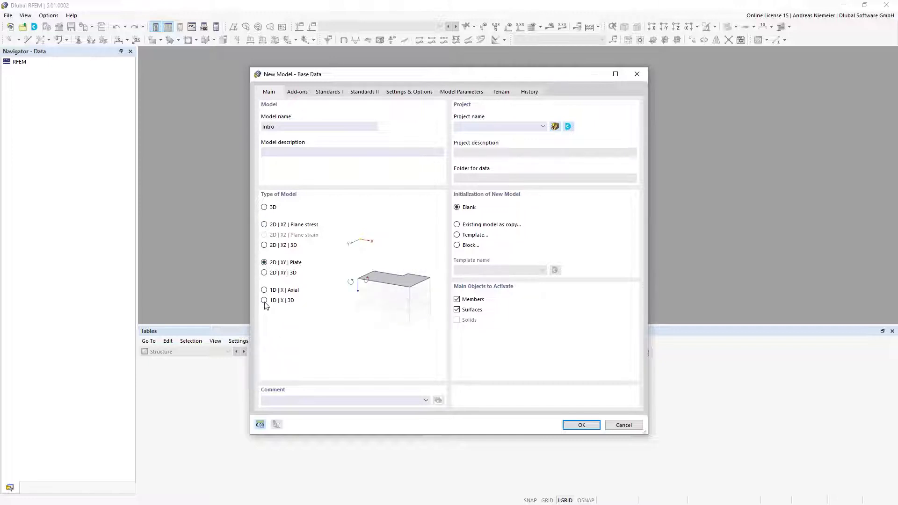
click(265, 291)
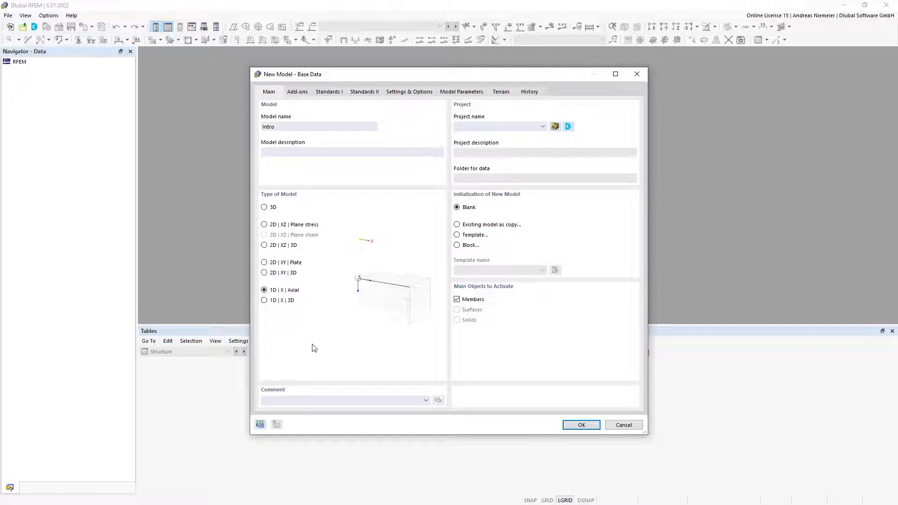
click(264, 225)
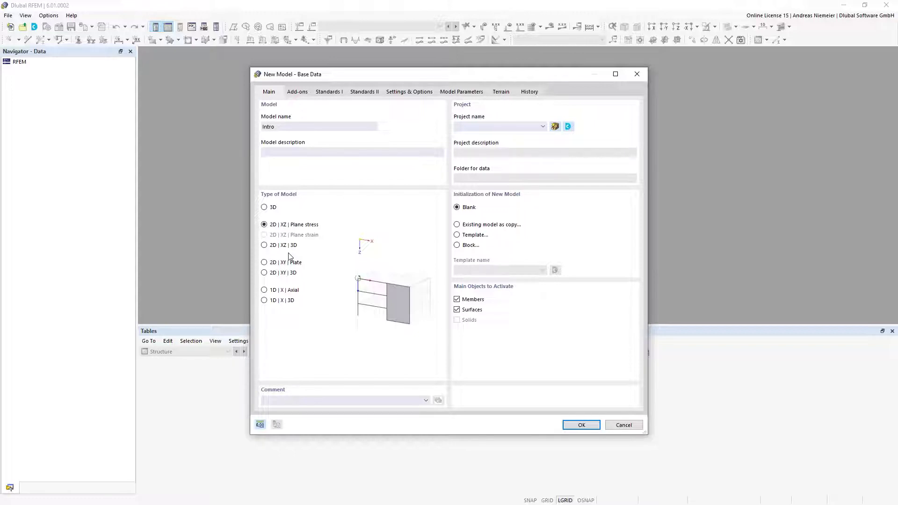
click(265, 246)
Switch the Intro model to the 3D type and bring up the Add-ons choices
click(265, 209)
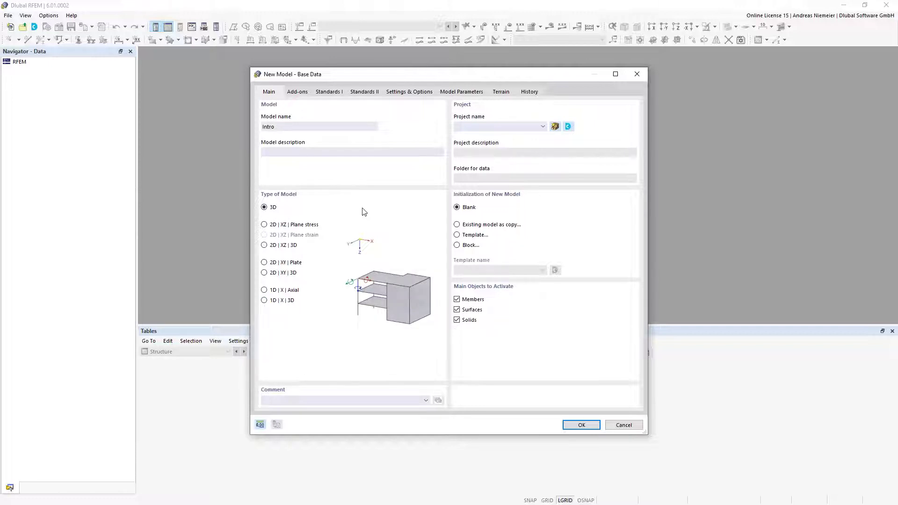
click(299, 93)
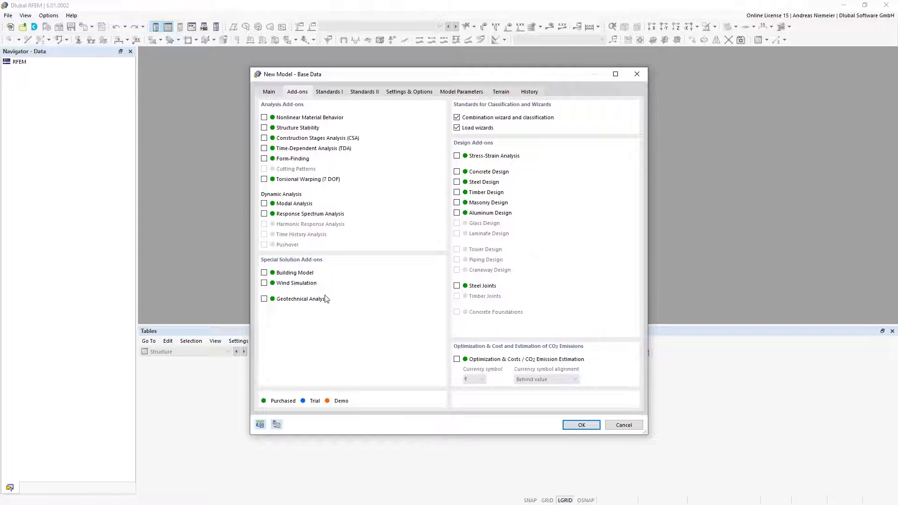
Enable the Steel Design add-on, and switch Concrete Design on and back off
click(483, 183)
click(480, 183)
click(481, 184)
click(483, 173)
click(458, 171)
Keep EN 1990 with CEN 2010-04 and EN 1993 with CEN 2015-06 in the Standards I settings
click(333, 95)
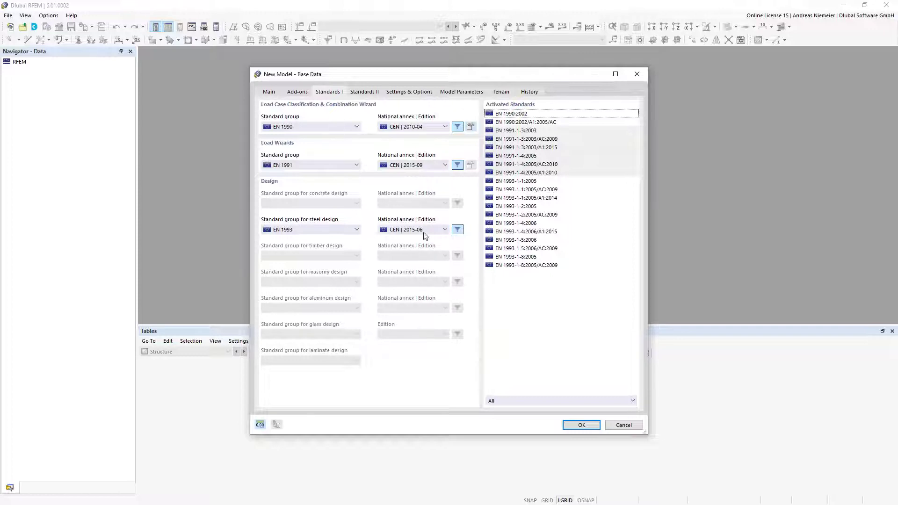
click(424, 127)
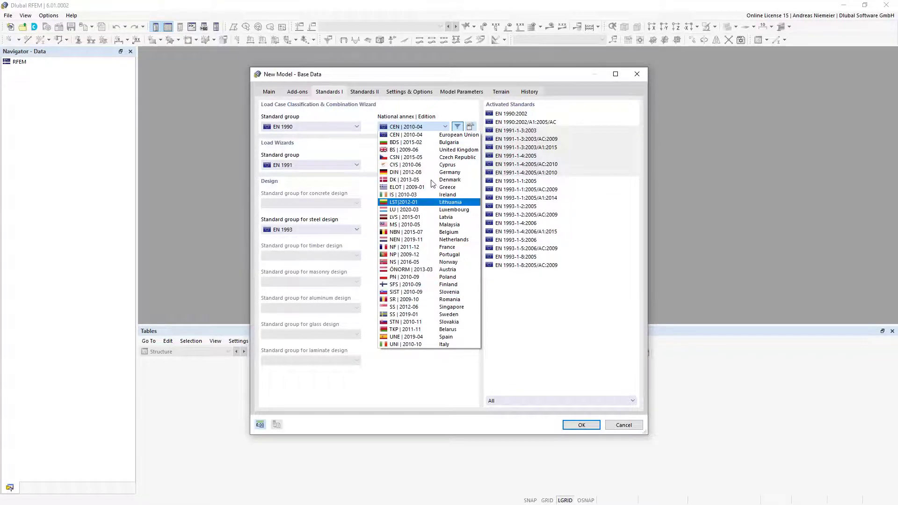
click(429, 134)
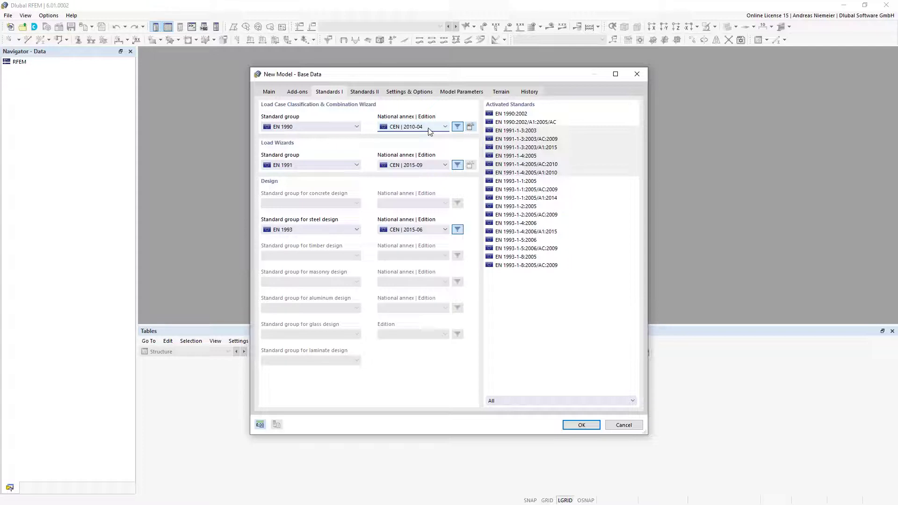
click(338, 127)
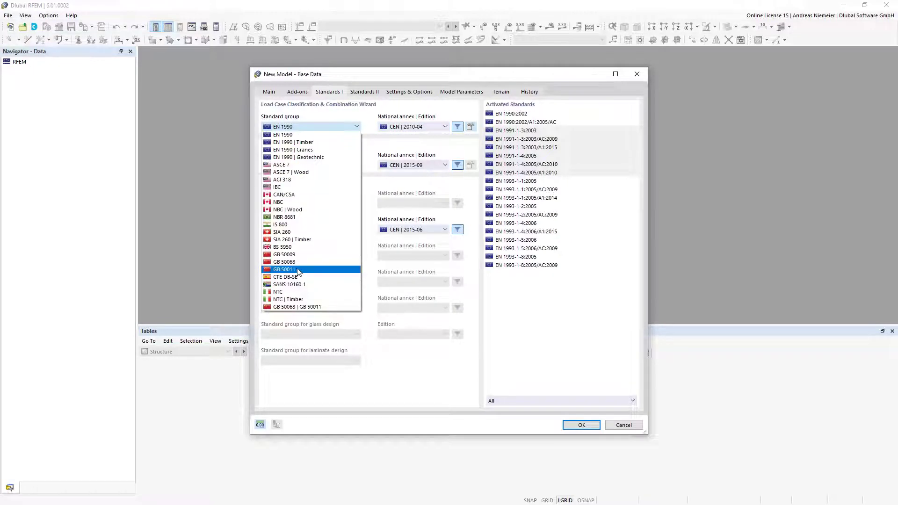
click(308, 125)
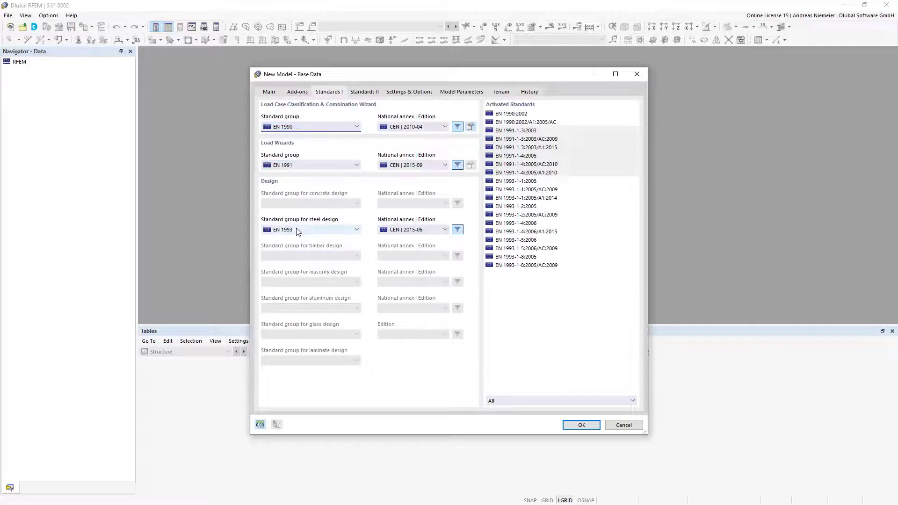
click(407, 230)
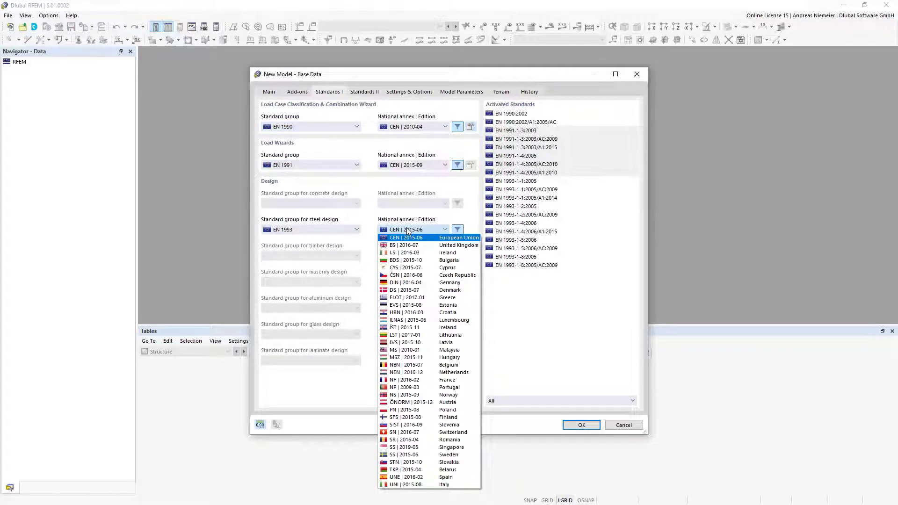
click(407, 230)
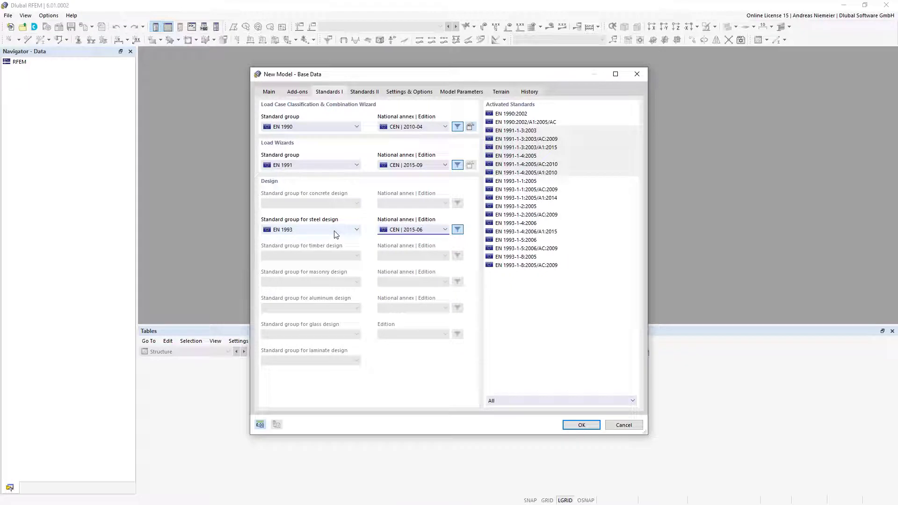
click(337, 230)
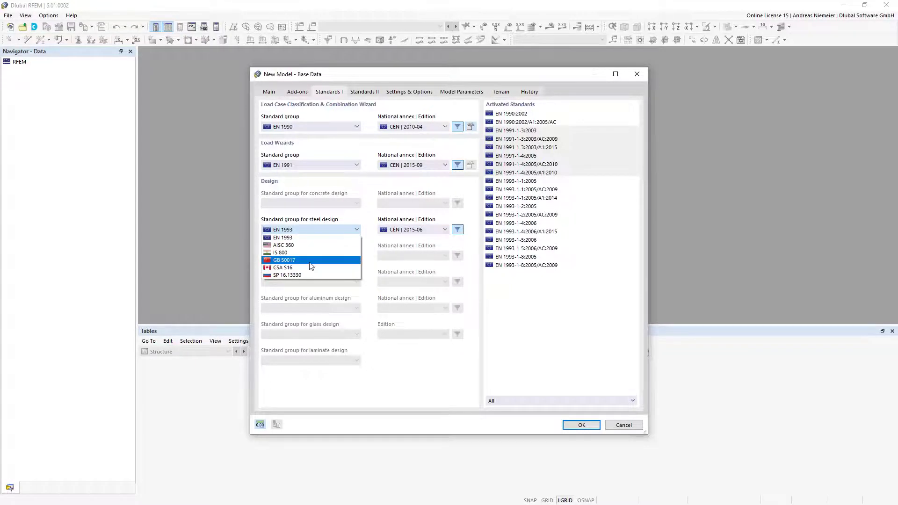
click(392, 230)
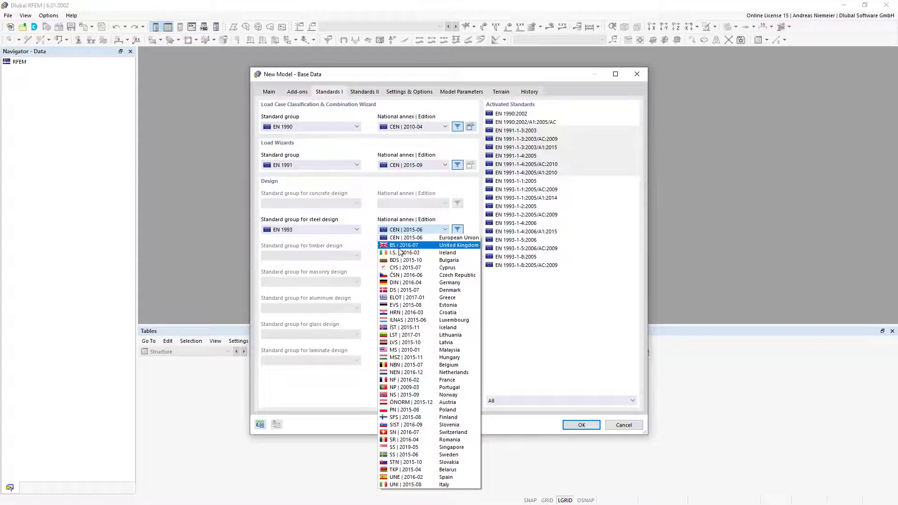
click(329, 232)
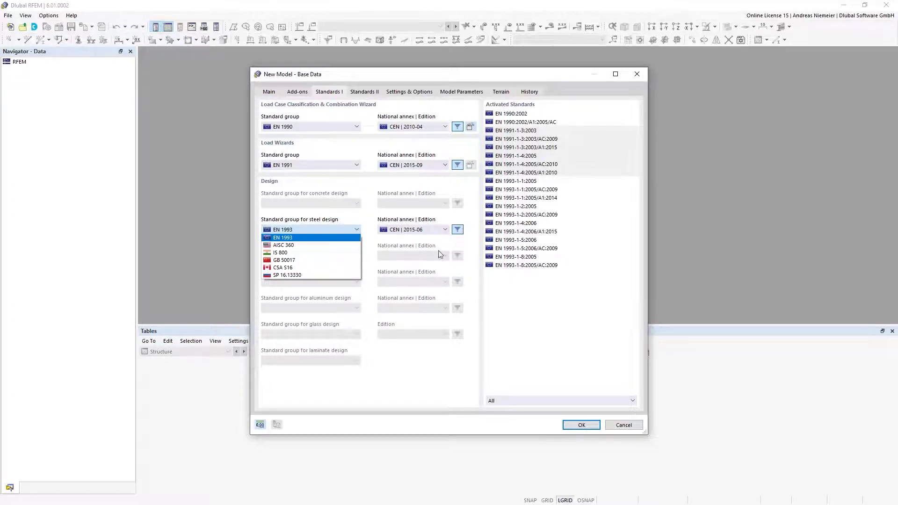
click(426, 233)
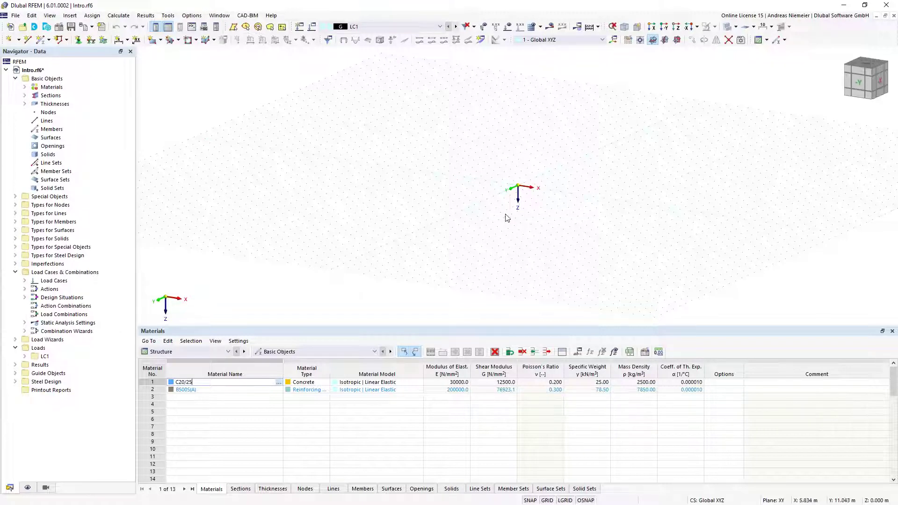
click(15, 78)
click(15, 163)
click(15, 179)
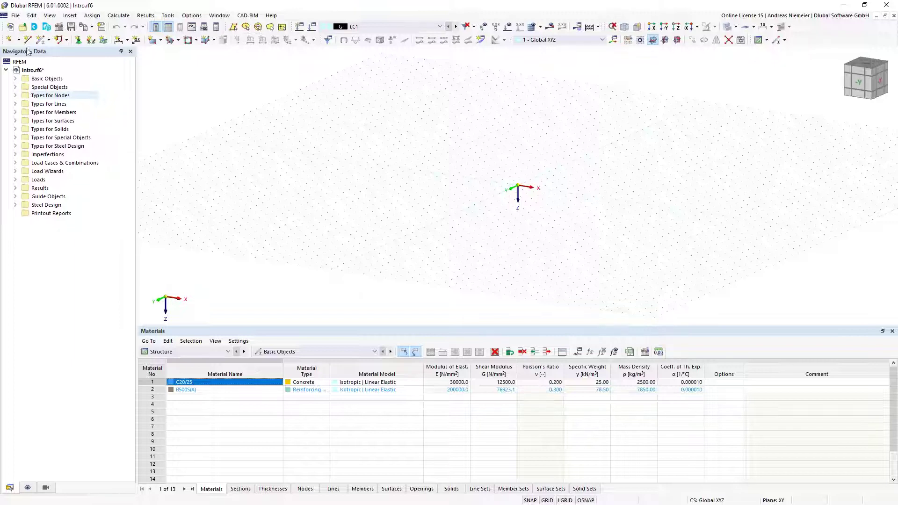
click(15, 79)
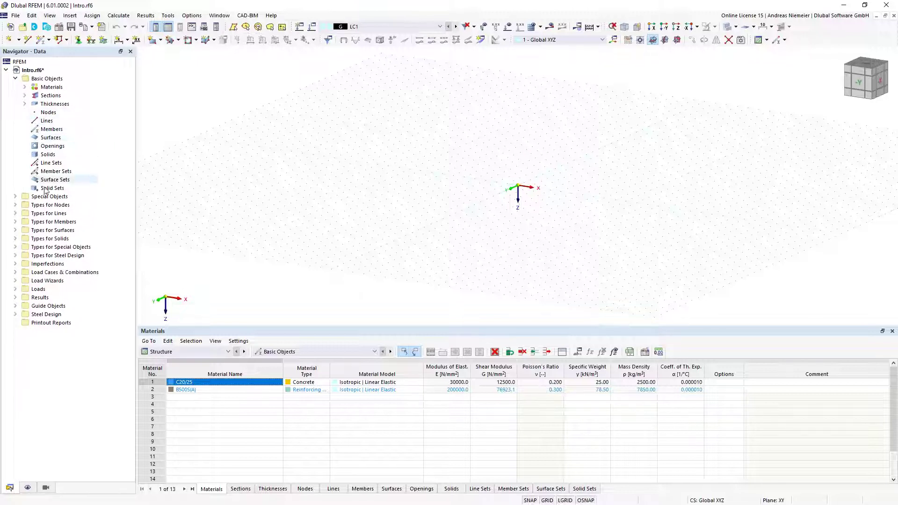
click(47, 113)
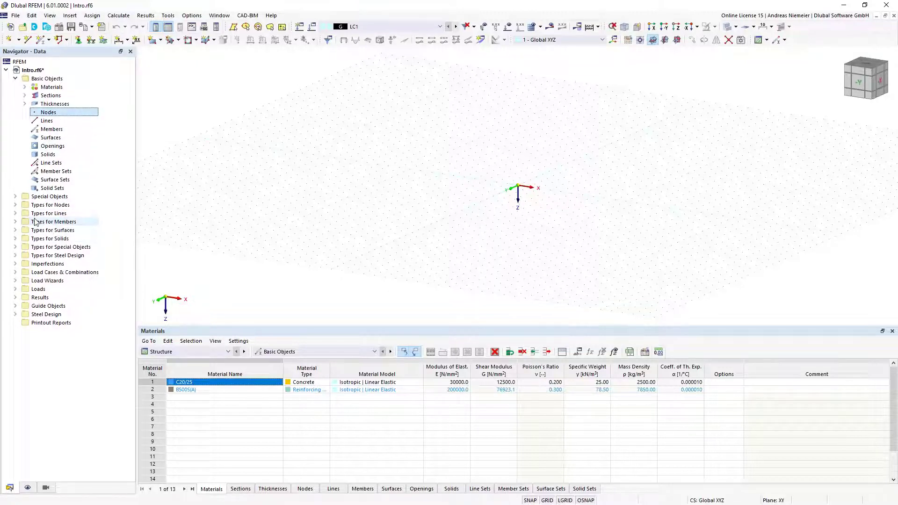
click(15, 204)
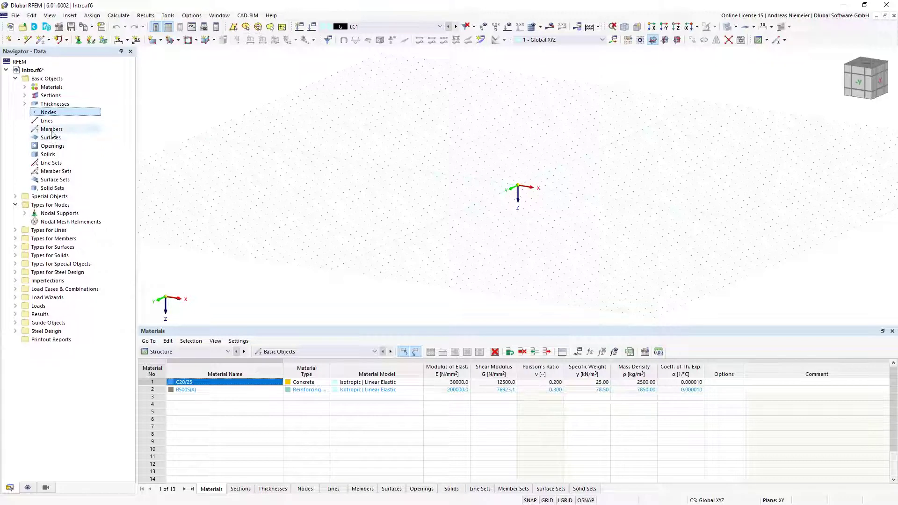
click(51, 129)
click(15, 205)
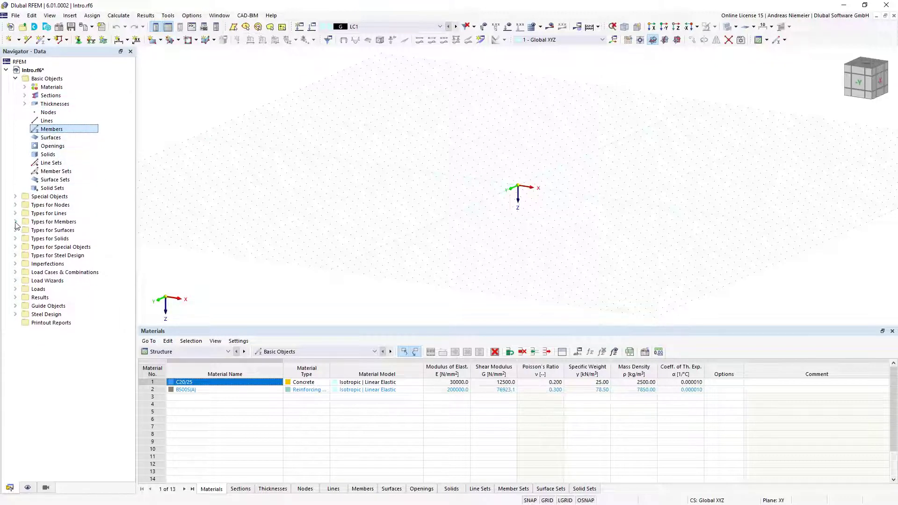
click(15, 221)
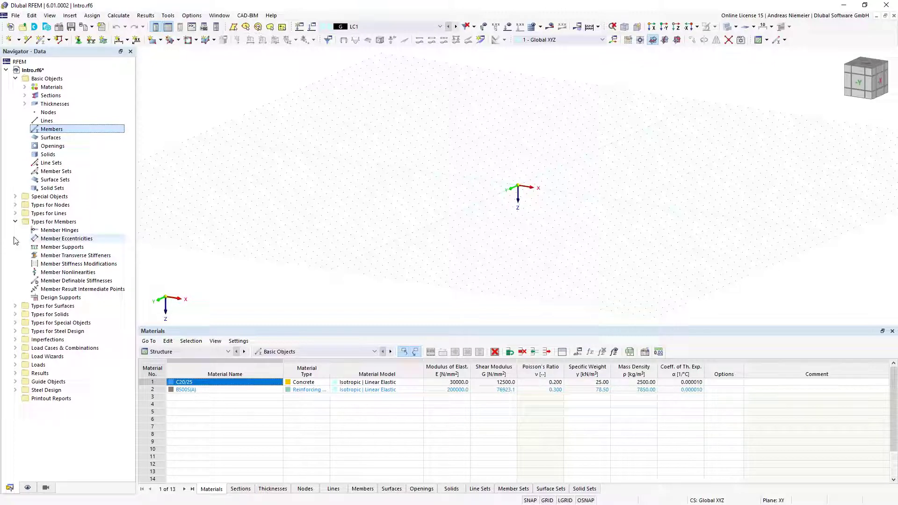
click(15, 222)
click(15, 79)
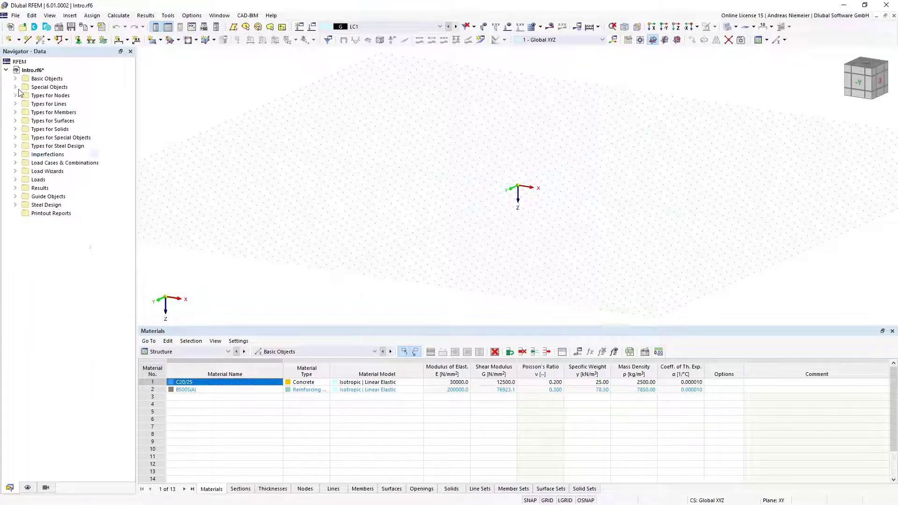
click(167, 352)
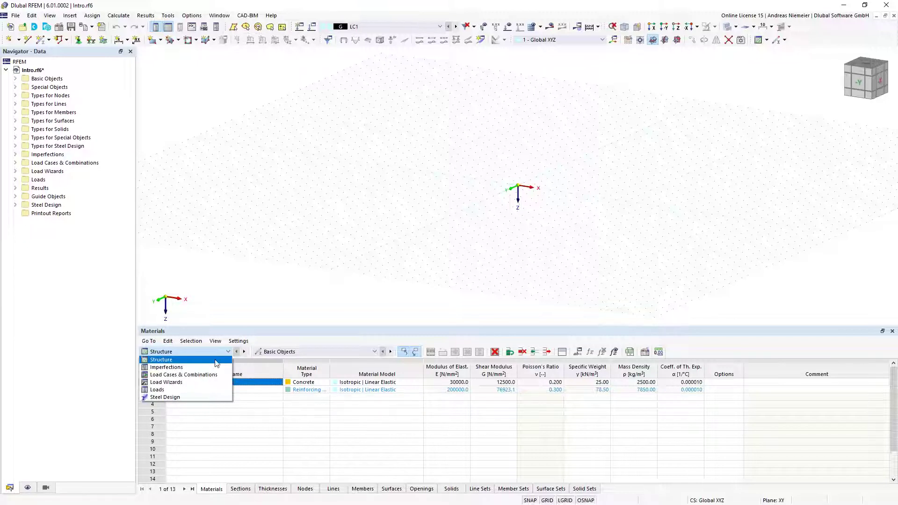
click(303, 353)
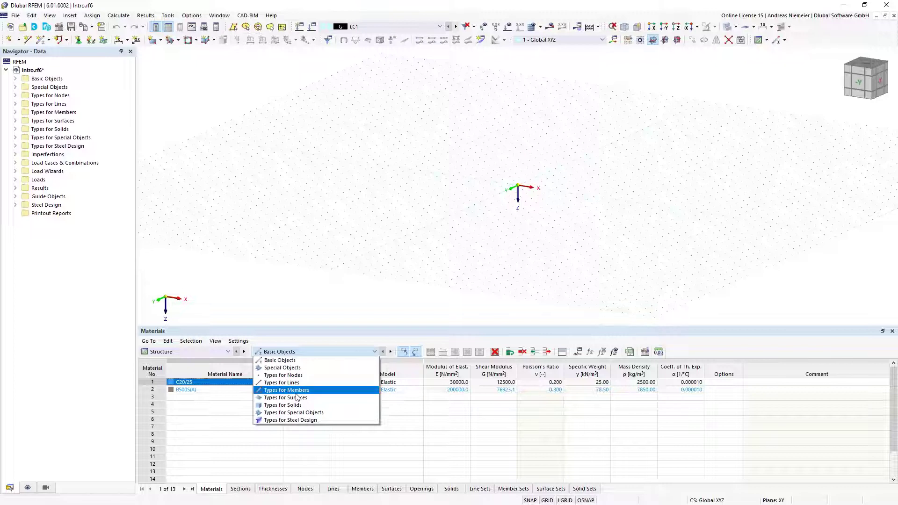
click(399, 338)
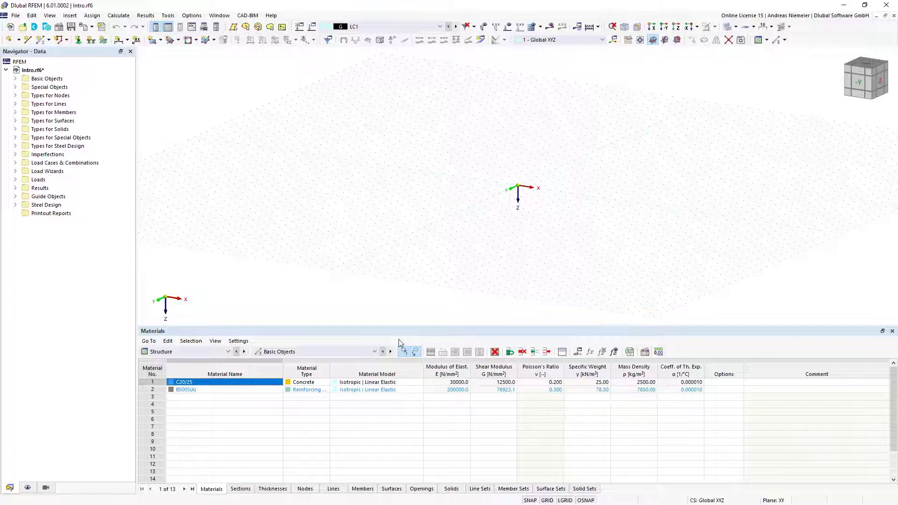
Define a new member with an HE 200 A section in S355 steel
key(m)
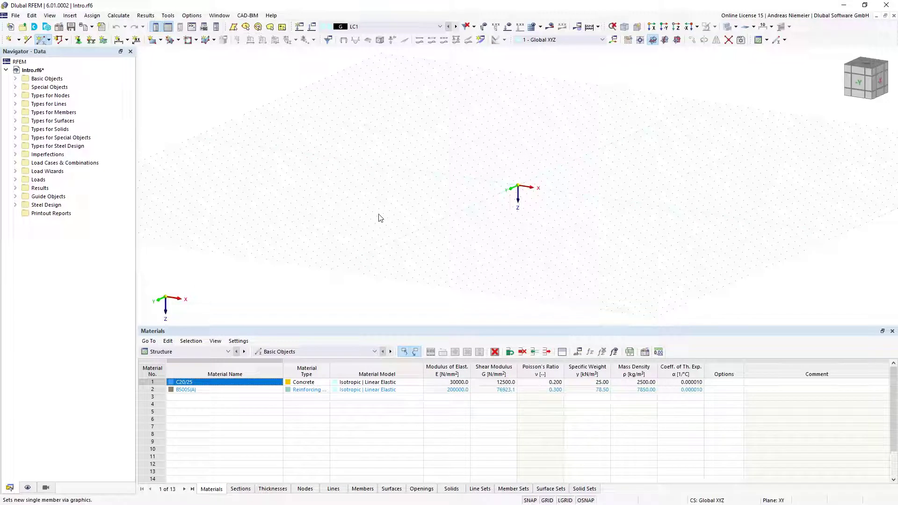
double_click(380, 218)
click(225, 109)
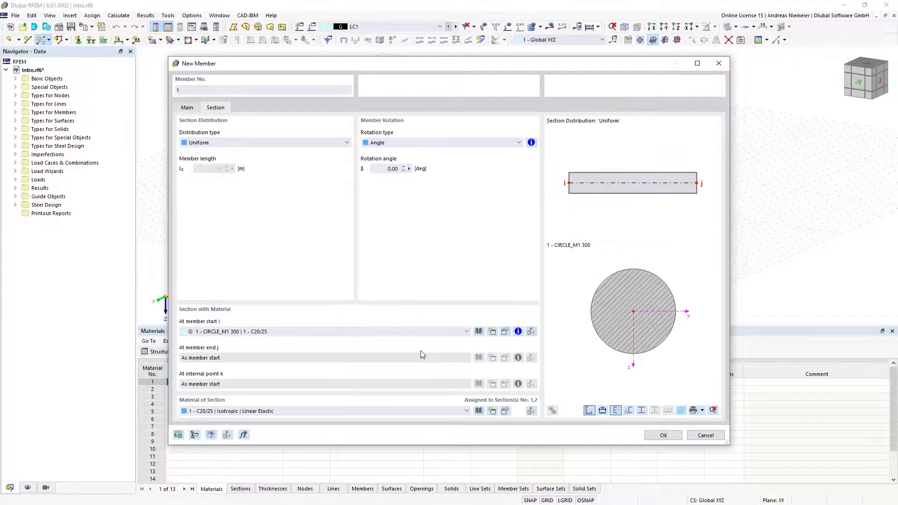
click(479, 331)
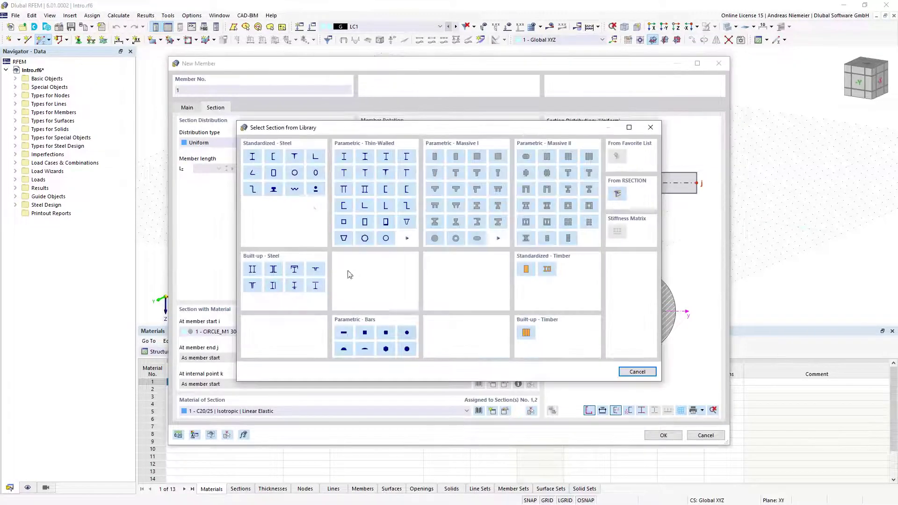
click(253, 156)
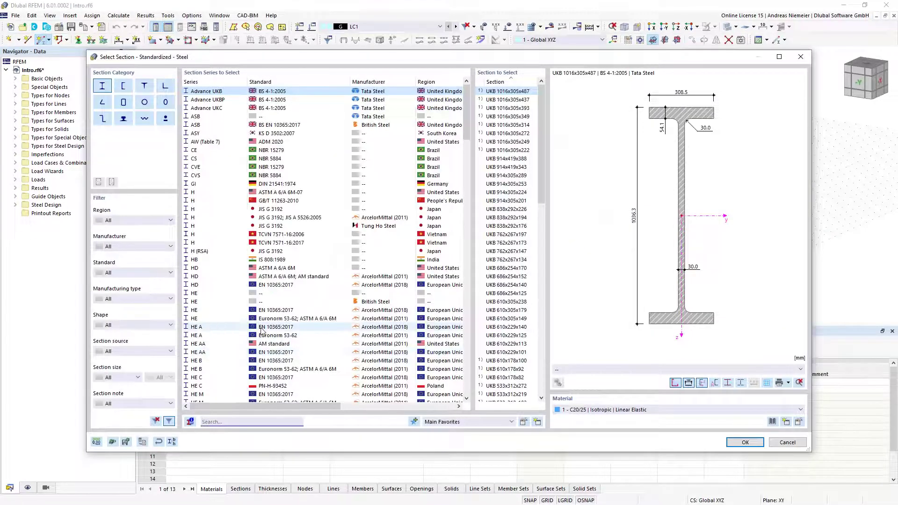
click(213, 330)
click(509, 135)
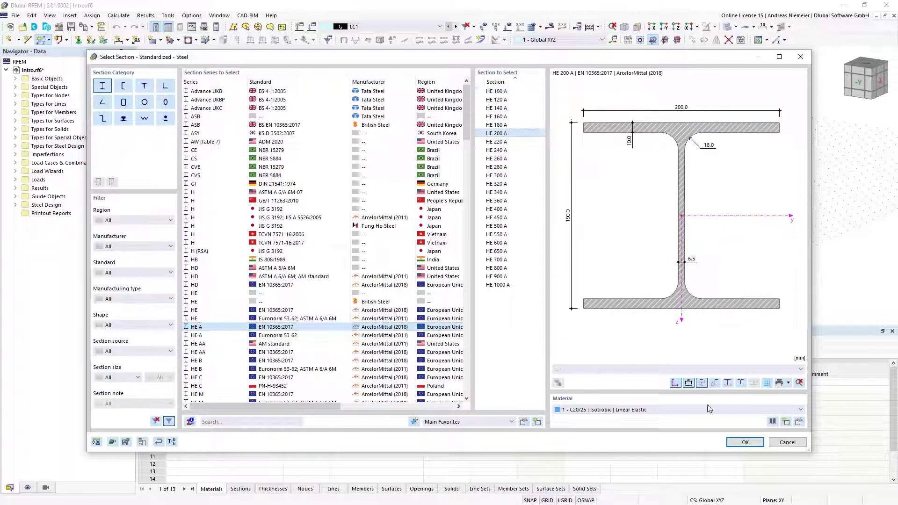
click(773, 422)
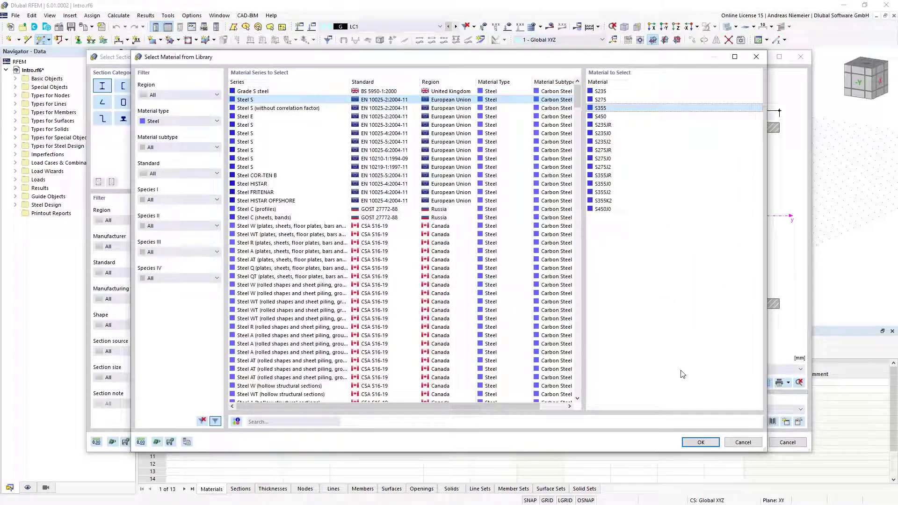
click(697, 442)
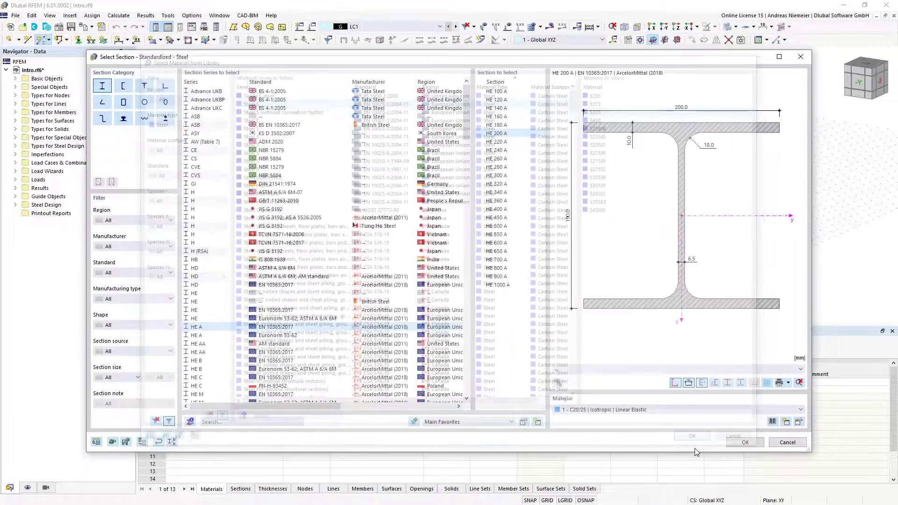
click(746, 442)
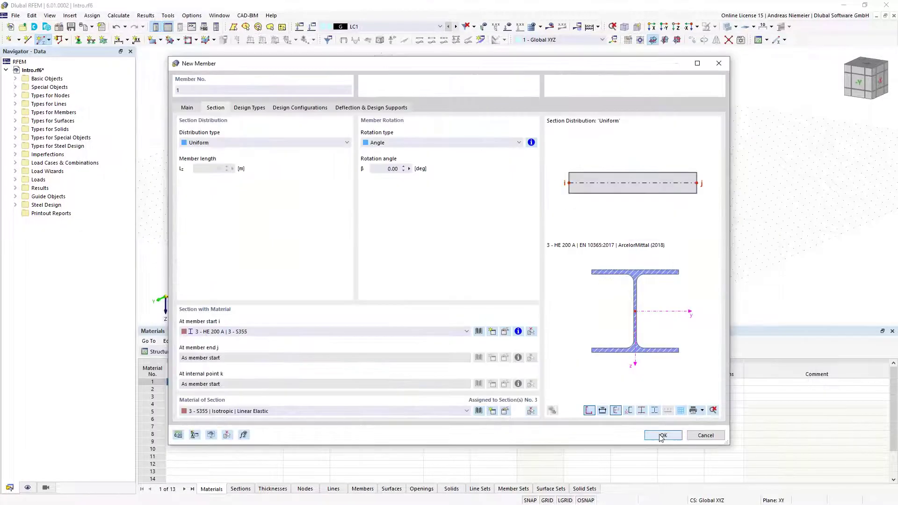
click(660, 435)
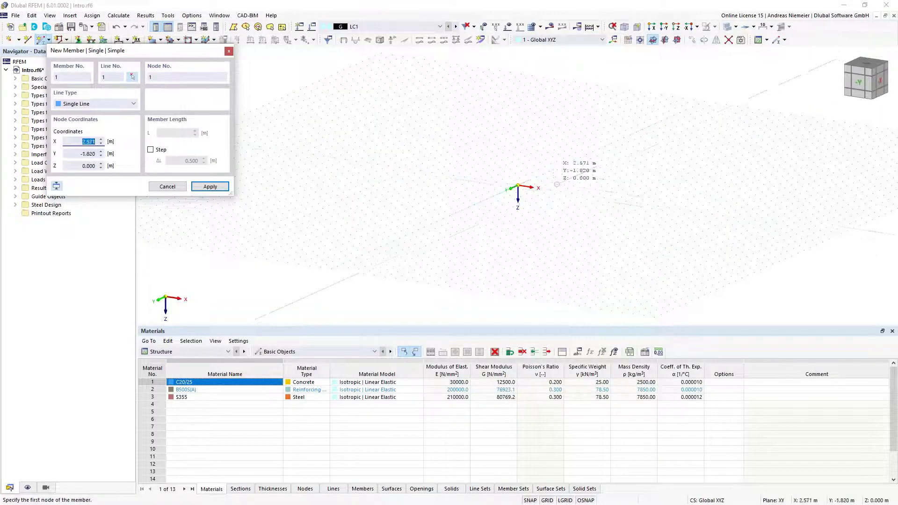
Place the member from the origin with a length of 7 m and frame it in view
scroll(536, 199, up, 1)
click(506, 174)
key(Return)
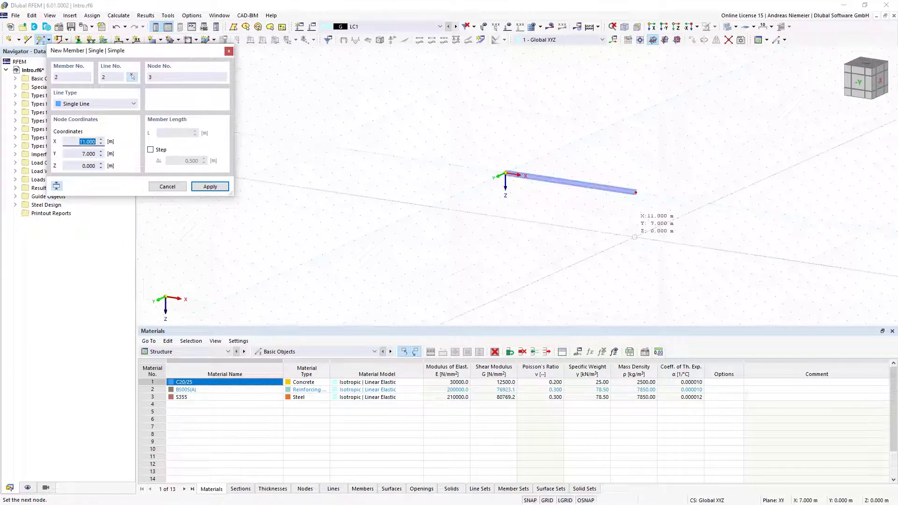
middle_drag(629, 212, 490, 223)
scroll(496, 192, up, 2)
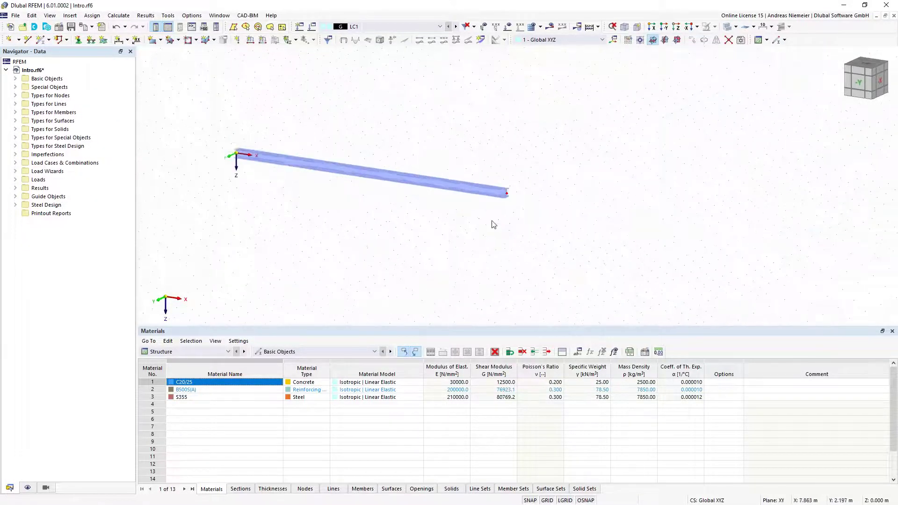
middle_drag(343, 223, 378, 267)
Assign nodal support type 2 to both end nodes of the beam with a window selection
click(78, 39)
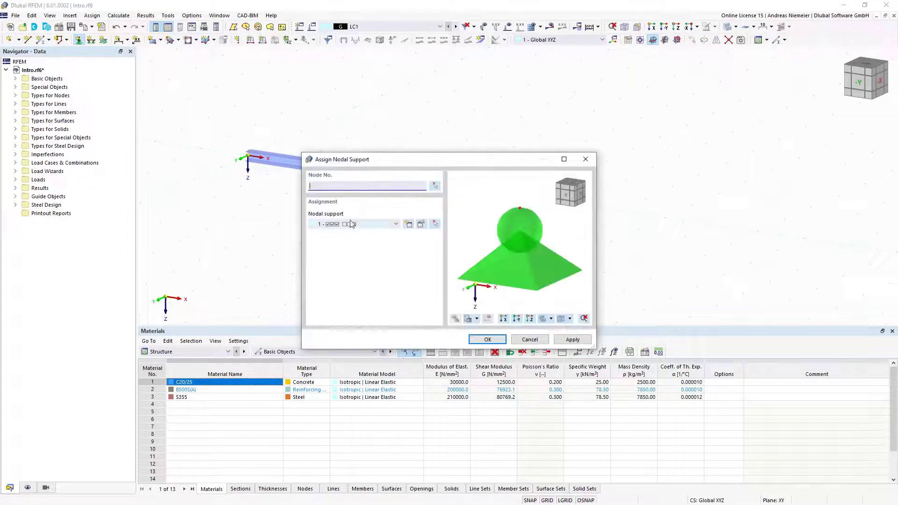
click(381, 225)
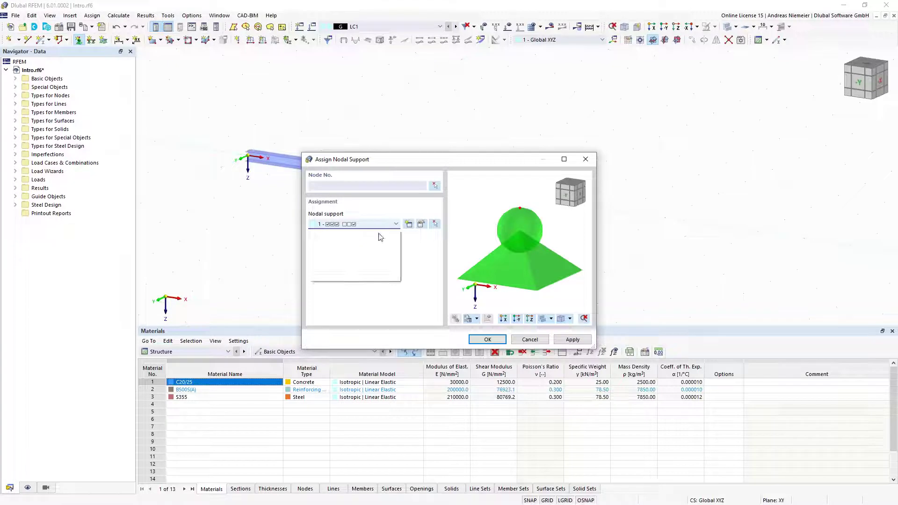
click(374, 247)
click(488, 339)
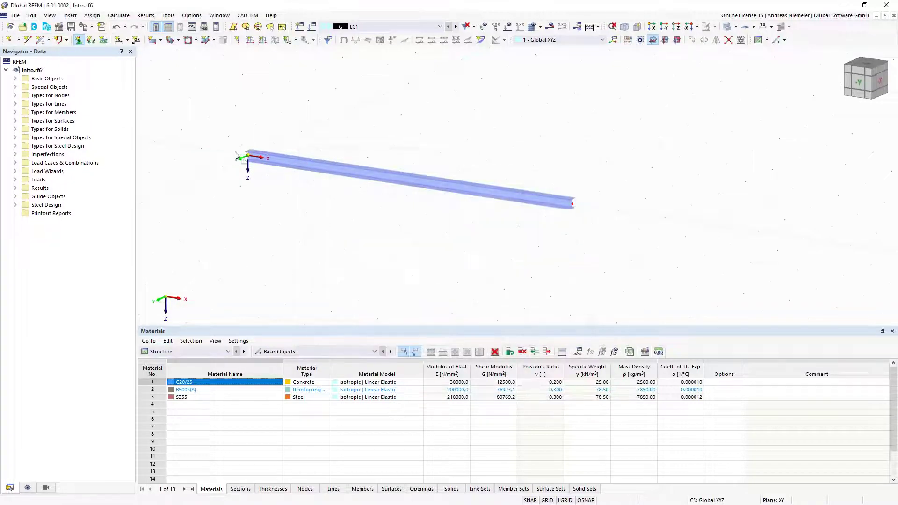
drag(552, 213, 691, 248)
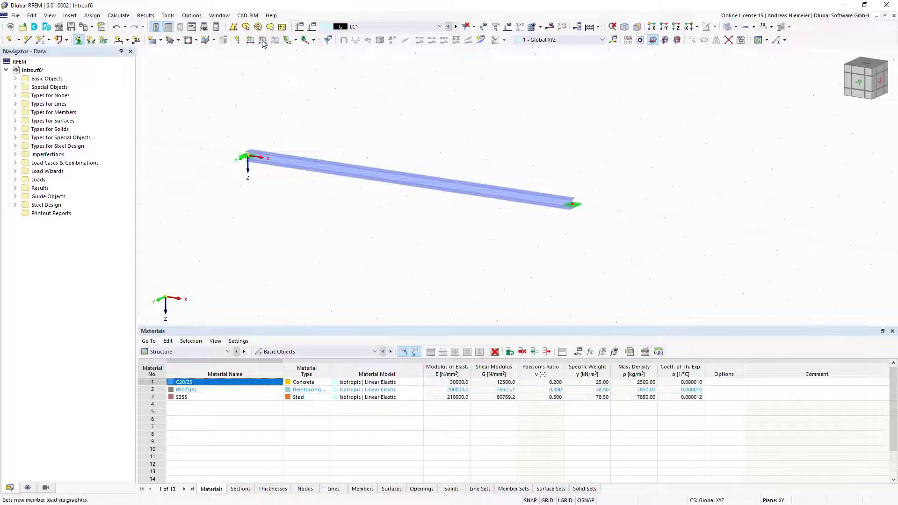
Apply a uniform 10 kN/m member load to member 1 in LC1
click(262, 39)
text(10)
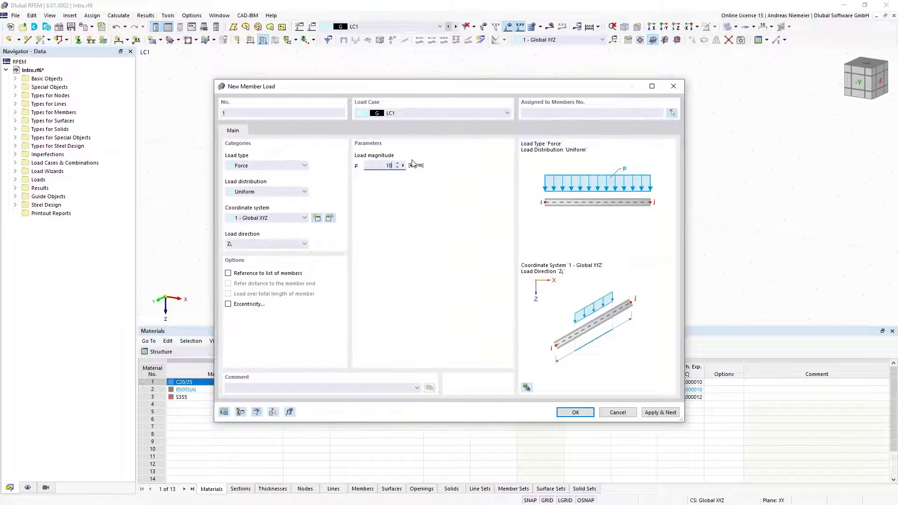
click(591, 414)
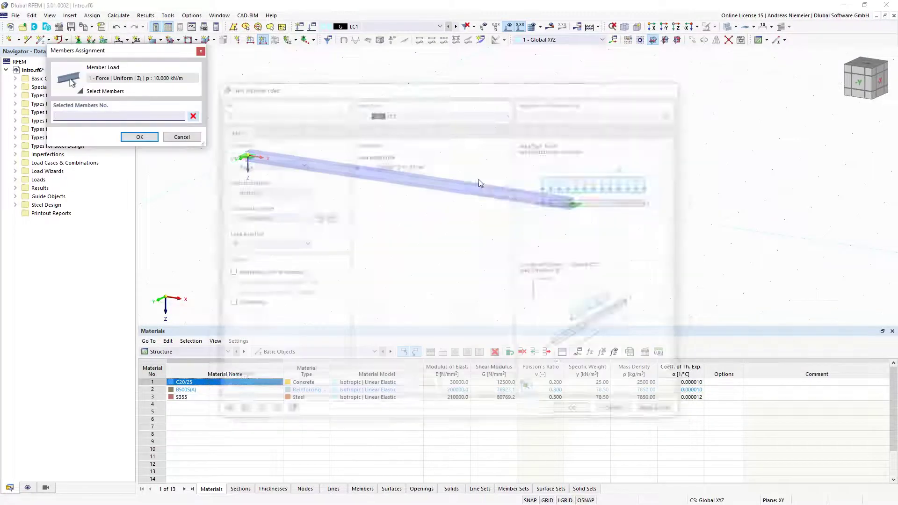
click(141, 139)
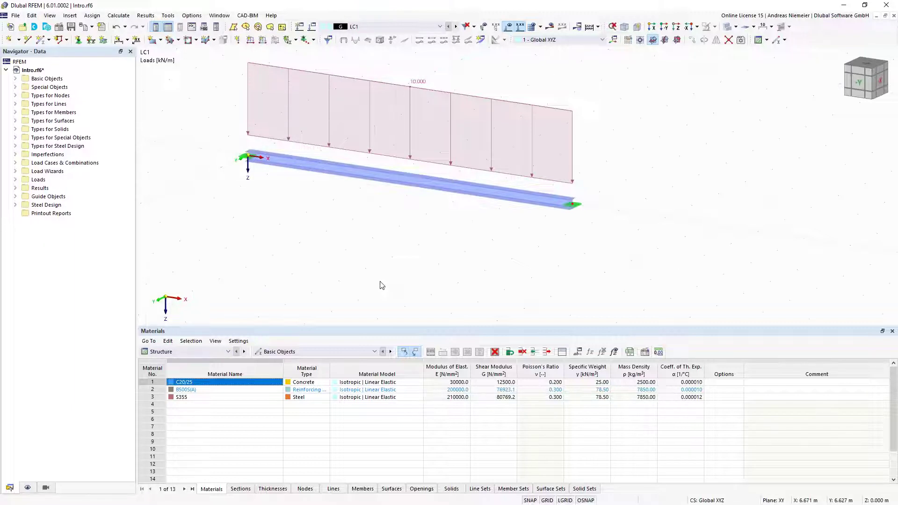
middle_drag(393, 226, 405, 273)
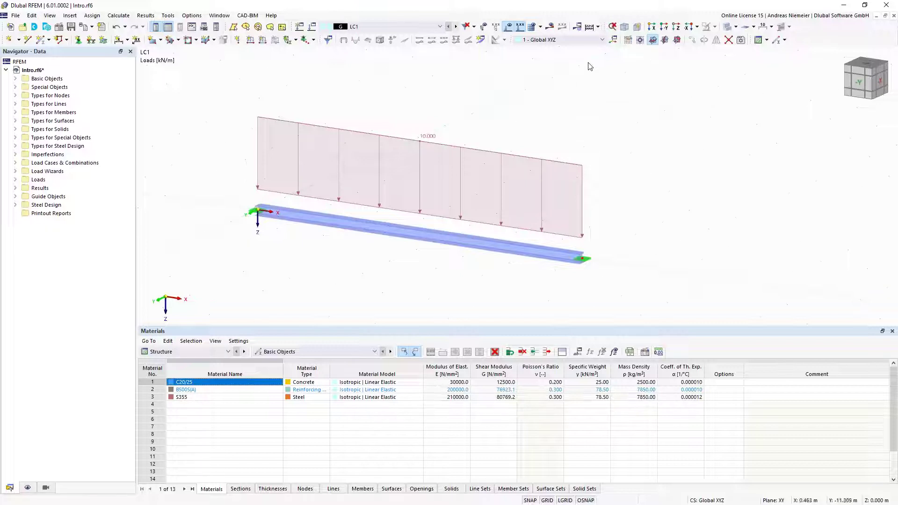
Calculate the model and recentre the beam in the results view
click(591, 33)
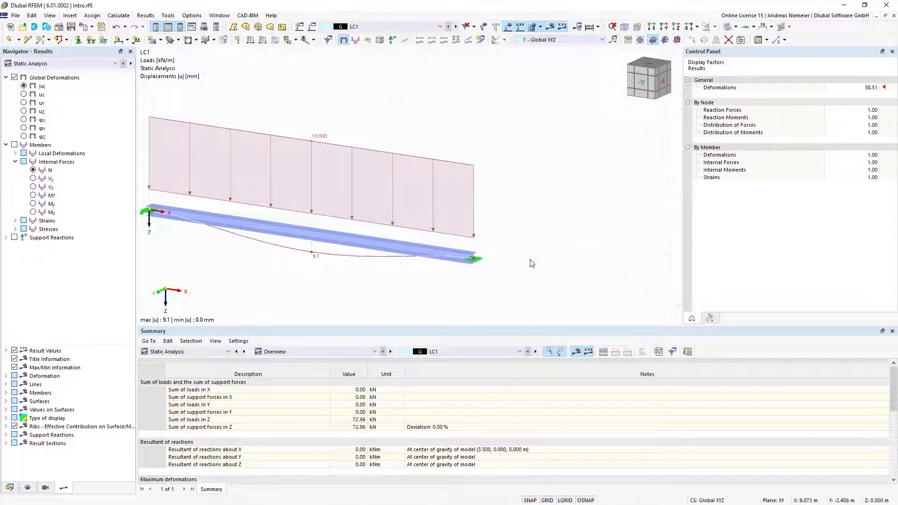
scroll(310, 299, down, 1)
middle_drag(310, 299, 386, 267)
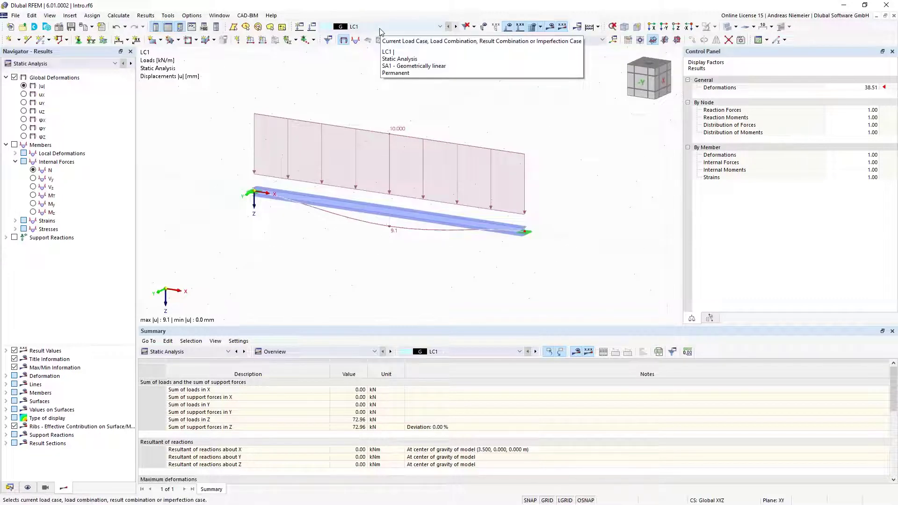
Hide the loads and display the My moment diagram (21.28 / -42.56 kNm) on a wireframe model
click(507, 26)
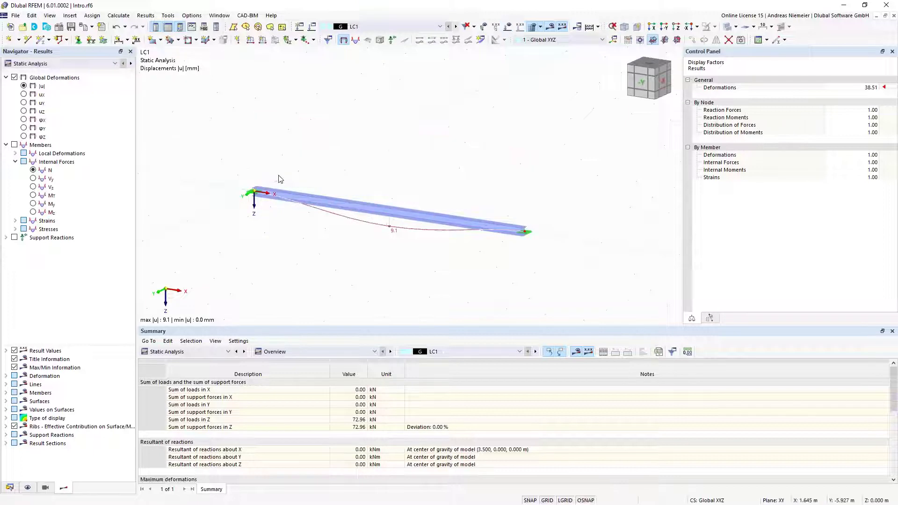
click(33, 204)
click(736, 26)
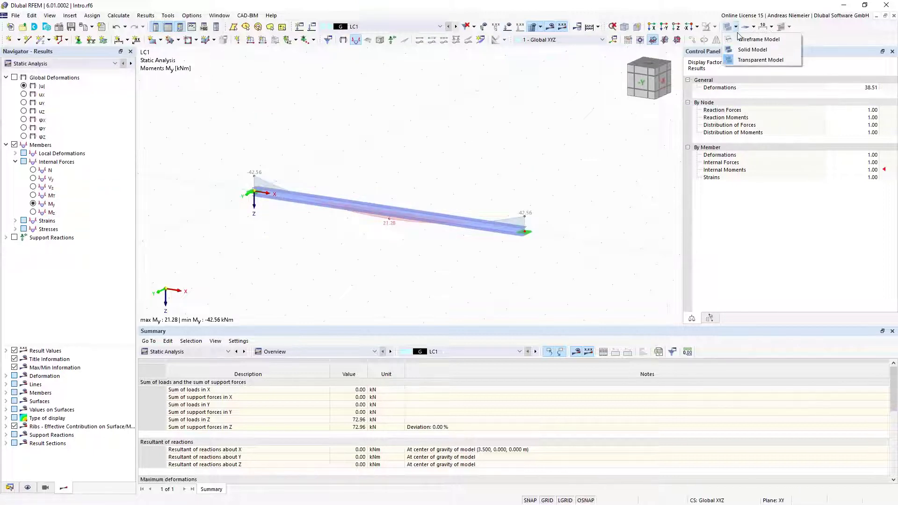
click(741, 39)
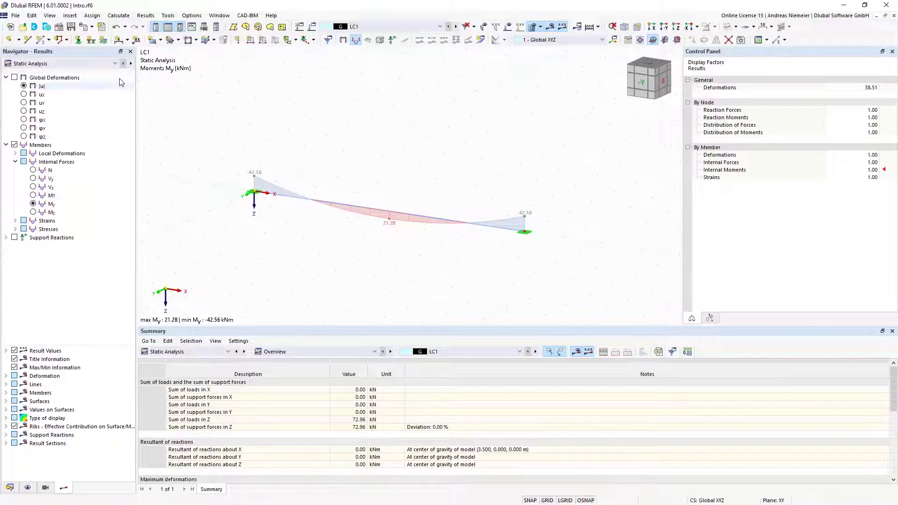
click(105, 64)
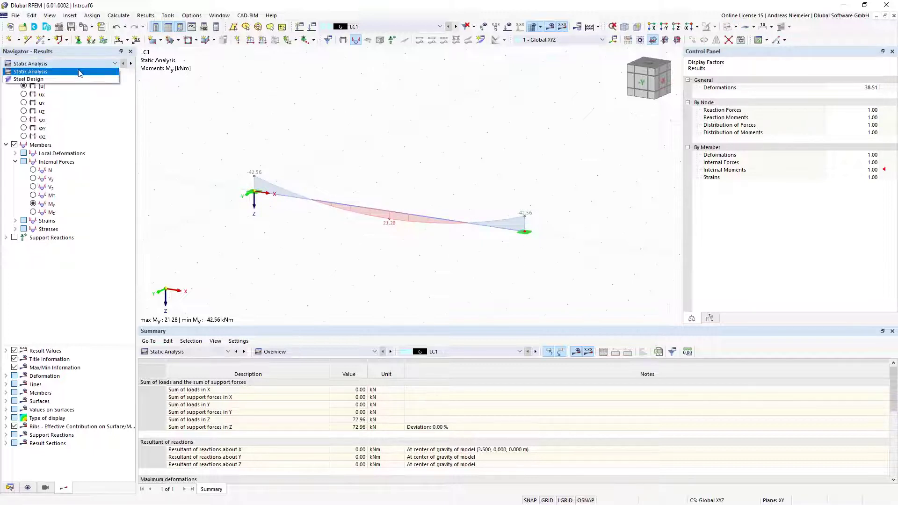
Show Steel Design results, toggling Ratio Envelope, Section Proof and Serviceability ratios (max 0.390)
click(35, 80)
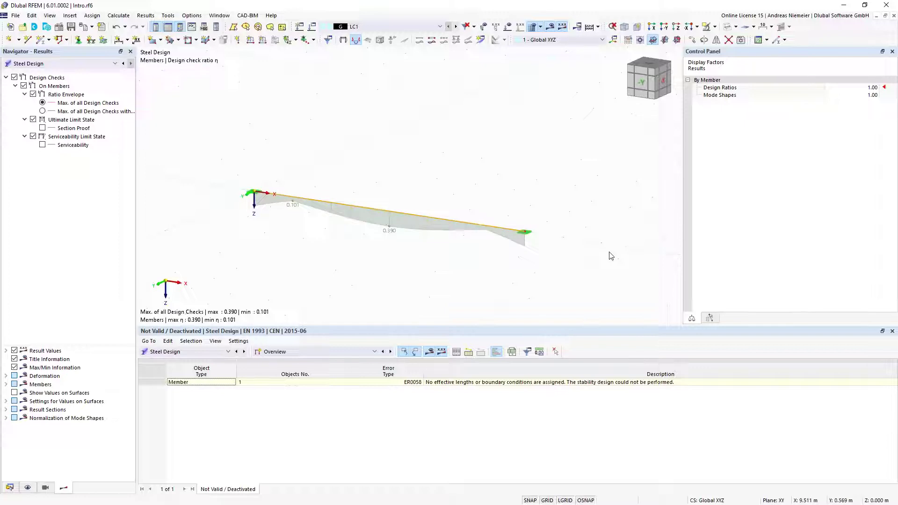
click(33, 94)
click(43, 128)
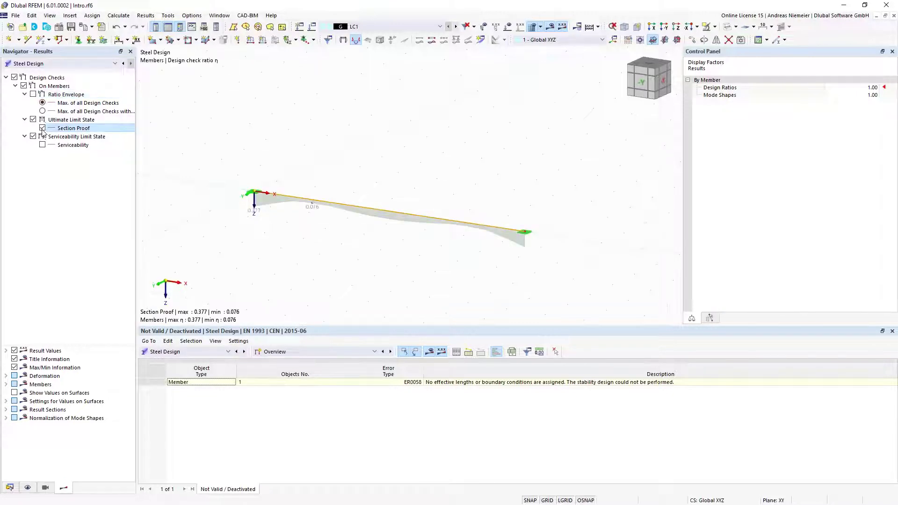
click(43, 128)
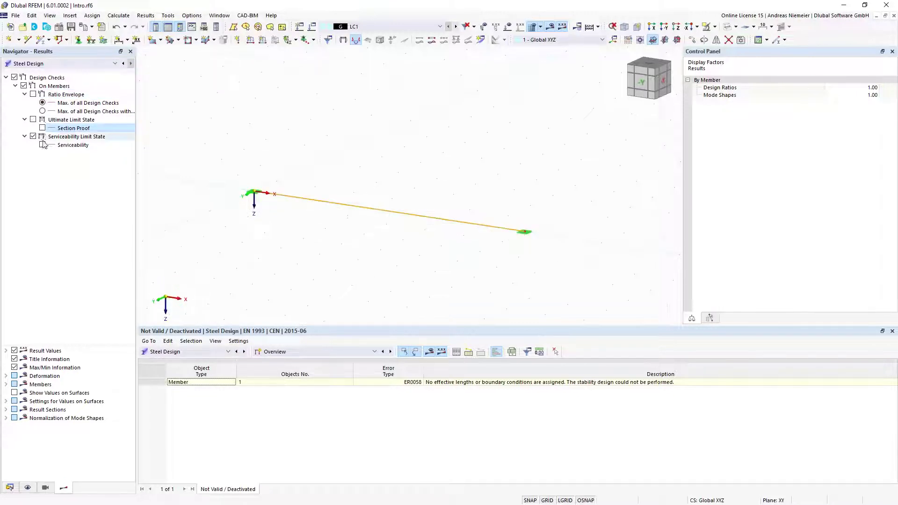
click(43, 145)
click(43, 128)
click(33, 94)
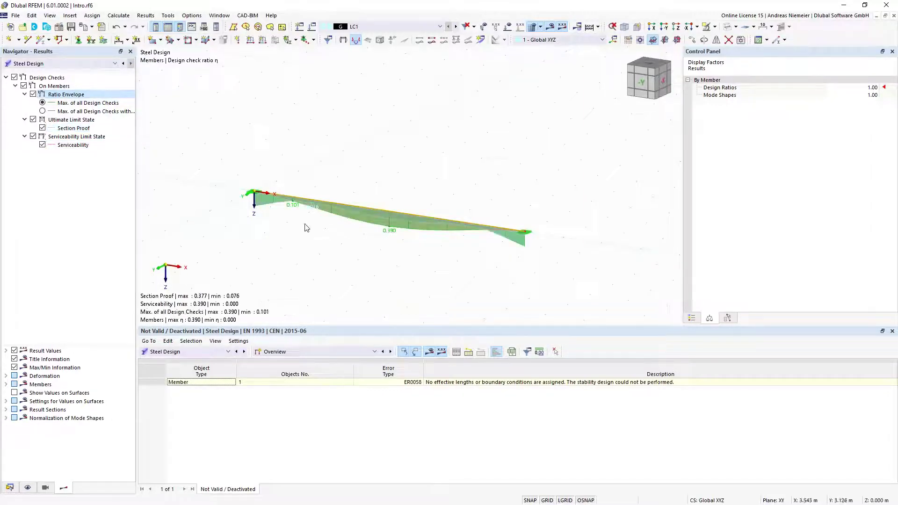
scroll(300, 217, up, 3)
scroll(528, 270, down, 3)
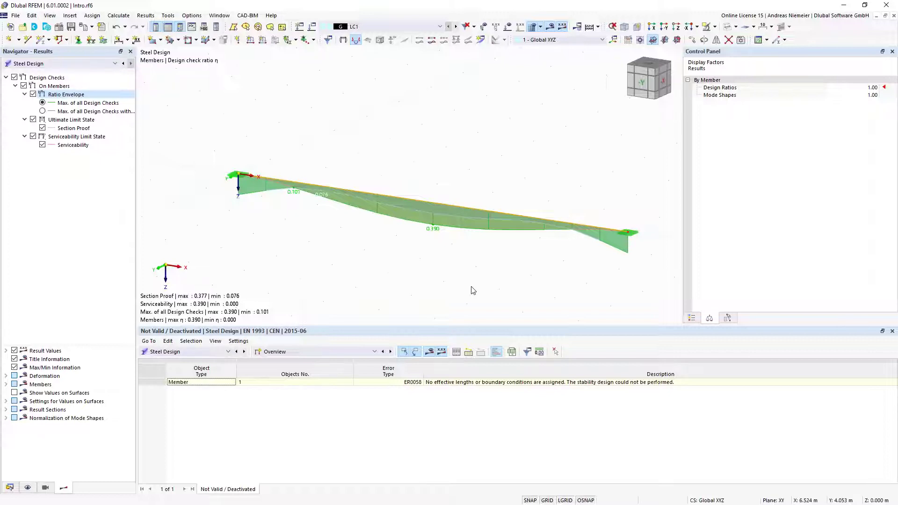
click(337, 352)
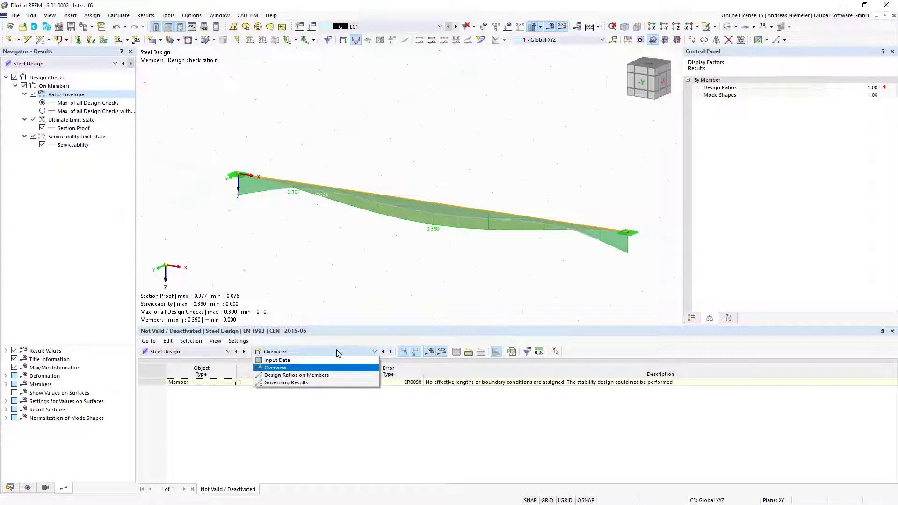
List design ratios on members by situation, loading and member, selecting member 1's SP4100.03 proof (0.377)
click(335, 376)
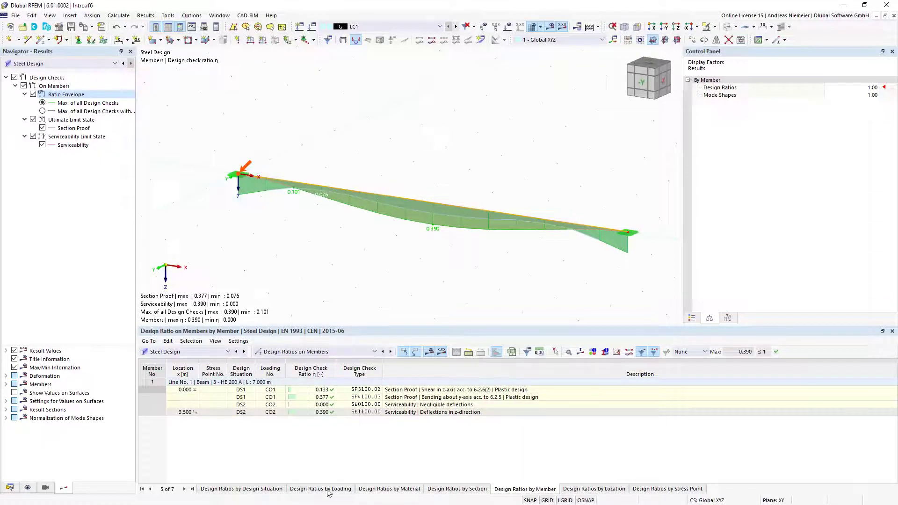
click(239, 489)
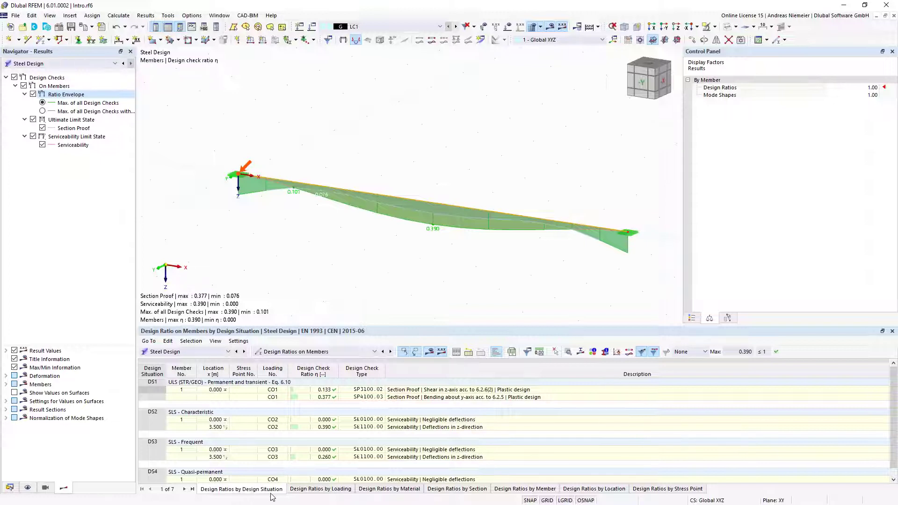
click(334, 491)
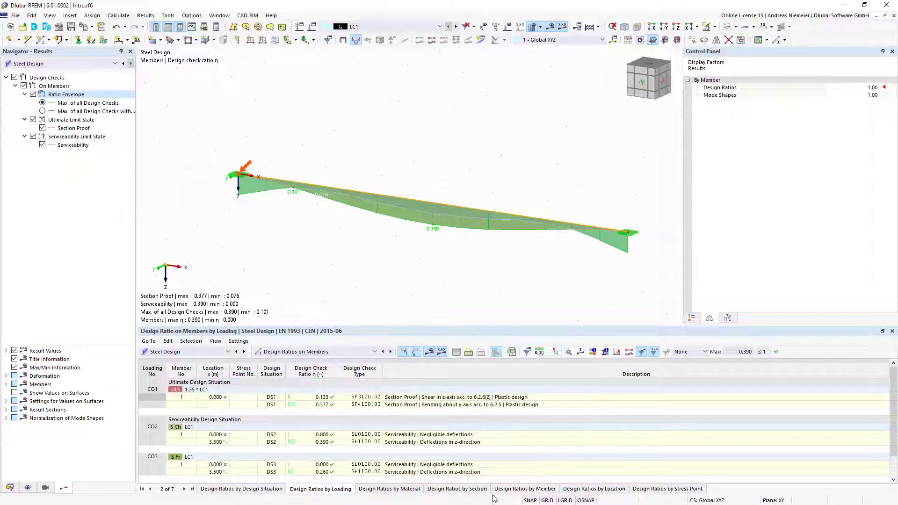
click(529, 493)
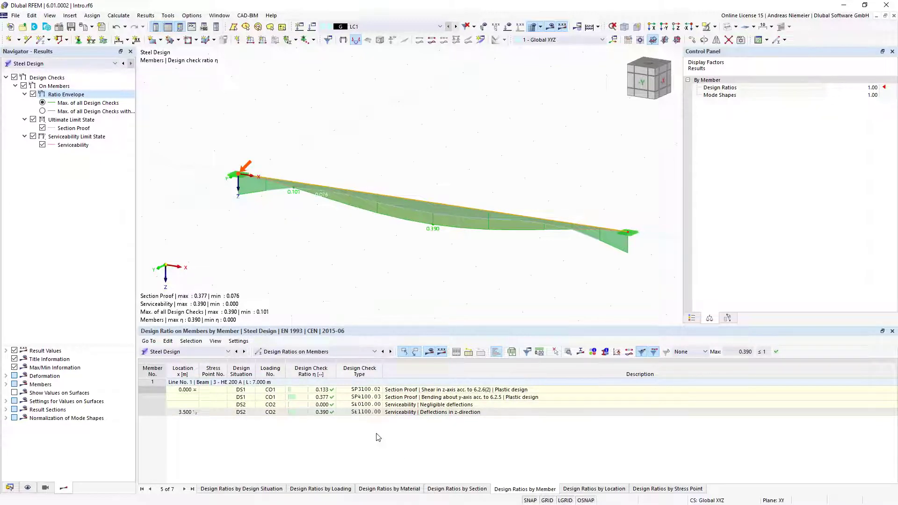
click(399, 398)
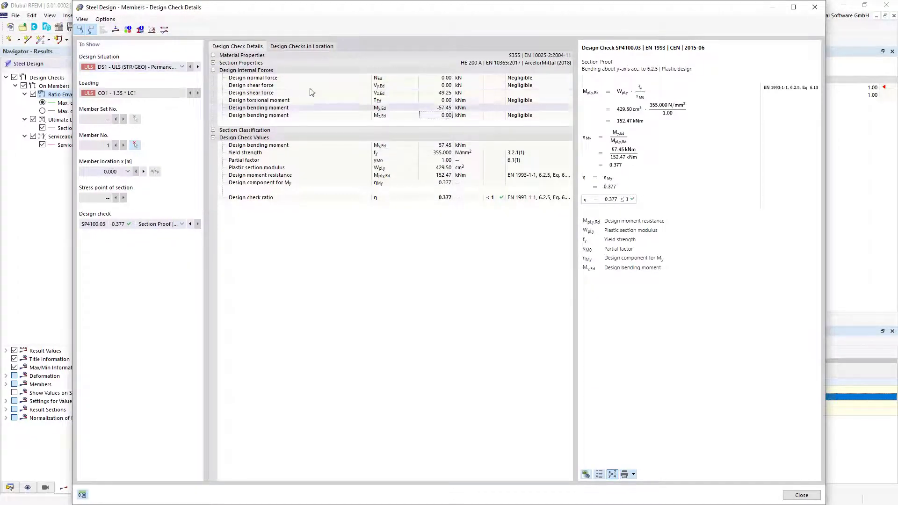
click(214, 63)
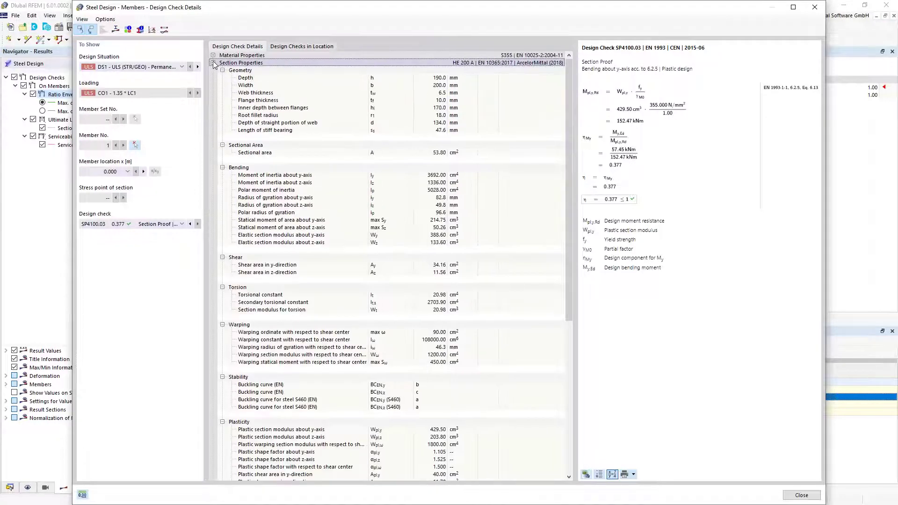
click(214, 63)
click(214, 130)
click(213, 130)
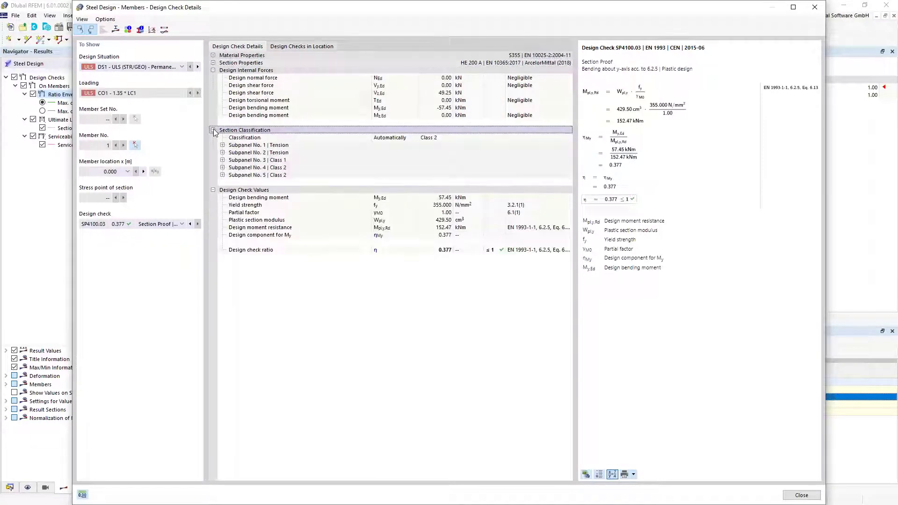
click(213, 130)
click(436, 153)
click(436, 175)
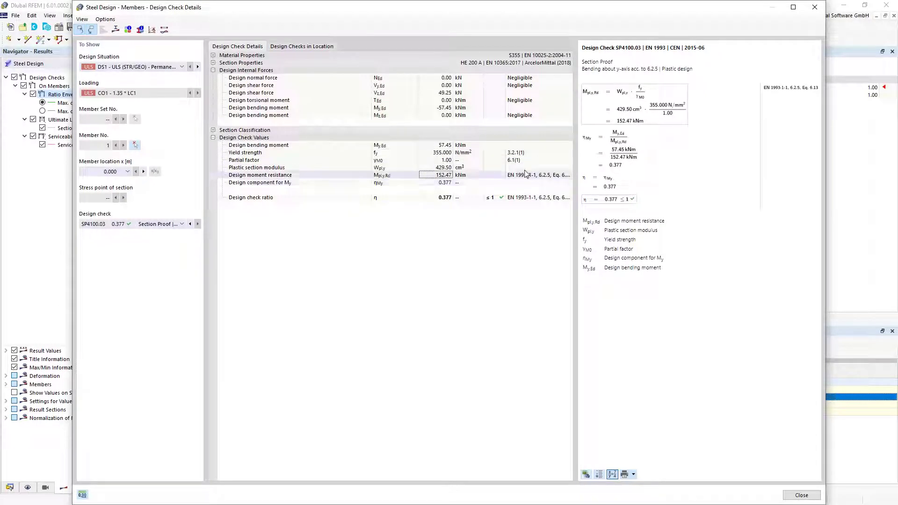
click(445, 198)
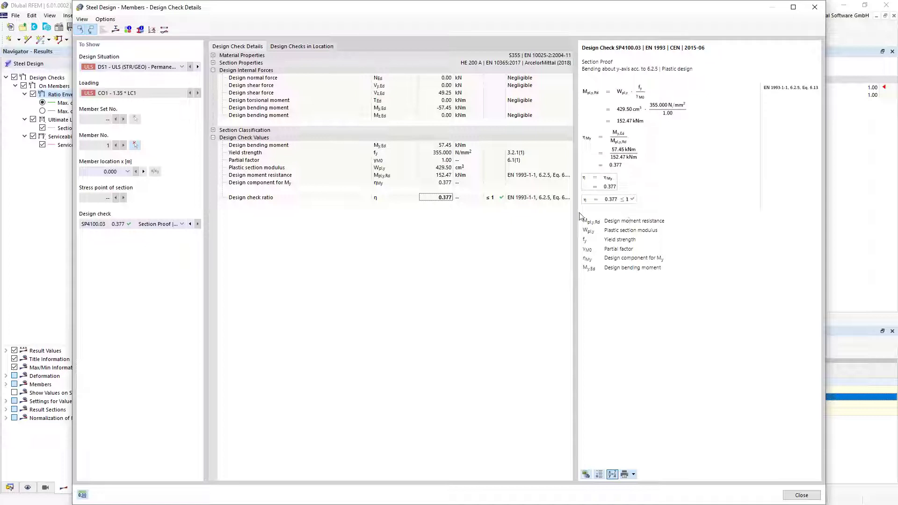
drag(591, 223, 618, 270)
click(631, 196)
click(613, 474)
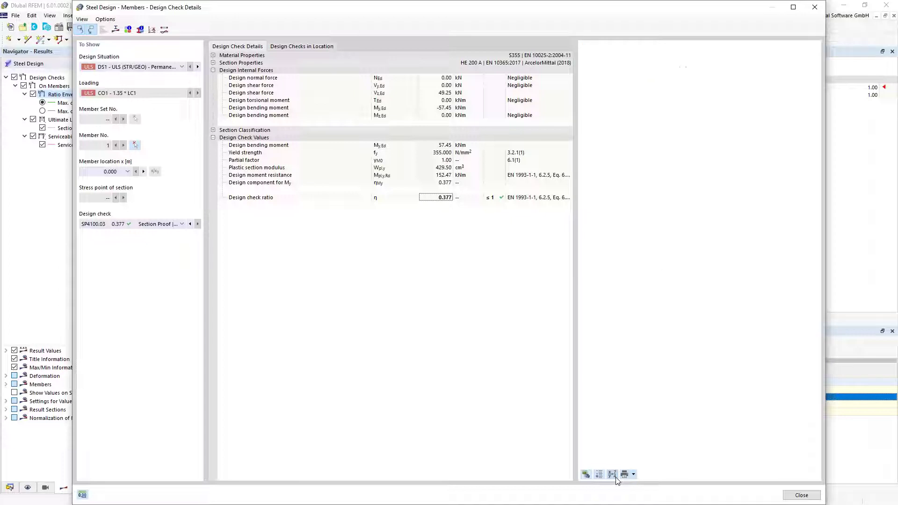
click(614, 475)
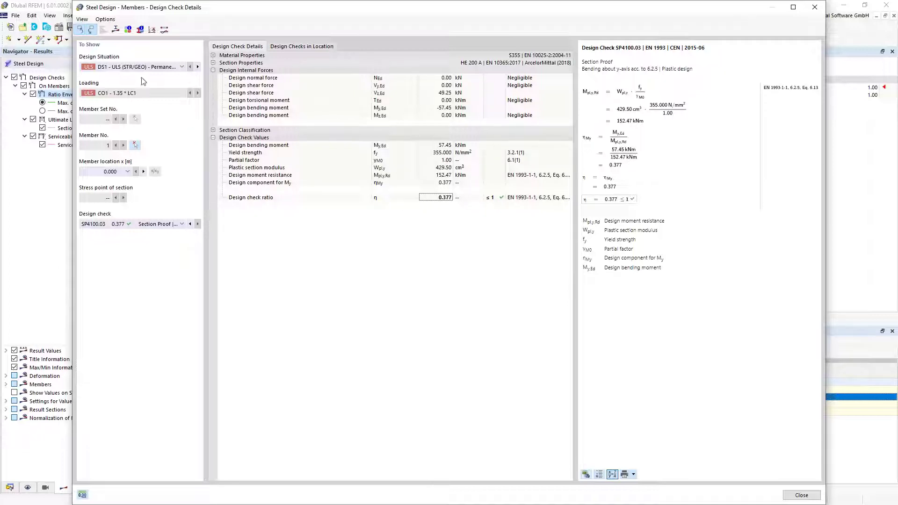
Plot the section's design ratio, then its stresses, showing shear stress from Vz = 49.25 kN
click(115, 29)
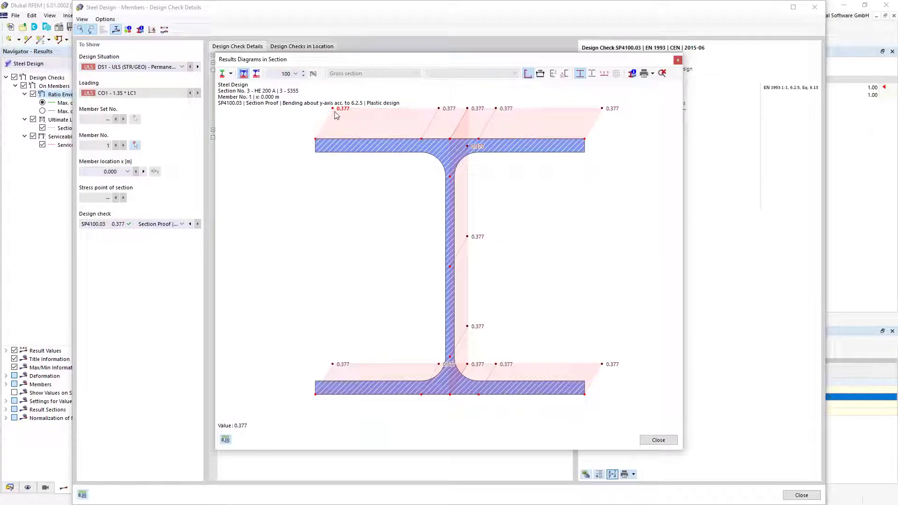
click(231, 73)
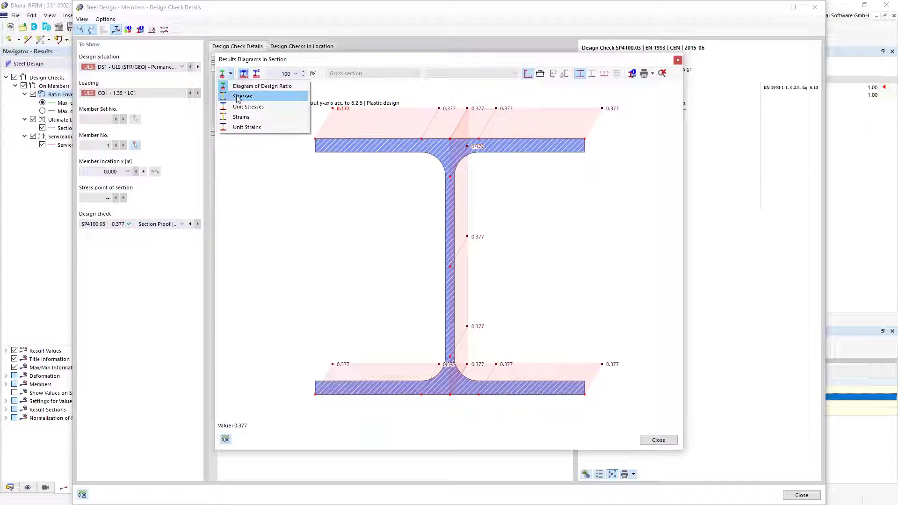
click(238, 95)
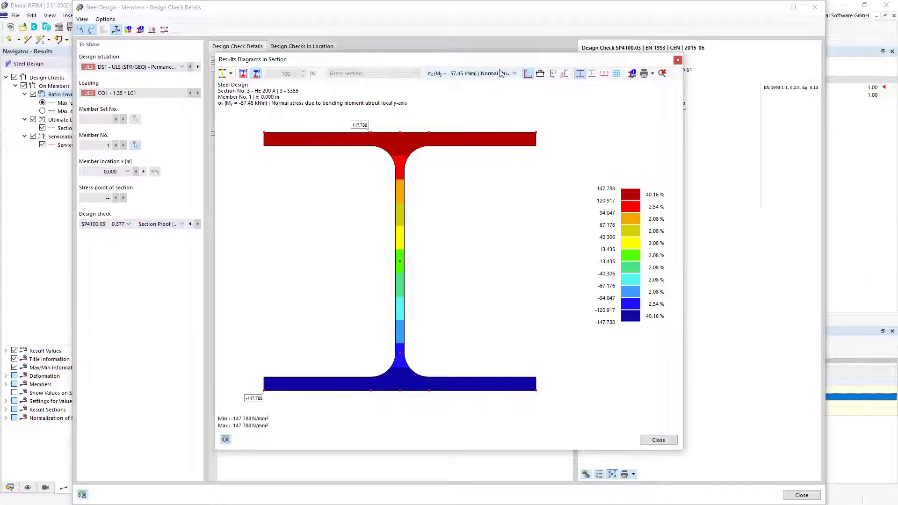
click(515, 74)
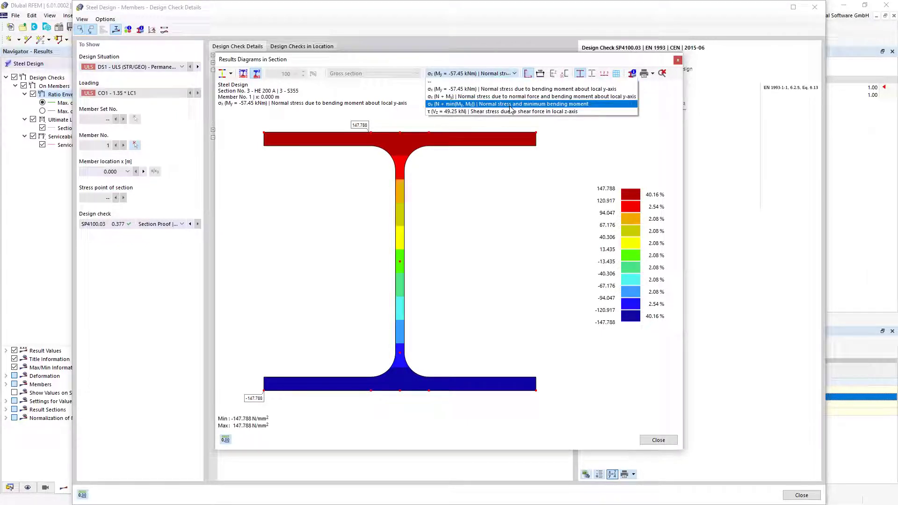
click(511, 112)
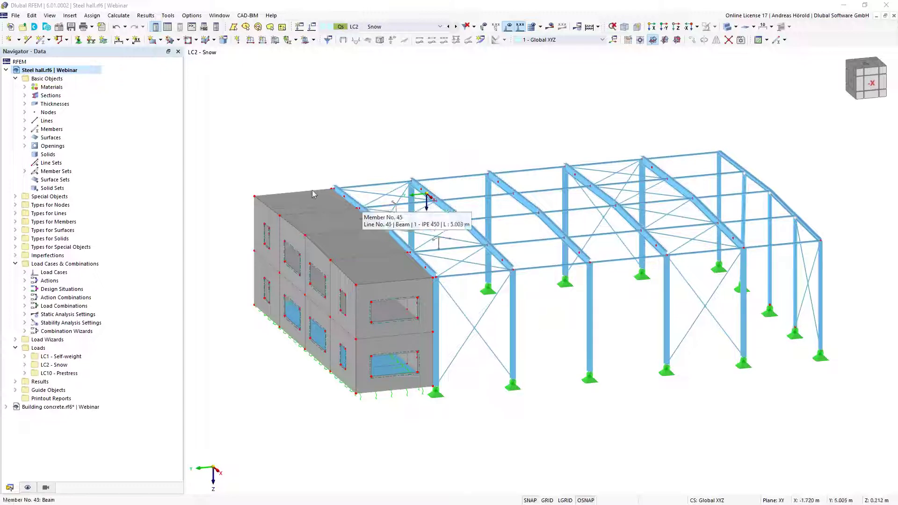
Open the Steel hall model parameters and the map-based picker for the Country location
click(59, 28)
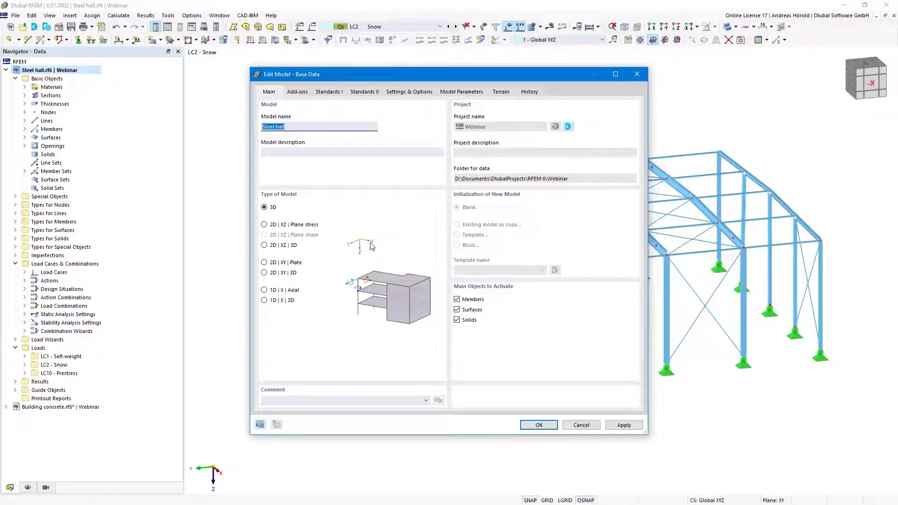
click(460, 94)
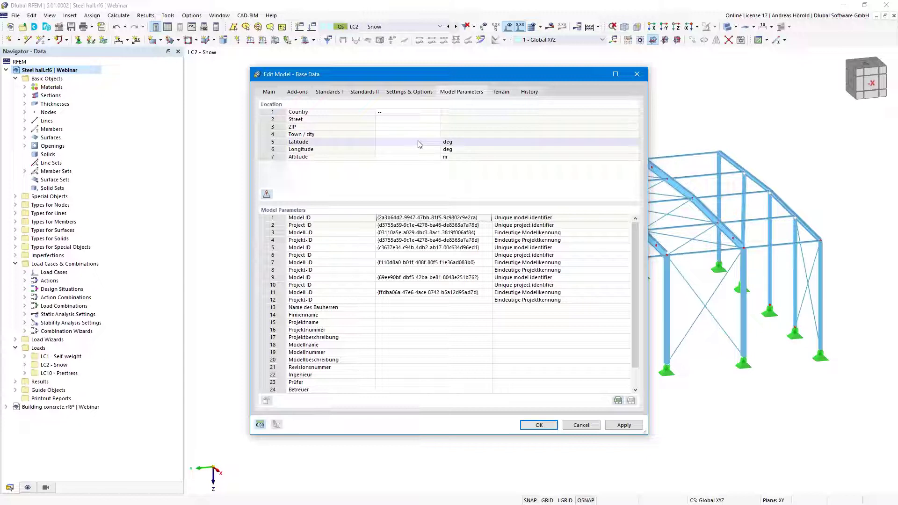
click(435, 113)
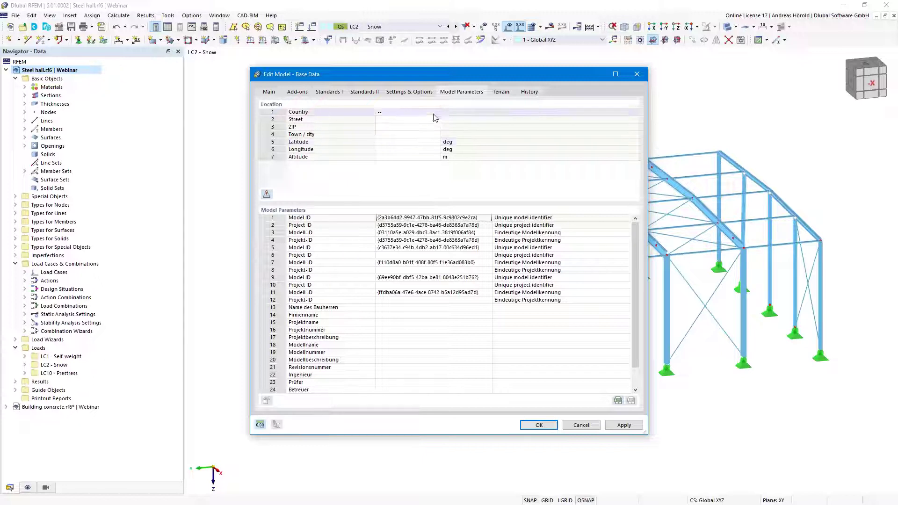
click(436, 113)
click(436, 113)
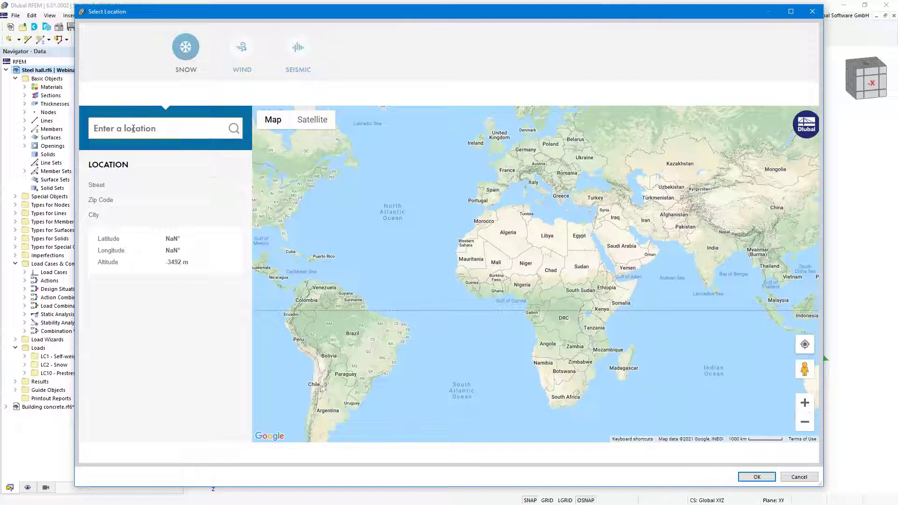
Search for the site's street address, review its wind and seismic data, and accept the location
text(Am Zellwe)
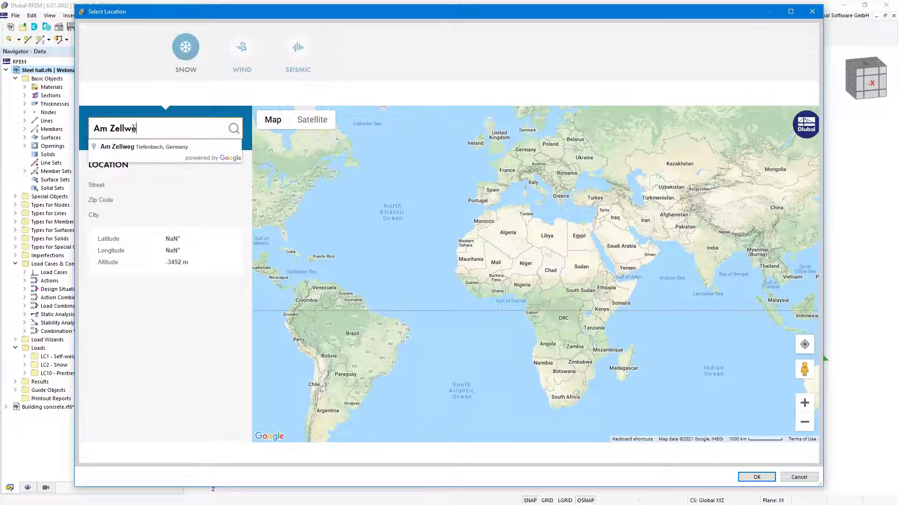
text(g 2)
click(158, 149)
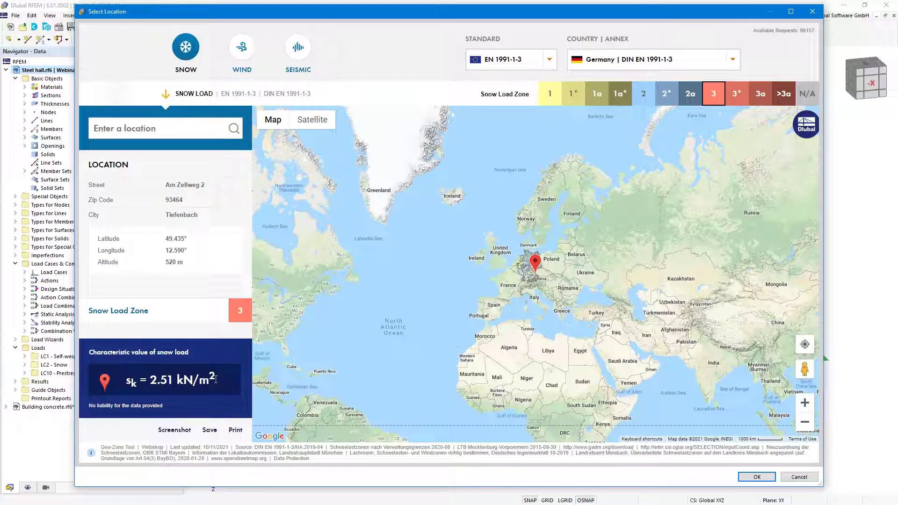
click(242, 48)
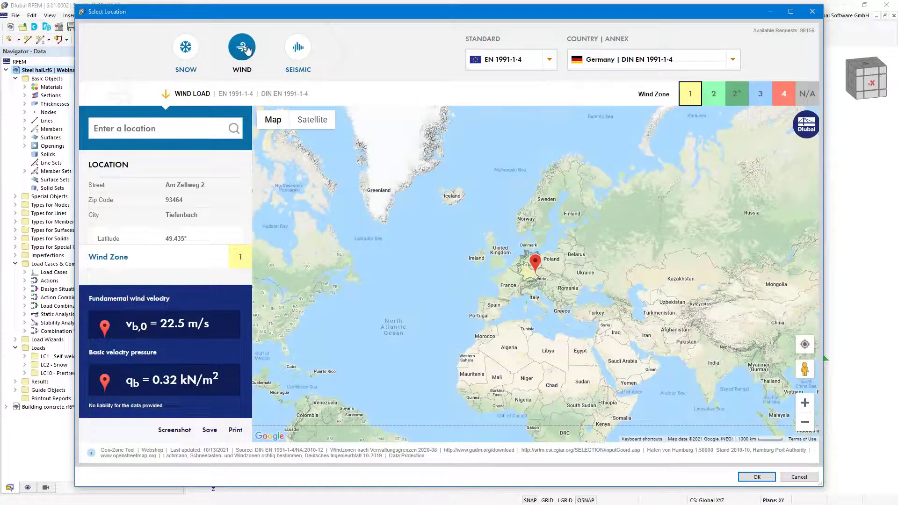
click(302, 52)
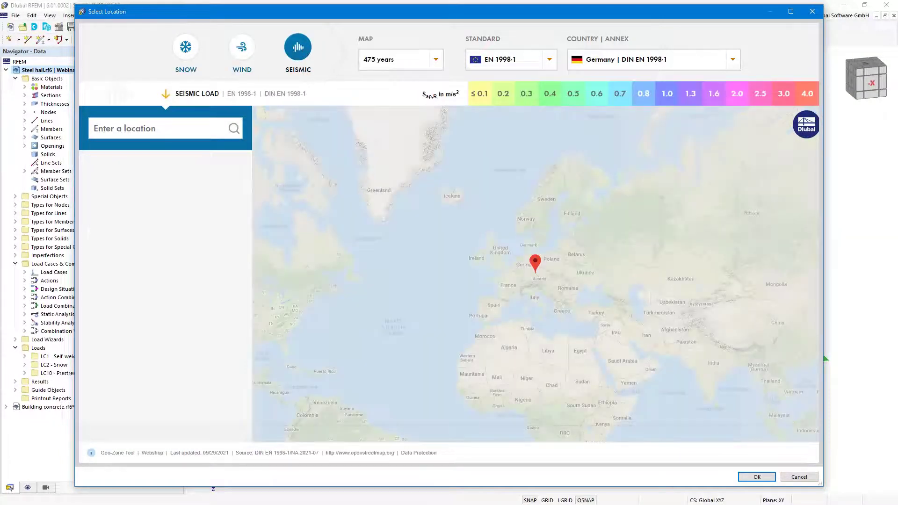
click(755, 477)
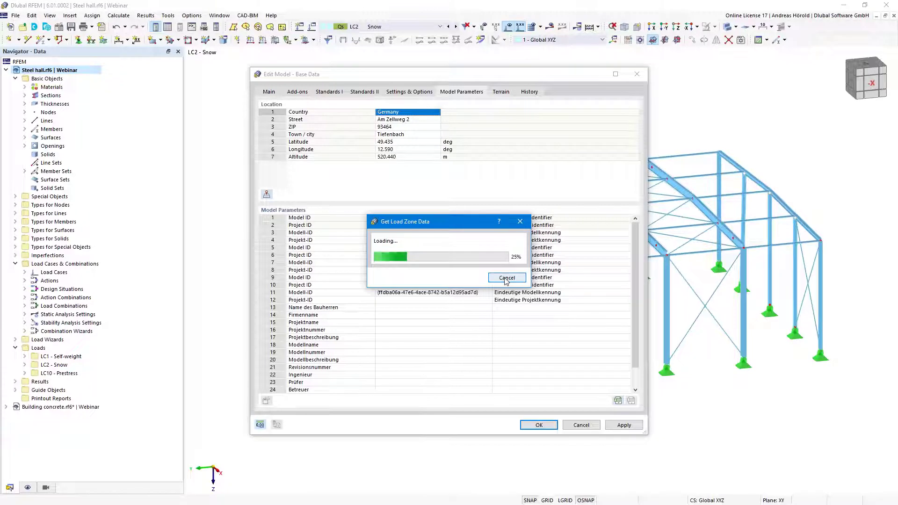
Cancel the load zone data download and confirm the base data settings
click(506, 279)
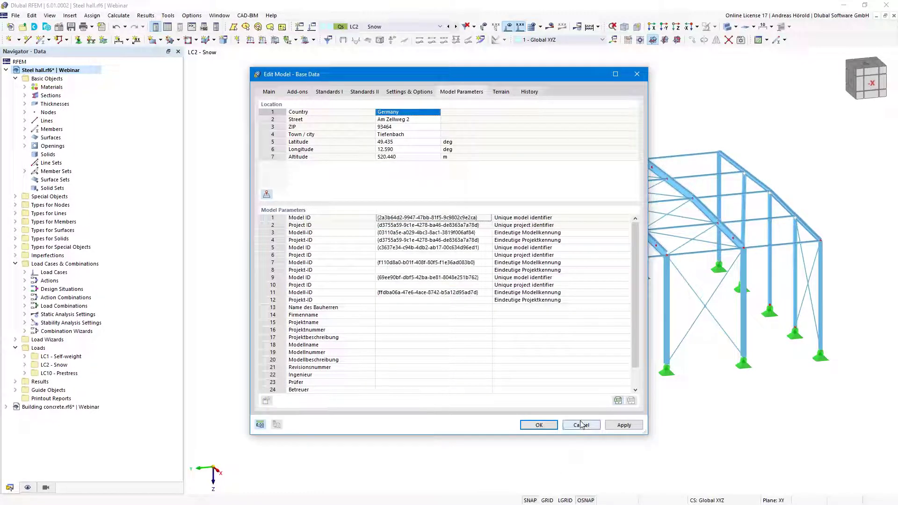
click(541, 425)
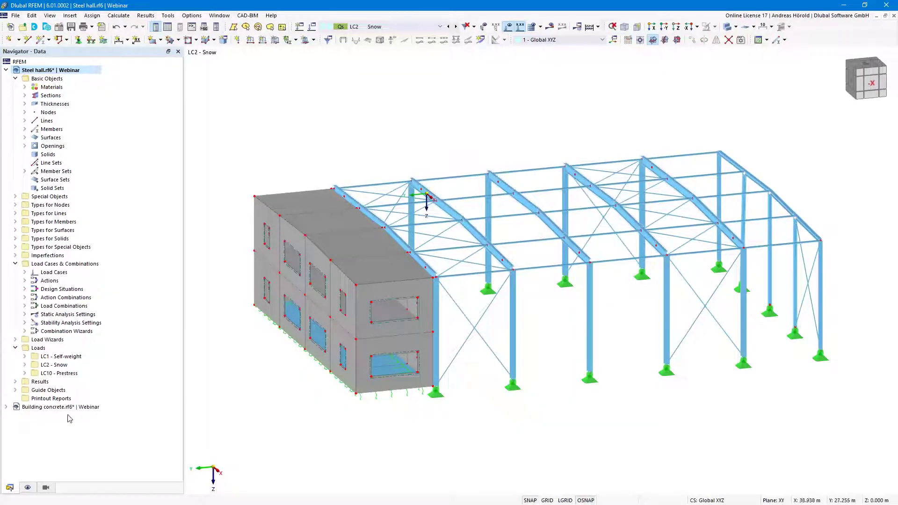
Show the Building concrete model in load case LC5 - Wind, orbited toward a frontal view
click(42, 408)
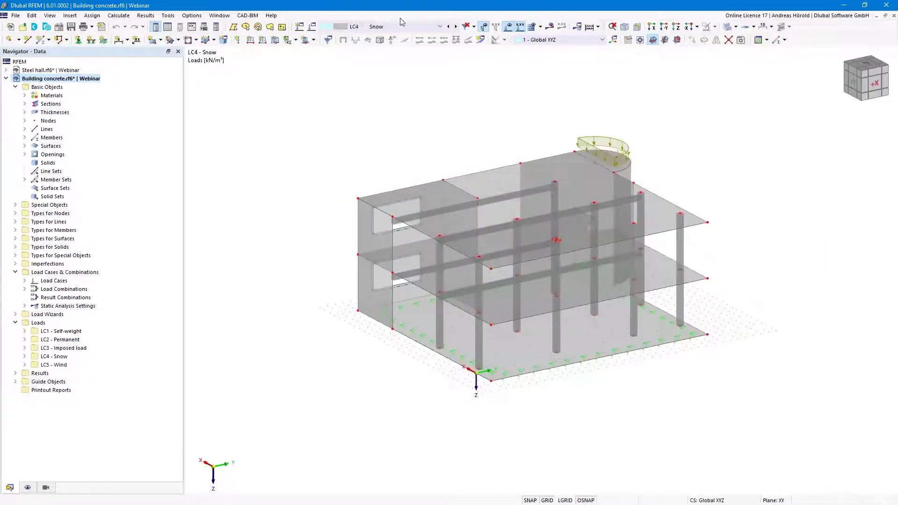
click(456, 26)
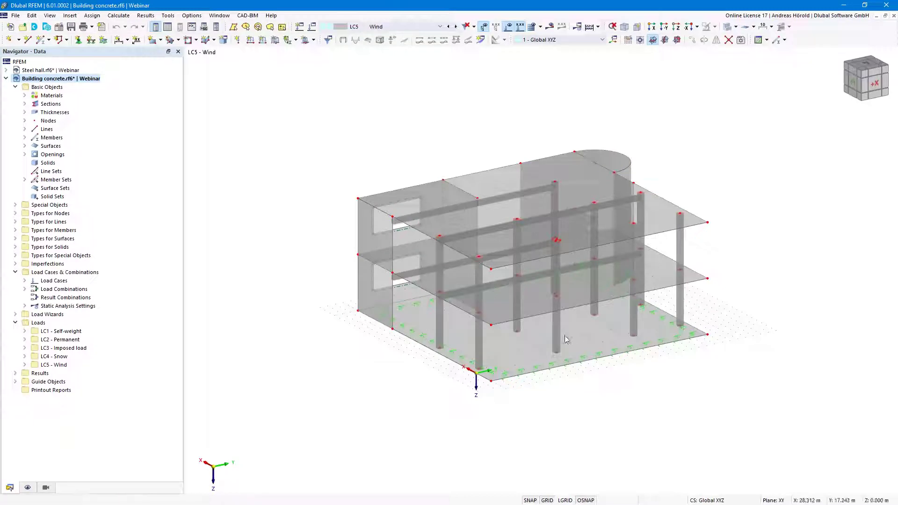
scroll(566, 340, up, 3)
scroll(594, 354, up, 2)
scroll(616, 449, down, 4)
scroll(411, 230, up, 2)
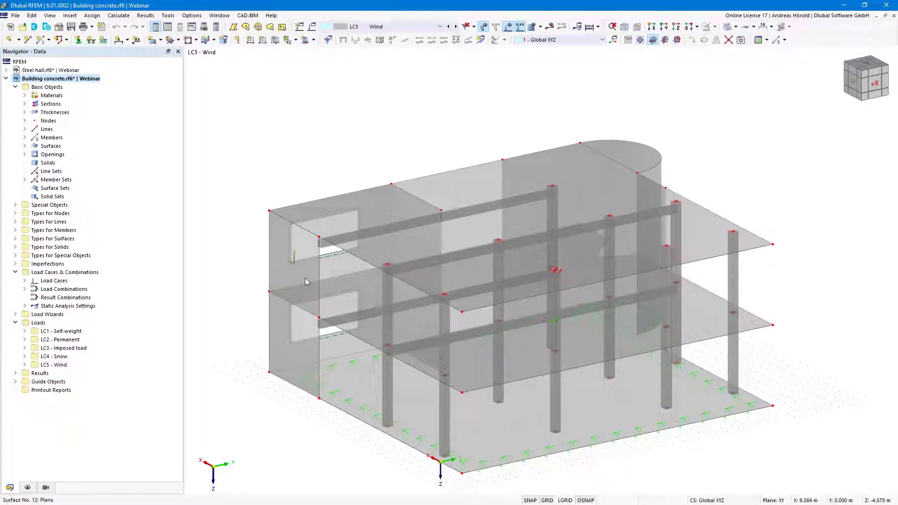
mouse_move(306, 281)
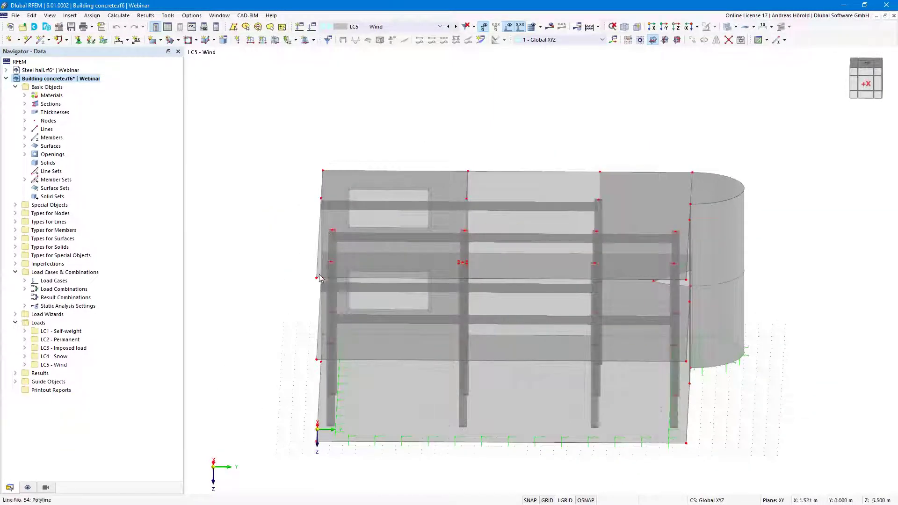
ctrl+middle_drag(382, 418, 295, 423)
ctrl+middle_drag(628, 477, 665, 417)
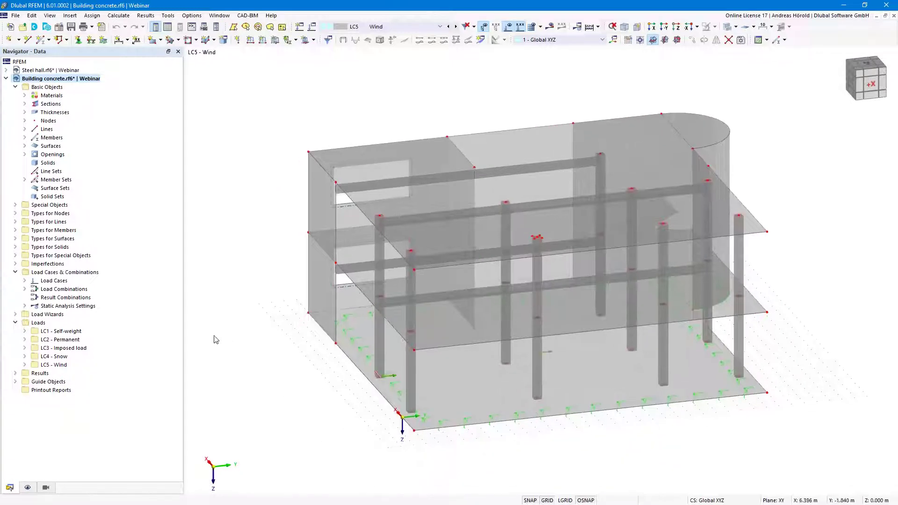
Define rectangular surface 18 as Load Transfer, both directions, without custom surface weight
click(153, 41)
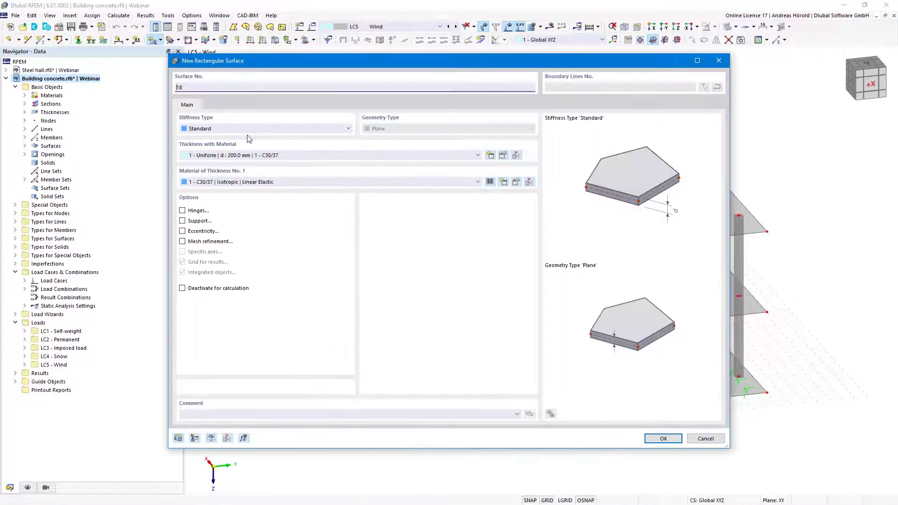
click(255, 129)
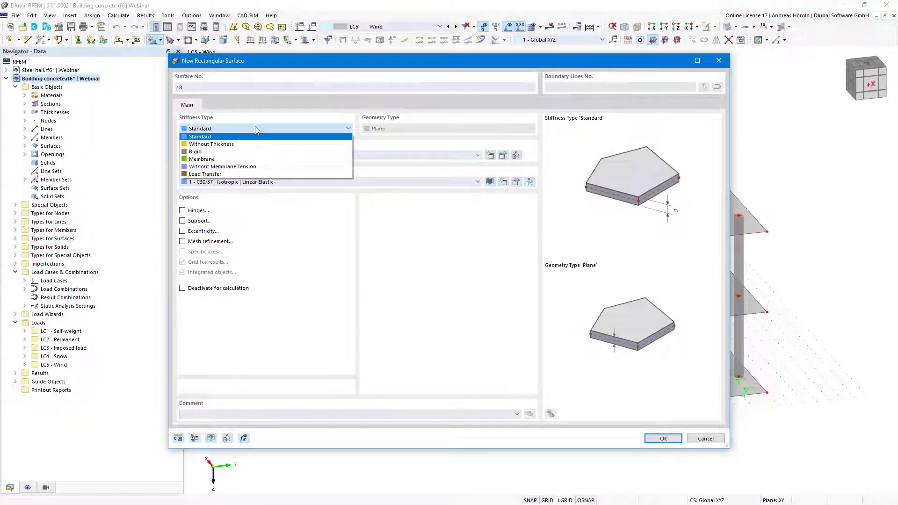
click(257, 175)
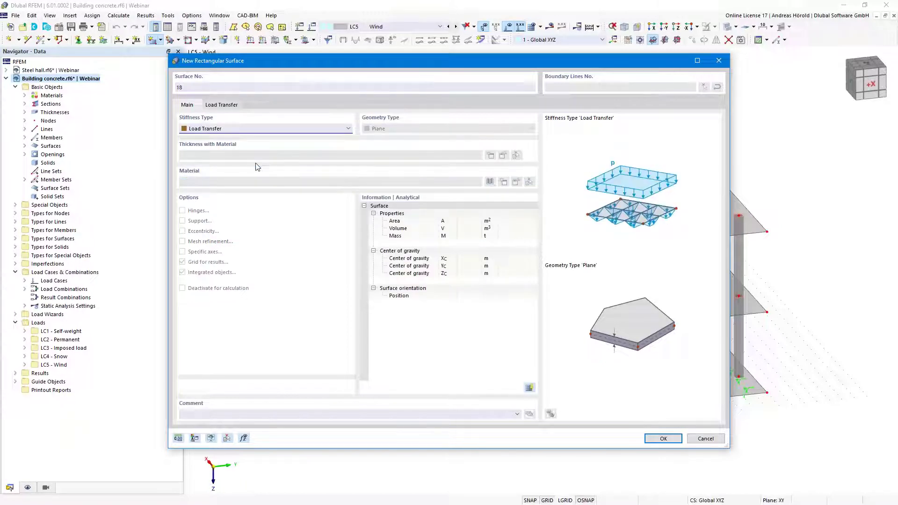
click(218, 106)
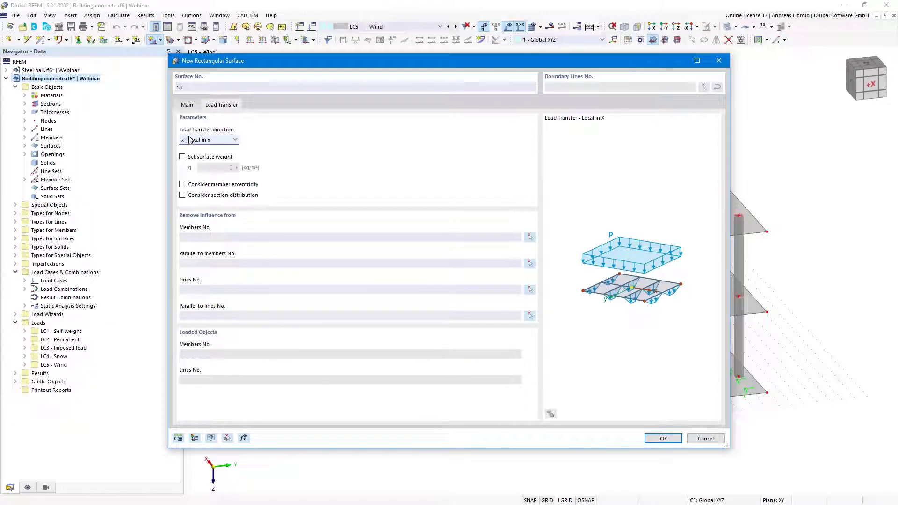
click(222, 141)
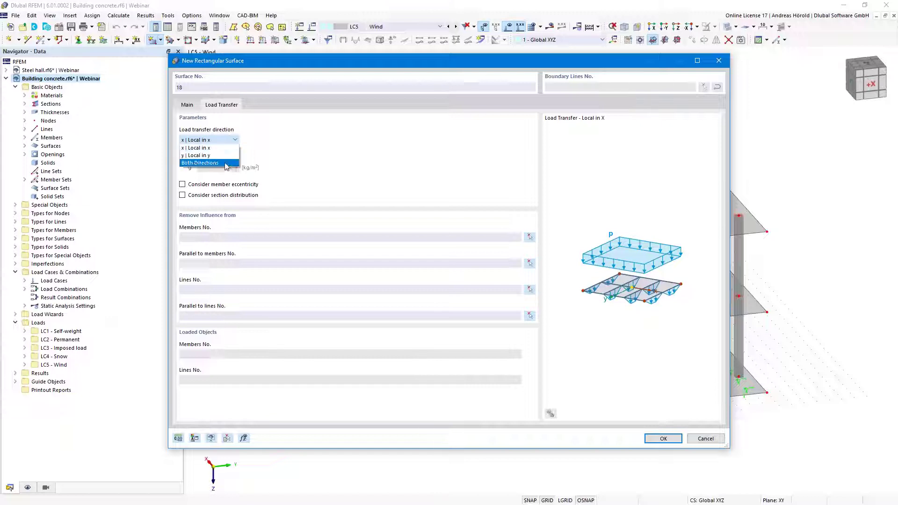
click(225, 164)
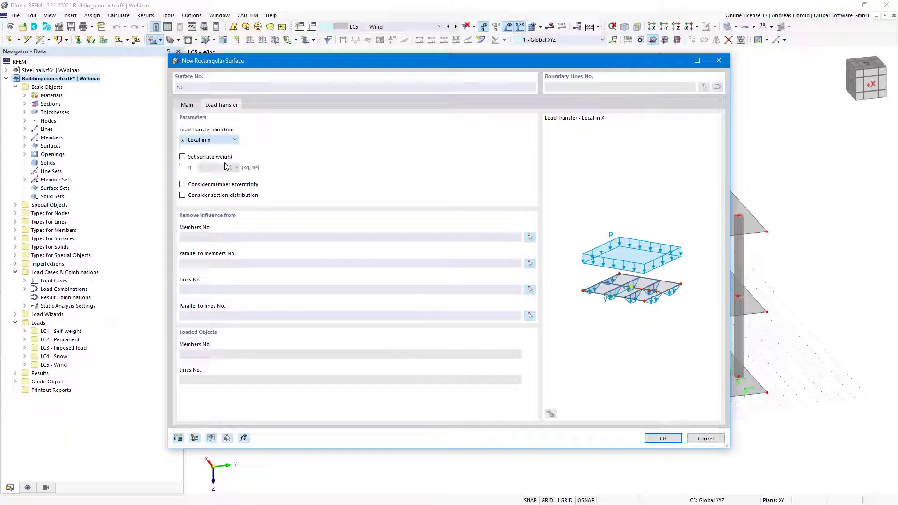
click(182, 157)
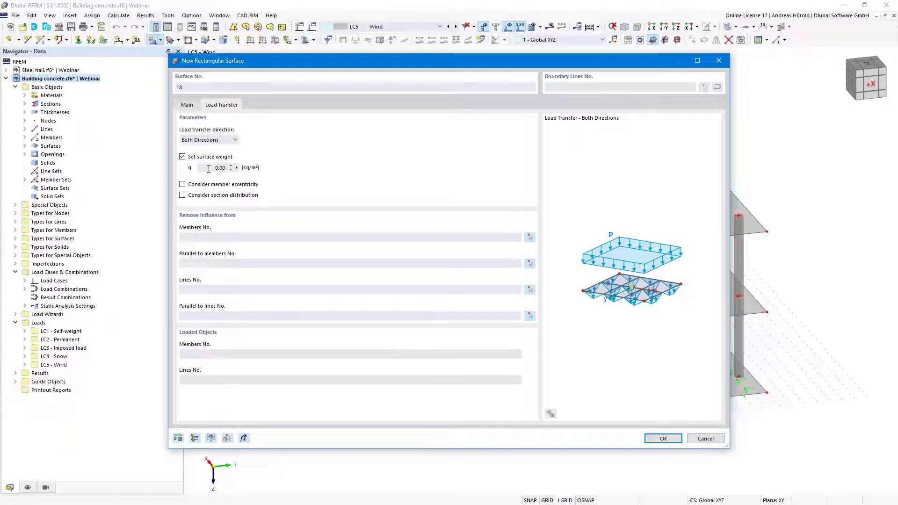
click(183, 156)
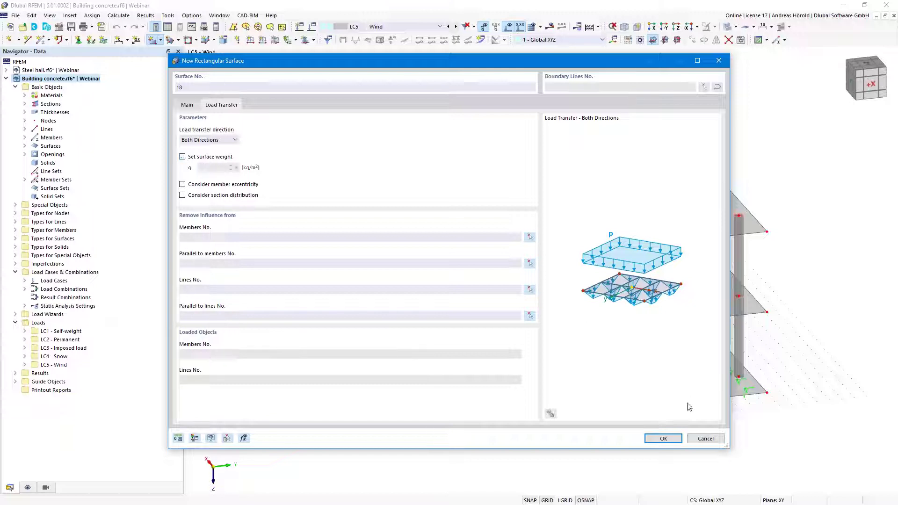
click(663, 438)
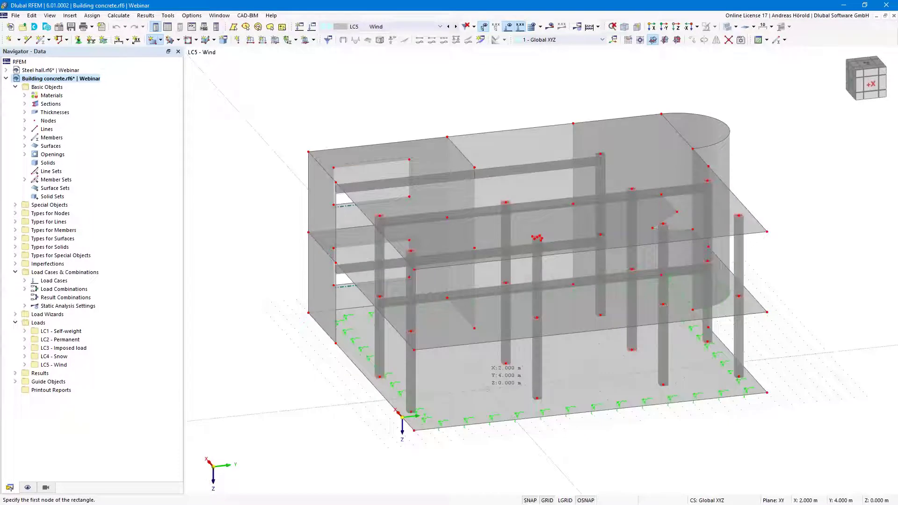
Draw the load-transfer rectangle across the front wall between two corner points
ctrl+middle_drag(290, 372, 351, 365)
click(342, 203)
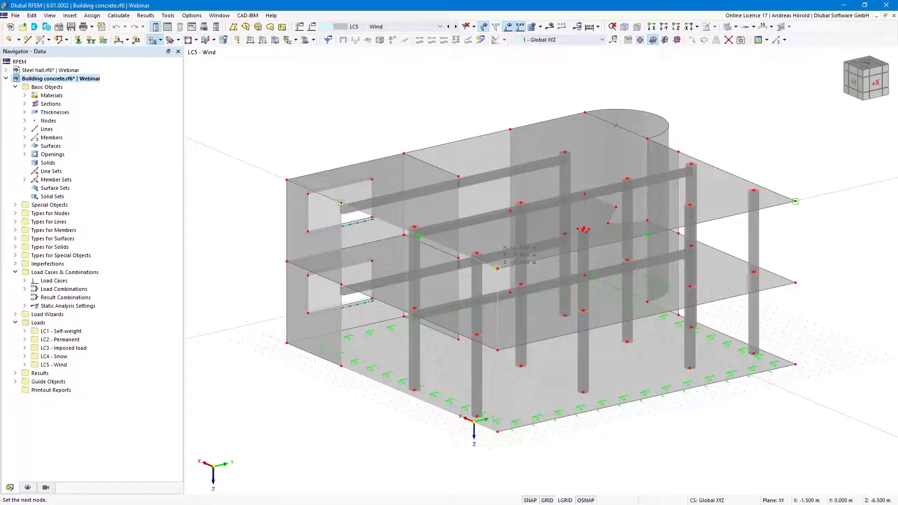
click(498, 268)
key(Escape)
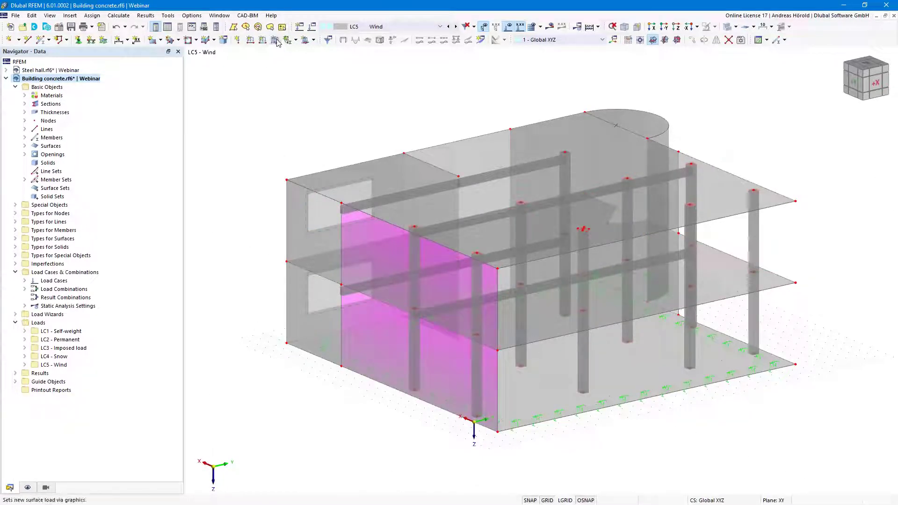
Apply a 1.00 kN/m² surface load in global Y (YA) to surface 18
click(276, 40)
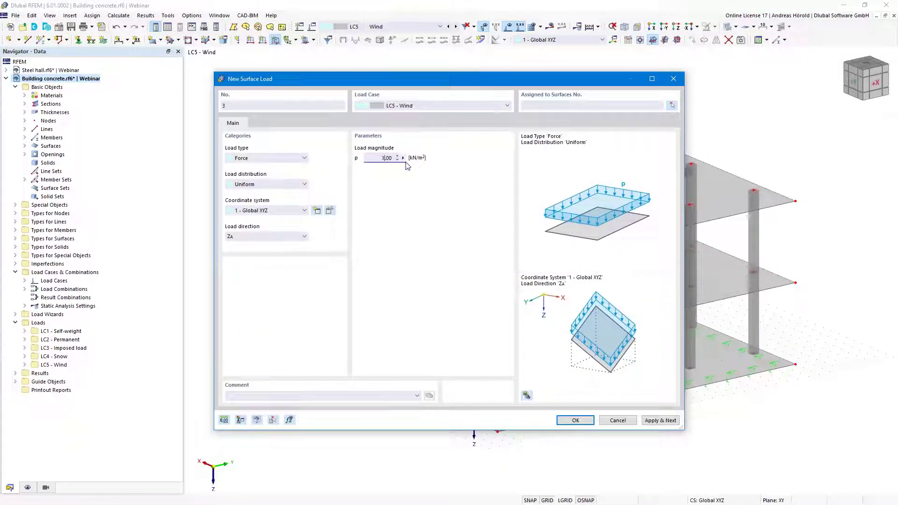
click(269, 237)
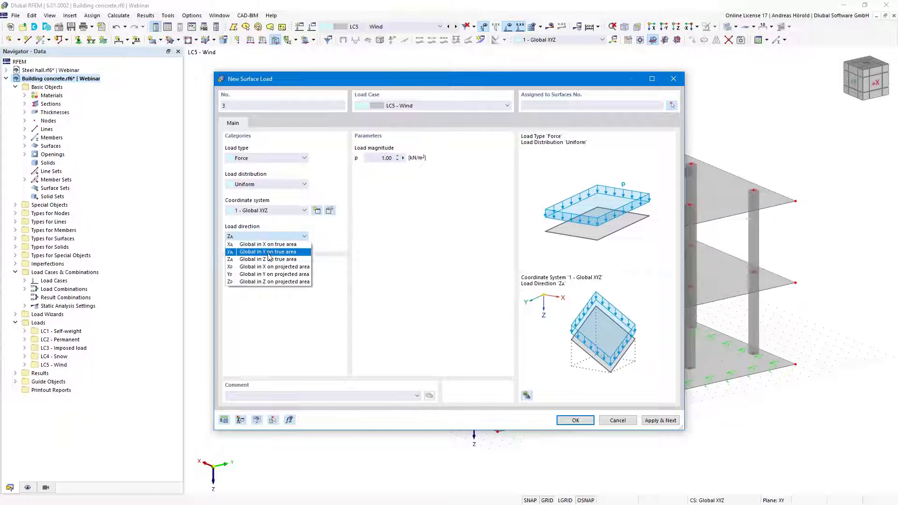
click(267, 245)
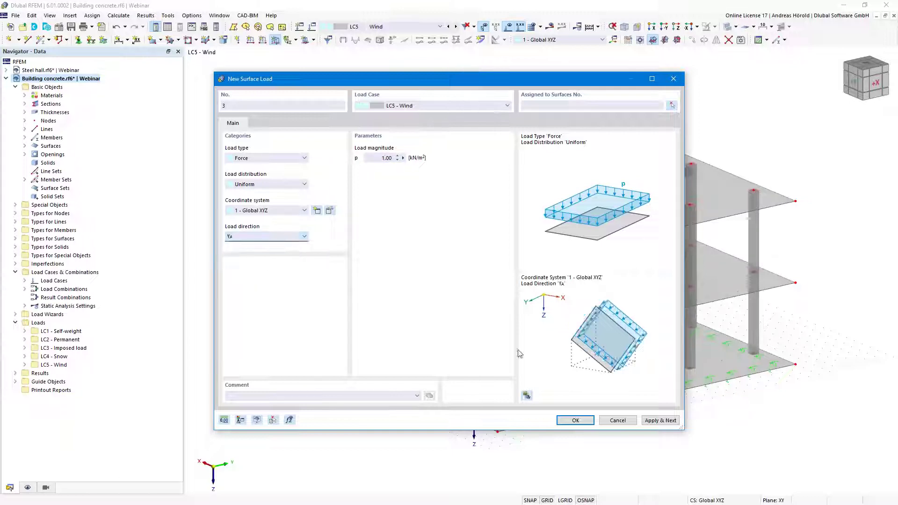
click(576, 421)
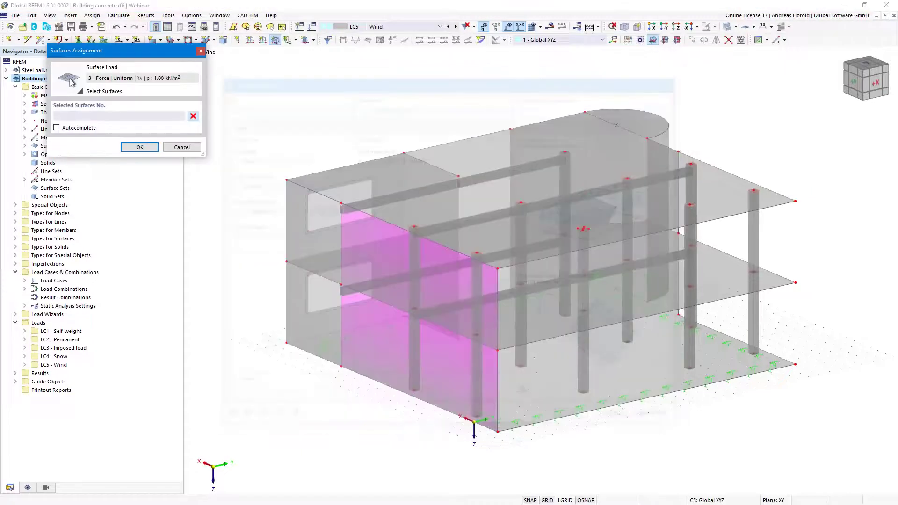
click(495, 314)
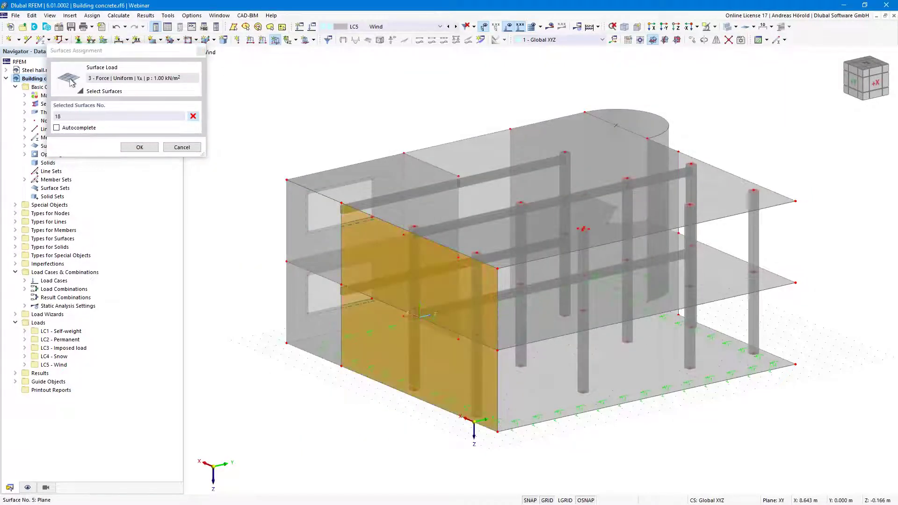
click(140, 147)
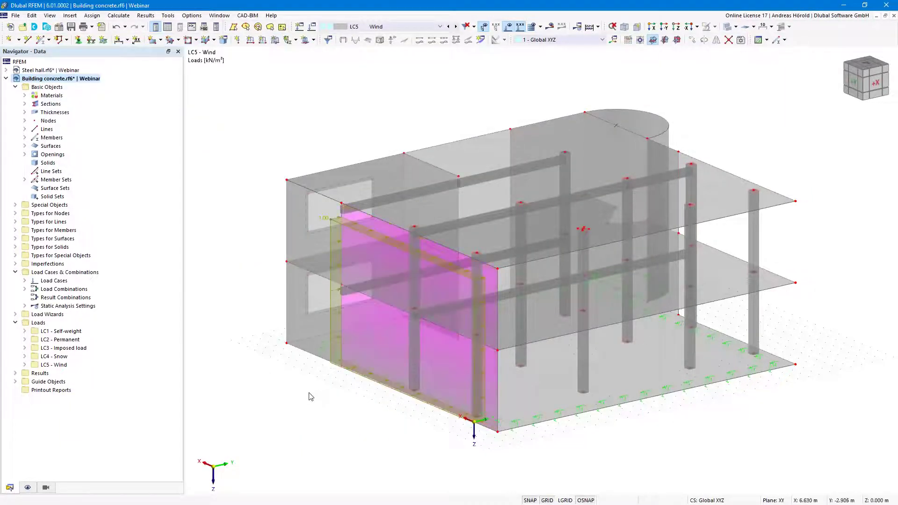
right_click(303, 399)
Turn on Display Load Transfer Separately for surfaces and zoom in on the loaded wall
click(269, 357)
click(27, 488)
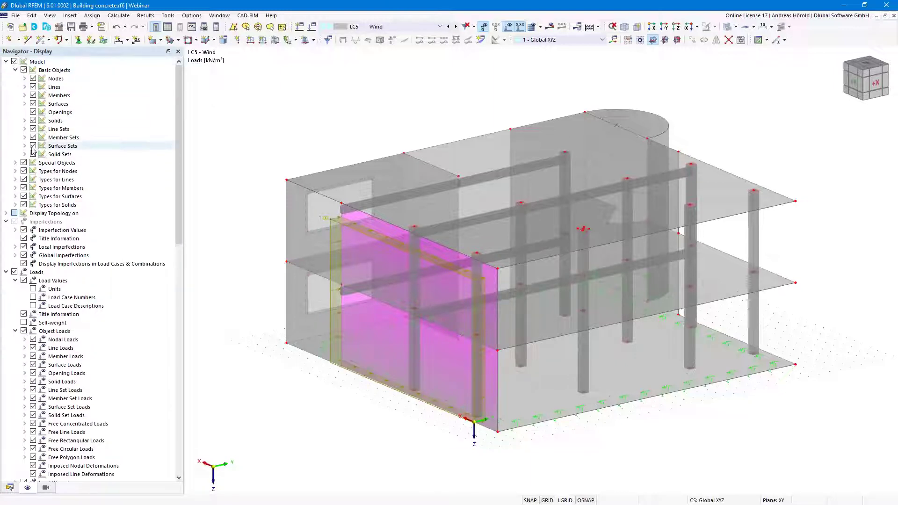
click(25, 104)
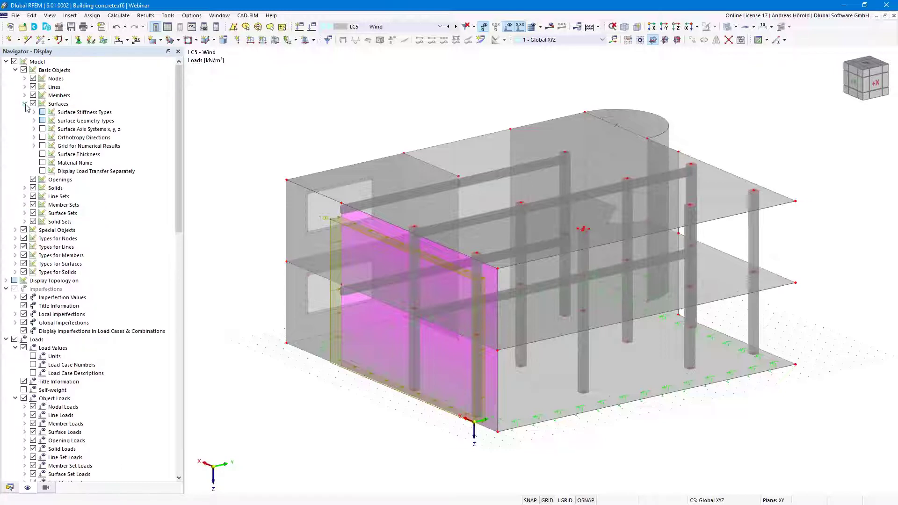
click(42, 172)
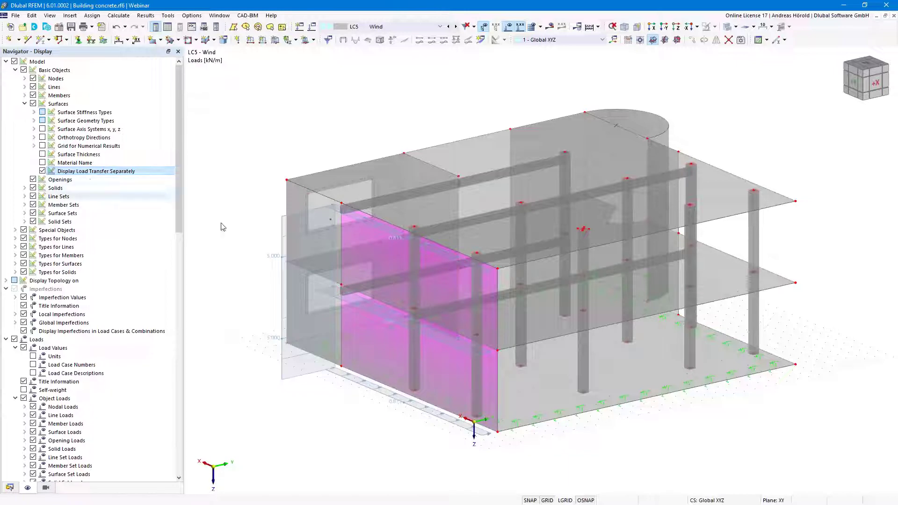
scroll(432, 320, up, 1)
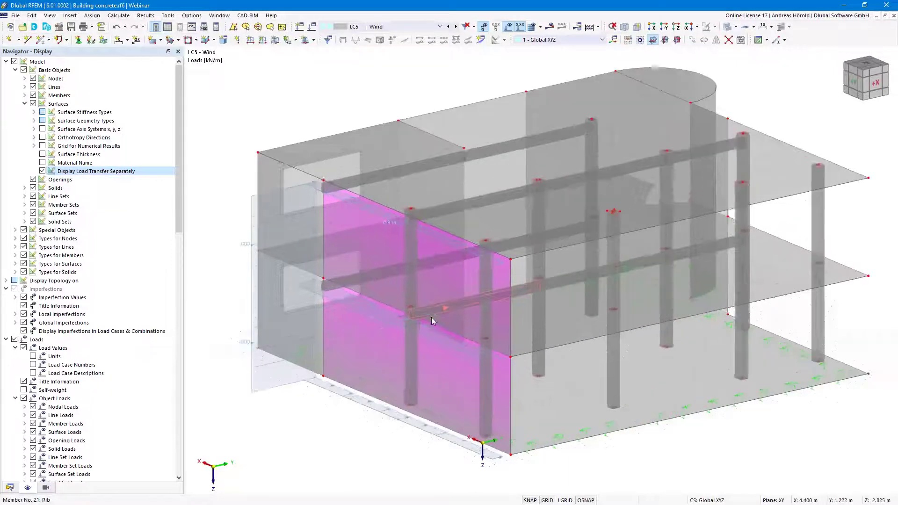
middle_drag(493, 313, 515, 306)
scroll(515, 306, up, 1)
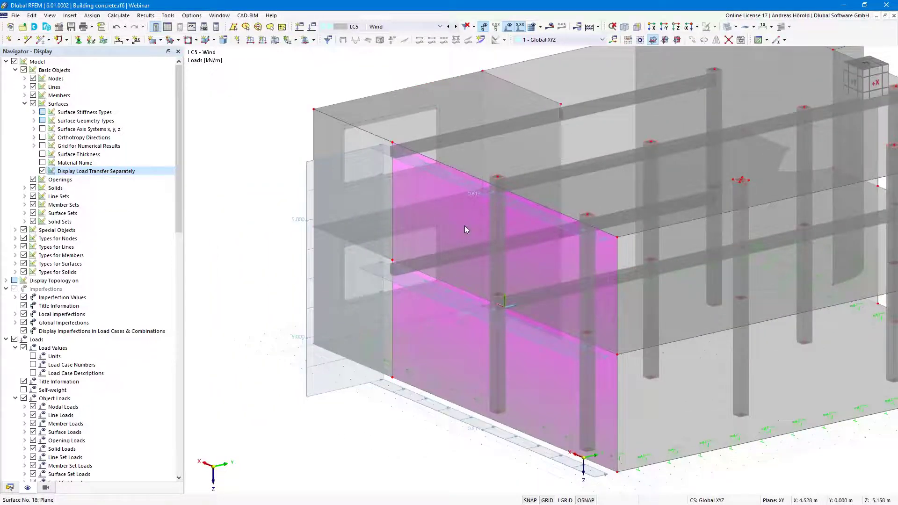
Change surface 18's load transfer direction to local y only, then shift the view left
double_click(403, 216)
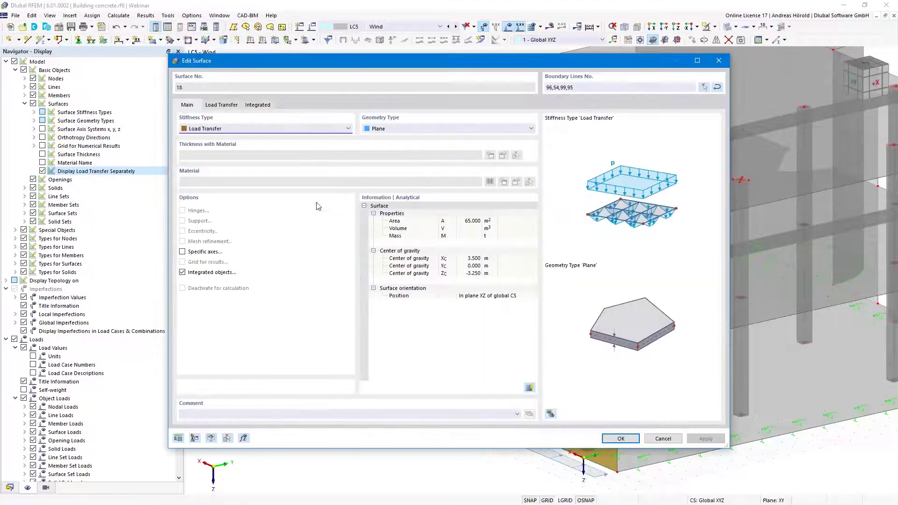
click(220, 106)
click(215, 140)
click(196, 155)
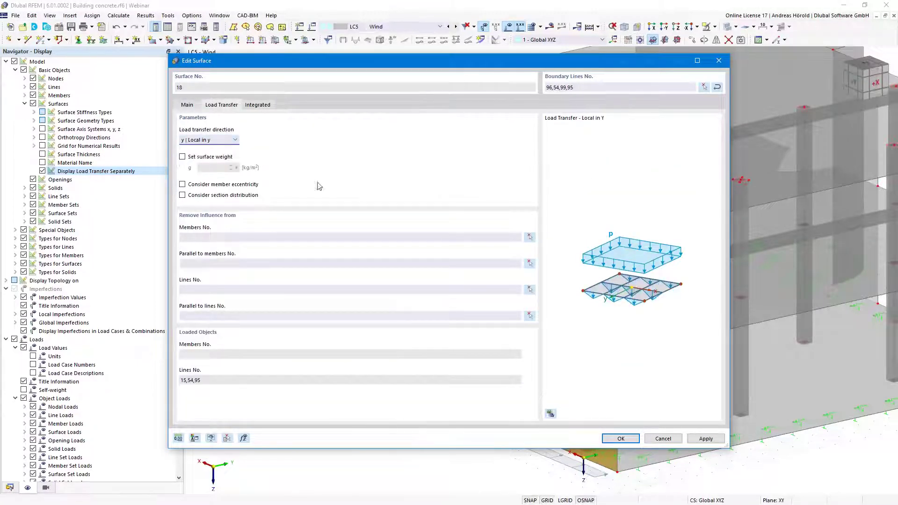
click(617, 439)
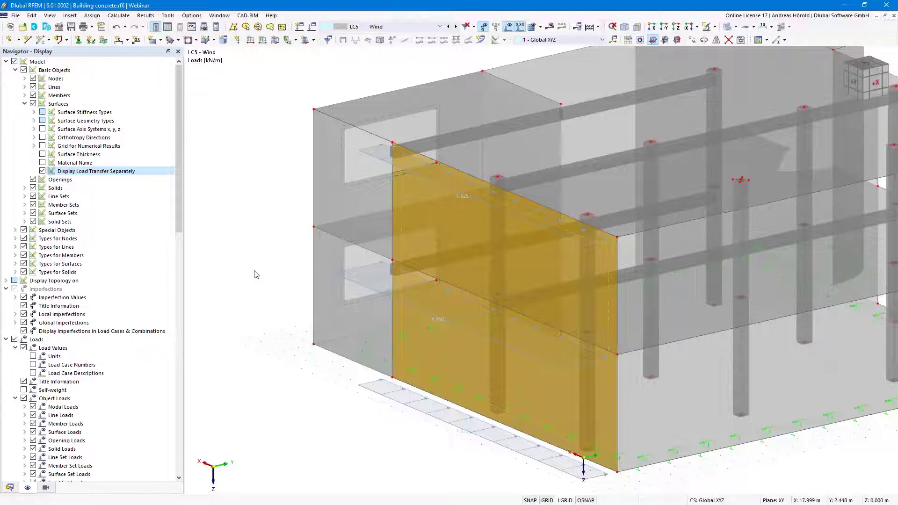
scroll(256, 275, down, 1)
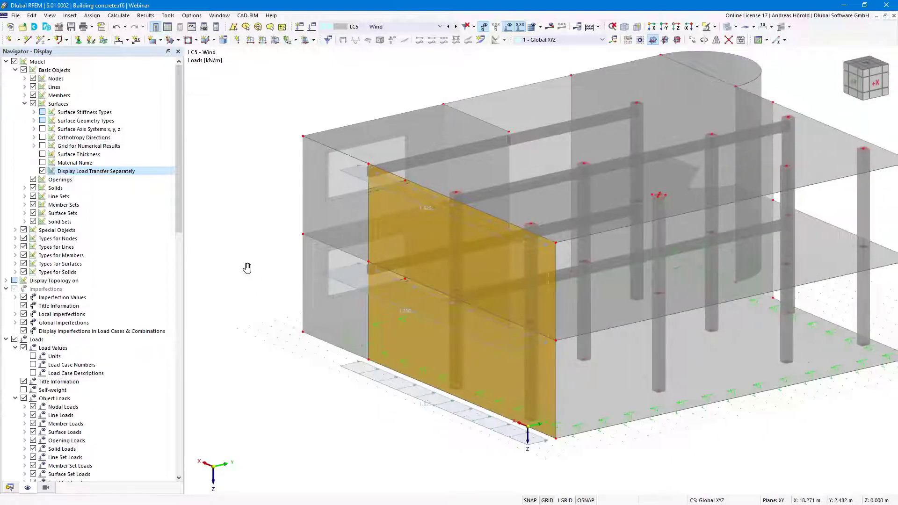
middle_drag(245, 269, 219, 266)
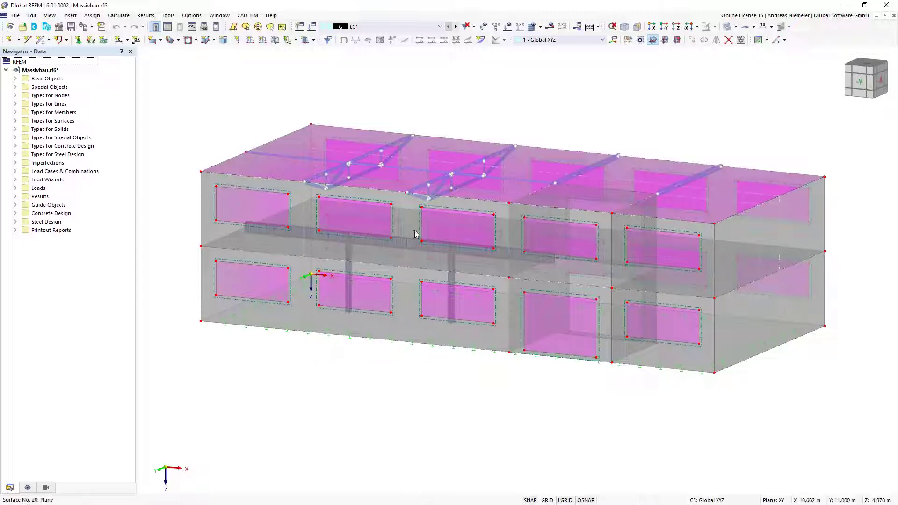
Show only the members and open member 7, the left truss's top chord
mouse_move(415, 234)
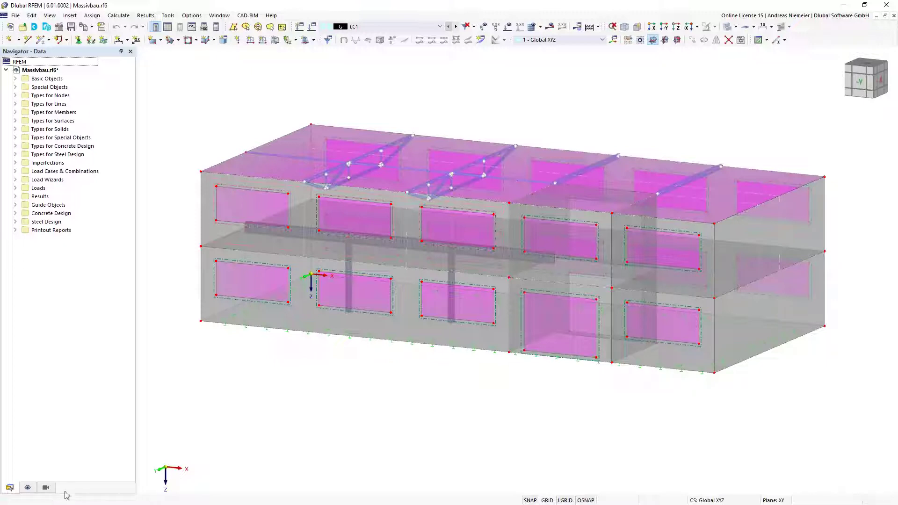
click(46, 488)
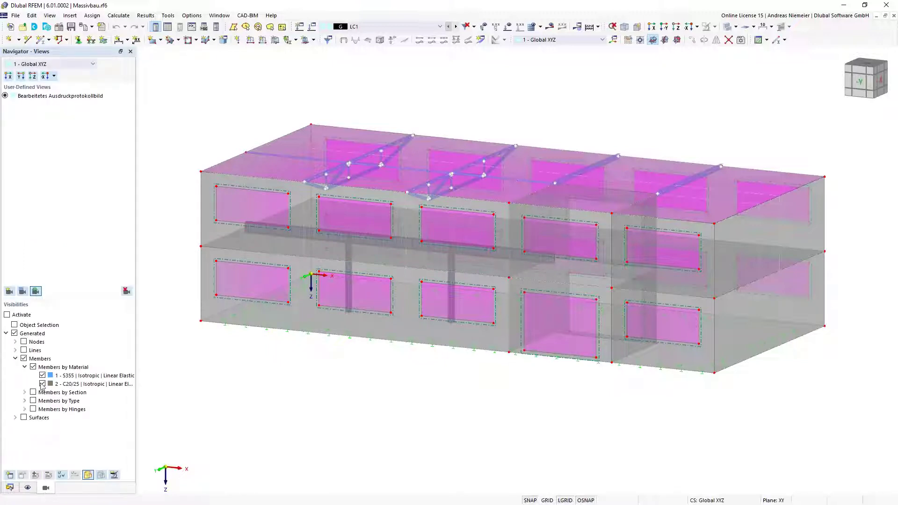
click(7, 315)
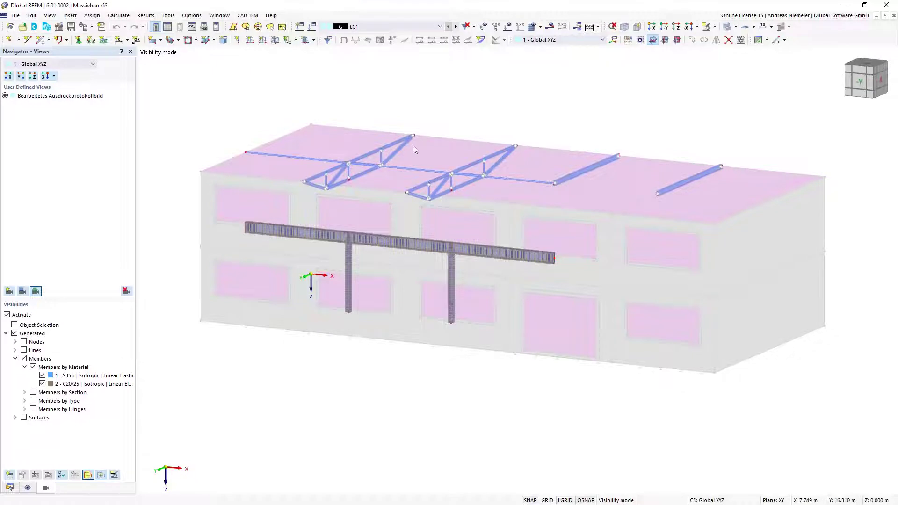
scroll(363, 148, up, 3)
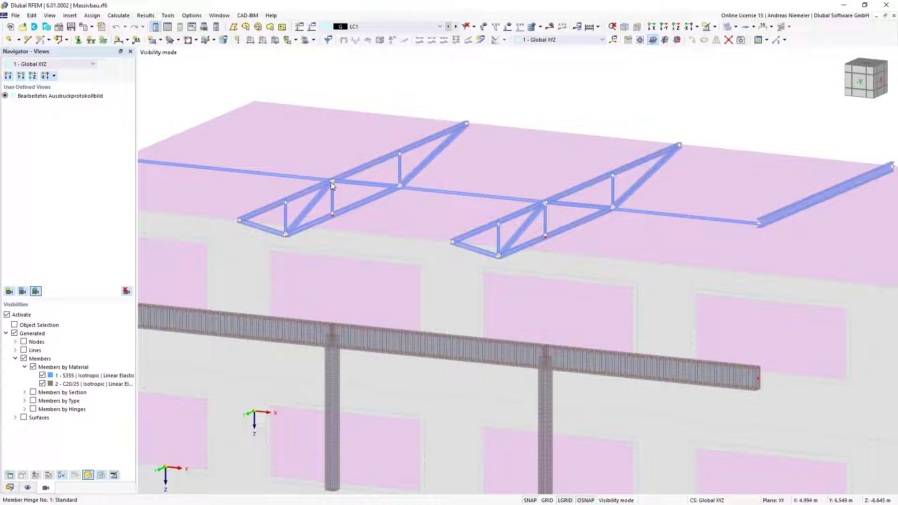
mouse_move(335, 179)
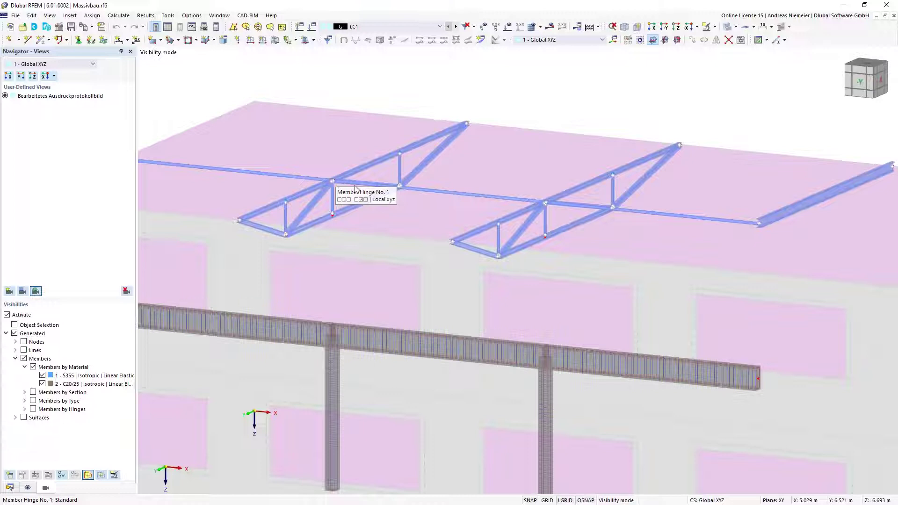
click(300, 197)
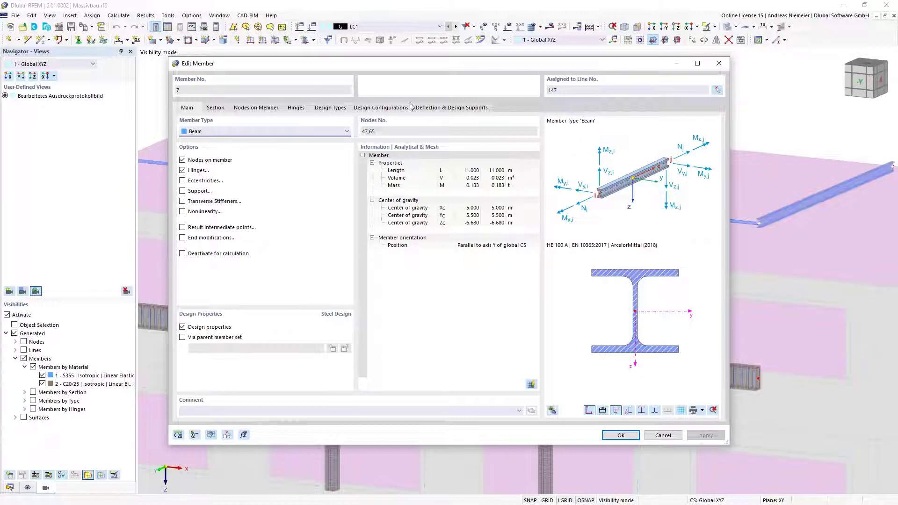
Check member 7's Design Types assignments, then cancel the dialog unchanged
click(326, 109)
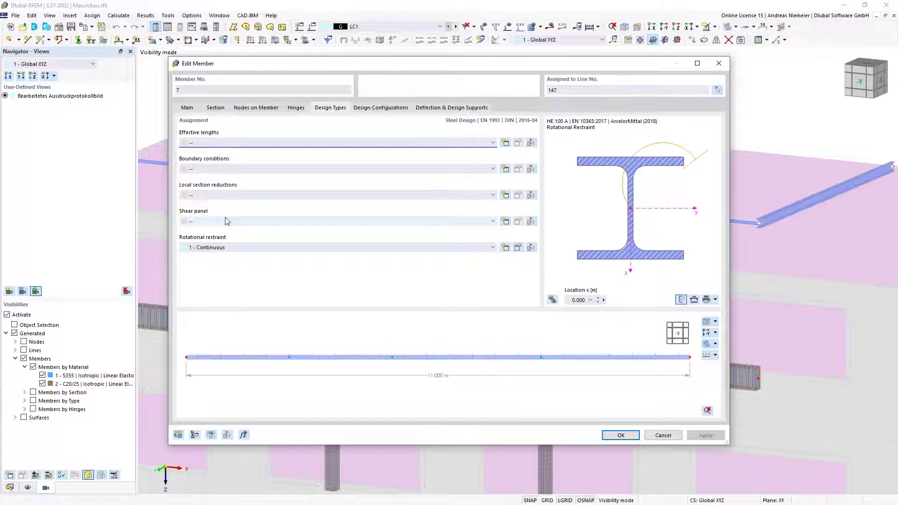
click(664, 437)
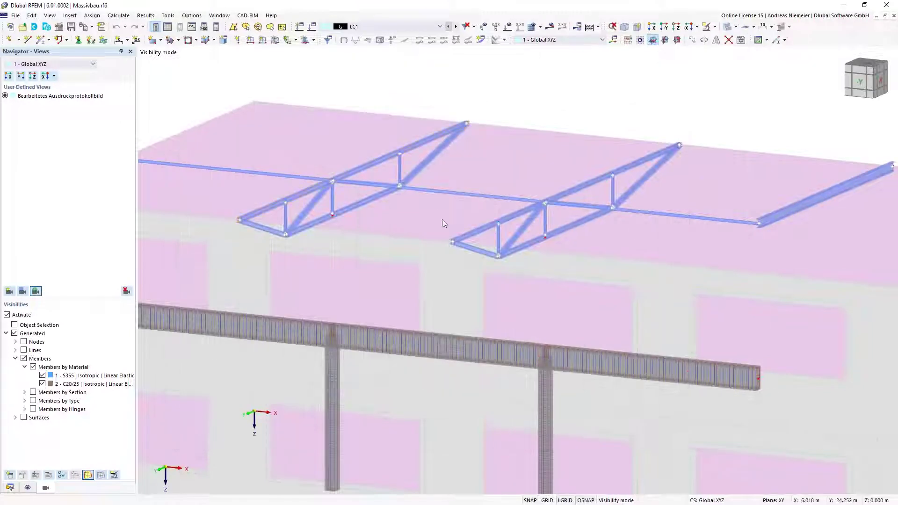
Select both truss top chords and tick Member Representatives in the base data settings
click(535, 206)
ctrl+click(361, 167)
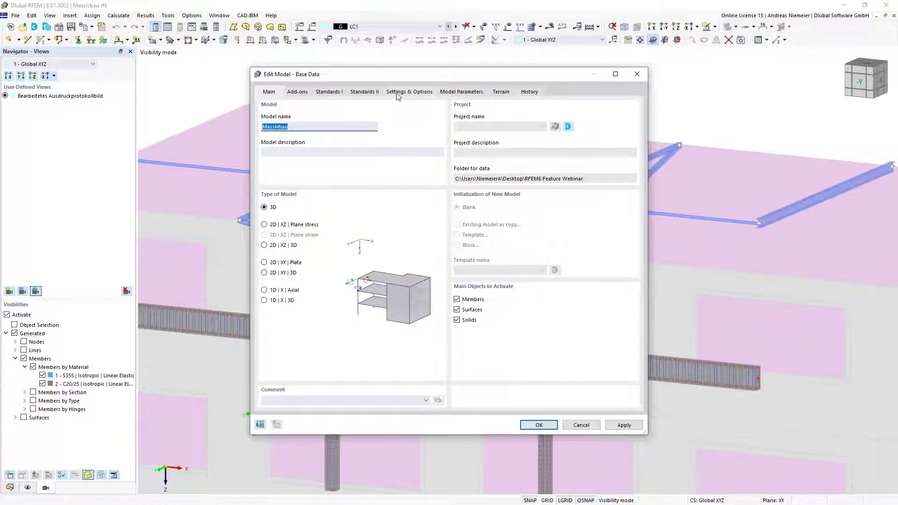
click(396, 96)
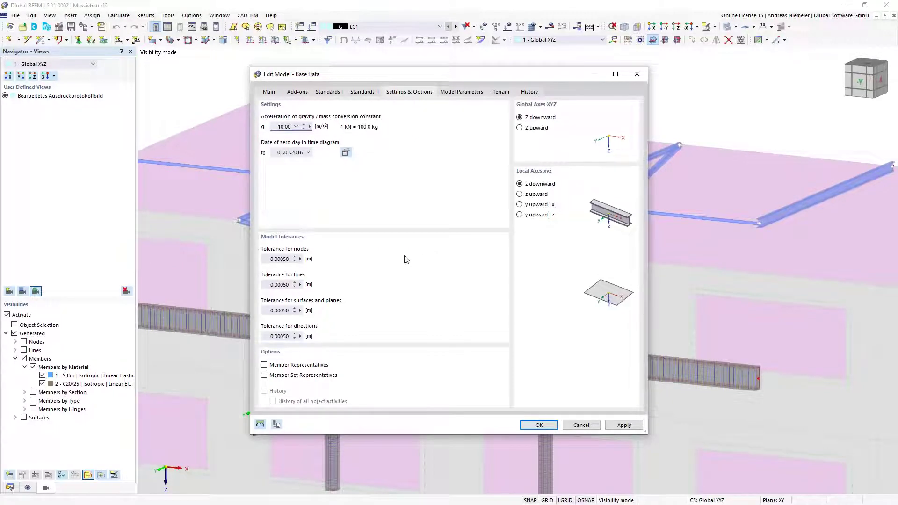
click(264, 365)
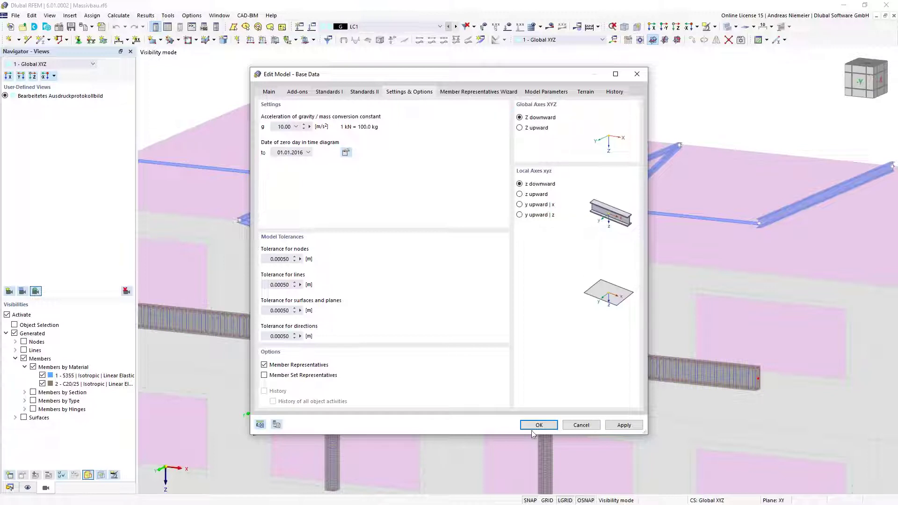
key(Return)
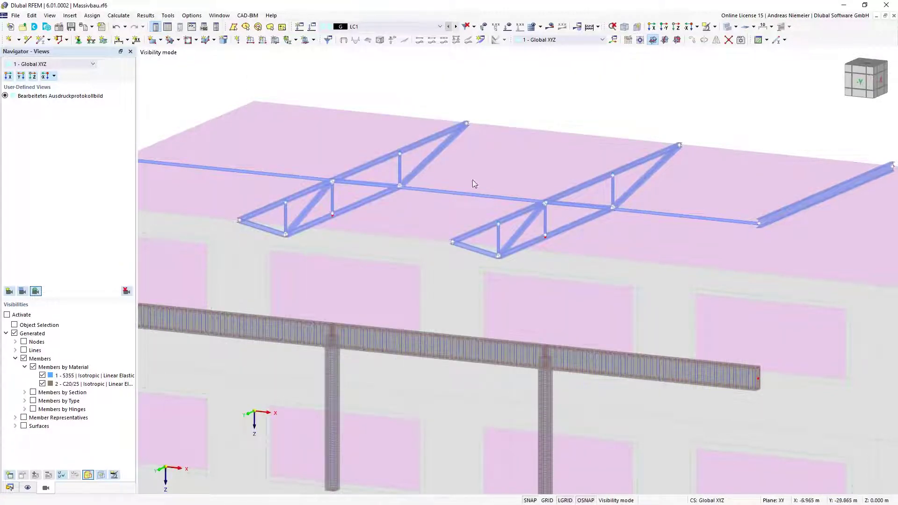
Display the coloured member representative markers in the model view
click(29, 489)
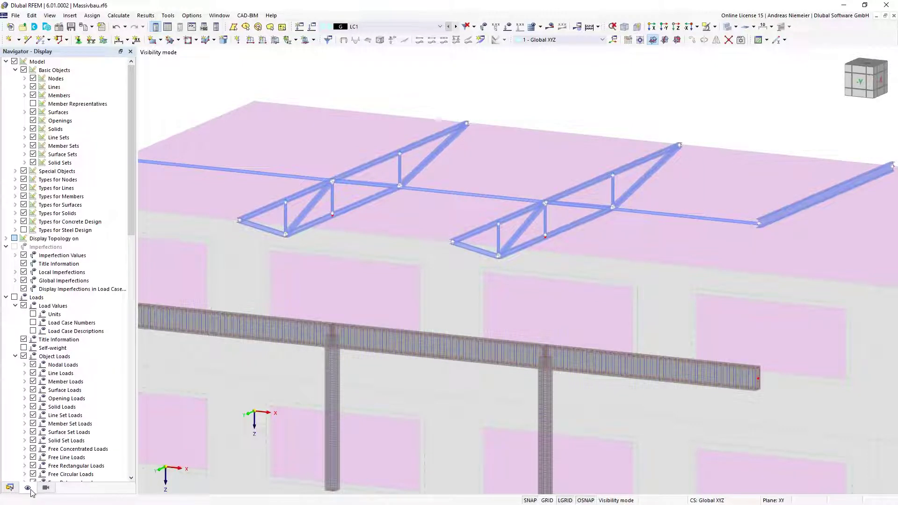
click(34, 104)
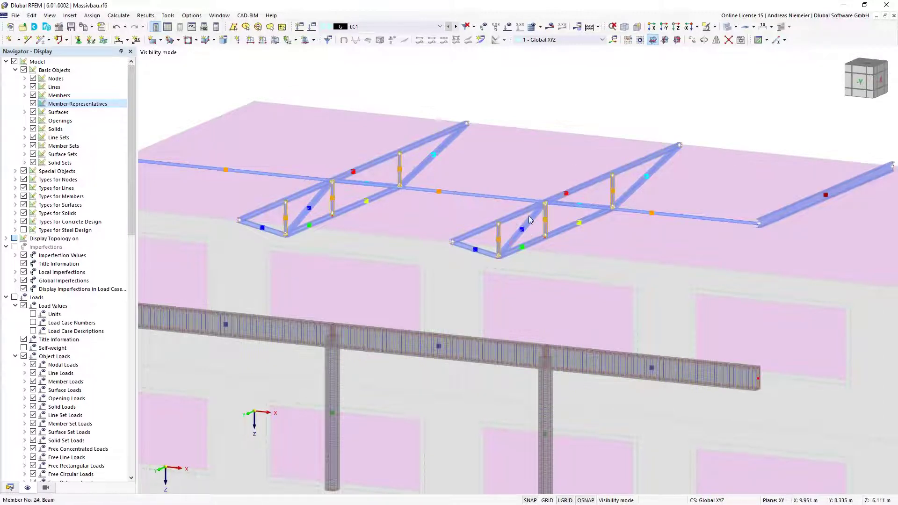
click(9, 487)
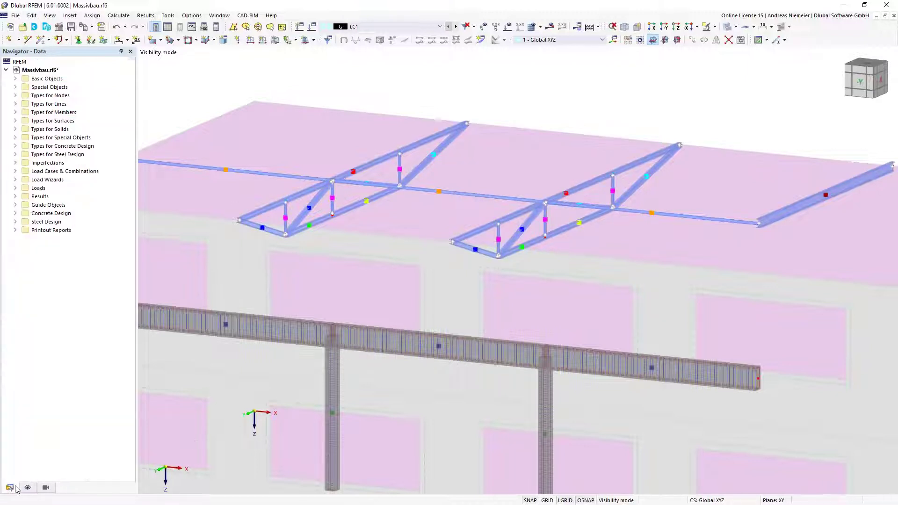
List member representatives 1-10 under Basic Objects and open representative 1, the HE 100 A top chords
click(16, 112)
click(16, 113)
click(16, 79)
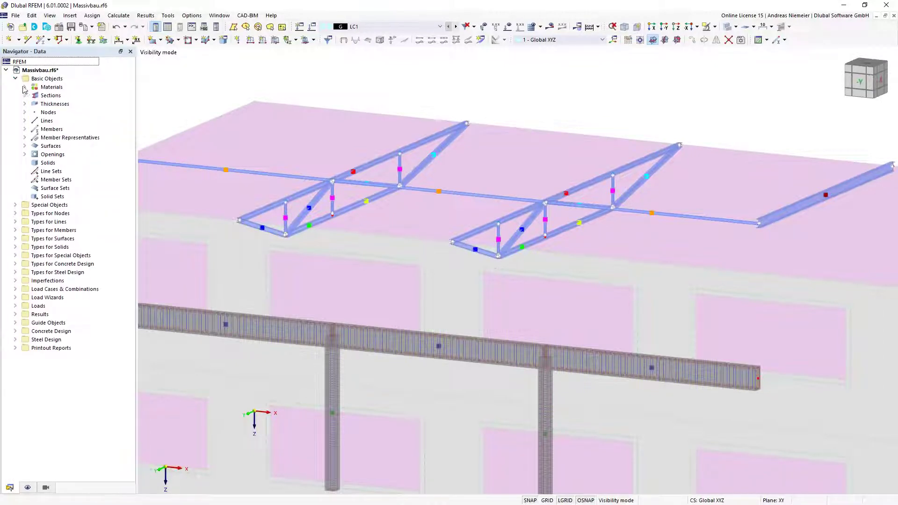
click(24, 129)
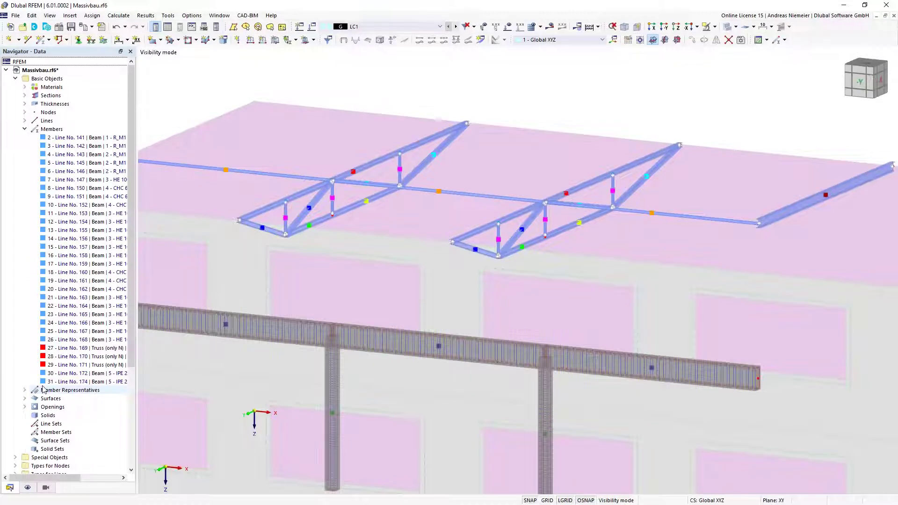
click(24, 129)
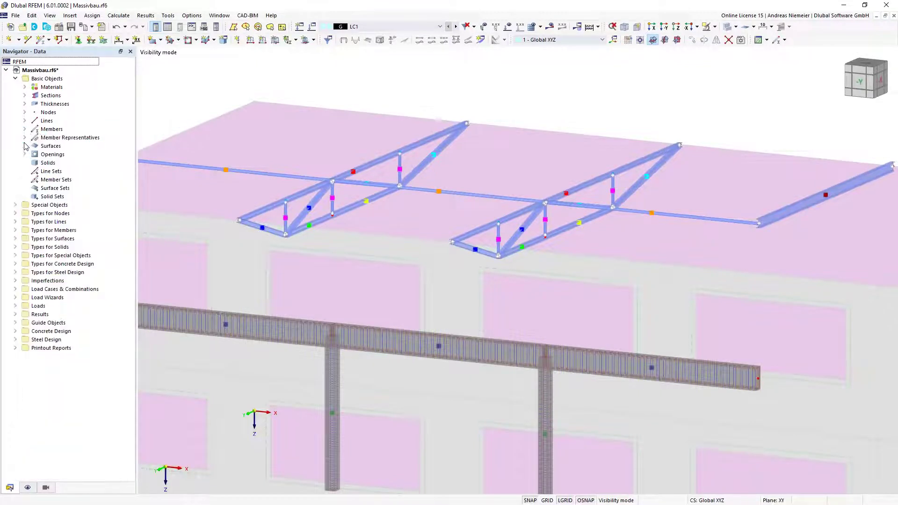
click(24, 138)
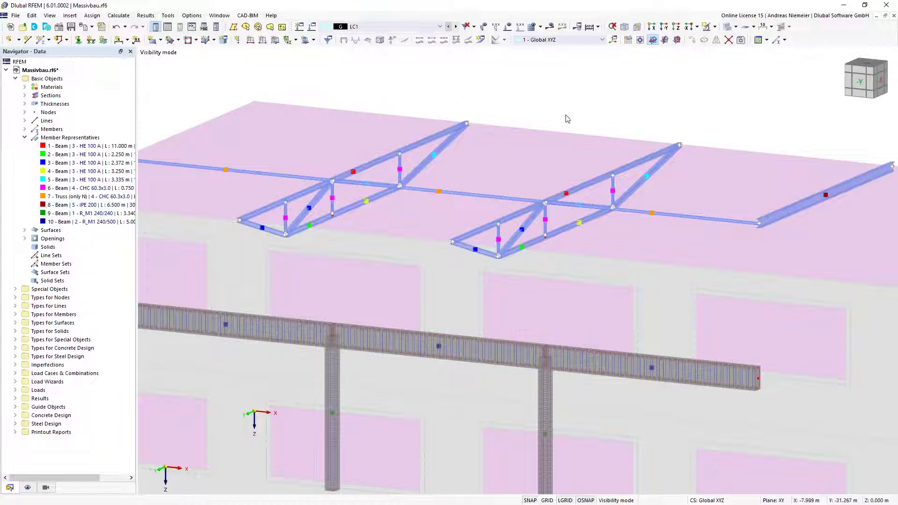
mouse_move(392, 156)
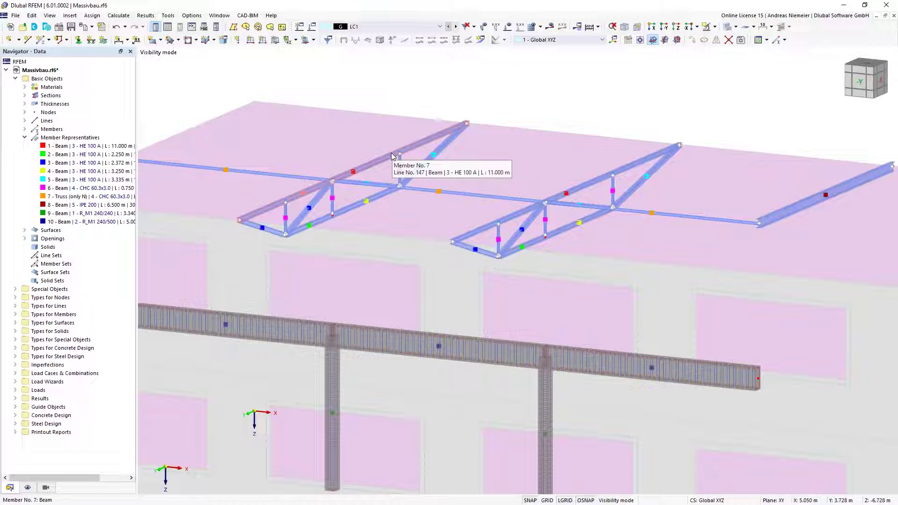
click(353, 175)
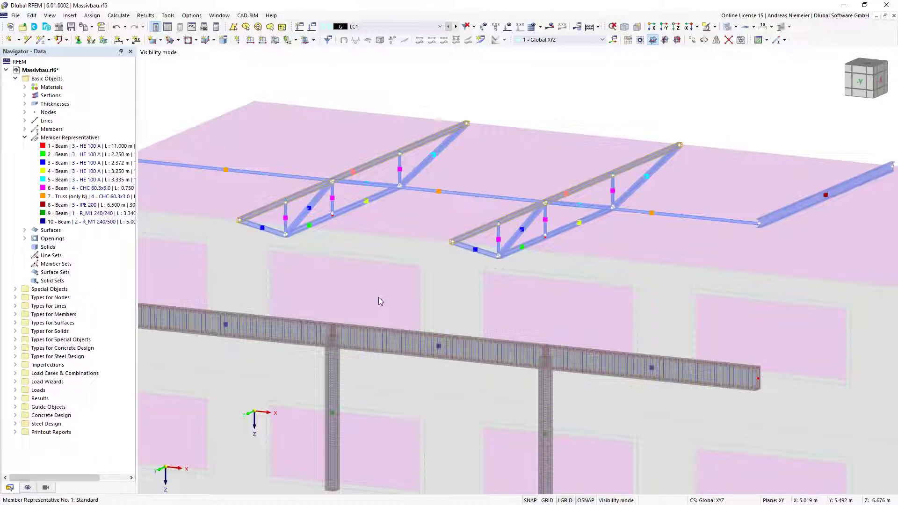
key(Return)
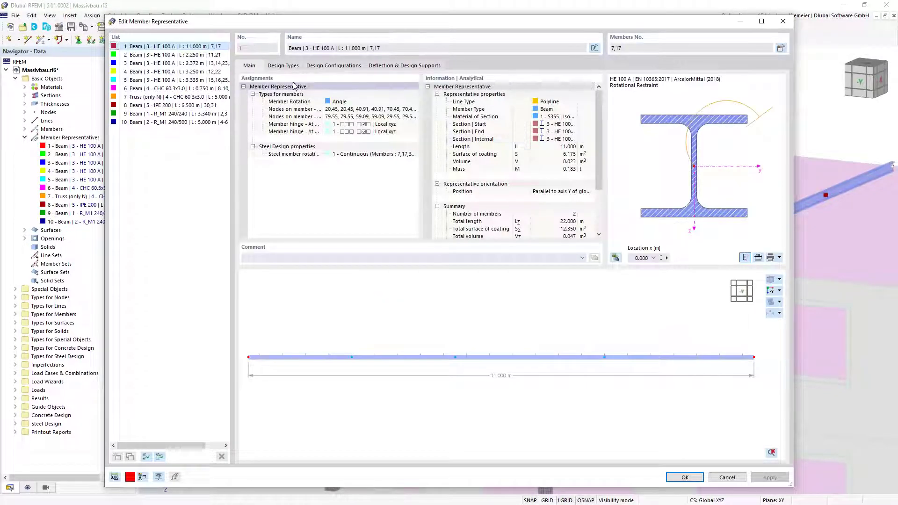
On representative 1's Design Types tab, create new effective length 1 'Standard' using eigenvalue buckling
click(293, 68)
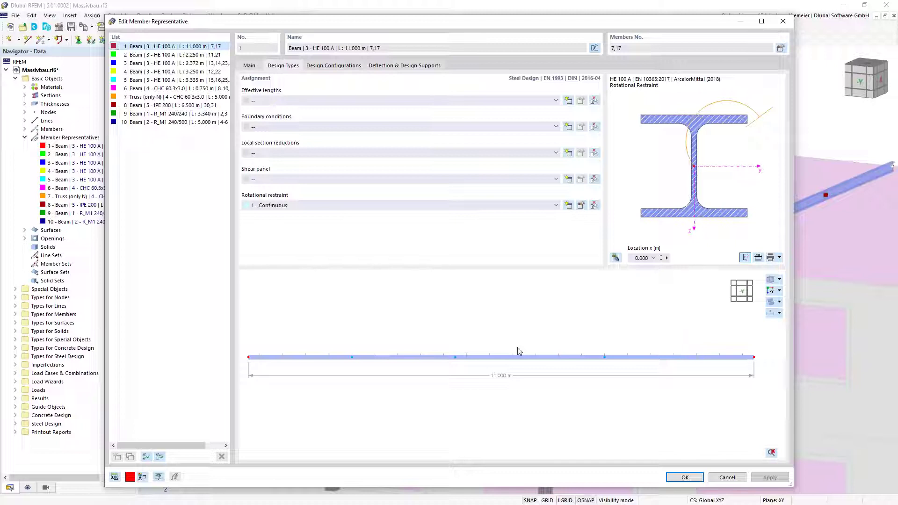
middle_drag(655, 336, 575, 353)
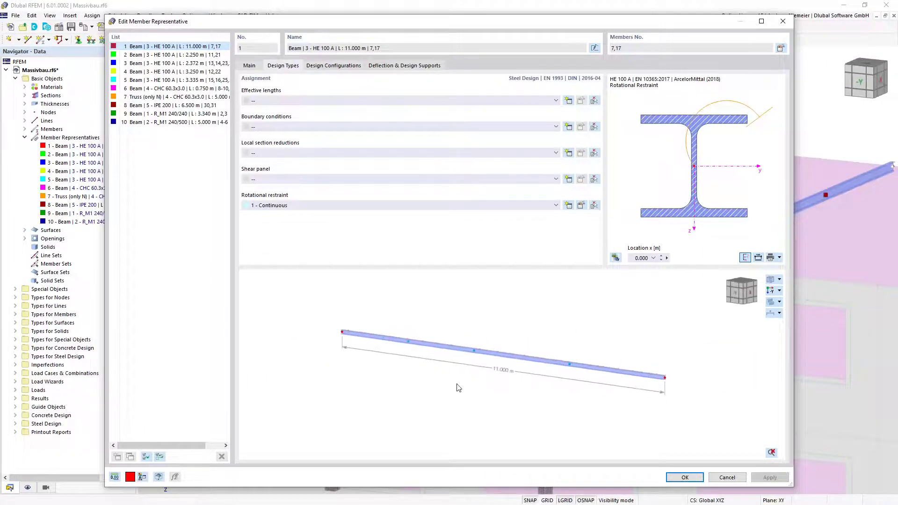
scroll(459, 388, up, 2)
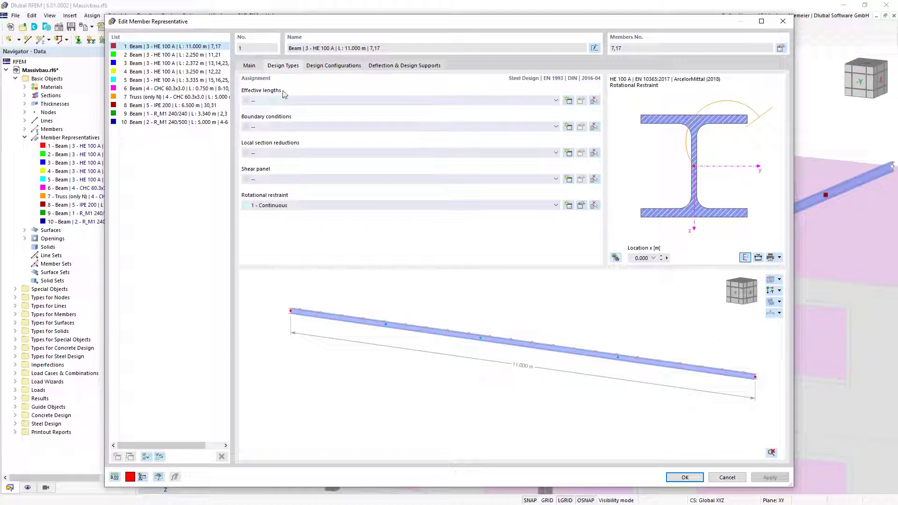
click(567, 101)
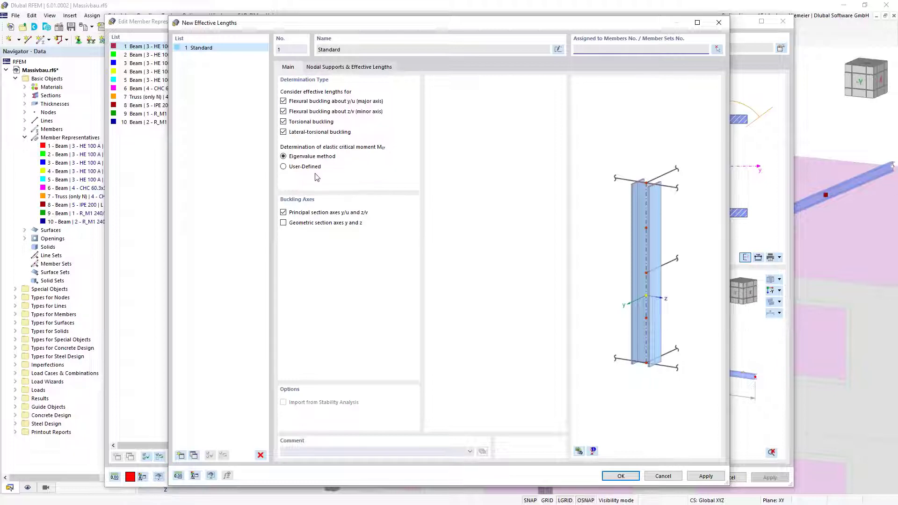
Fix intermediate node .2 in y/u and review the ky/u, kz/v and kT factors
click(348, 69)
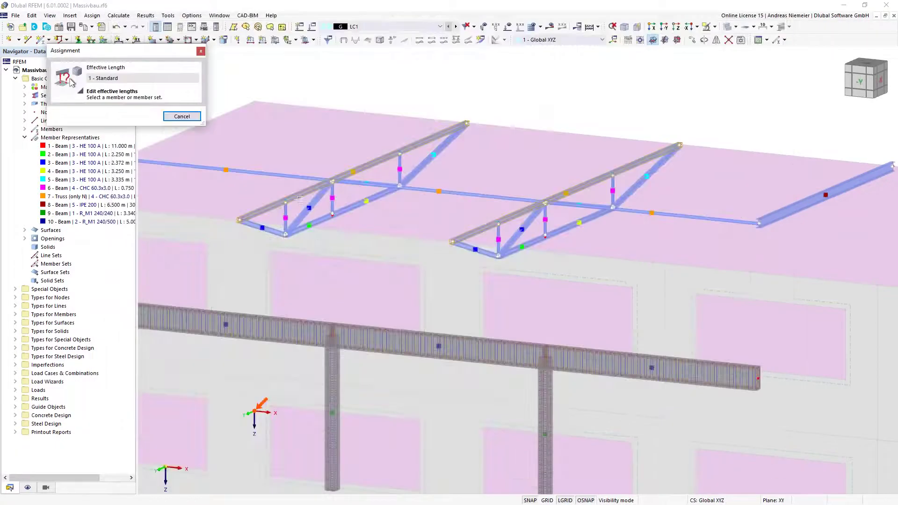
click(301, 206)
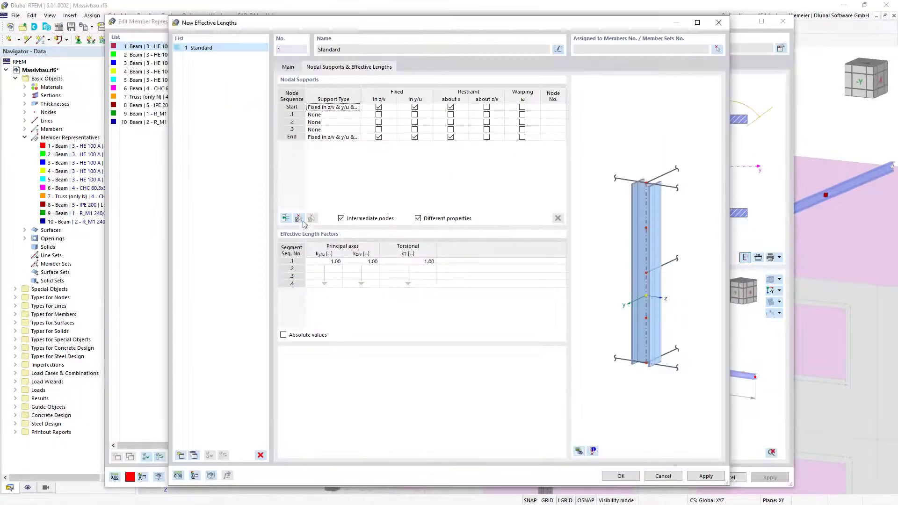
click(288, 122)
click(414, 123)
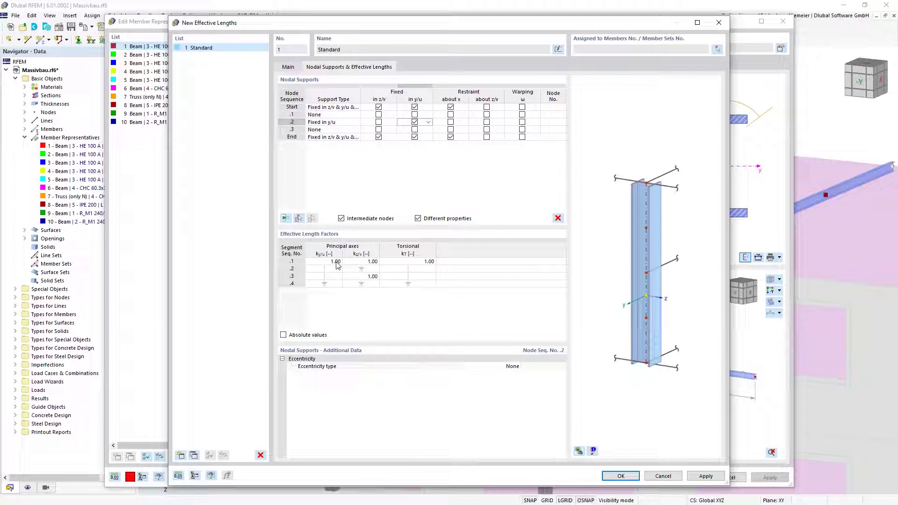
drag(337, 262, 340, 301)
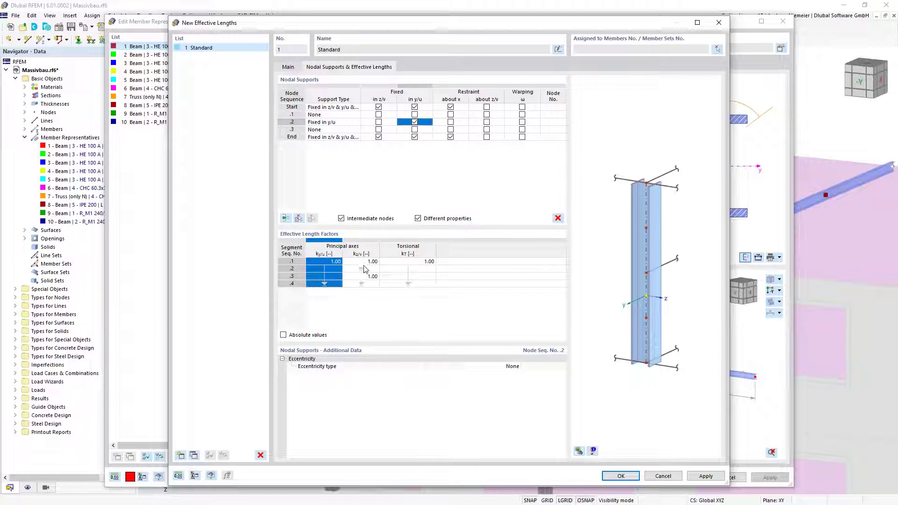
drag(365, 276, 366, 284)
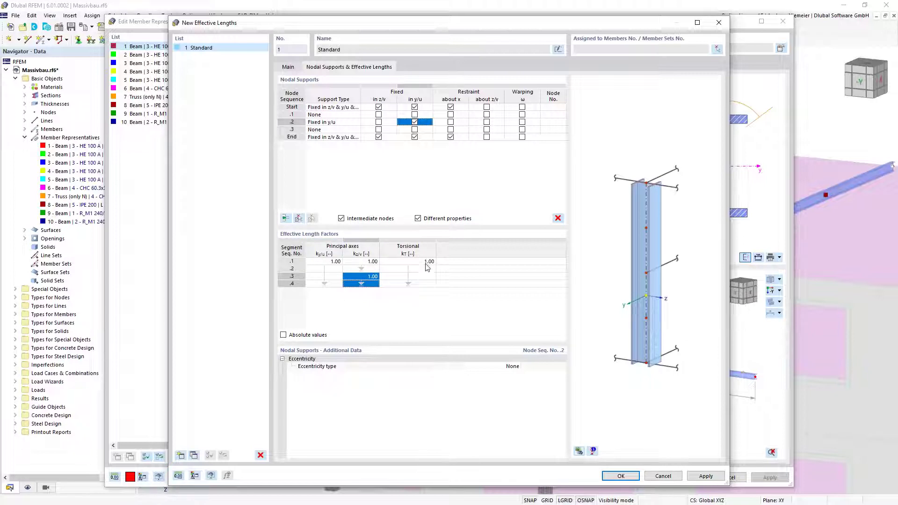
drag(427, 264, 428, 291)
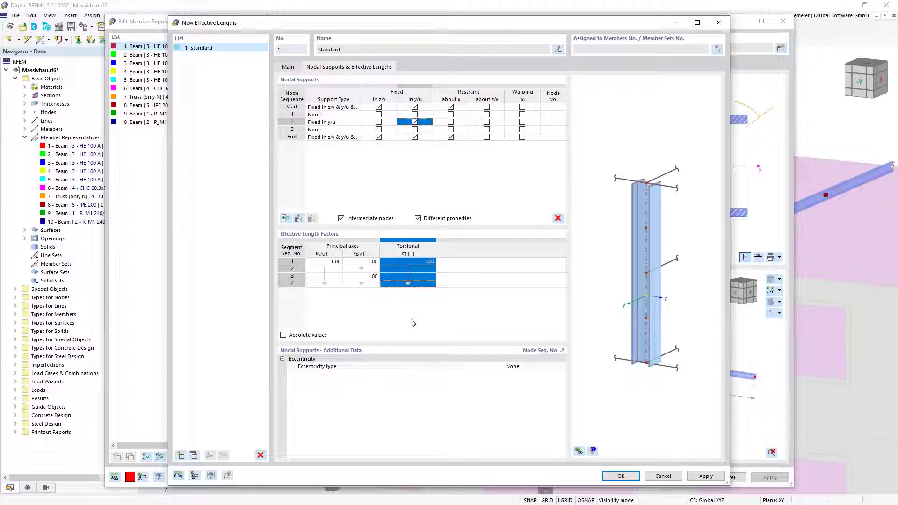
click(335, 262)
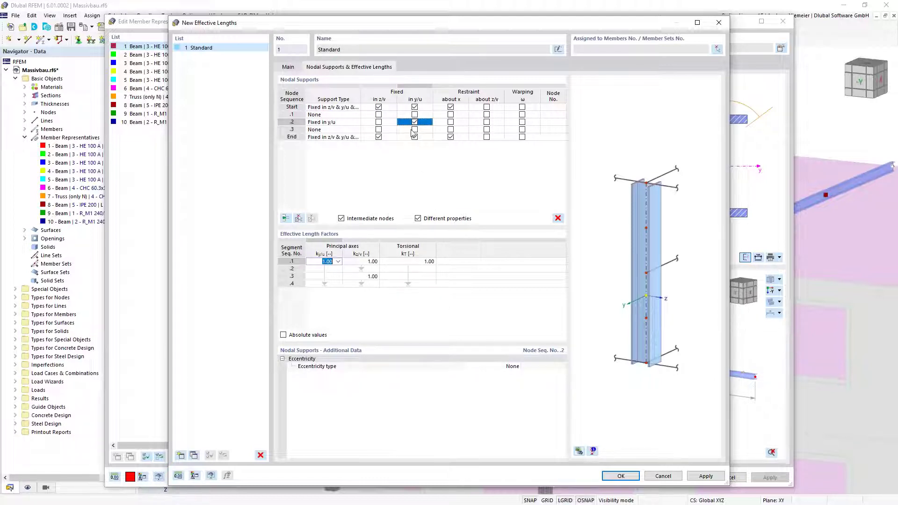
Keep the eccentricity type as None and confirm the Standard effective length
click(514, 367)
click(517, 366)
click(513, 369)
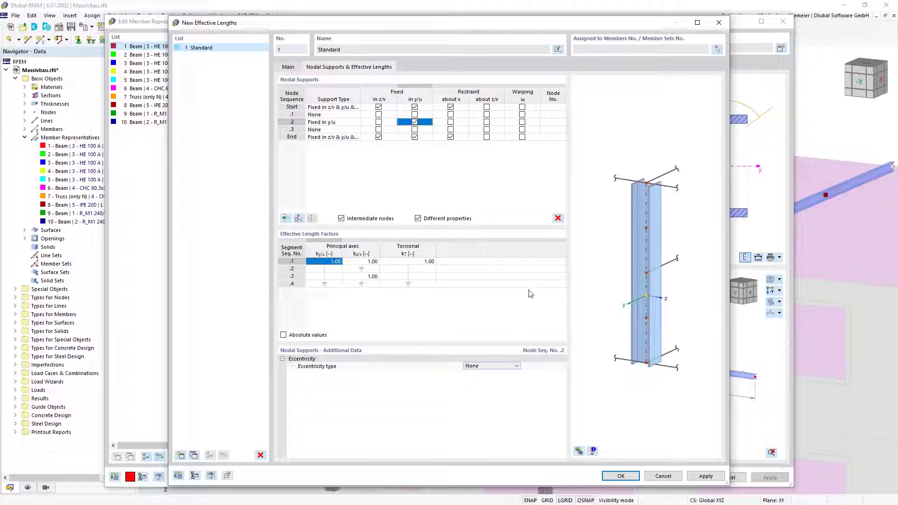
click(613, 476)
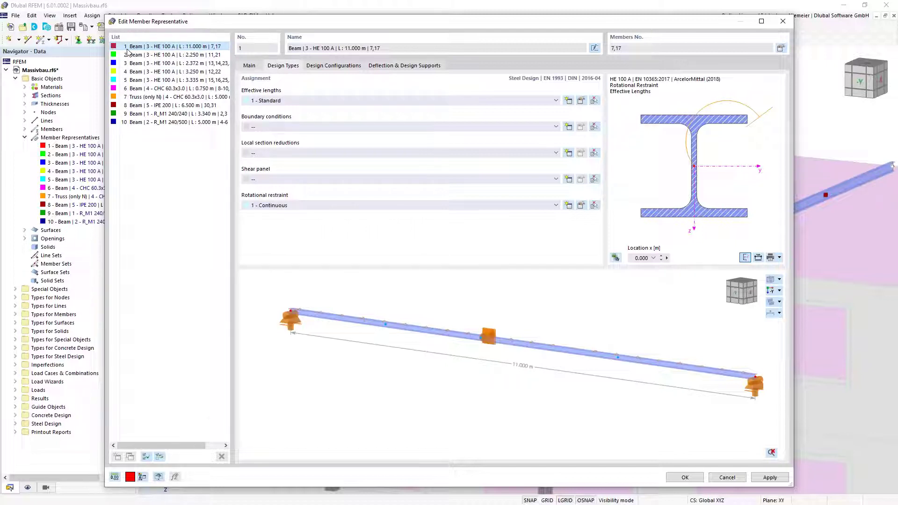
Save representative 1 and display steel design types, showing ky/u = 1.00 labels and supports on the trusses
click(683, 478)
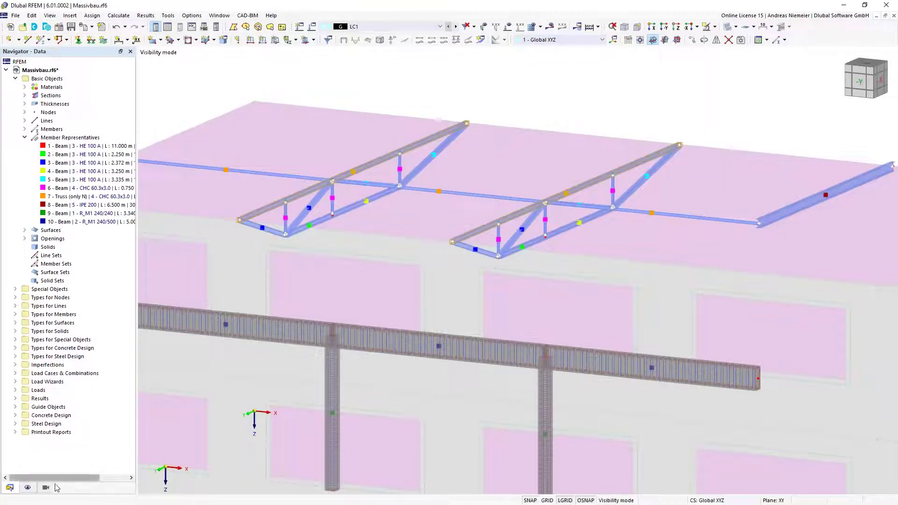
click(28, 488)
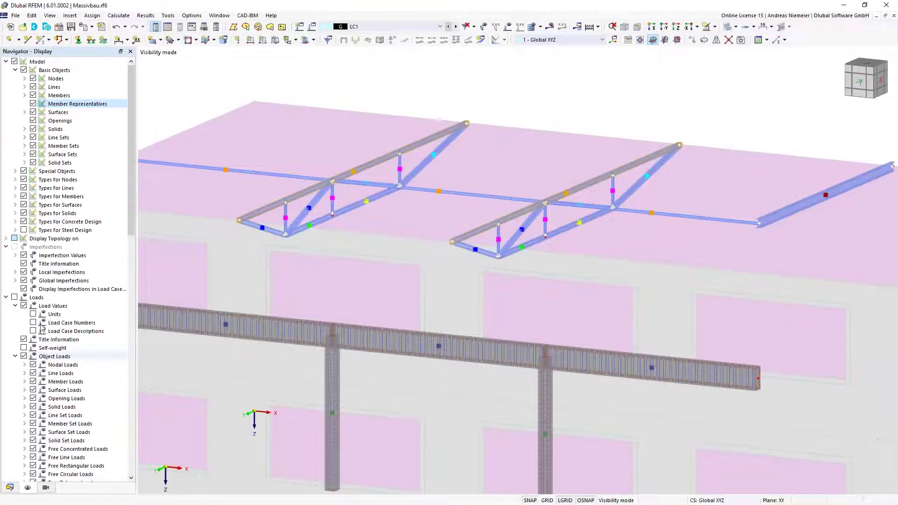
click(23, 230)
middle_drag(601, 89, 414, 193)
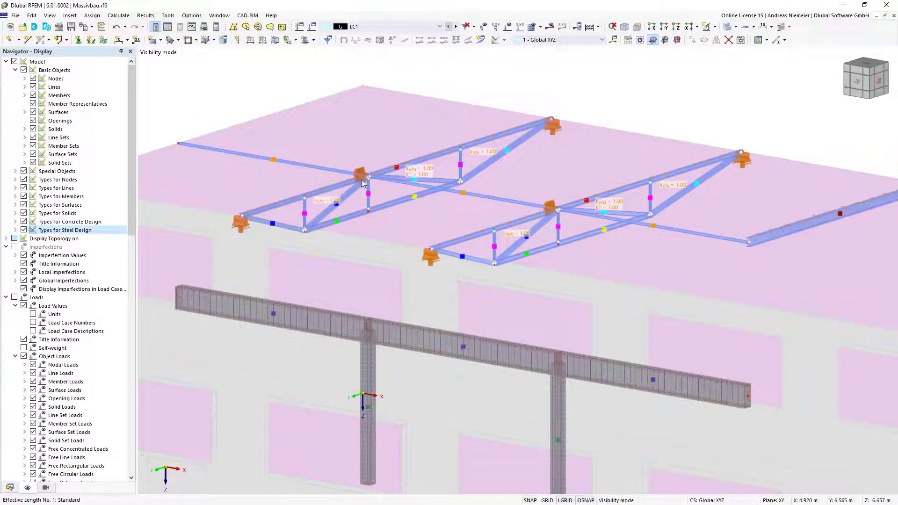
mouse_move(355, 171)
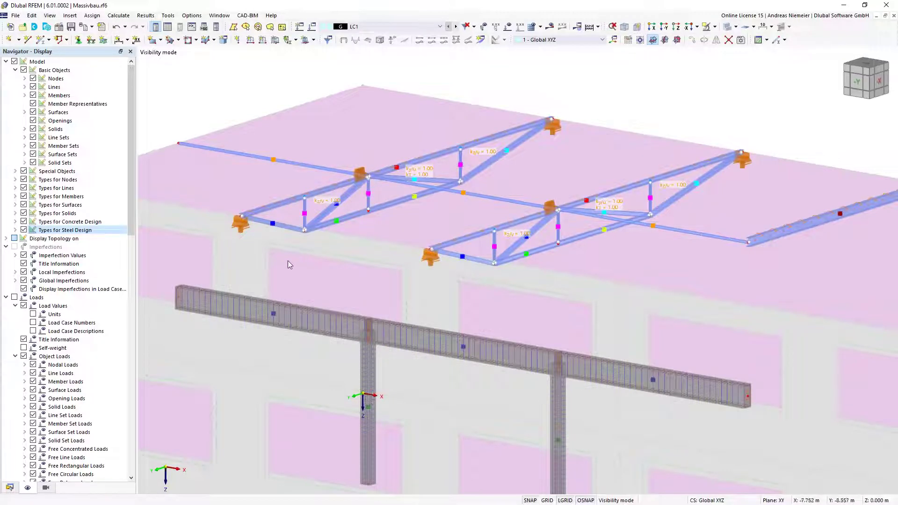
click(10, 488)
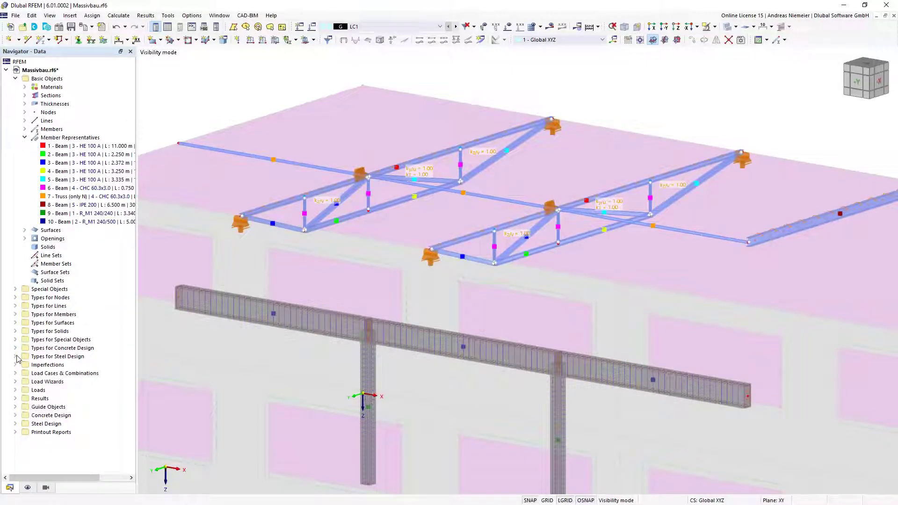
click(15, 356)
click(26, 365)
double_click(62, 374)
click(373, 69)
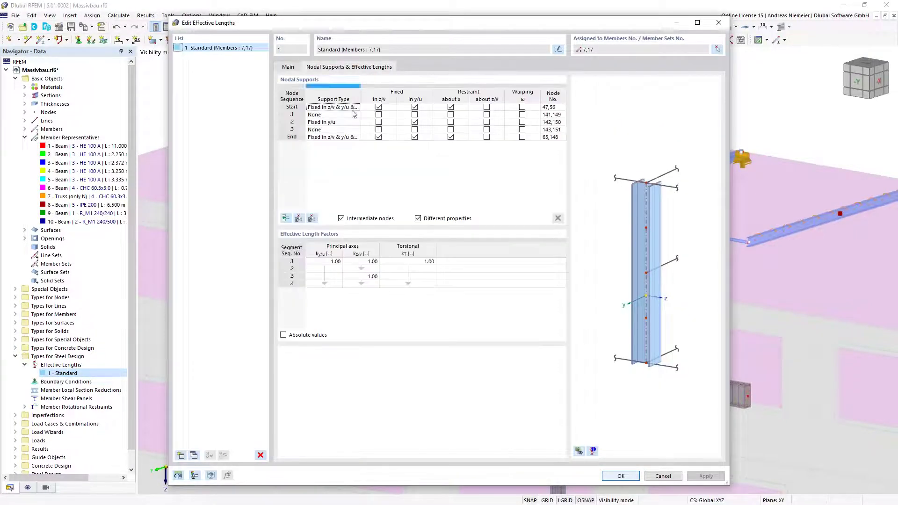
click(415, 114)
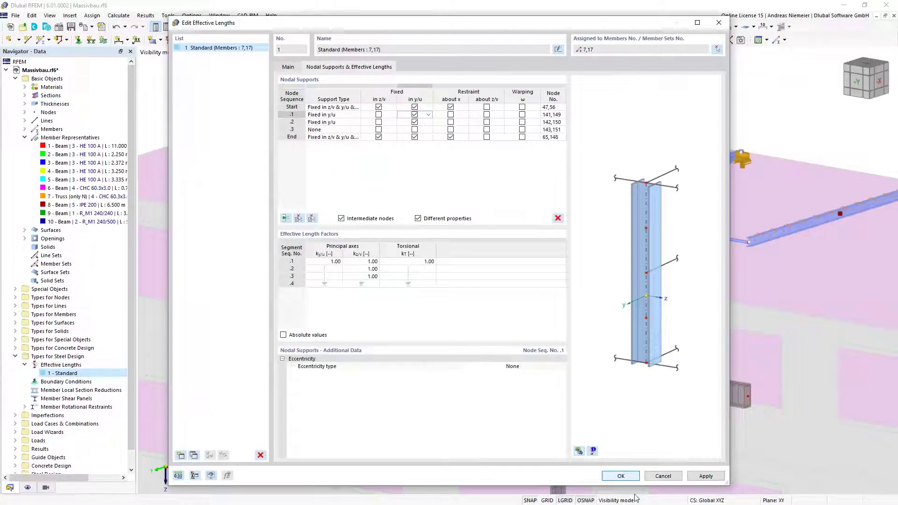
click(620, 476)
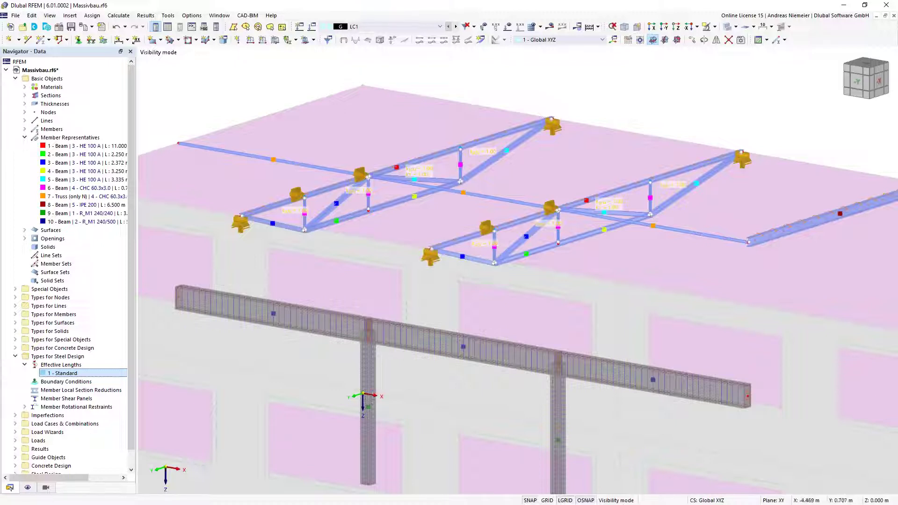
double_click(73, 374)
click(375, 67)
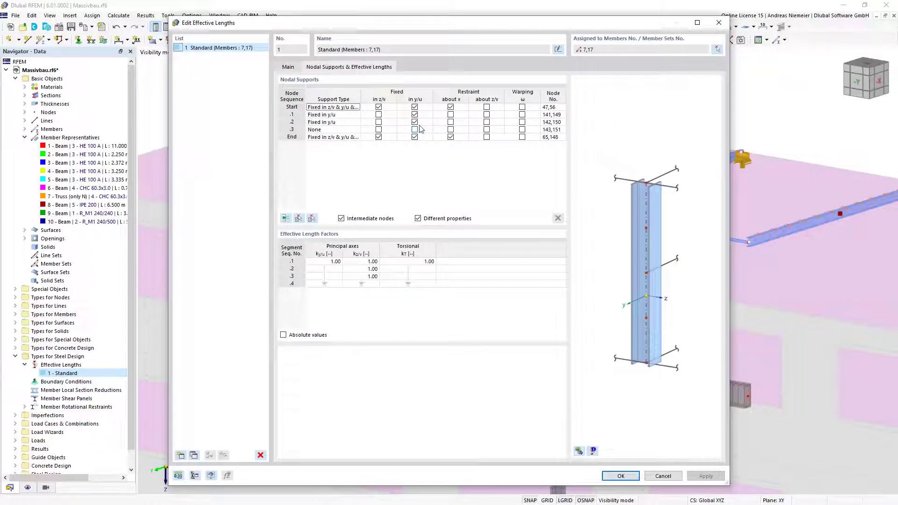
click(414, 116)
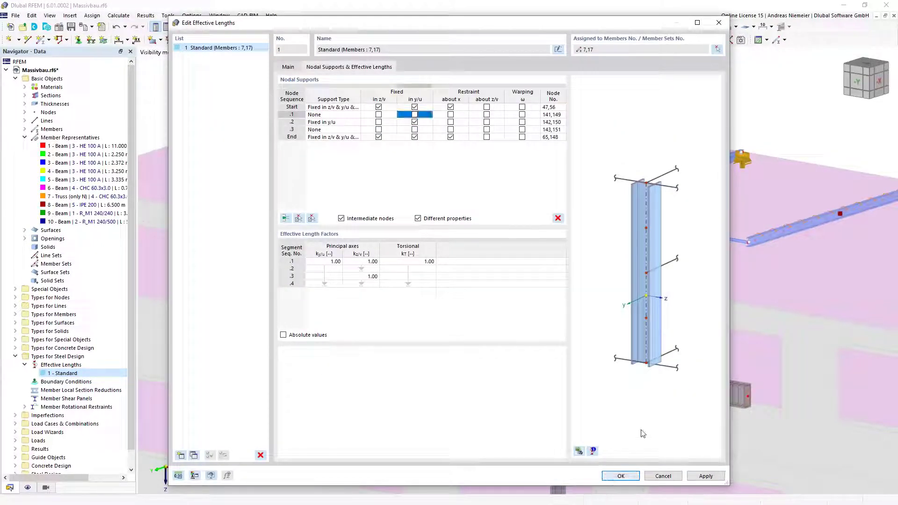
click(620, 476)
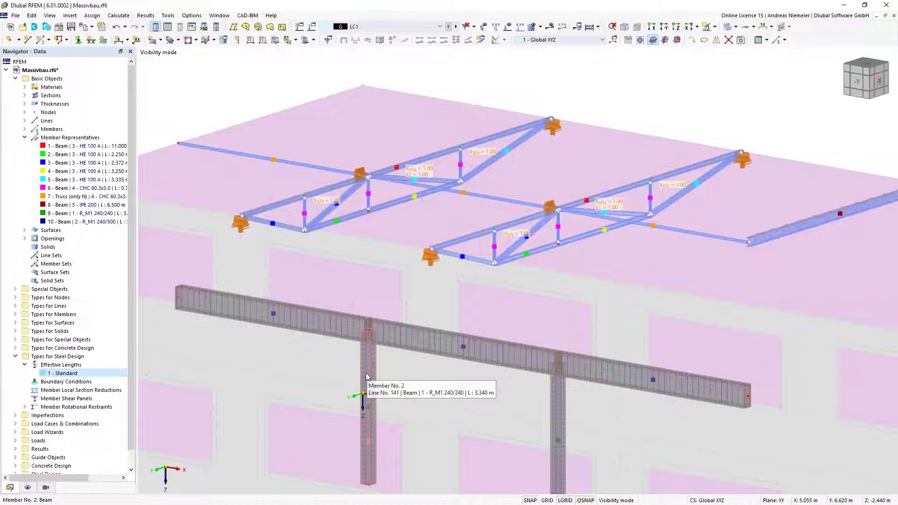
Set representative 10's longitudinal reinforcement to 4 bars per side at Ø20 mm (25.13 cm² total)
double_click(465, 350)
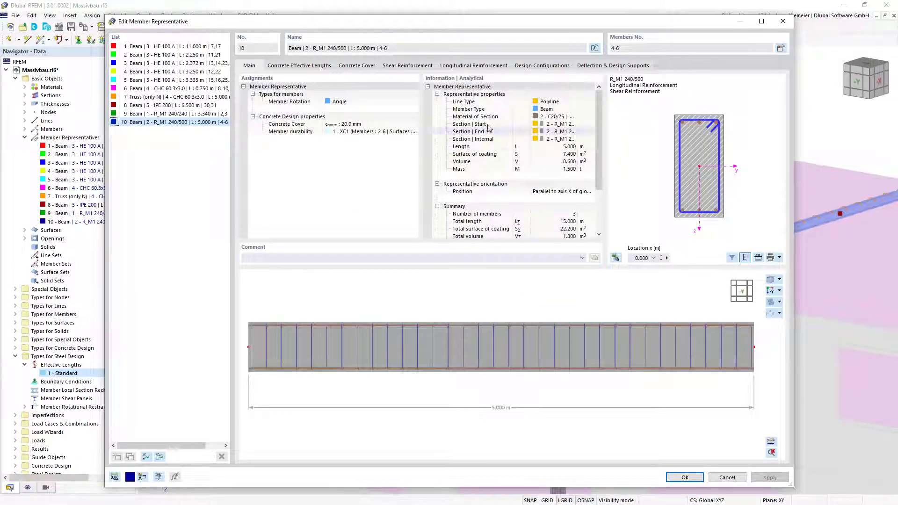
click(473, 65)
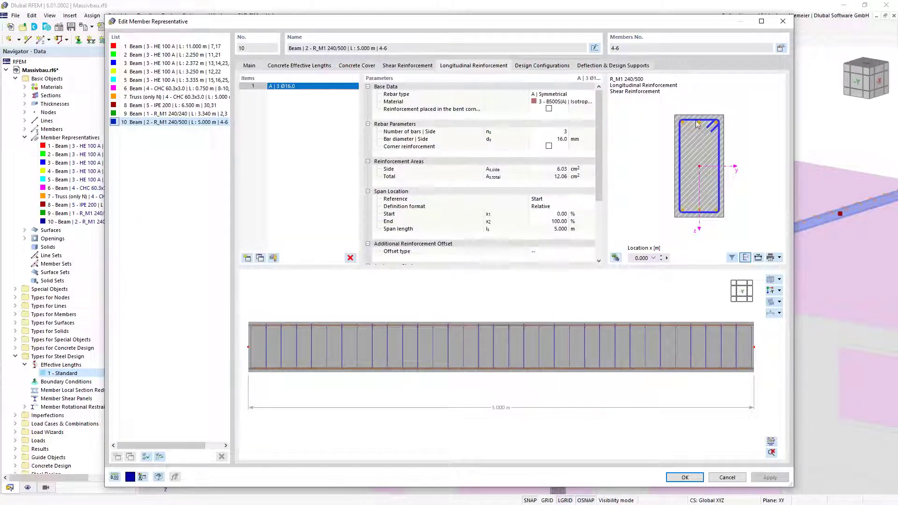
click(565, 131)
text(4)
click(567, 140)
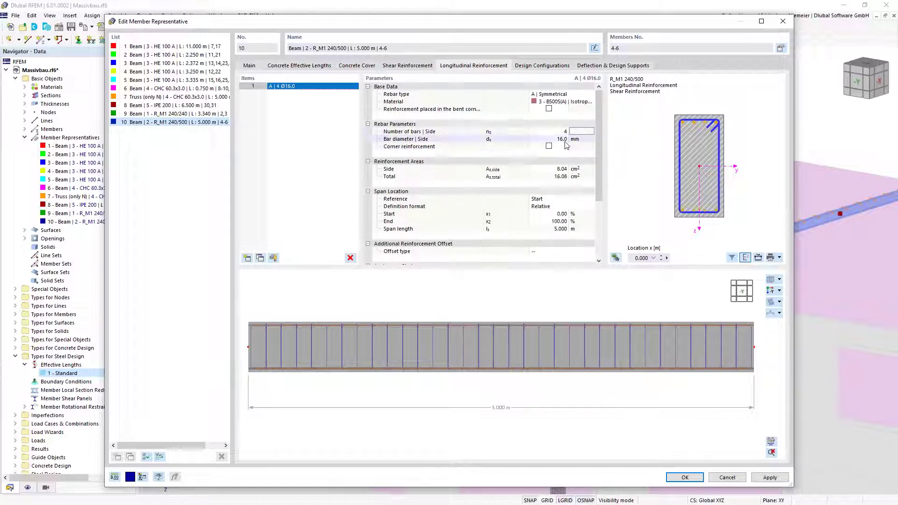
text(20)
key(Return)
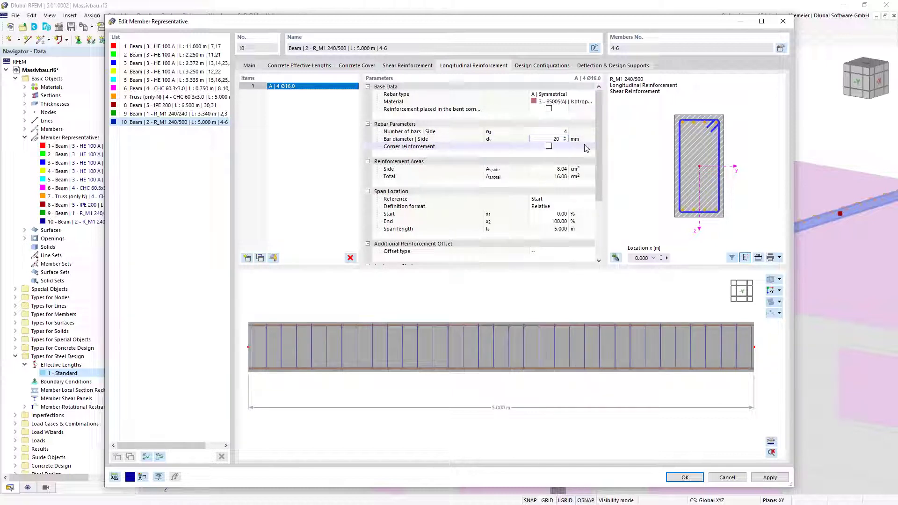
click(682, 479)
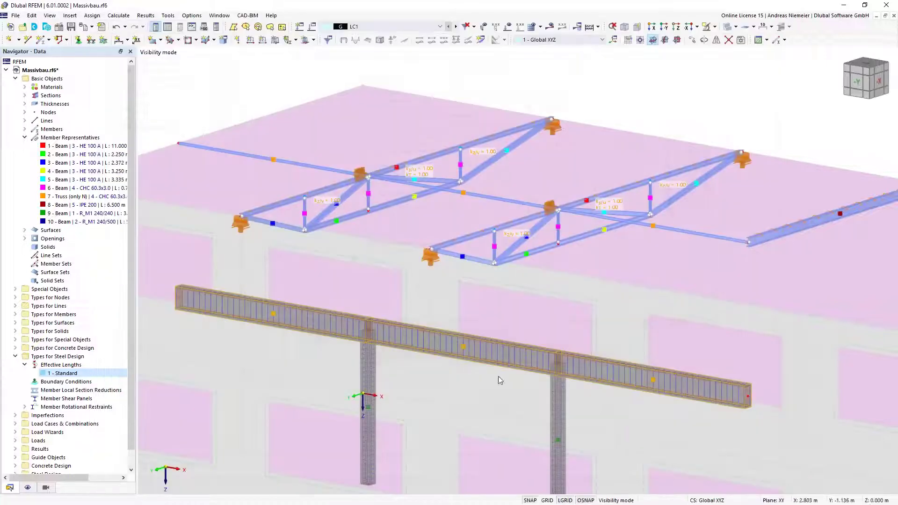
Zoom in to inspect the concrete beam reinforcement, then zoom back out
scroll(552, 354, up, 3)
scroll(552, 355, up, 4)
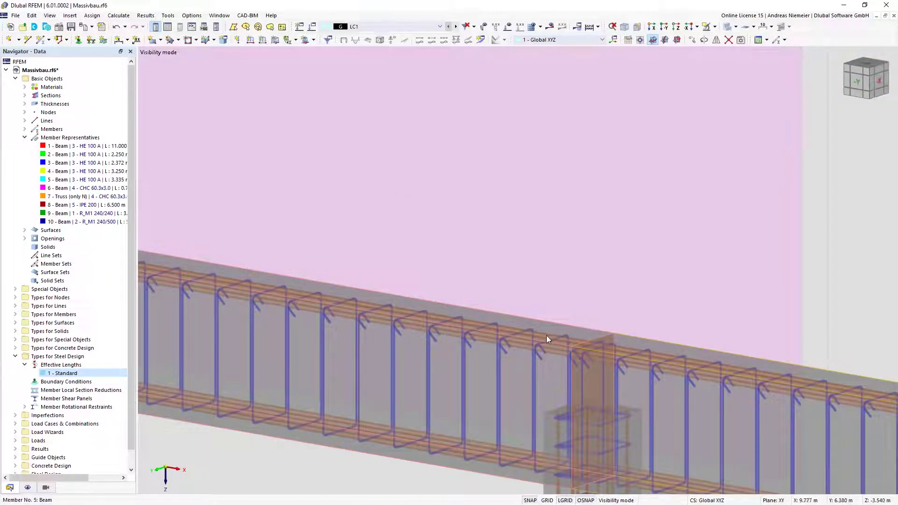
scroll(547, 337, down, 3)
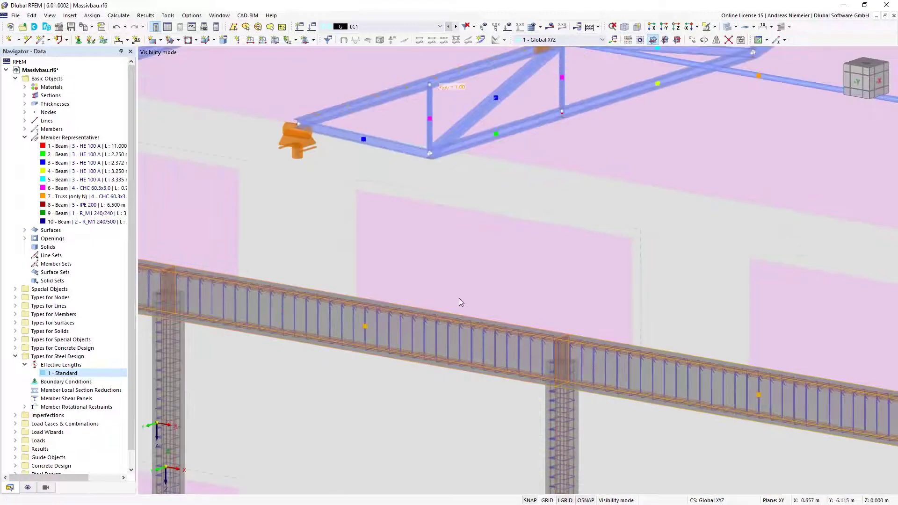
scroll(459, 298, down, 3)
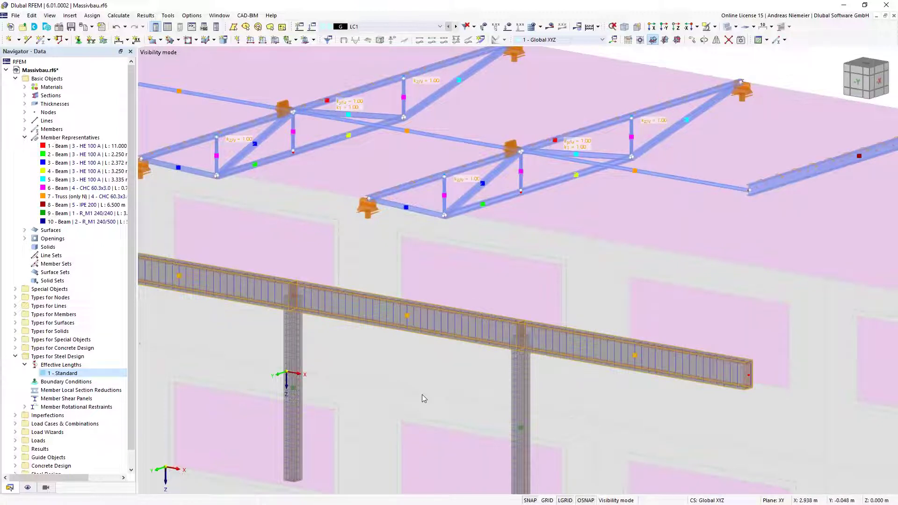
scroll(417, 256, down, 3)
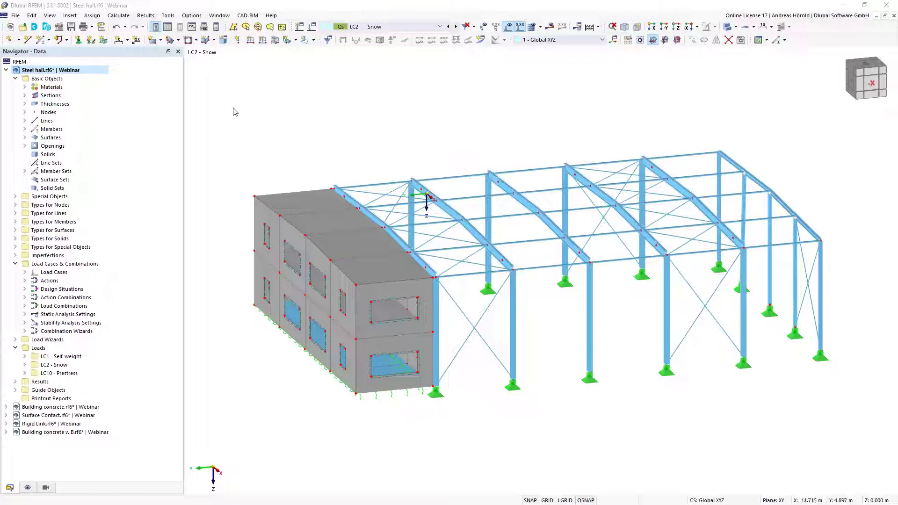
Open Insert > Load Wizards > Snow Load Wizard > Dialog Box to define snow load wizard 1
click(70, 16)
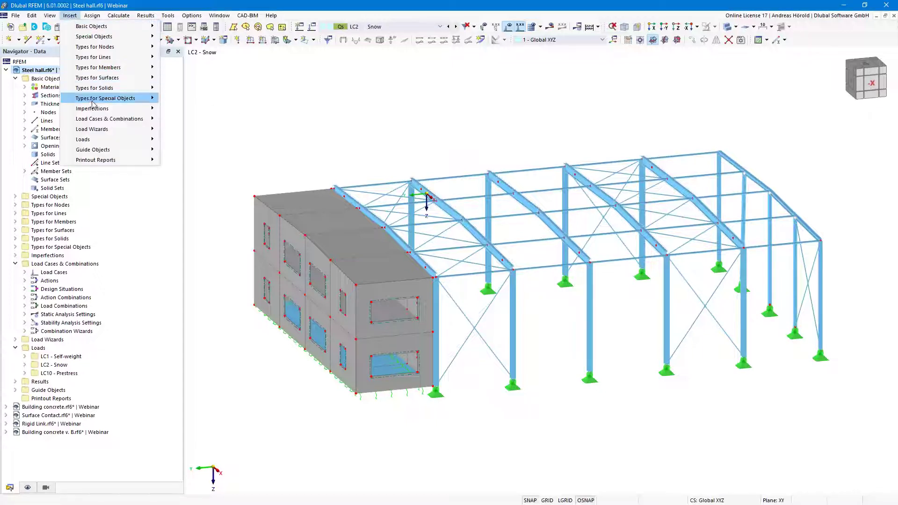
mouse_move(93, 104)
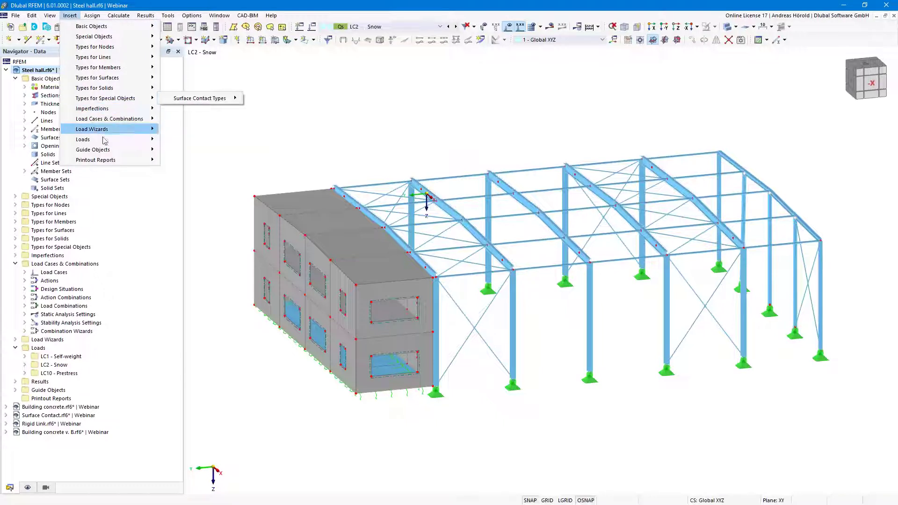
mouse_move(112, 135)
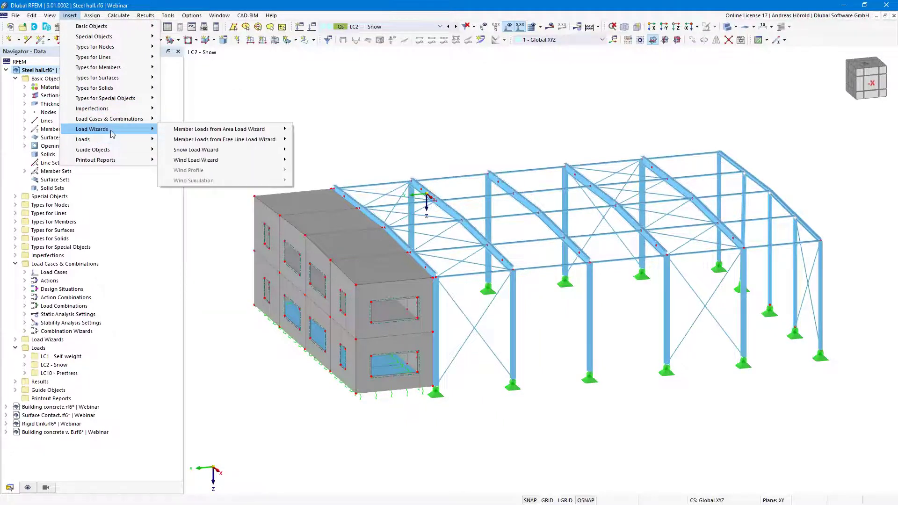
mouse_move(241, 155)
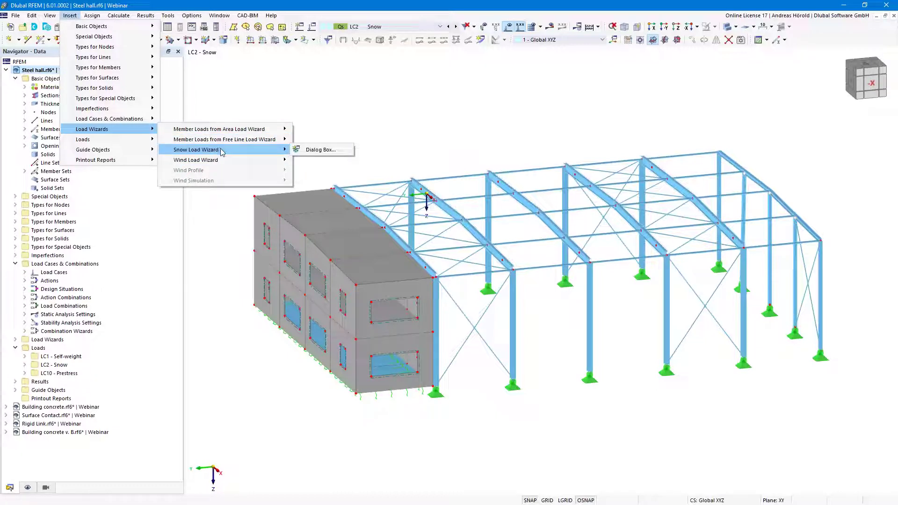
click(326, 150)
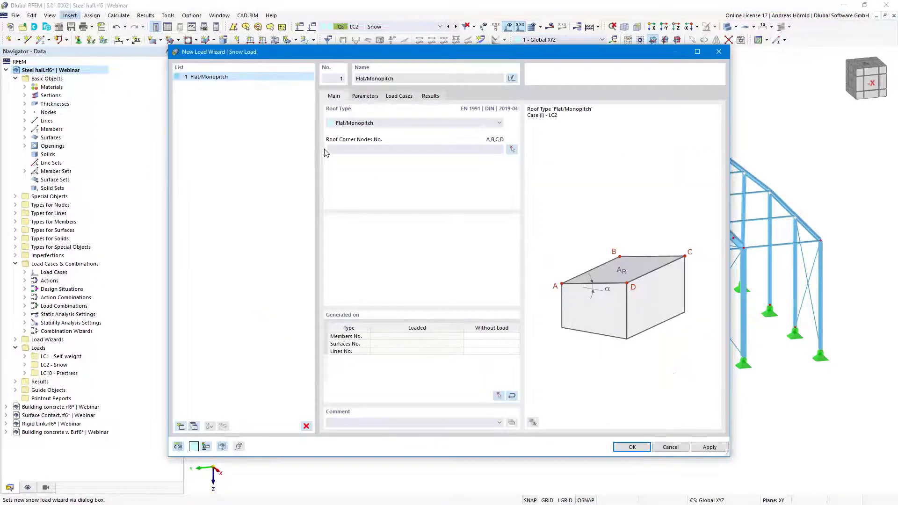
Set the roof type to Duopitch and pick corner nodes 74, 66, 67, 68, 76 and 75
click(420, 123)
click(403, 138)
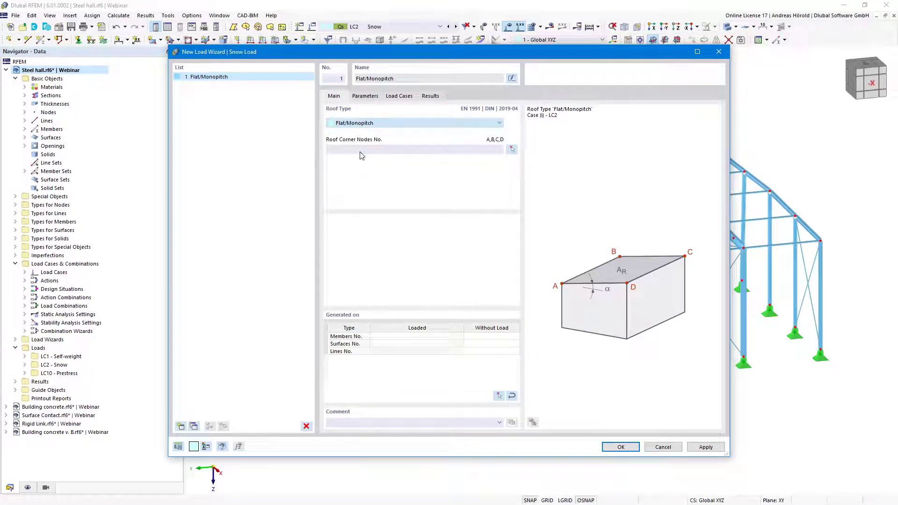
click(513, 149)
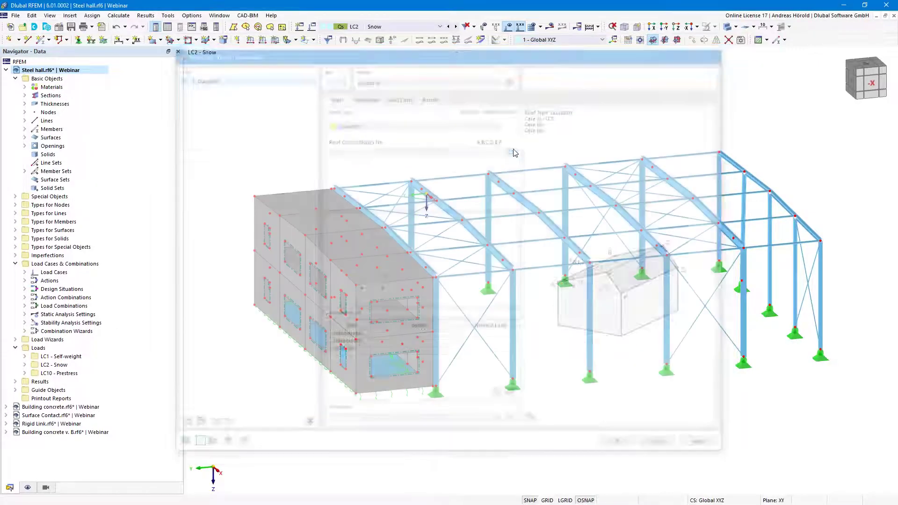
click(728, 158)
click(770, 192)
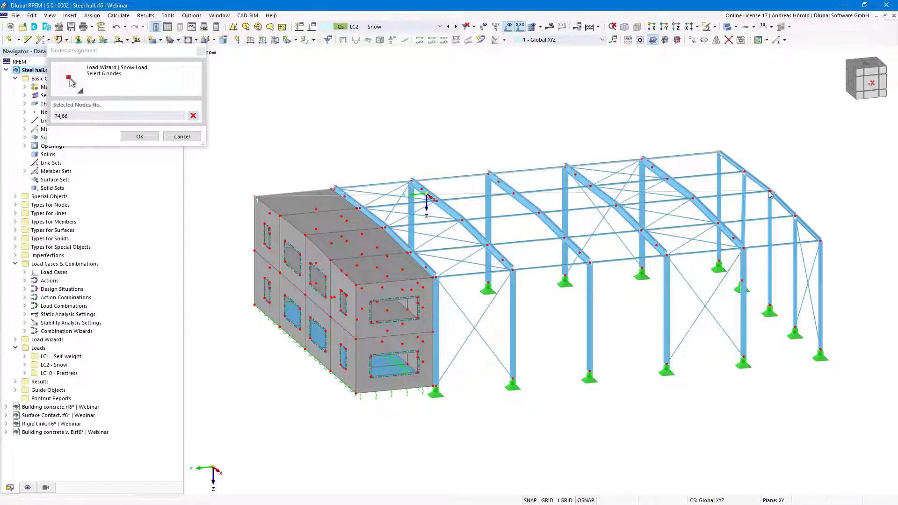
click(795, 216)
click(819, 240)
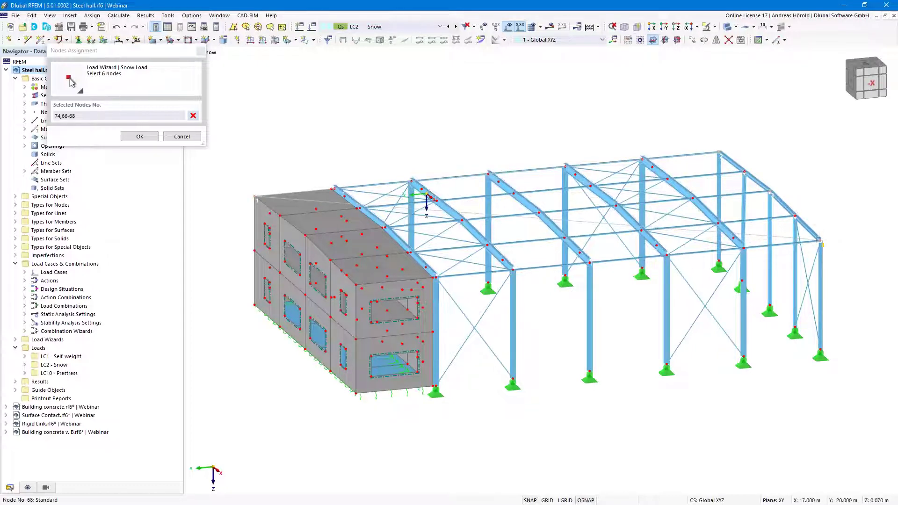
click(357, 283)
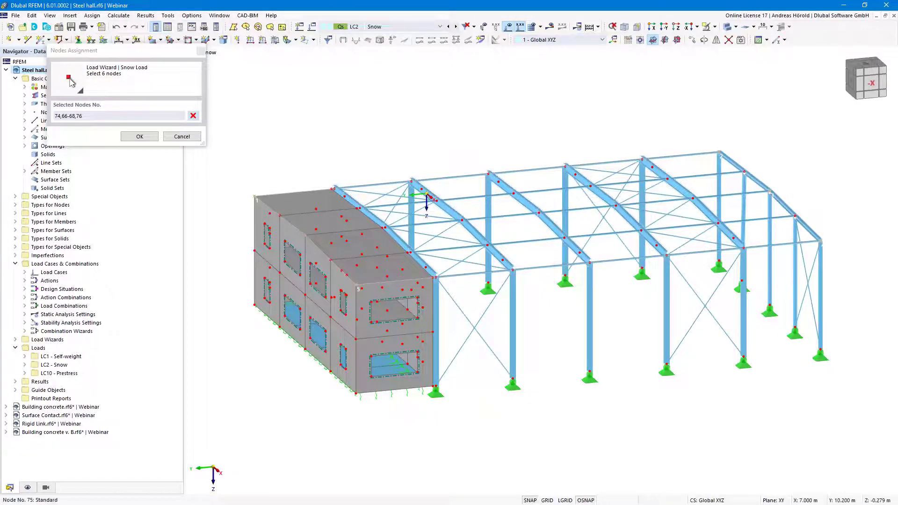
click(426, 194)
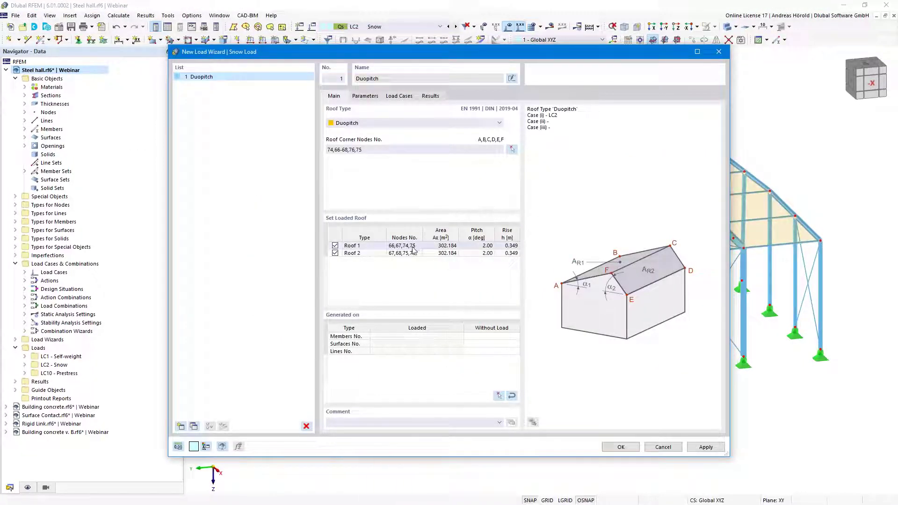
Keep Roof 2 loaded and start picking the members to generate without load
click(336, 254)
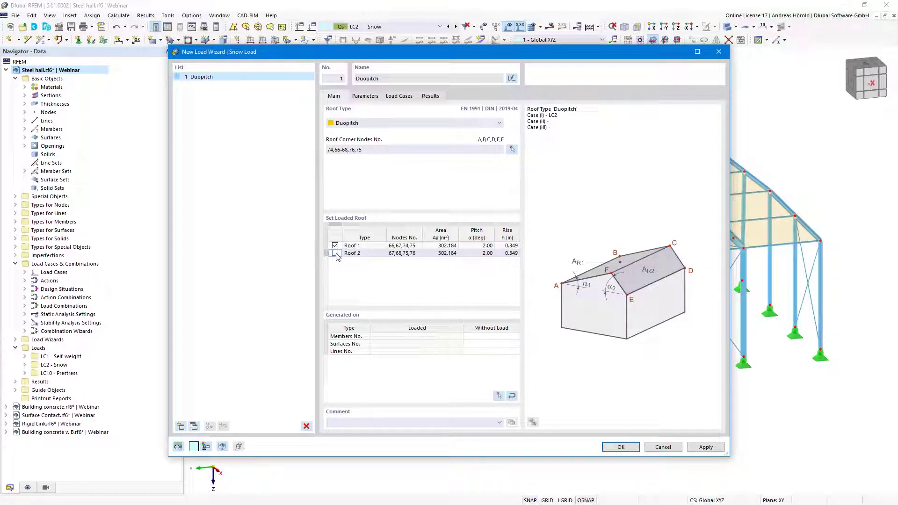
click(335, 254)
click(496, 336)
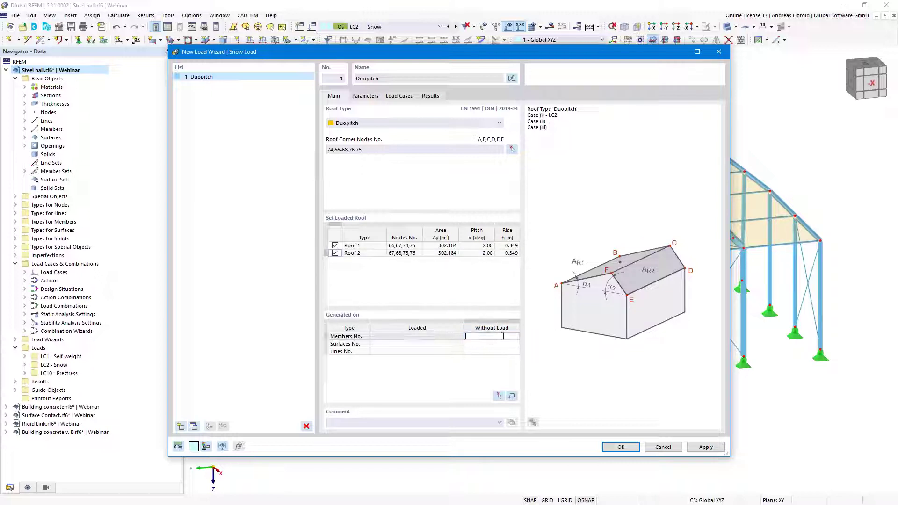
click(499, 397)
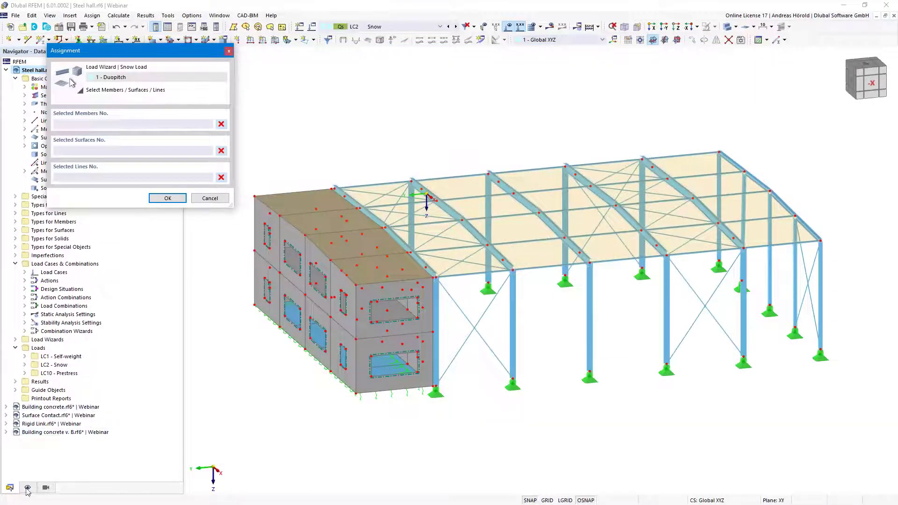
Filter the model view to show only Truss and Tension member types
click(45, 488)
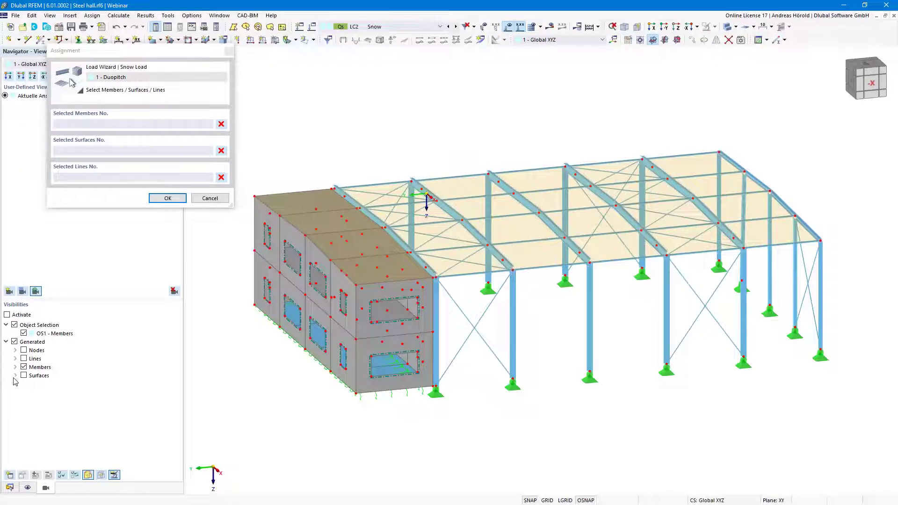
click(15, 367)
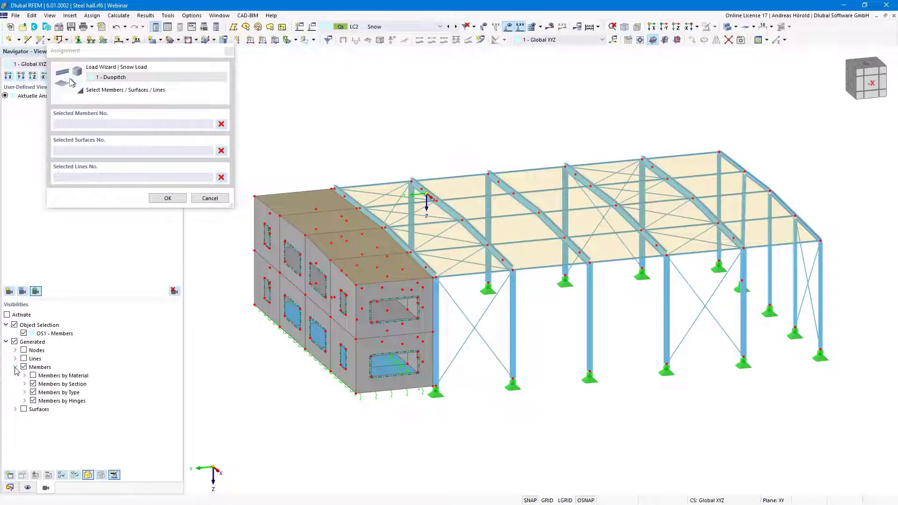
click(25, 395)
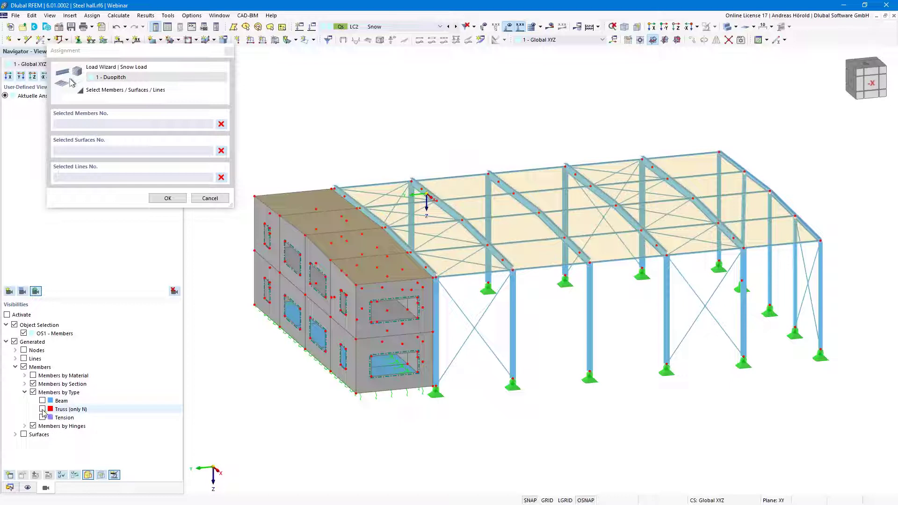
click(43, 409)
click(43, 417)
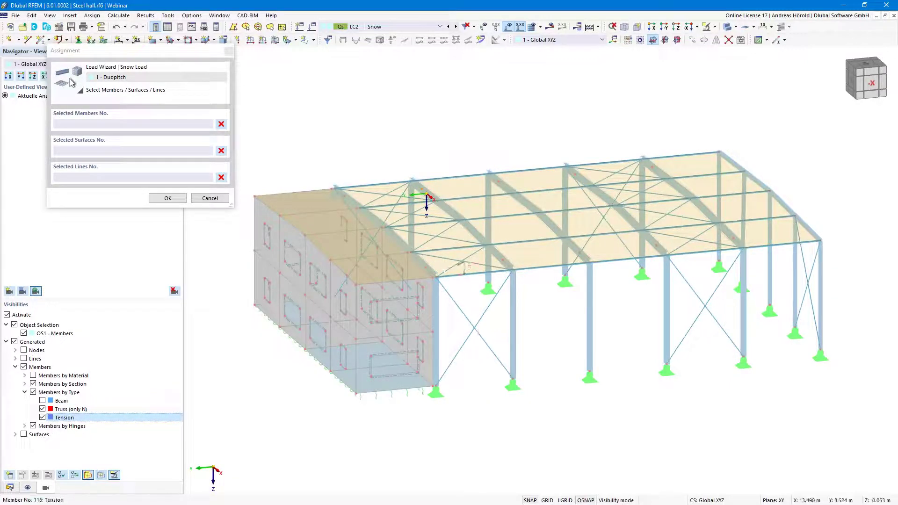
In side view, window-select roof members 59-63, 65-69, 71-75, 77-81, 83-87, 101-116 as unloaded
scroll(575, 321, up, 3)
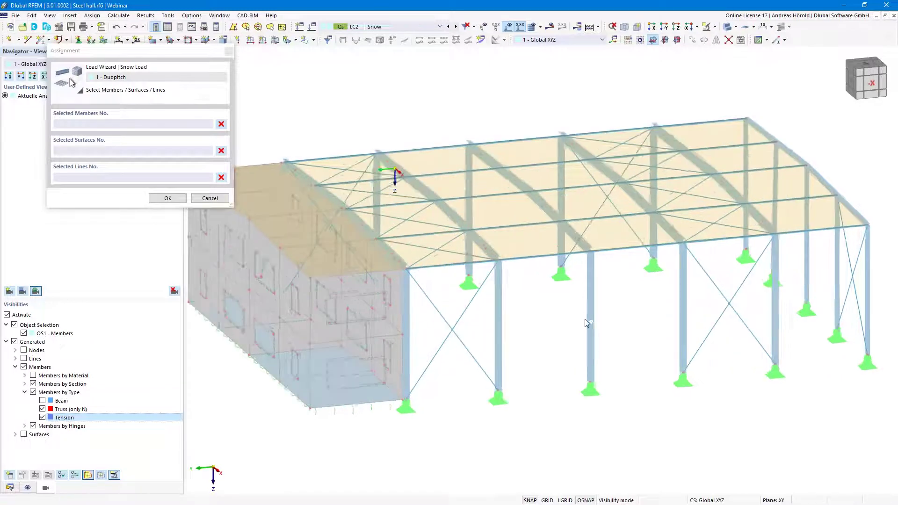
key(ctrl+shift+x)
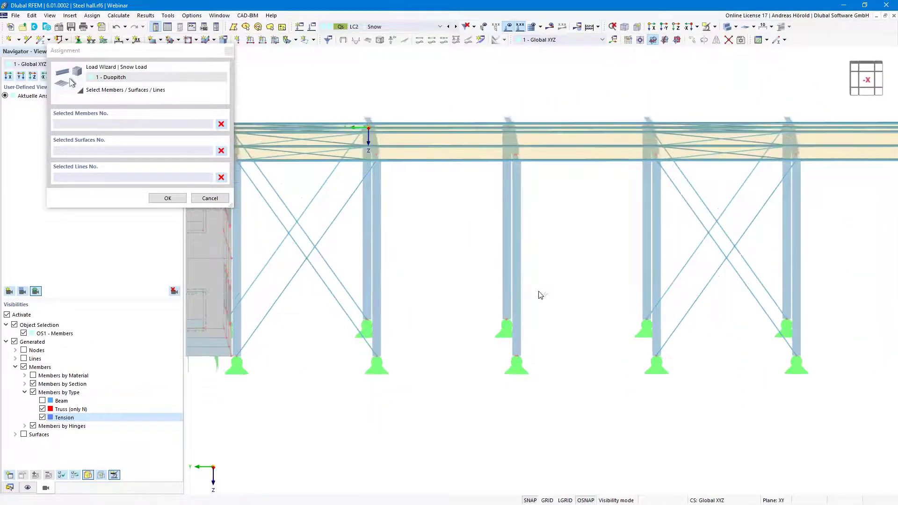
drag(300, 231, 695, 158)
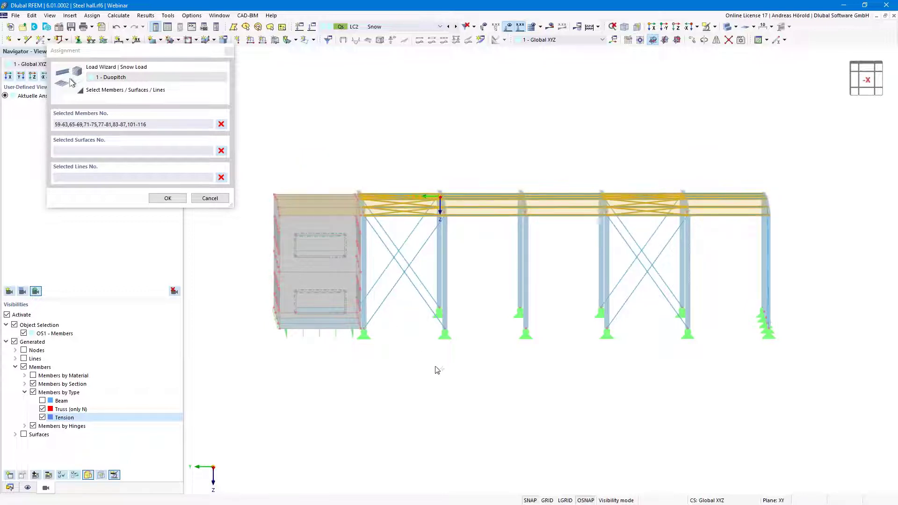
click(160, 198)
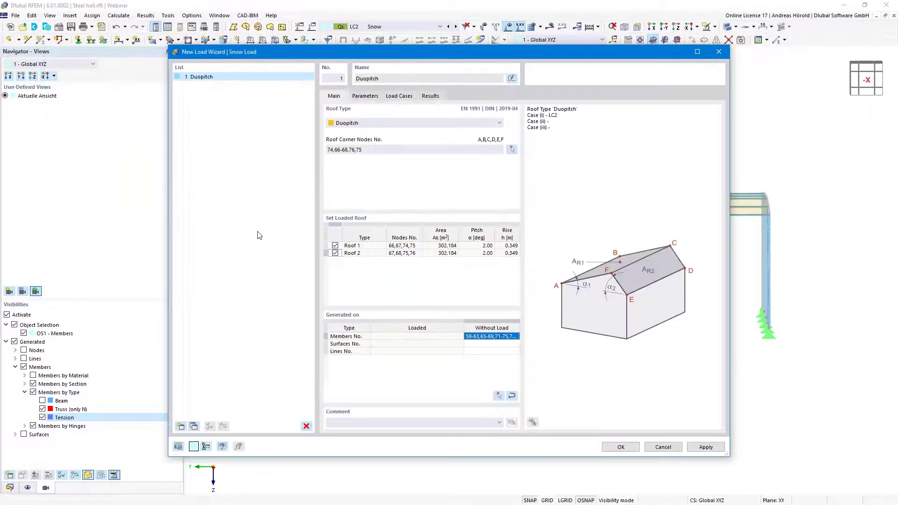
Review snow parameters (zone 3, altitude 520.440 m), keeping the map-based 2.51 kN/m² load
click(365, 96)
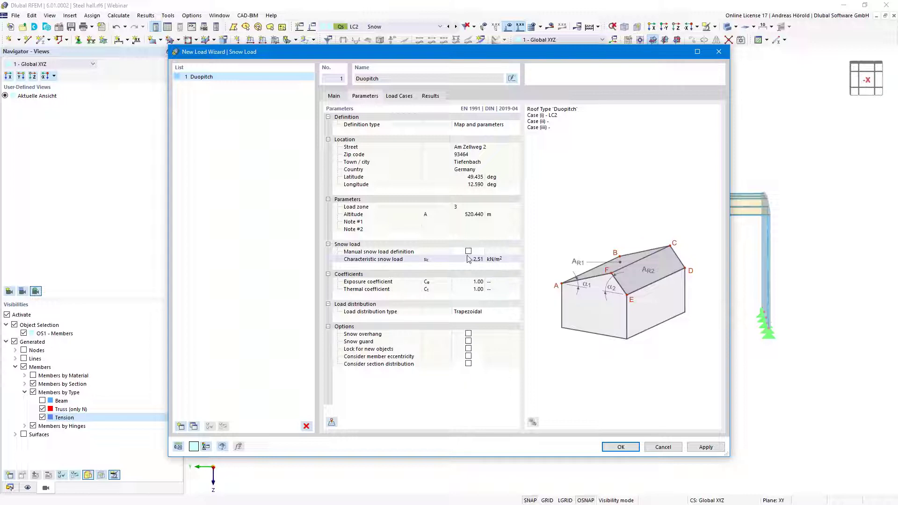
click(469, 252)
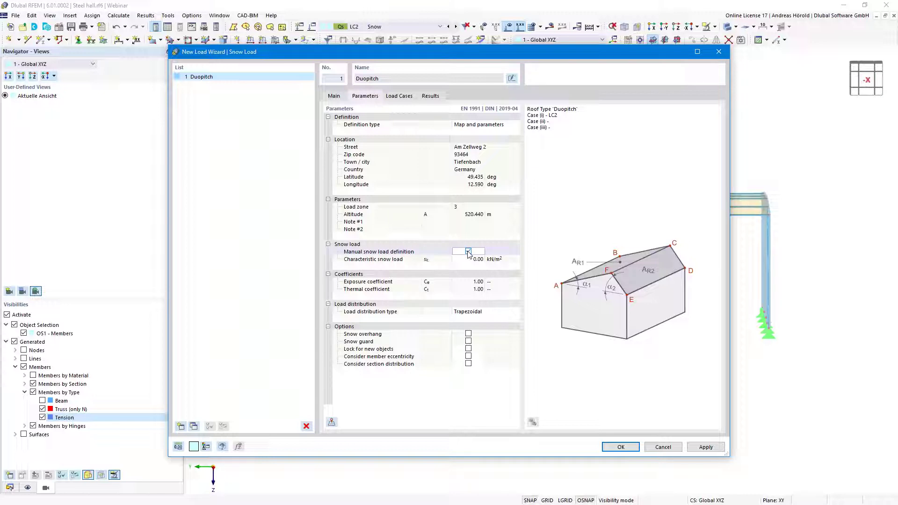
click(469, 252)
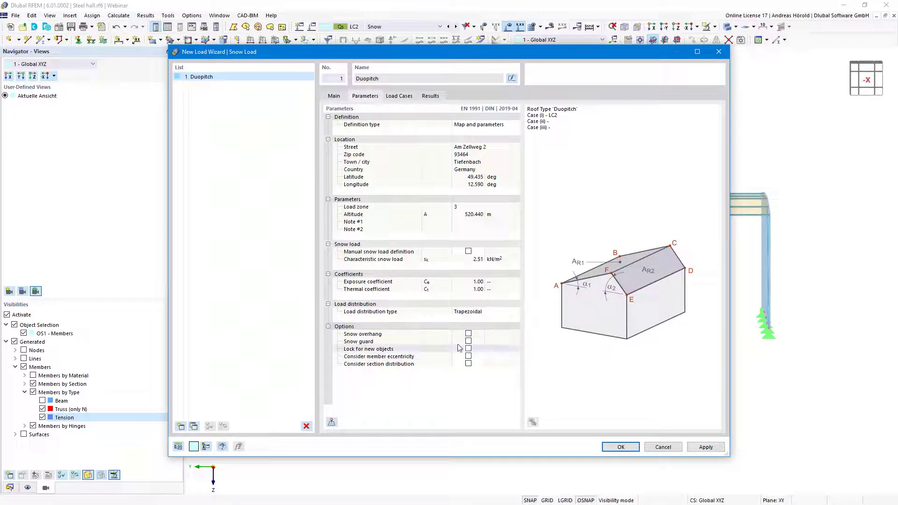
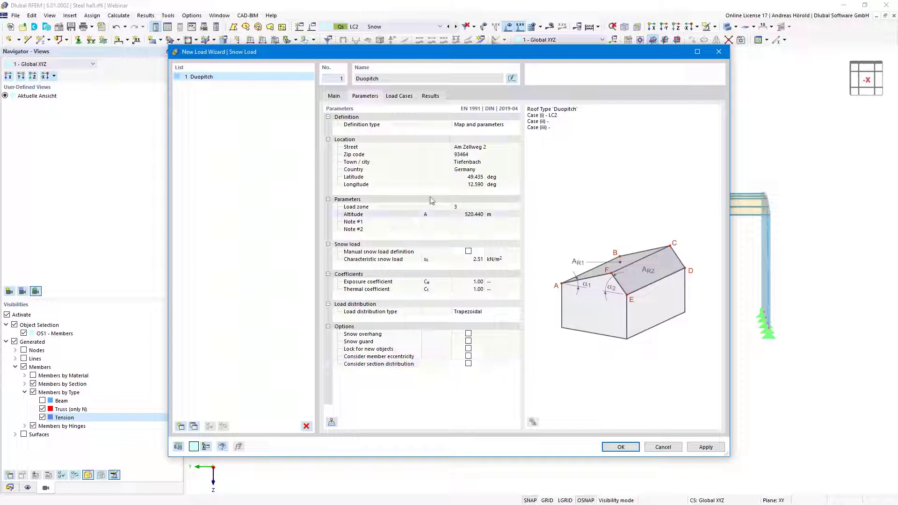
Uncheck snow cases (ii) and (iii) so only case (i) goes into LC2 - Snow, and confirm
click(400, 97)
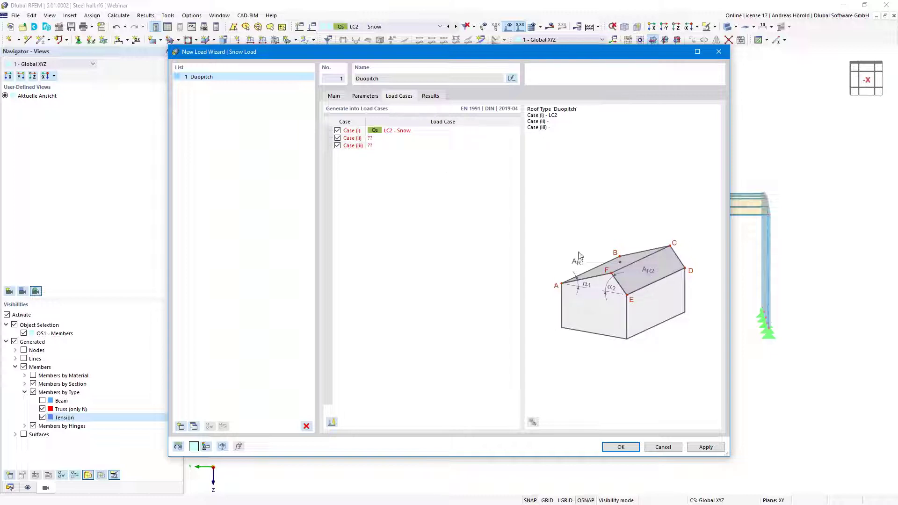
click(338, 138)
click(337, 145)
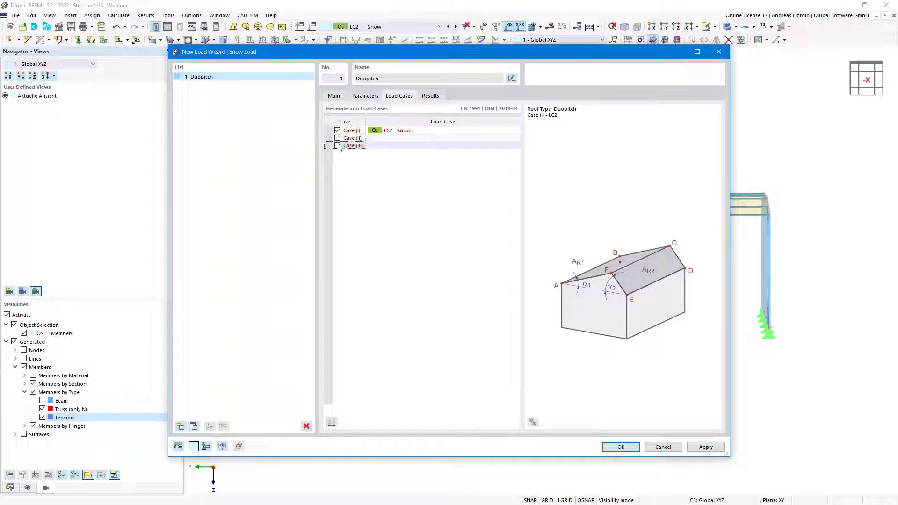
click(622, 448)
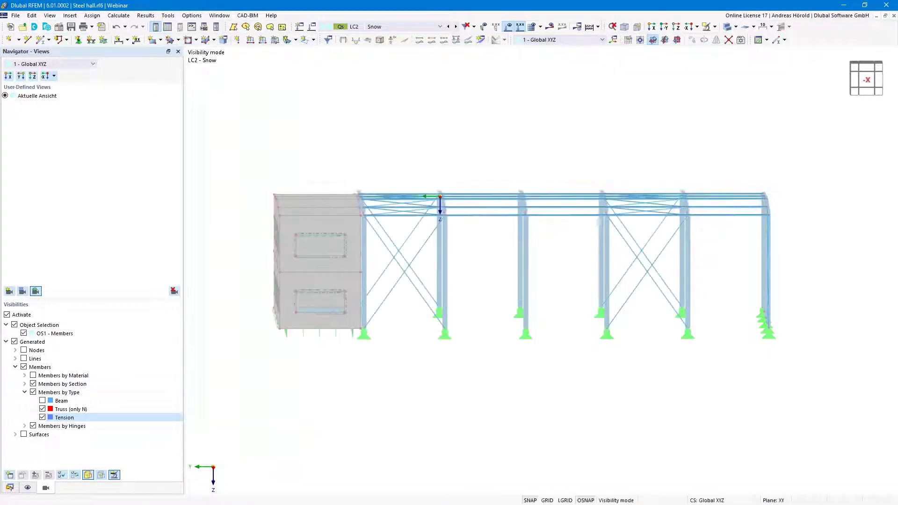
Show the whole hall isometrically with the visibility filter off, then open Surface Contact.rf6
click(6, 315)
ctrl+middle_drag(225, 351, 286, 411)
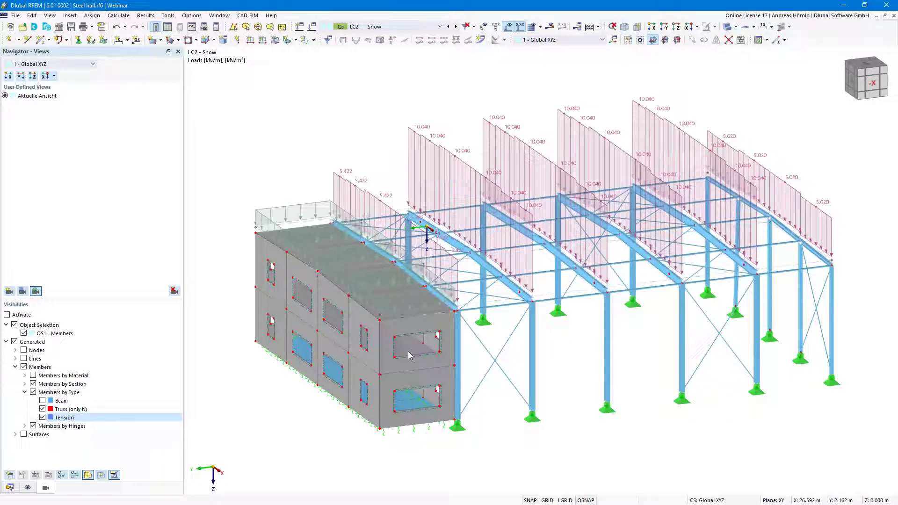
click(10, 487)
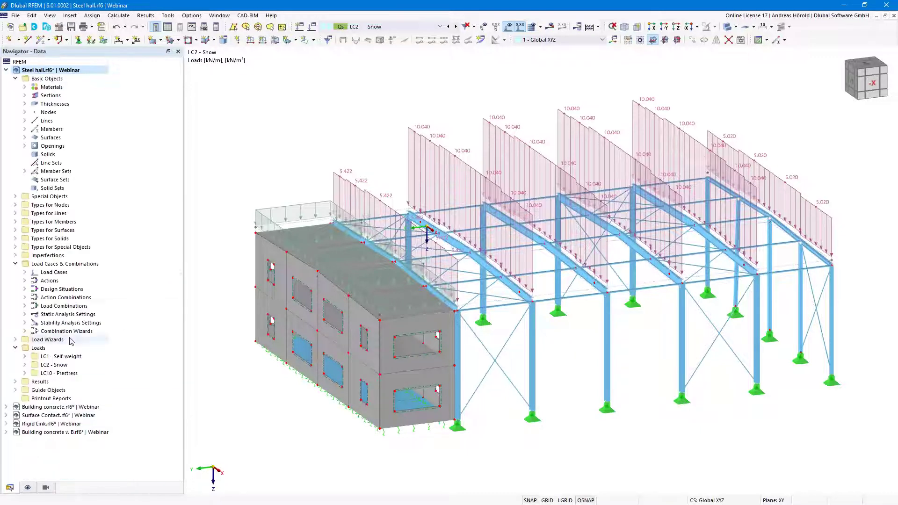
click(61, 416)
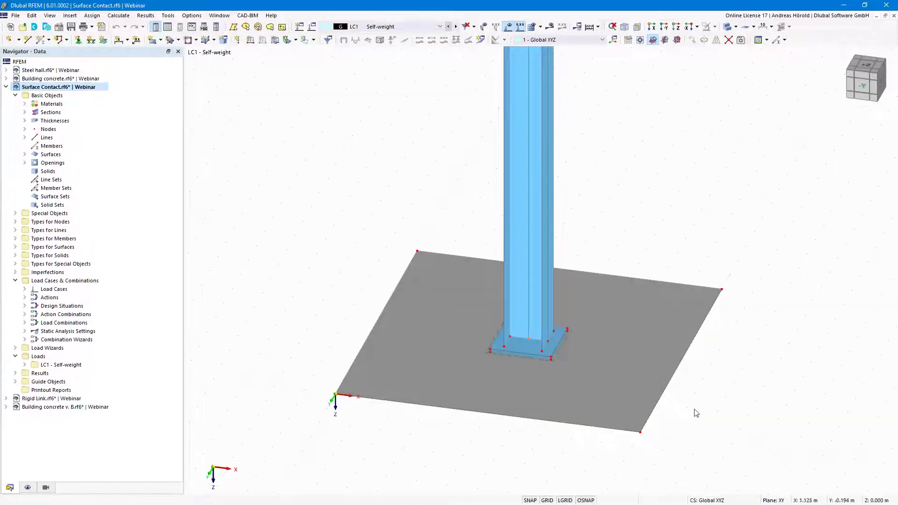
Zoom in on the column base plate and start a new surface contact under Special Objects
middle_drag(682, 409, 776, 365)
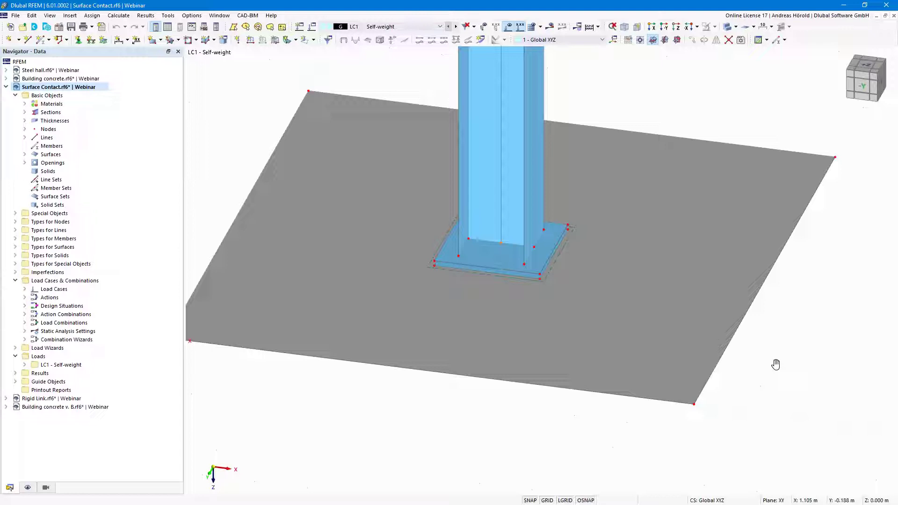
ctrl+middle_drag(704, 397, 716, 367)
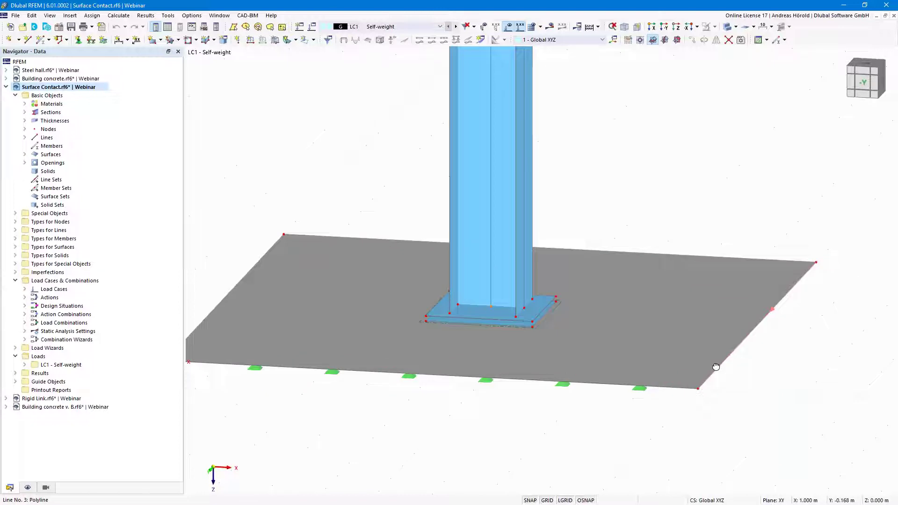
scroll(477, 304, up, 4)
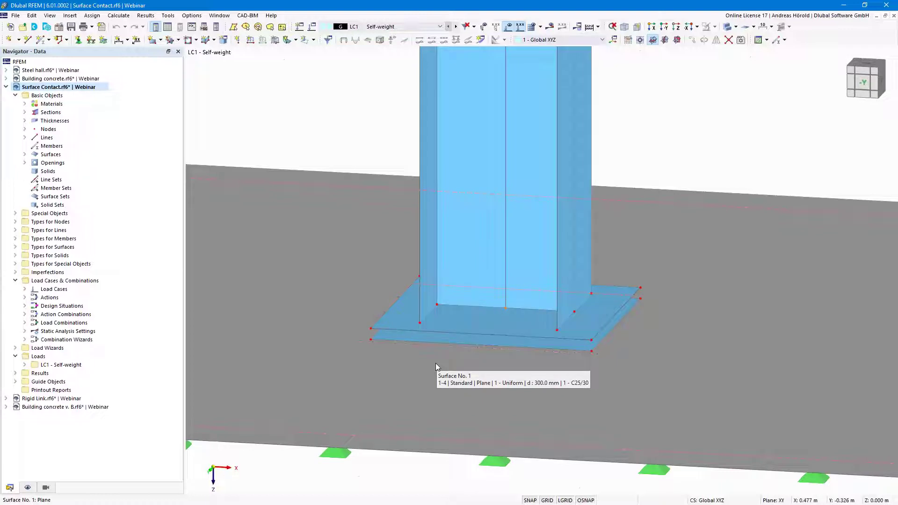
scroll(460, 339, up, 2)
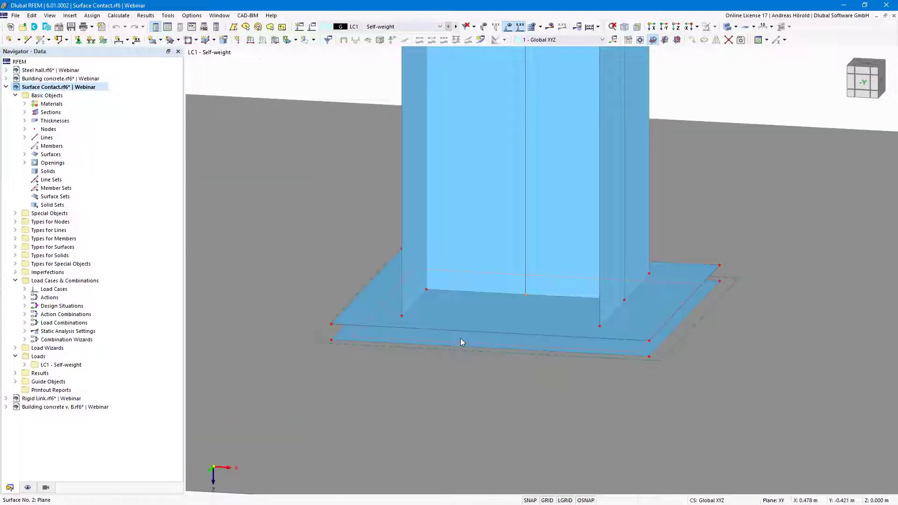
click(15, 213)
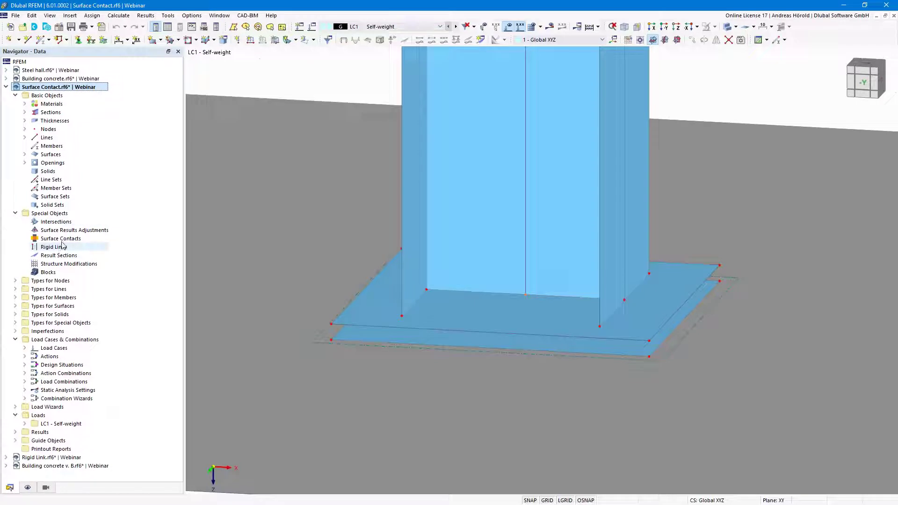
double_click(61, 239)
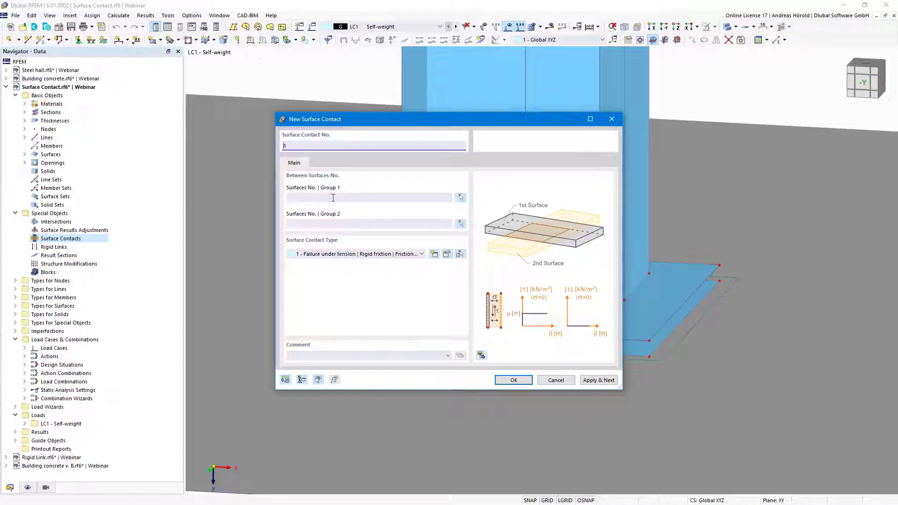
Assign surface 3 to Group 1 and surface 2 to Group 2 of the contact
click(461, 197)
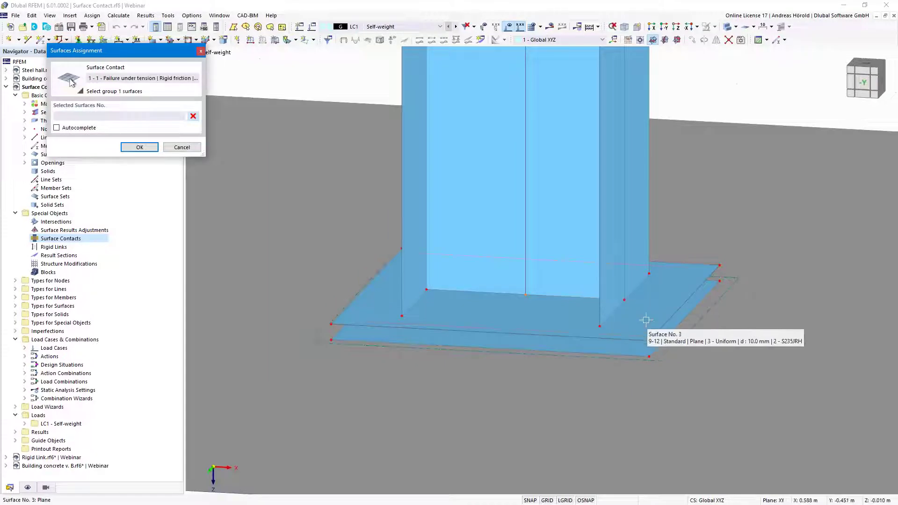
click(644, 318)
click(138, 147)
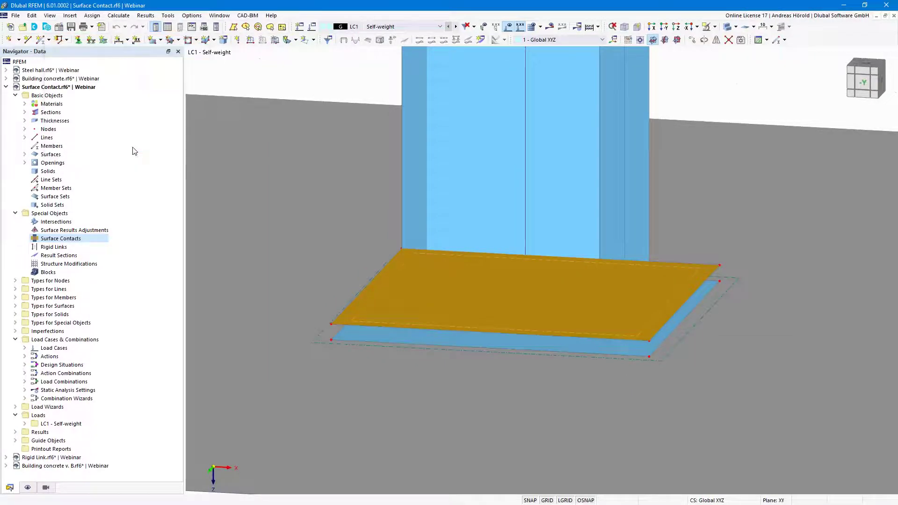
click(461, 225)
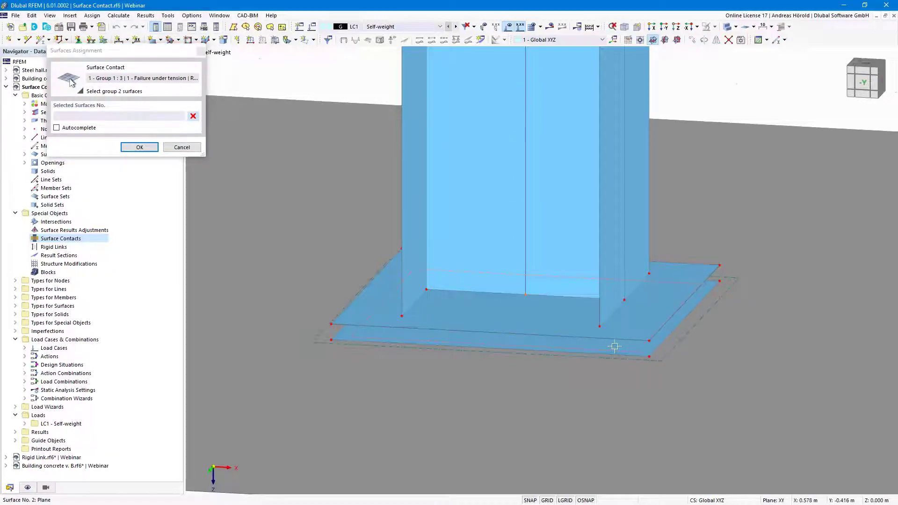
click(617, 347)
click(139, 148)
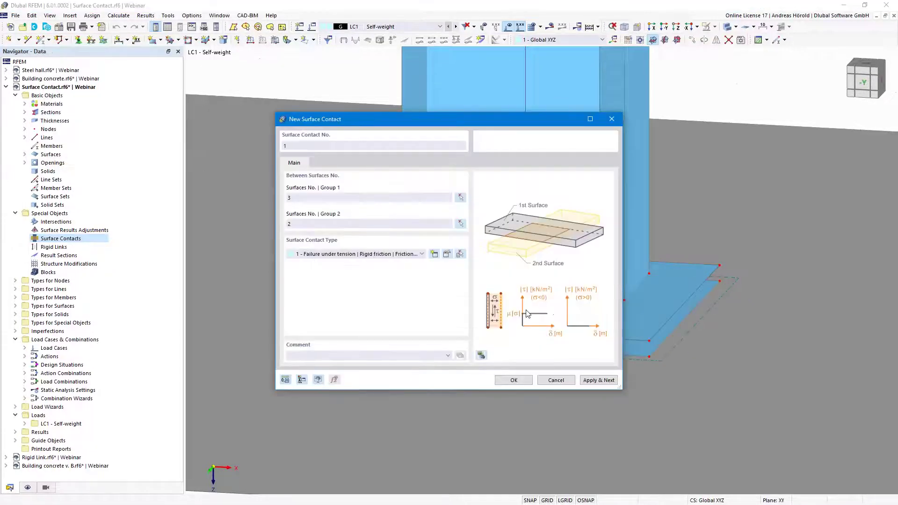
Set the contact type to failure under tension perpendicular and rigid friction μ 0.20 parallel
click(446, 254)
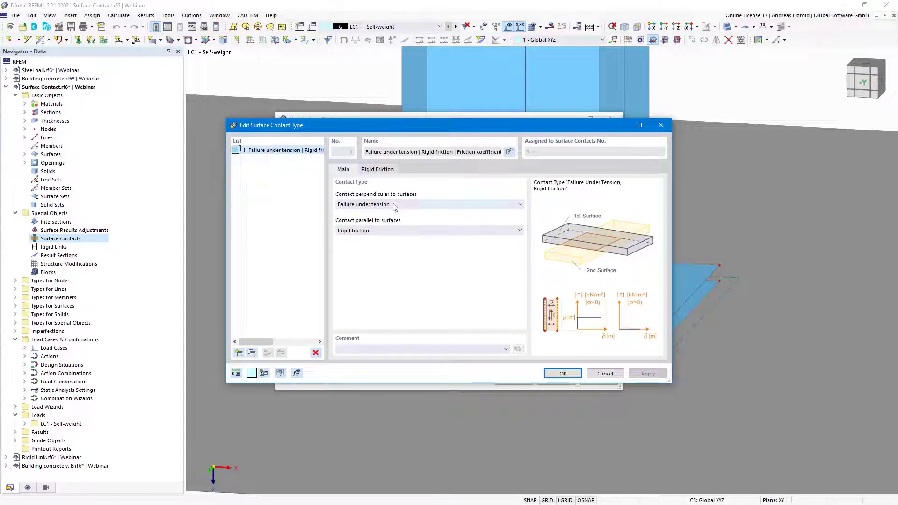
click(394, 205)
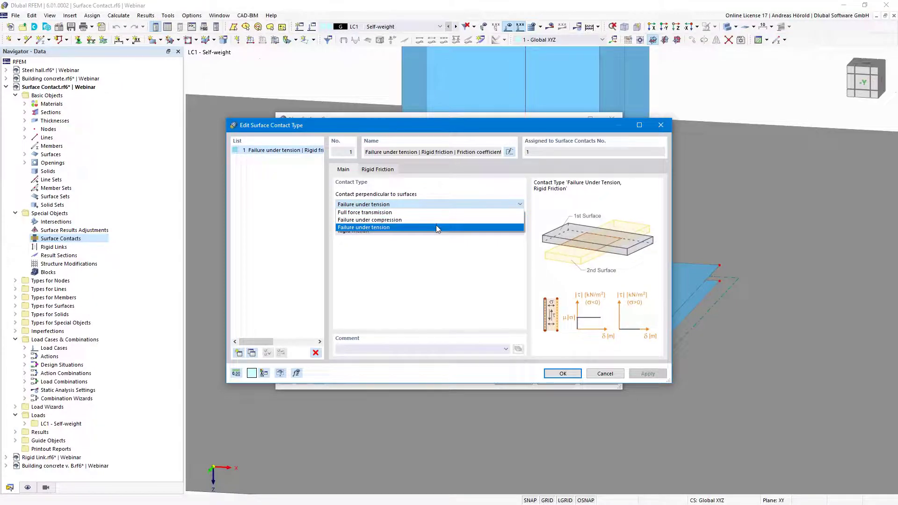
click(437, 228)
click(430, 231)
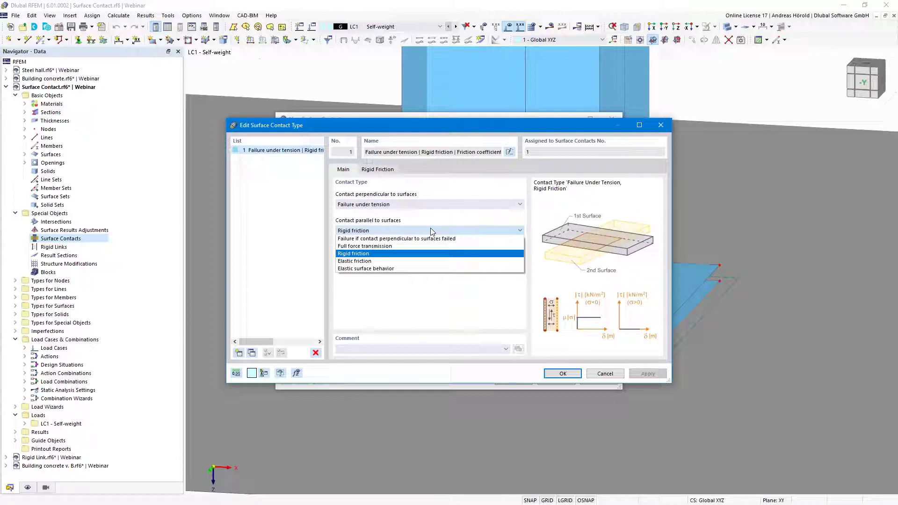
click(431, 231)
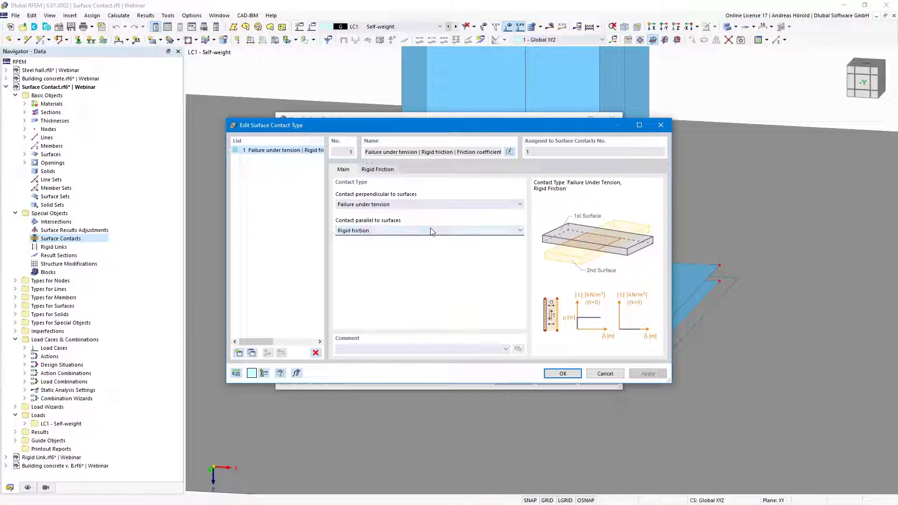
click(376, 169)
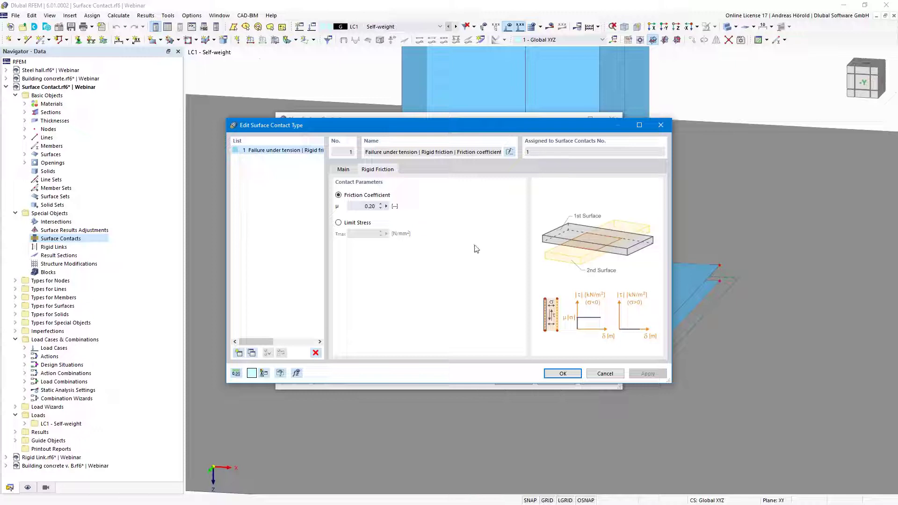
click(561, 373)
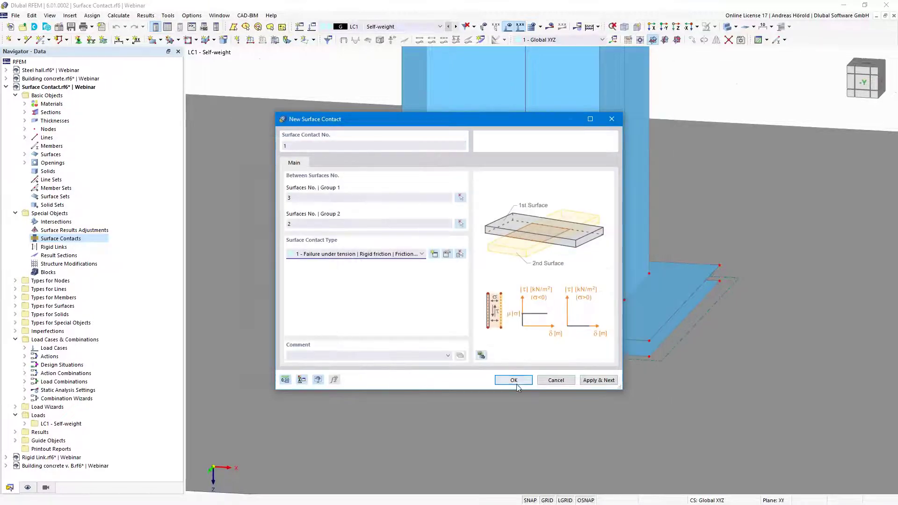
Create surface contact No. 1 and frame the column and base plate in view
click(514, 381)
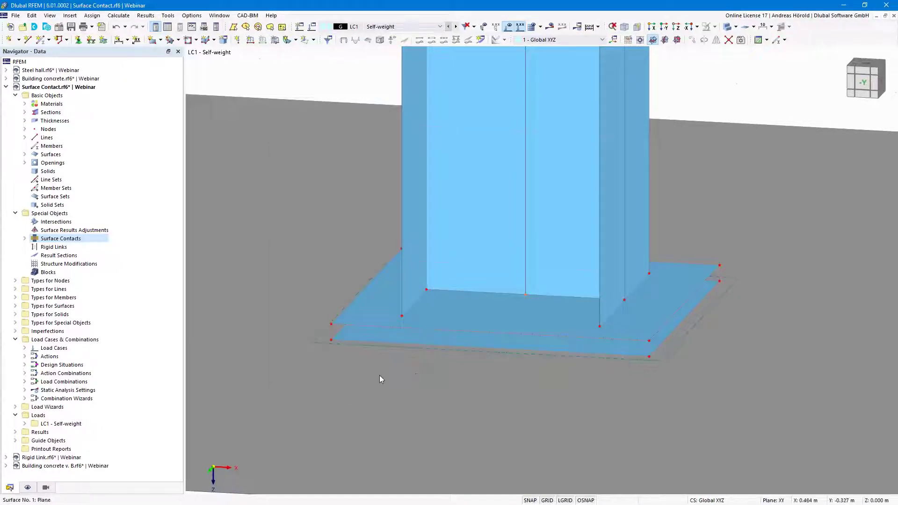
scroll(356, 365, up, 5)
scroll(329, 357, up, 2)
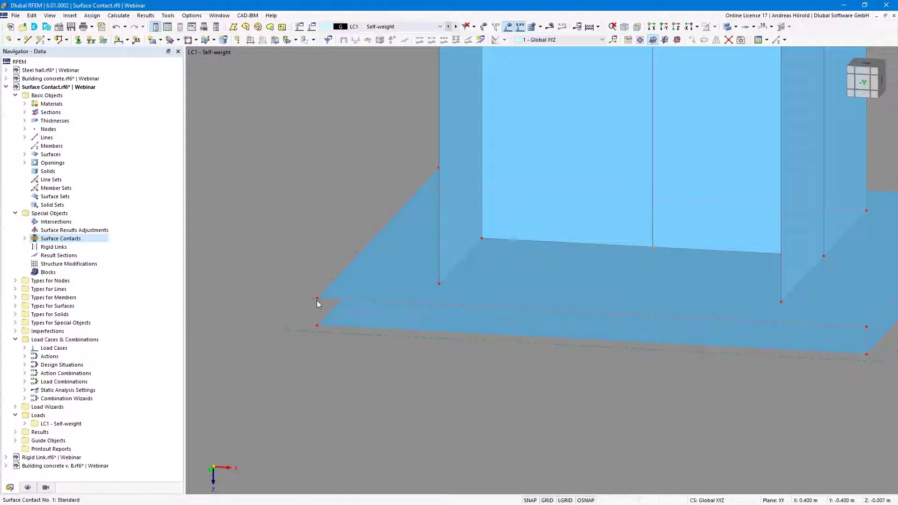
scroll(317, 310, up, 1)
scroll(320, 318, up, 2)
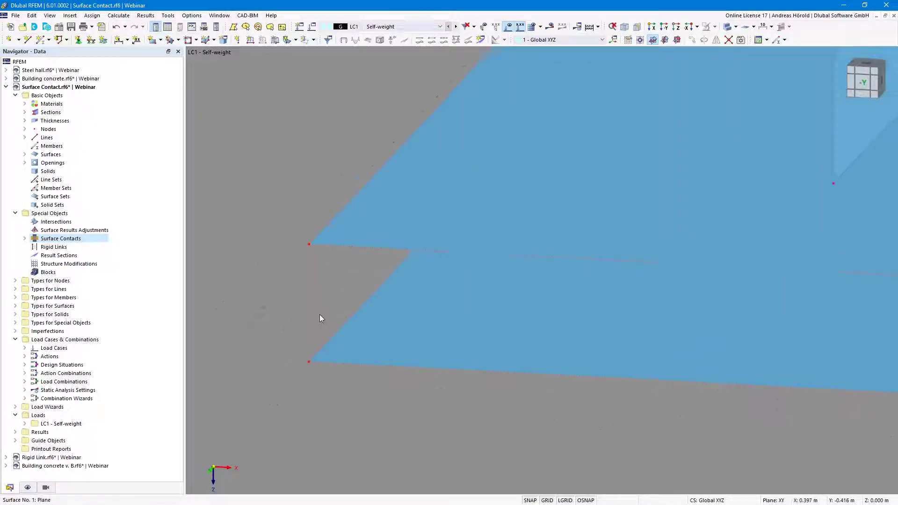
scroll(320, 318, down, 3)
scroll(321, 319, down, 1)
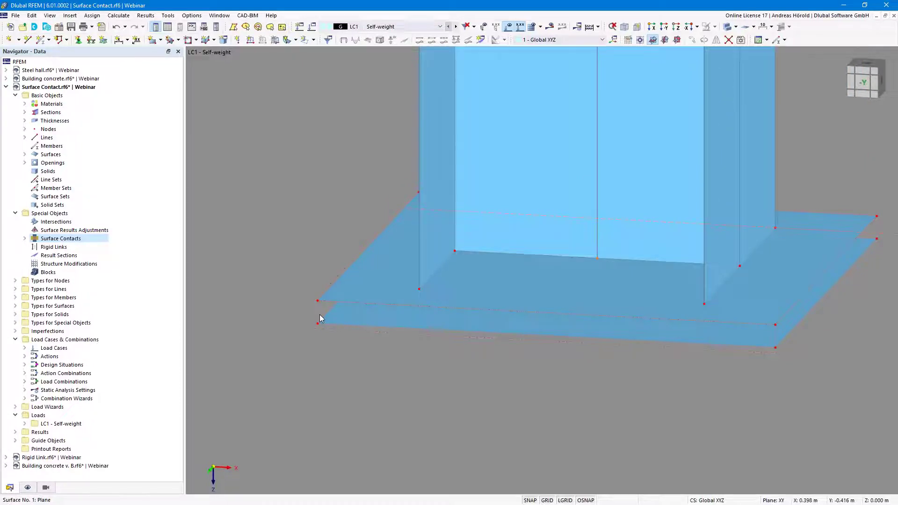
scroll(320, 319, down, 4)
middle_drag(320, 275, 393, 378)
scroll(383, 356, down, 5)
middle_drag(361, 296, 373, 317)
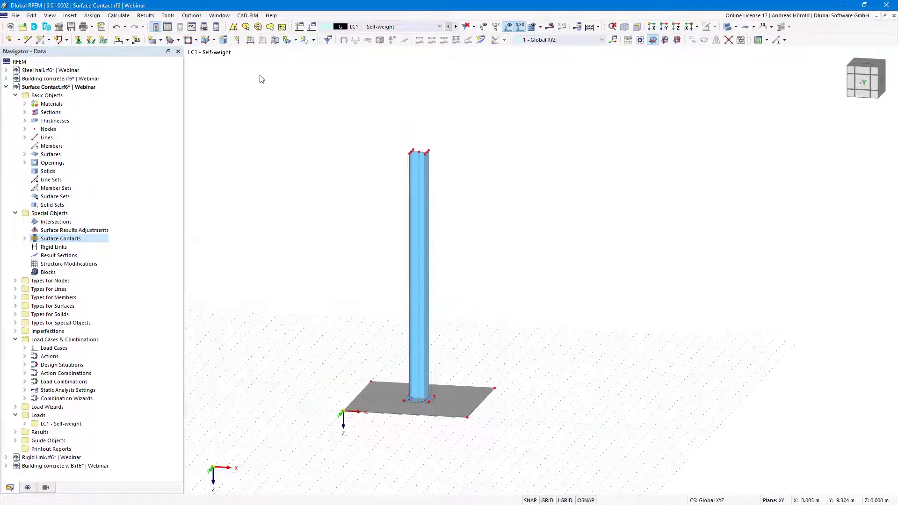
Add an LC1 nodal load of Fx 1 kN and Fz 30 kN at column-top node 14, then request results
click(238, 41)
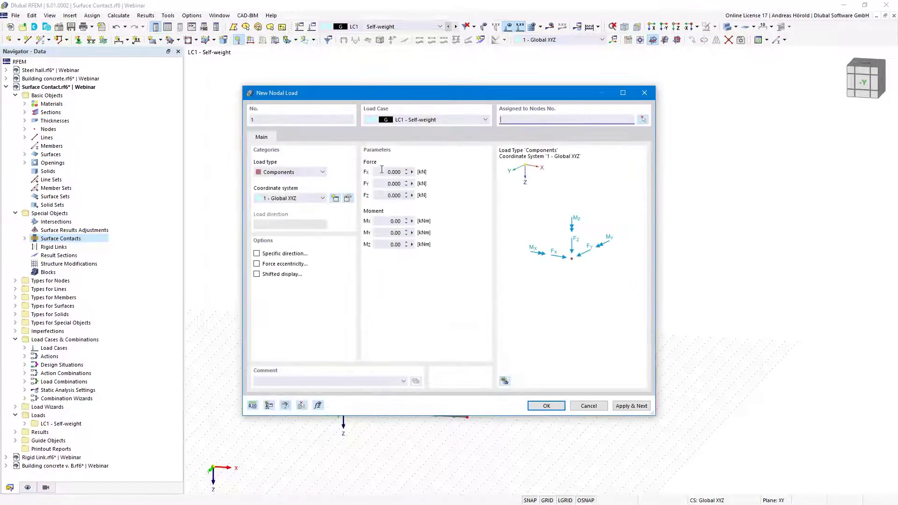
text(1)
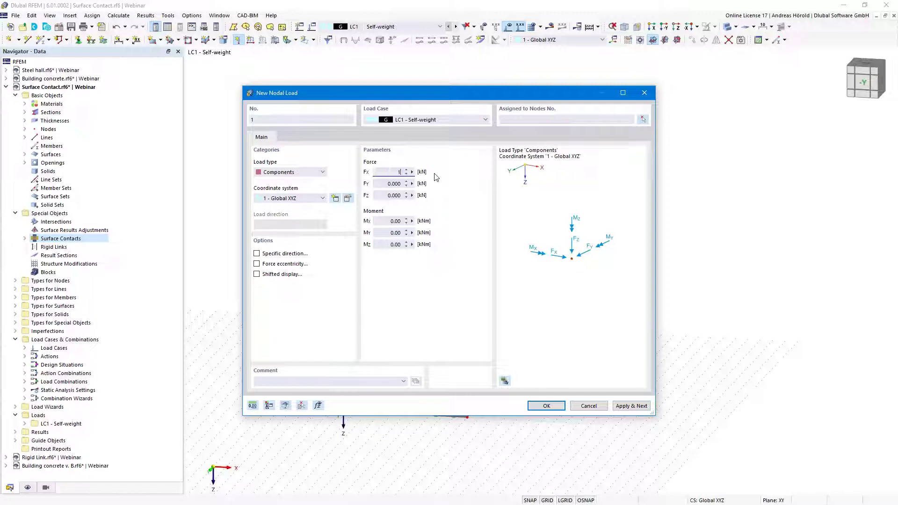
click(387, 195)
text(30)
click(547, 406)
click(419, 152)
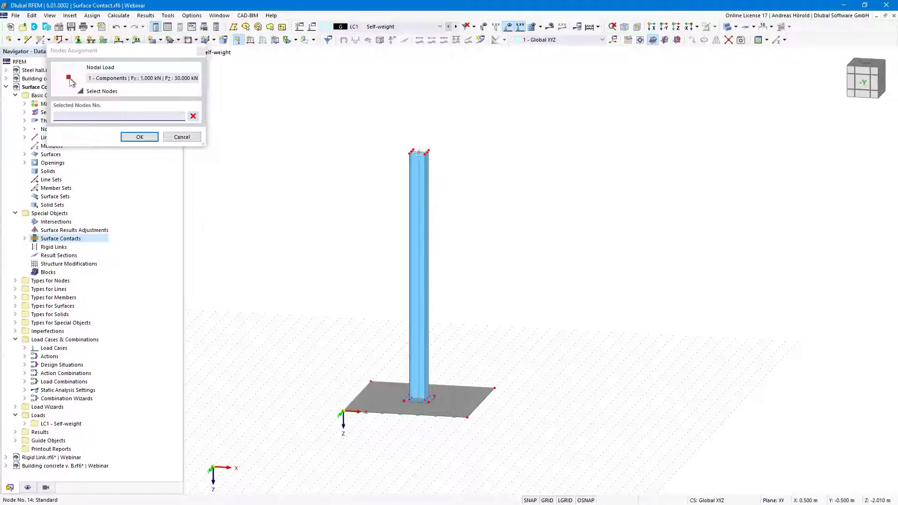
click(140, 136)
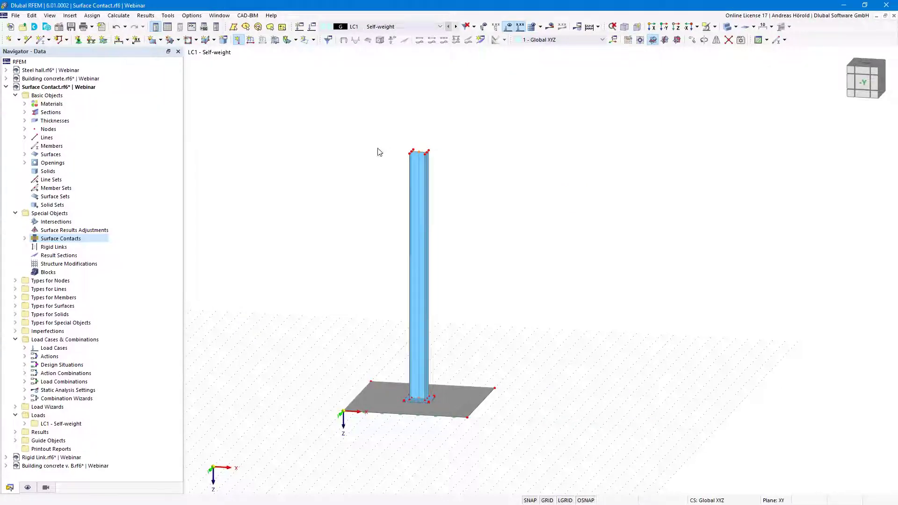
click(548, 29)
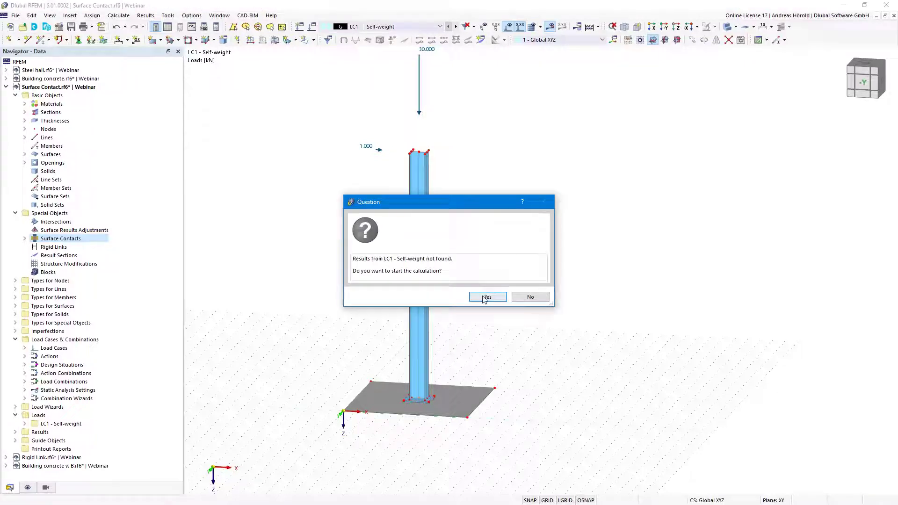
Run the LC1 calculation and inspect the |u| deformations, up to 2.5 mm, at the lifting base plate
click(486, 298)
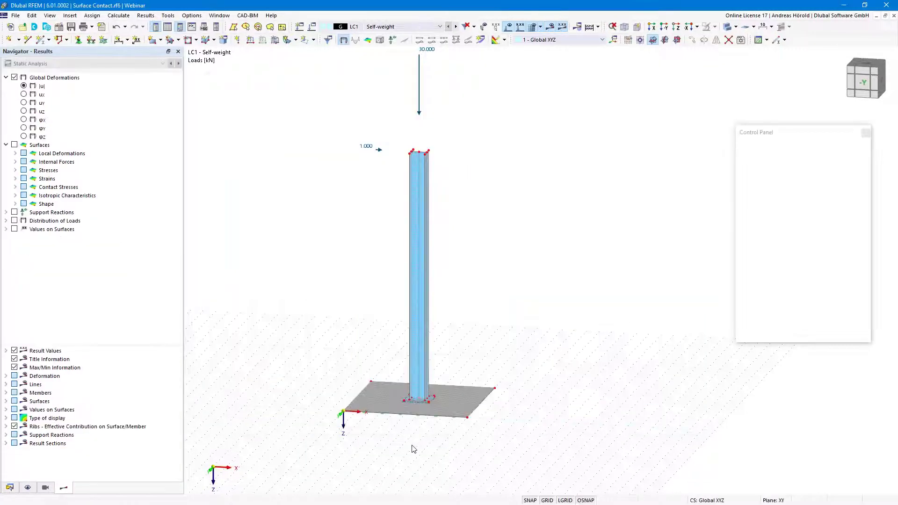
scroll(405, 436, up, 6)
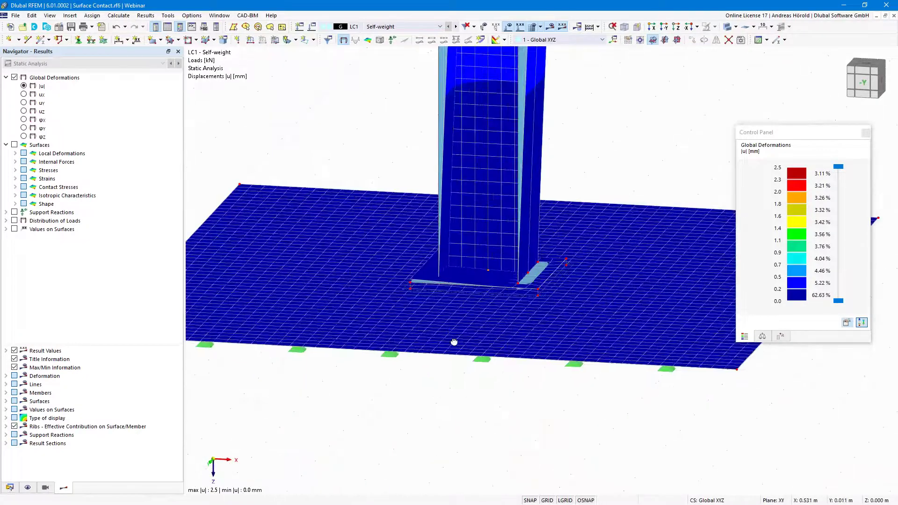
scroll(394, 324, up, 4)
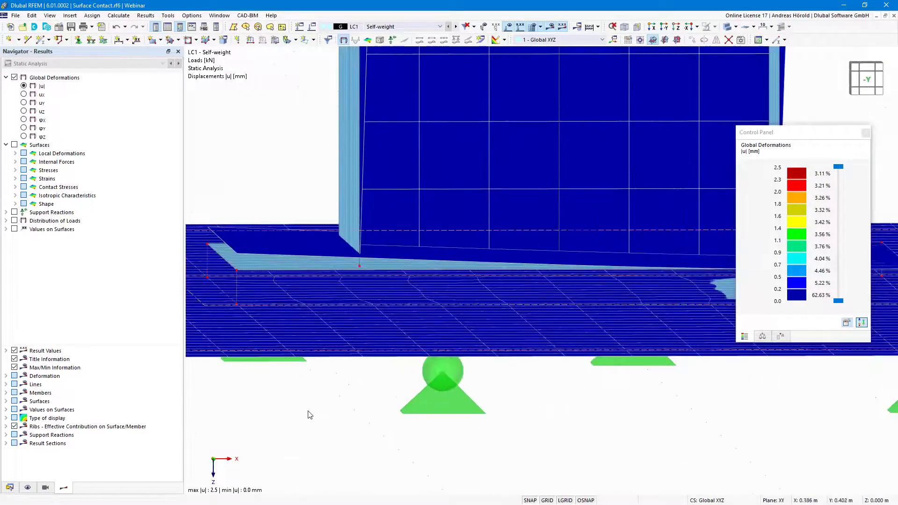
scroll(308, 411, down, 3)
scroll(311, 401, up, 5)
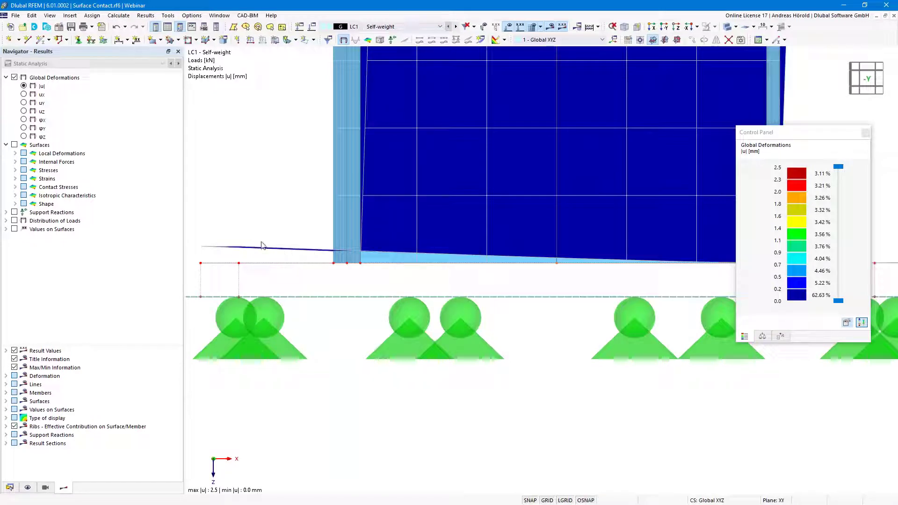
scroll(328, 379, down, 3)
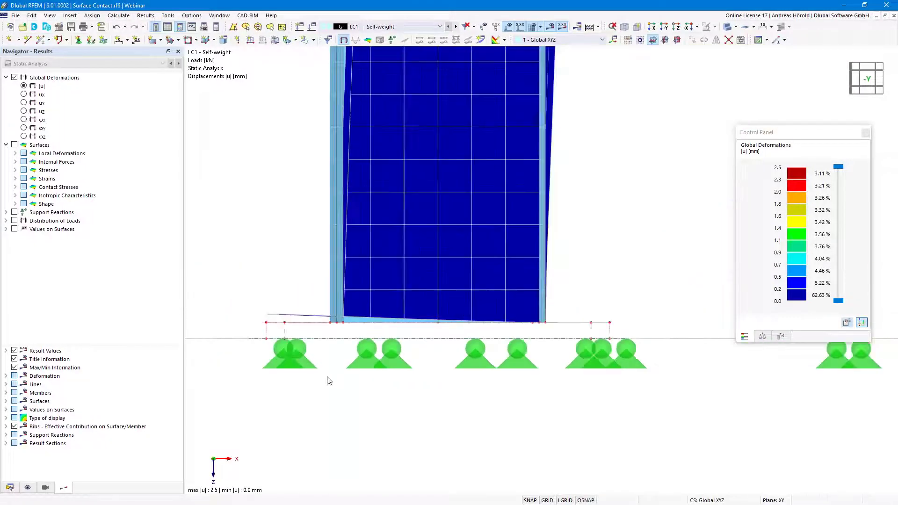
scroll(329, 379, down, 2)
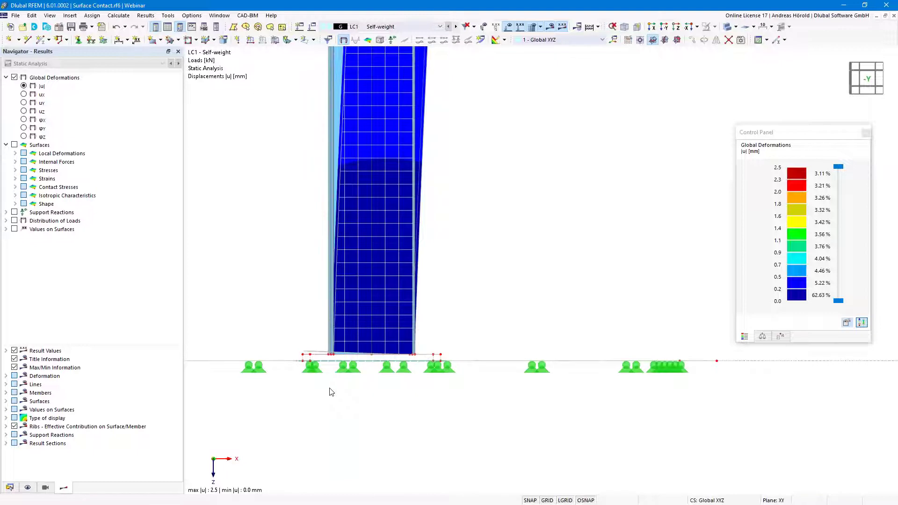
right_drag(330, 395, 332, 406)
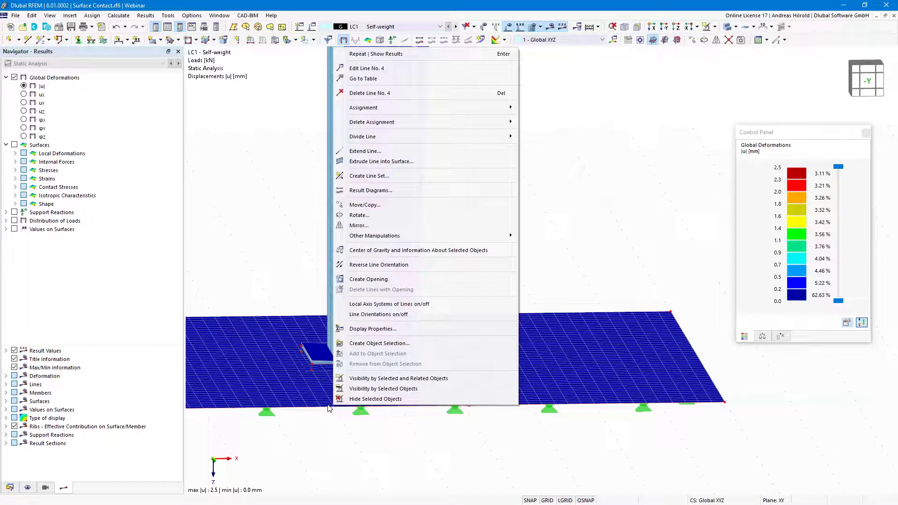
click(9, 488)
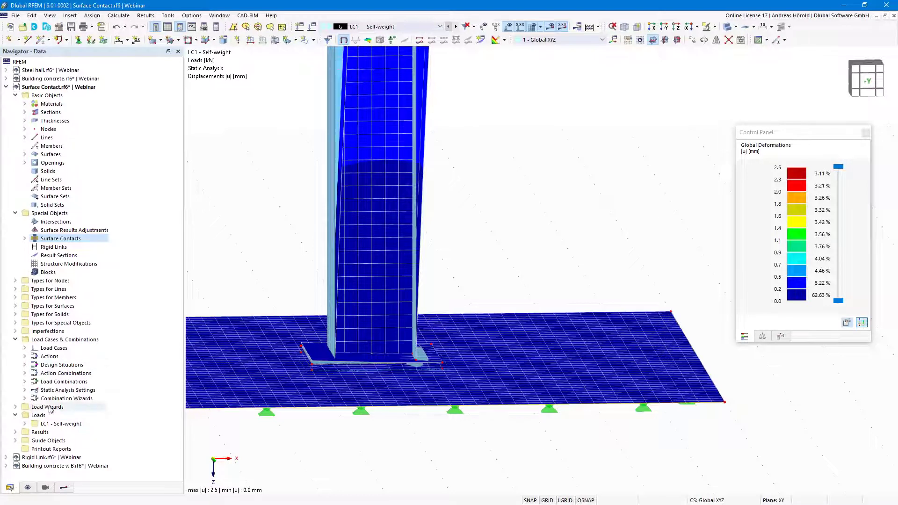
Open Rigid Link.rf6 and orbit to see both perpendicular plates in perspective
click(43, 458)
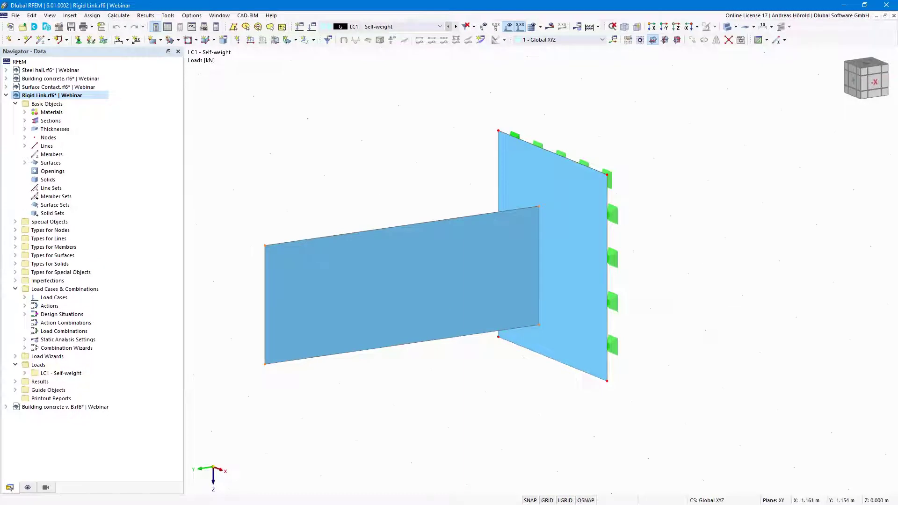
ctrl+middle_drag(693, 264, 660, 275)
ctrl+middle_drag(650, 278, 596, 237)
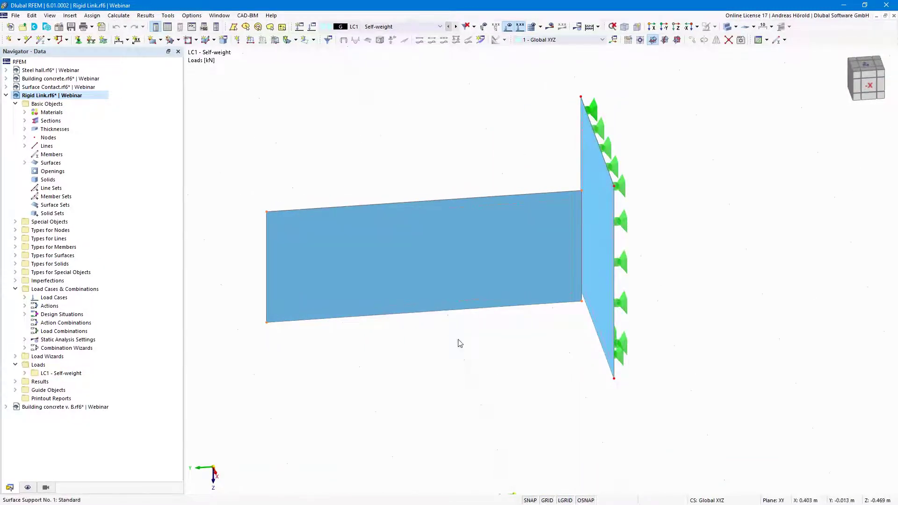
ctrl+middle_drag(486, 369, 493, 358)
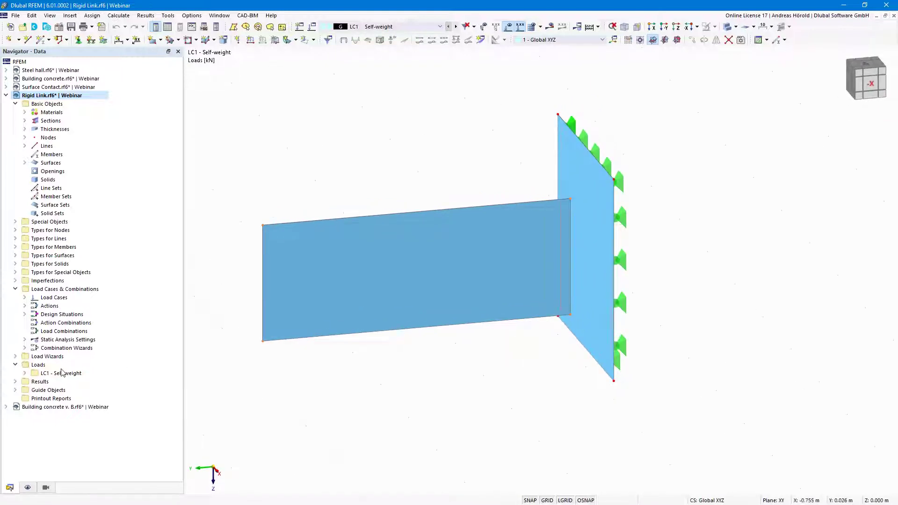
Preview surfaces as Filled incl. Thickness, revert them to Filled, and expand Special Objects
click(28, 488)
scroll(16, 456, down, 10)
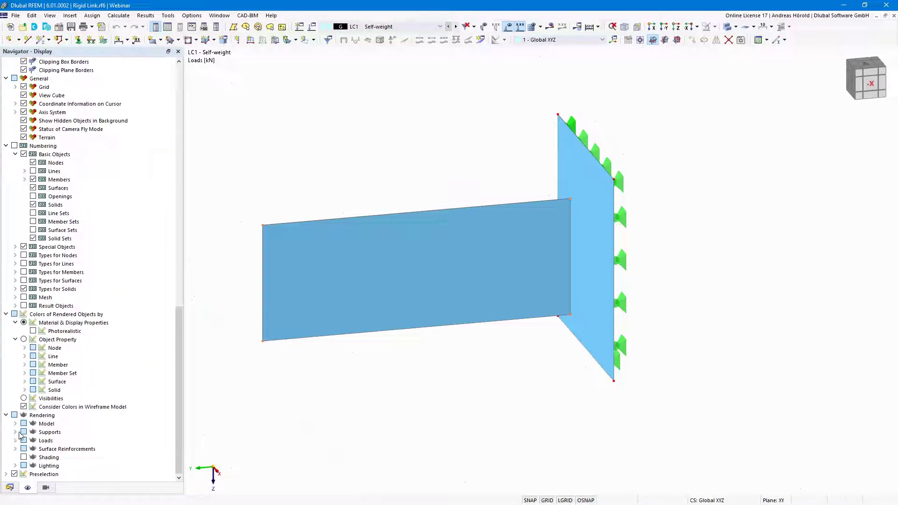
click(15, 424)
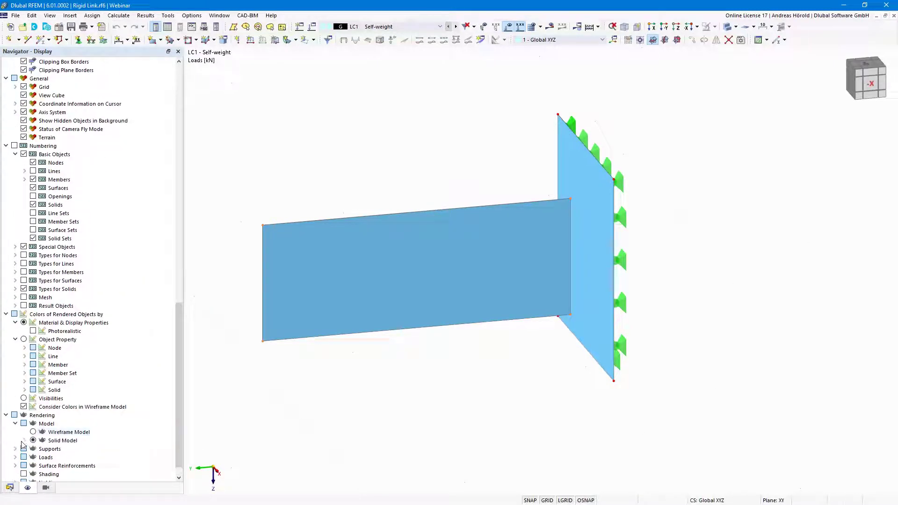
scroll(25, 443, down, 2)
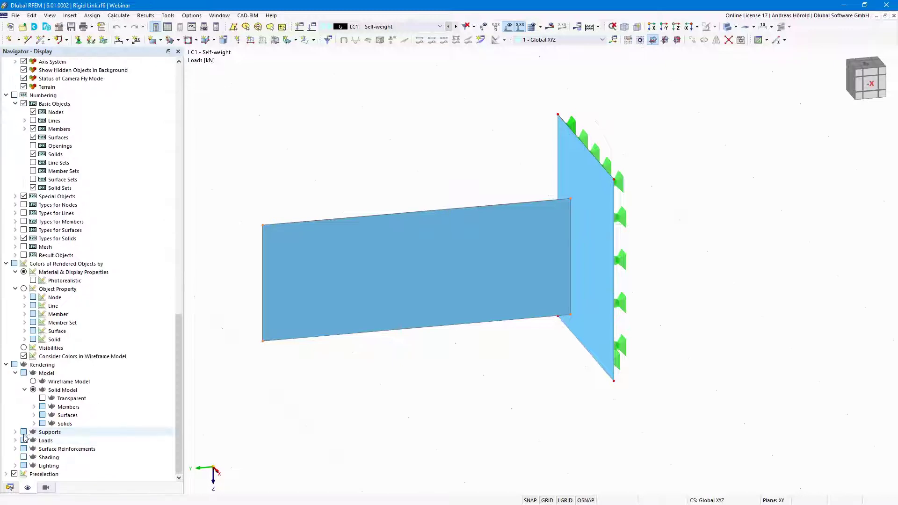
click(34, 415)
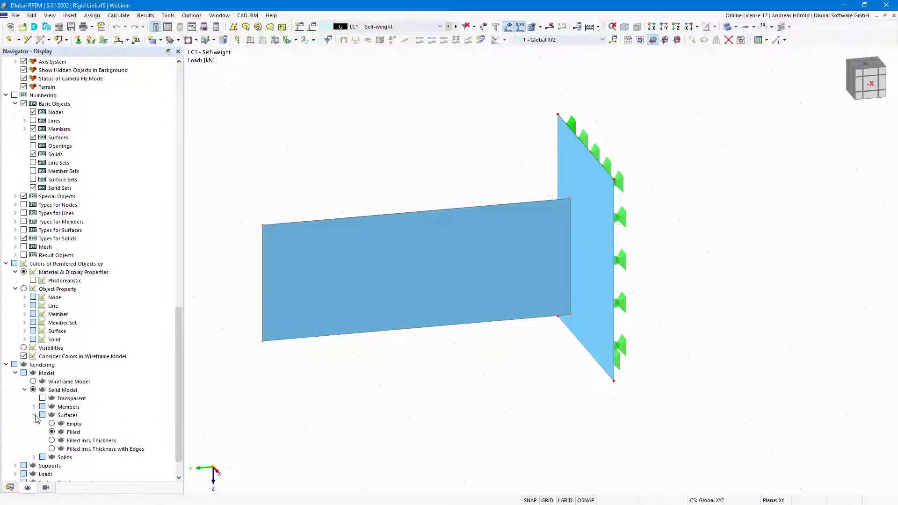
click(52, 431)
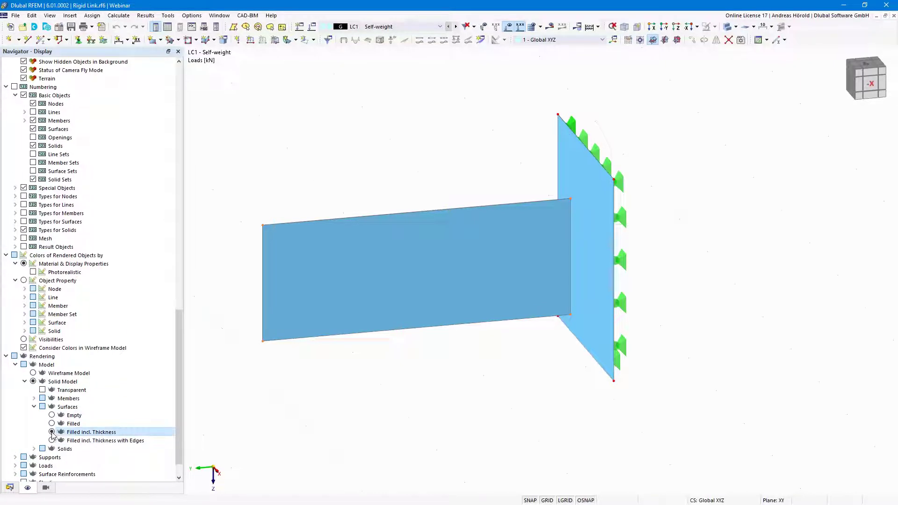
ctrl+middle_drag(660, 394, 678, 385)
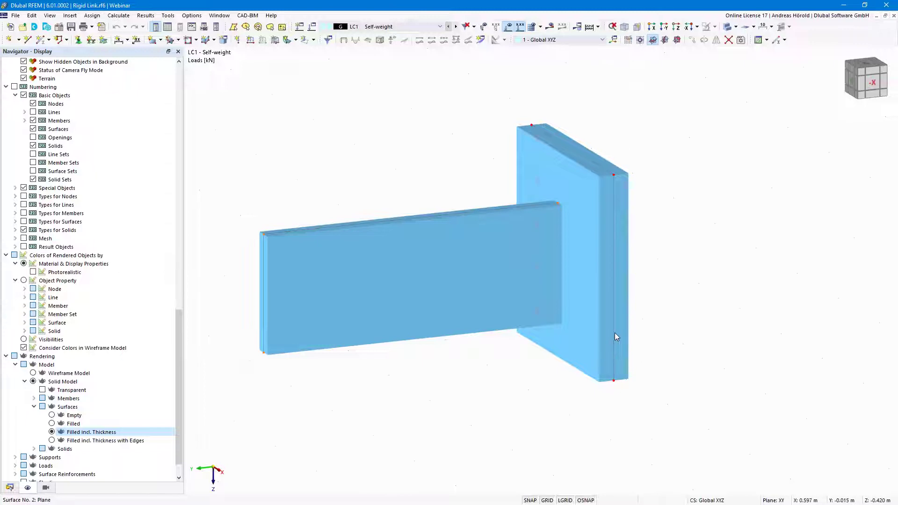
click(51, 424)
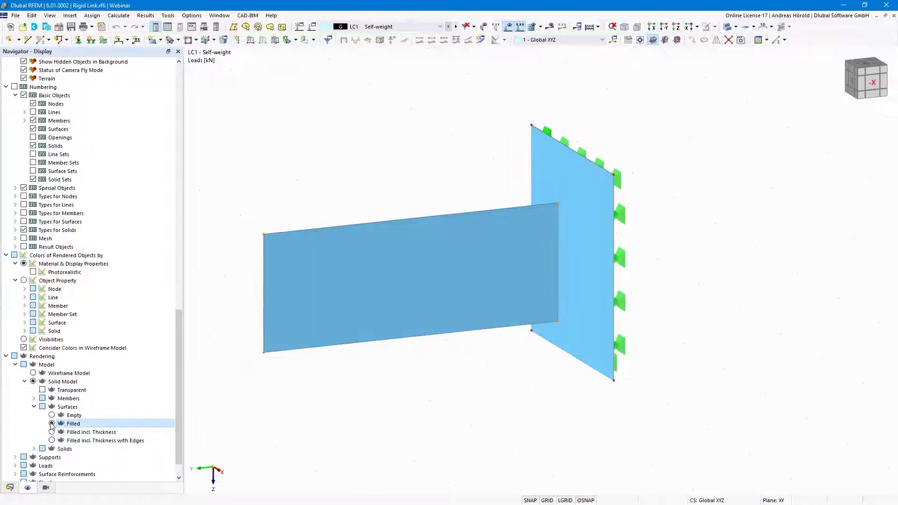
click(12, 488)
click(16, 223)
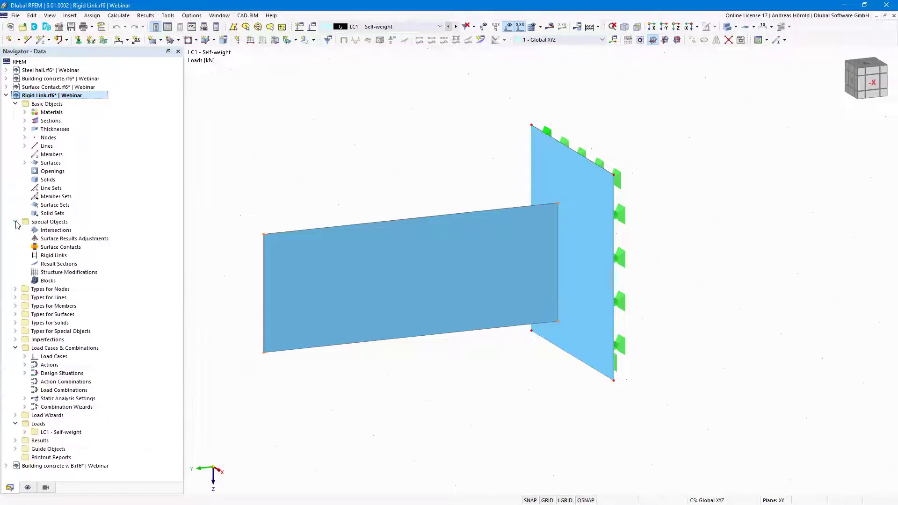
Start a new rigid link and set its type to Line to surface
click(54, 255)
double_click(60, 259)
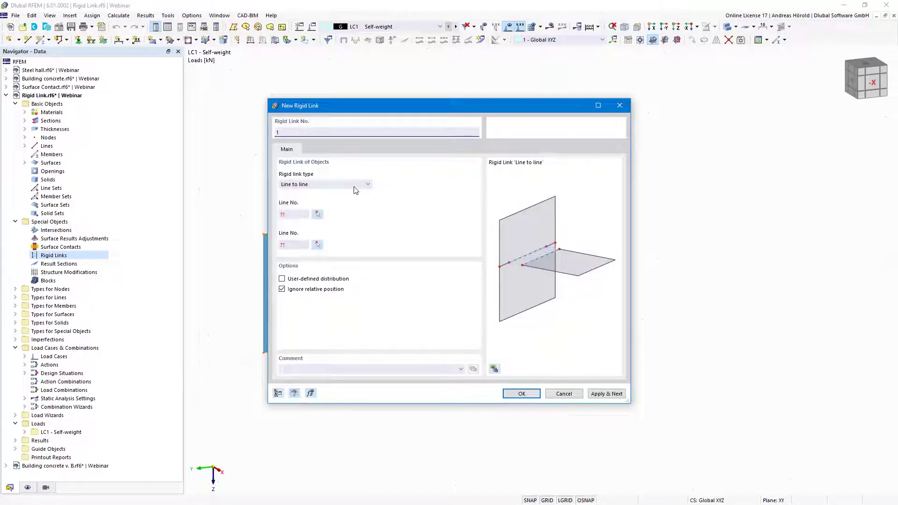
click(332, 185)
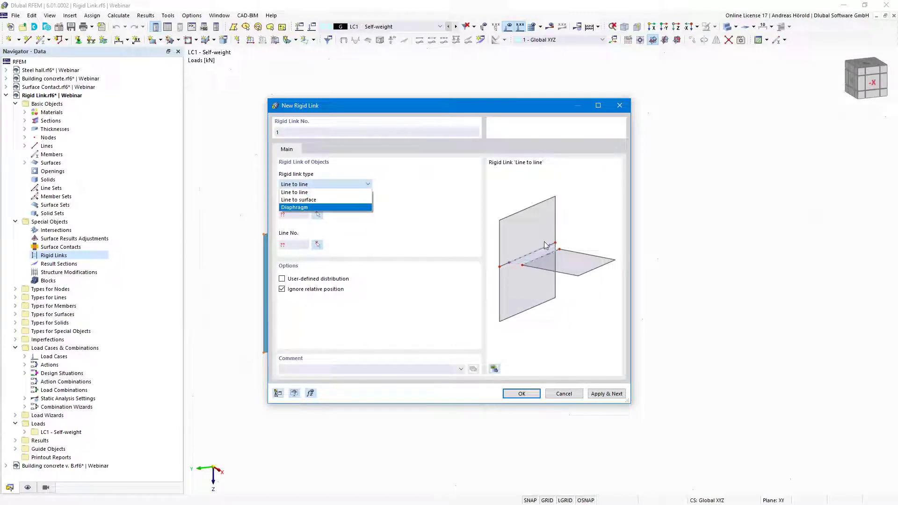
click(312, 204)
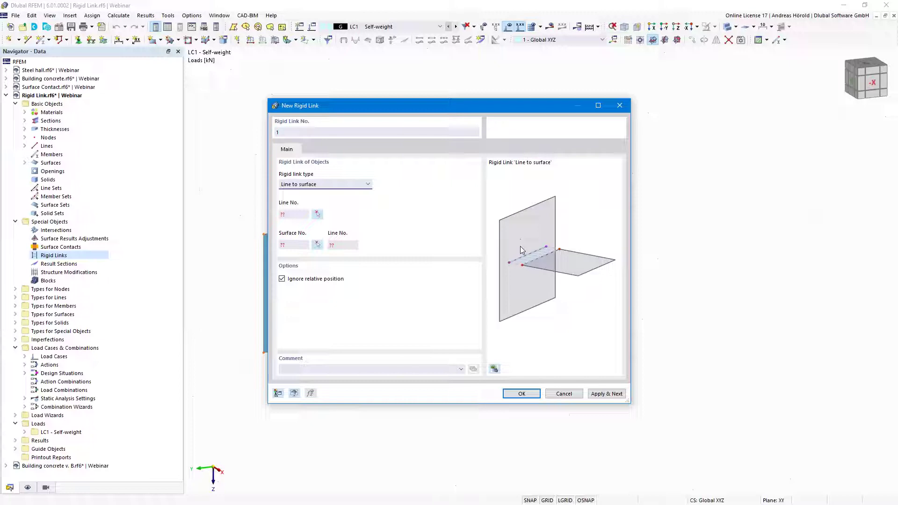
click(337, 189)
click(329, 208)
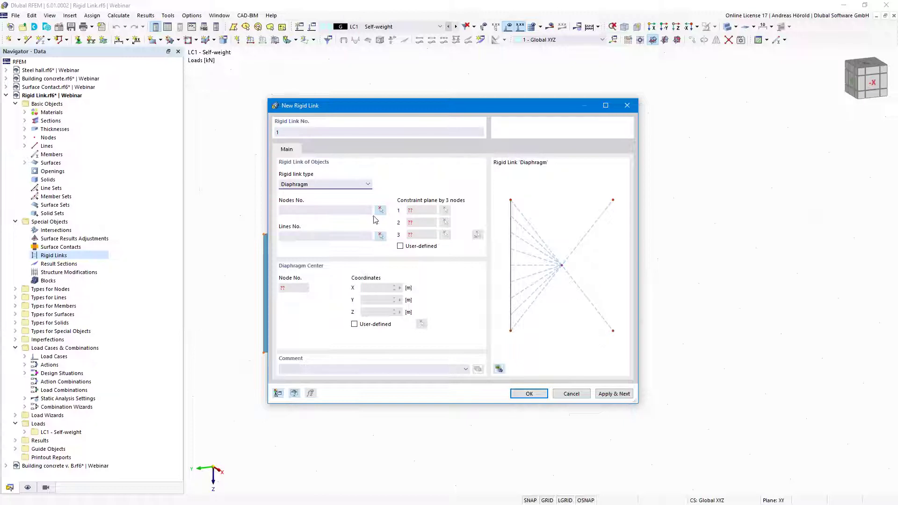
click(360, 189)
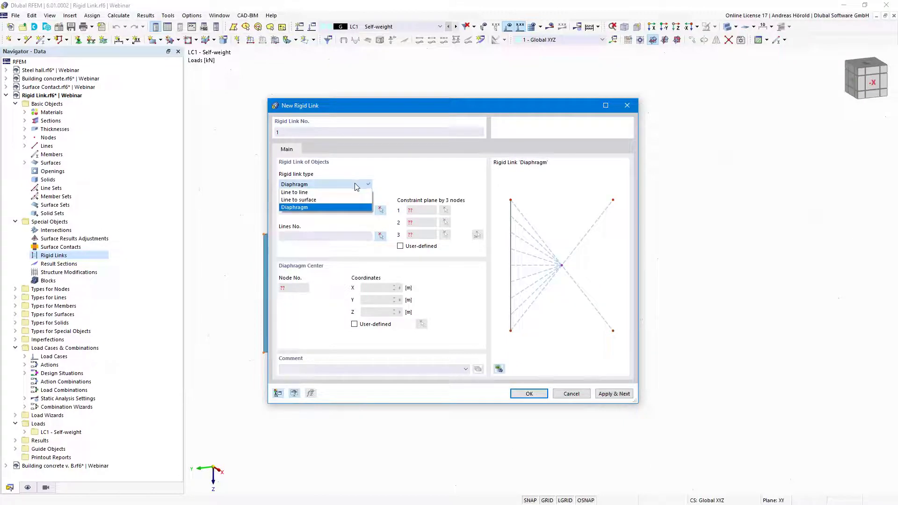
click(329, 200)
Connect line 9 to surface 2 and create rigid link No. 1
click(317, 219)
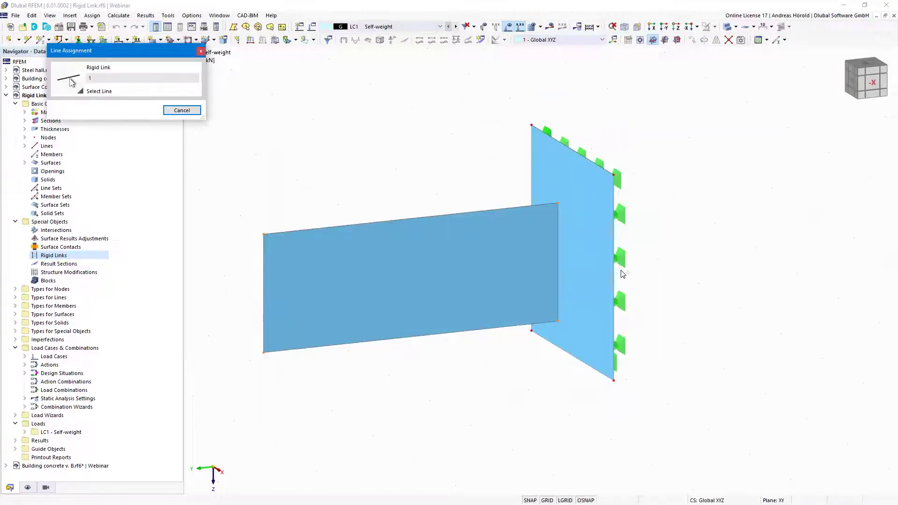
click(556, 262)
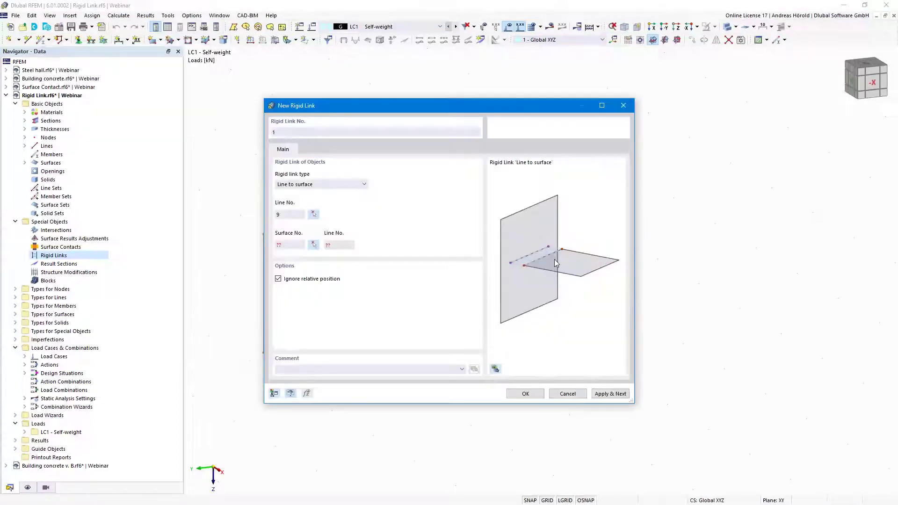
click(314, 245)
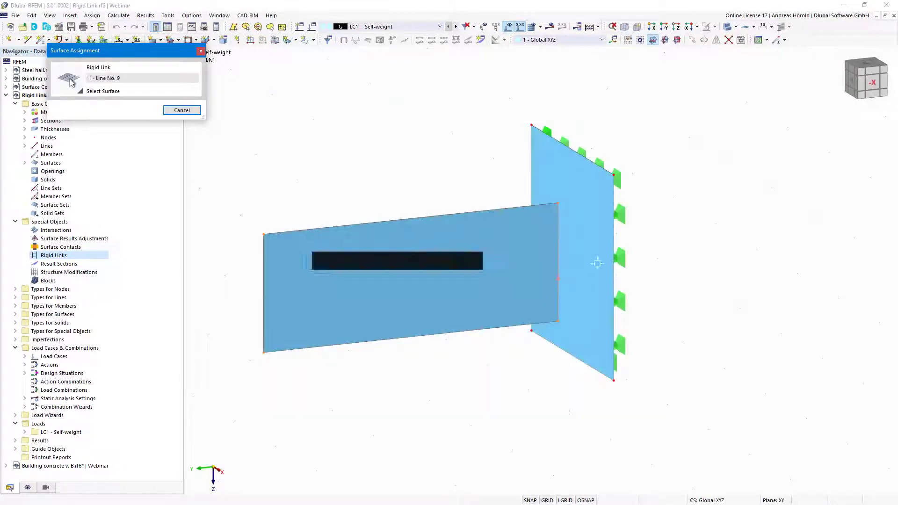
click(603, 256)
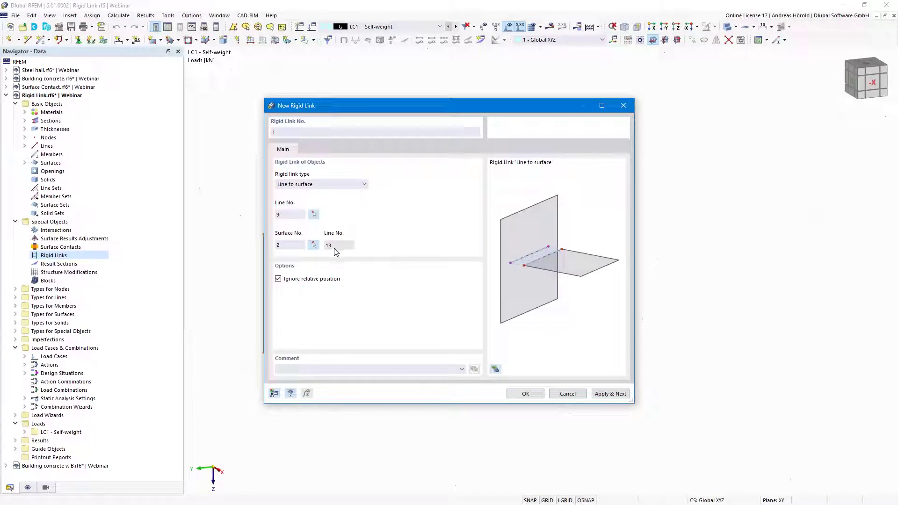
click(526, 393)
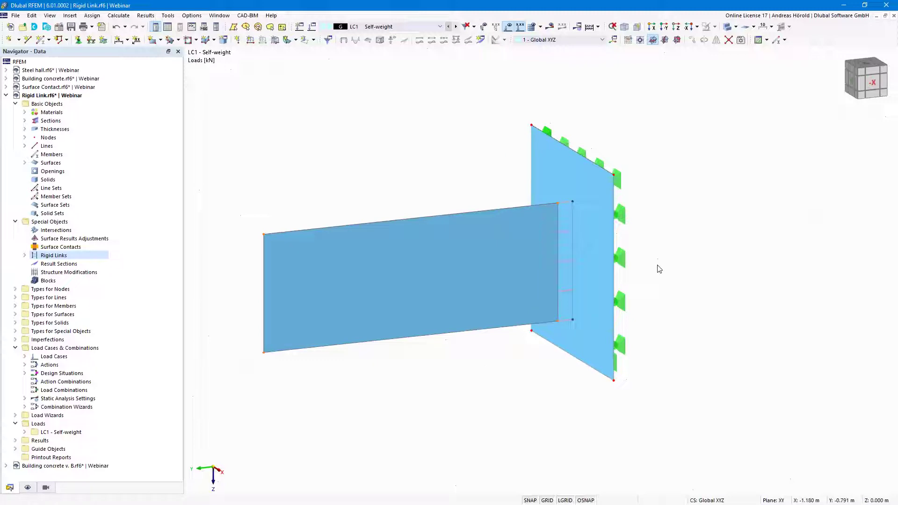
Calculate LC1 Self-weight and centre the deformation plot showing |u| peaking at 0.1 mm
click(550, 27)
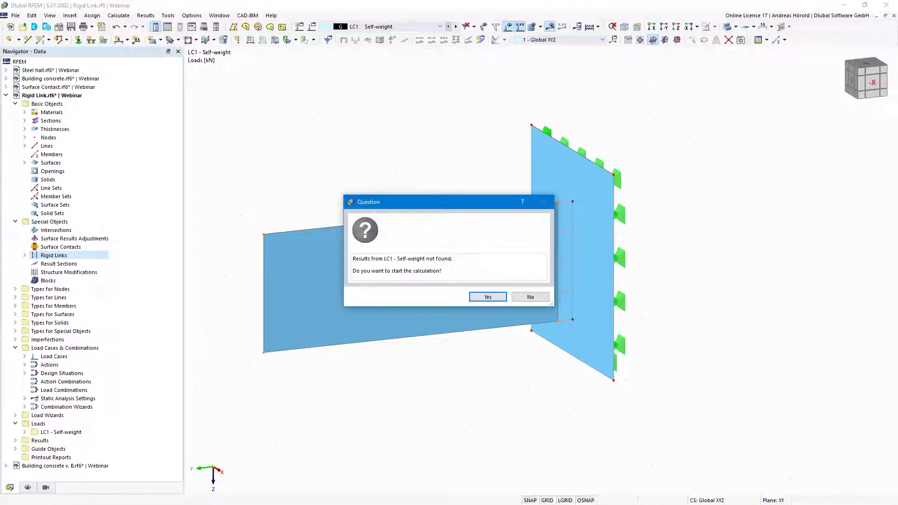
click(488, 297)
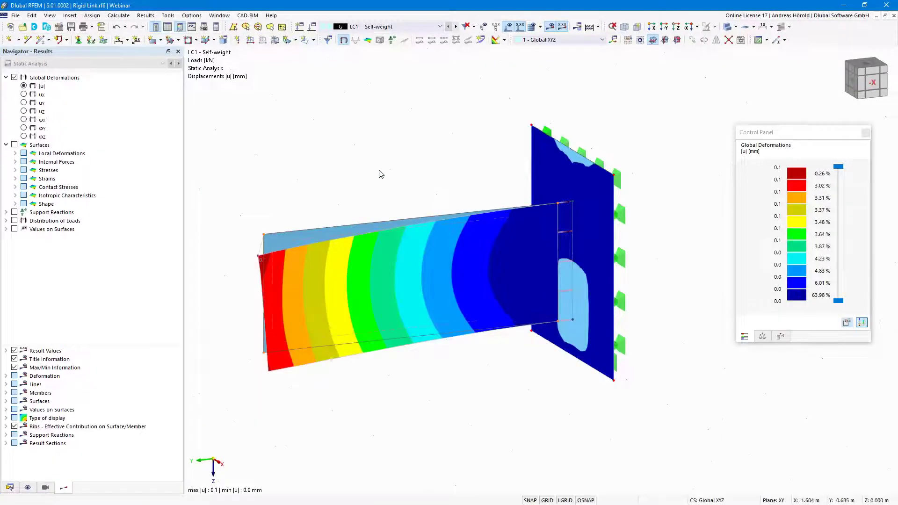
scroll(377, 168, down, 3)
middle_drag(373, 165, 426, 362)
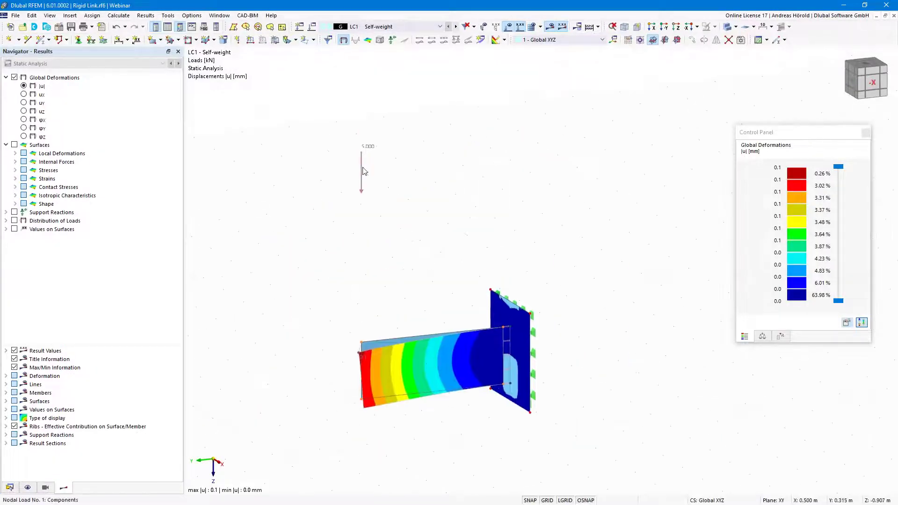
middle_drag(470, 330, 470, 315)
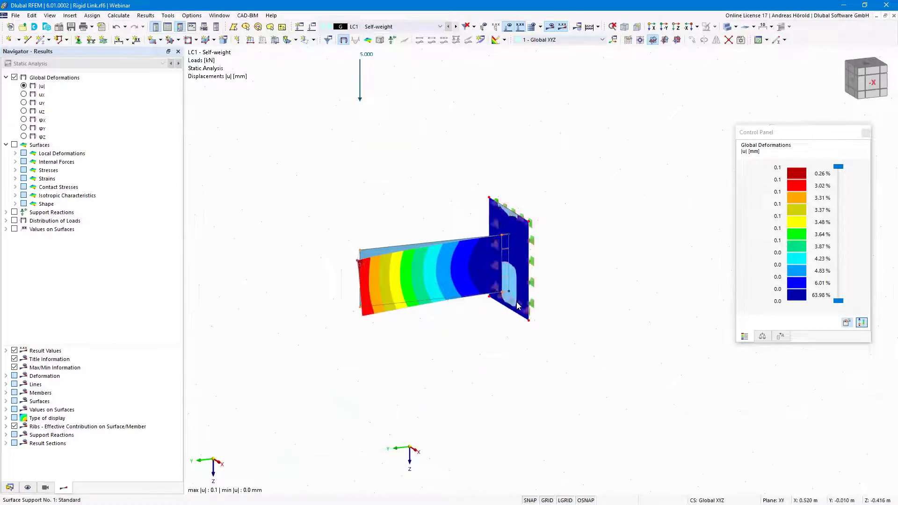
scroll(497, 335, up, 3)
middle_drag(541, 388, 548, 387)
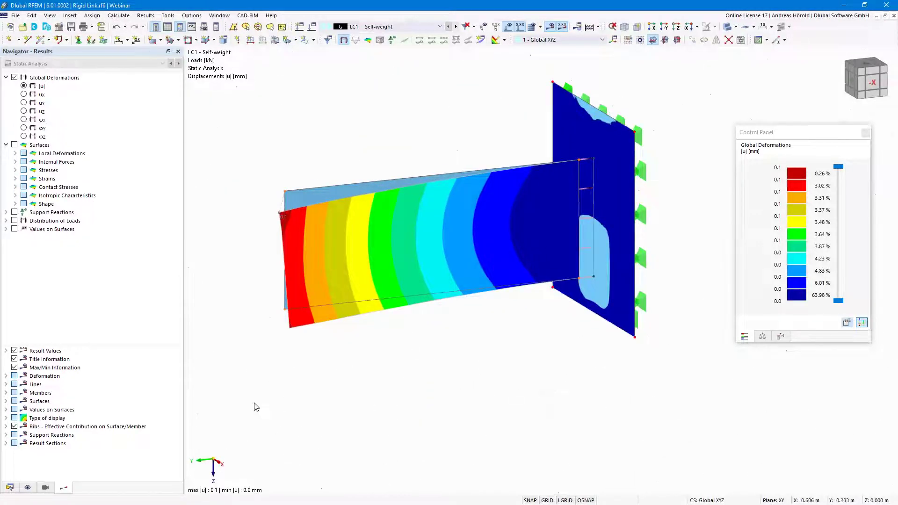
click(11, 489)
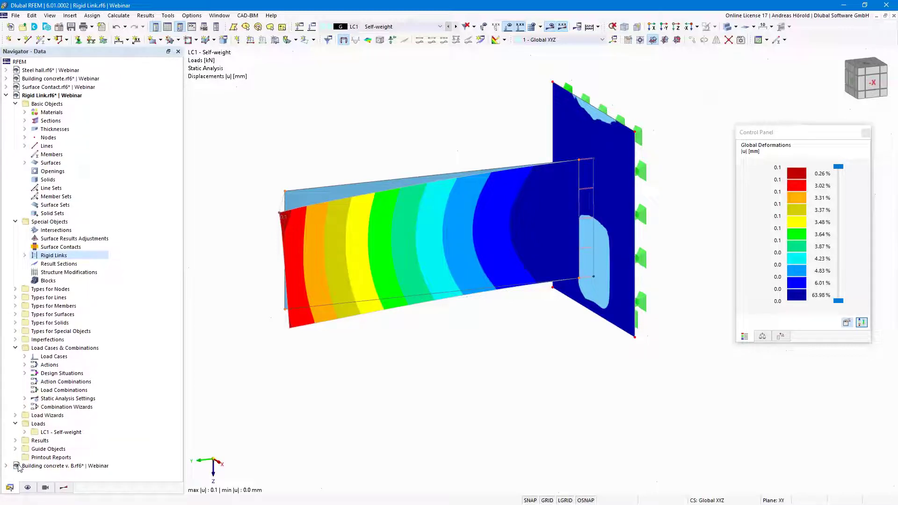
In Steel hall.rf6, calculate LC2 Snow and view axial forces N (4.56 to -100.61 kN) toward the side wall
click(50, 71)
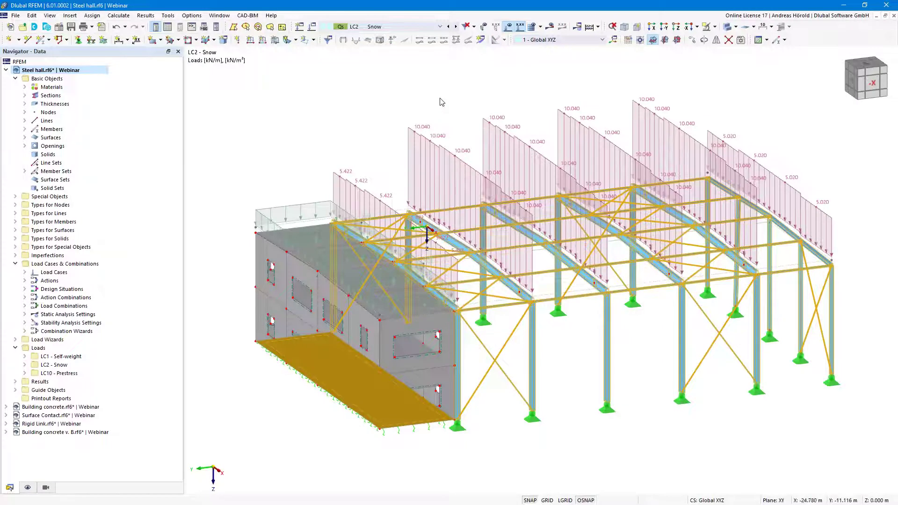
click(550, 27)
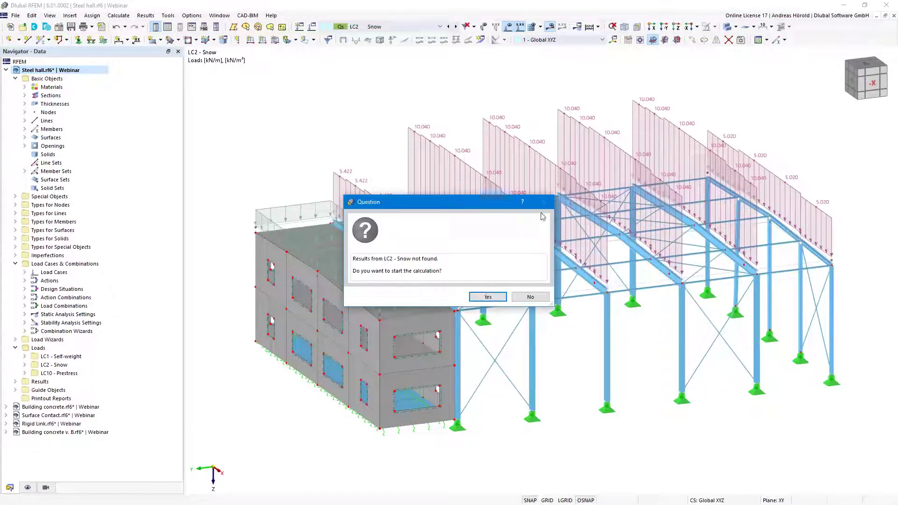
click(487, 297)
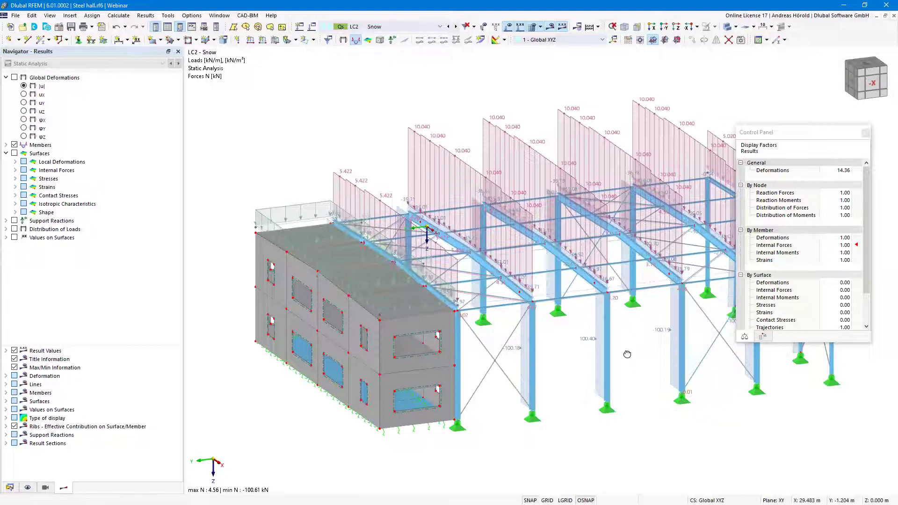
ctrl+middle_drag(617, 355, 453, 326)
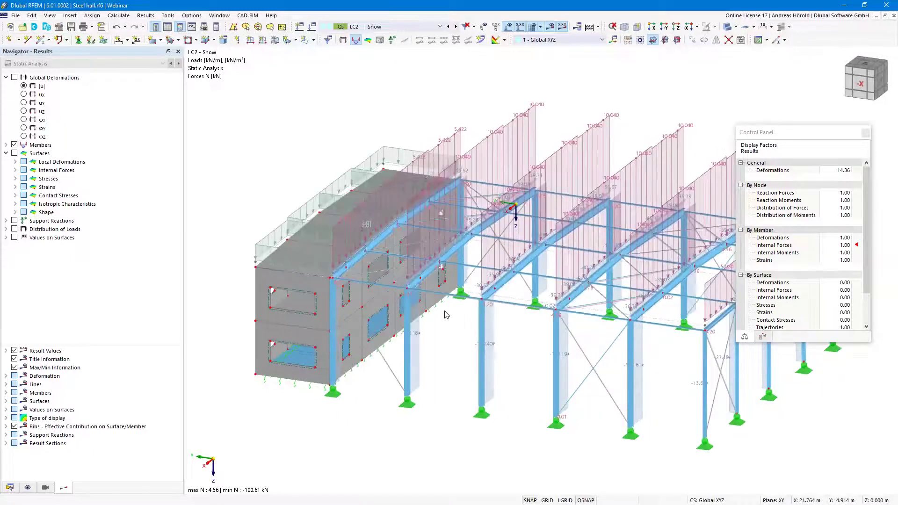
scroll(446, 315, up, 2)
scroll(445, 315, up, 2)
scroll(492, 360, up, 3)
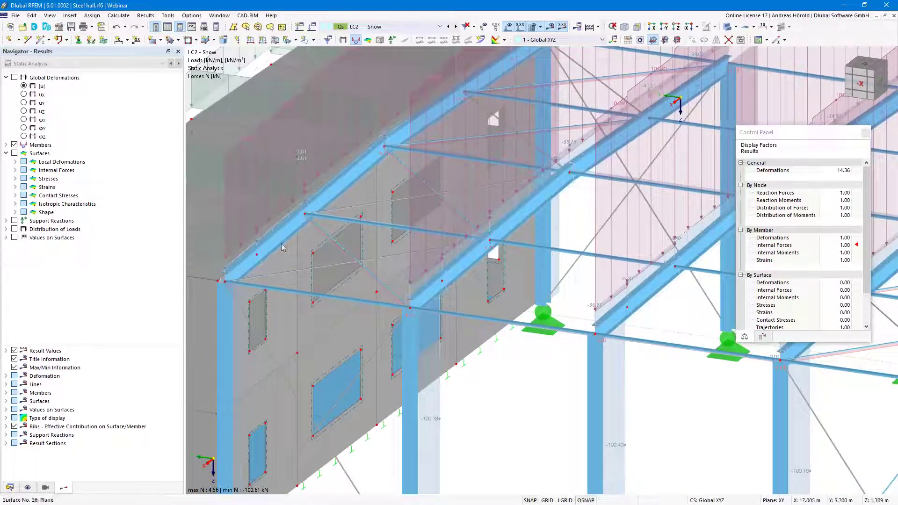
scroll(434, 200, down, 4)
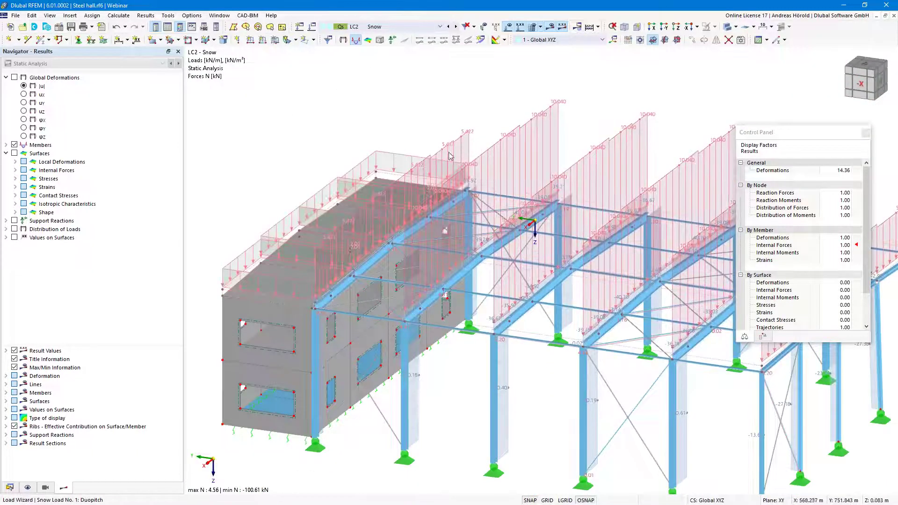
scroll(431, 307, up, 3)
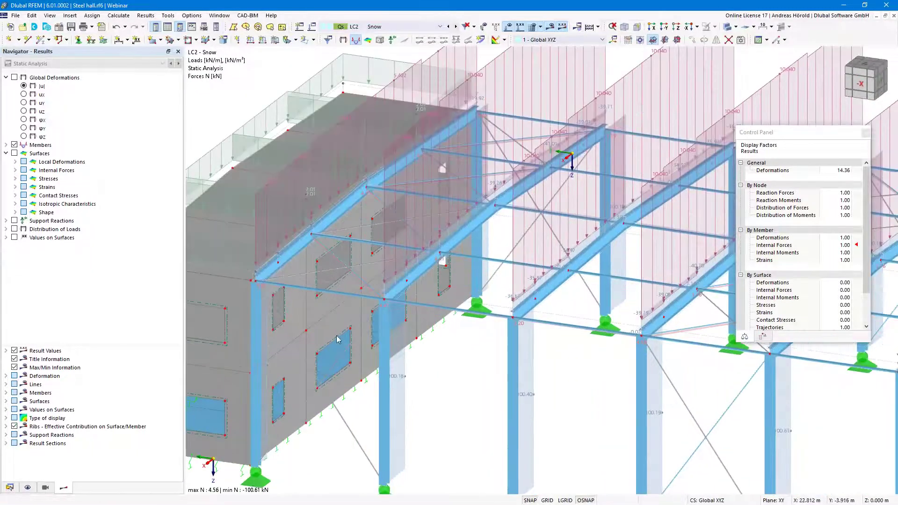
scroll(267, 281, up, 2)
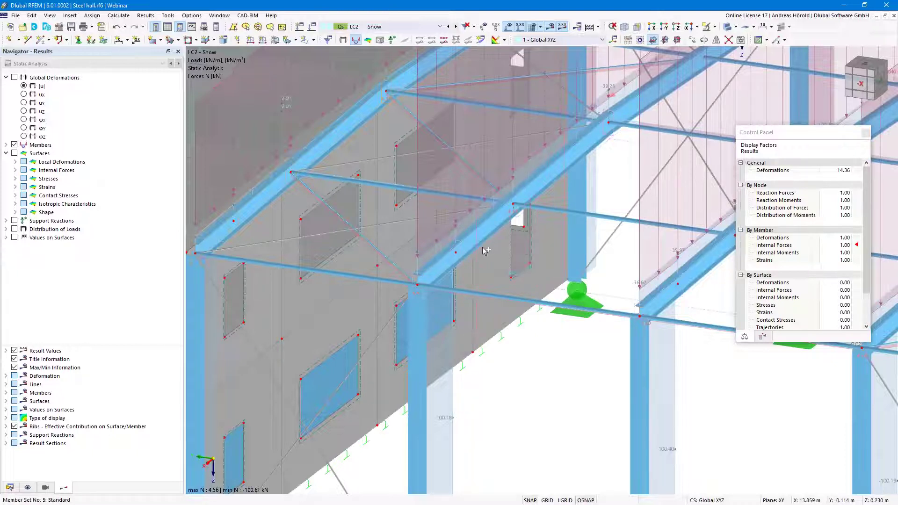
Open Result Diagrams for member set 4-6, adding the My moment and removing axial force N
right_click(693, 295)
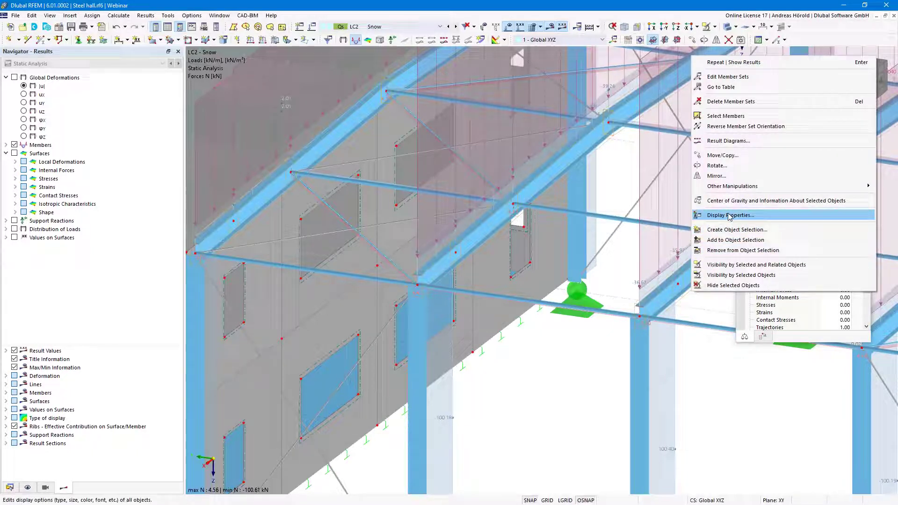
click(729, 140)
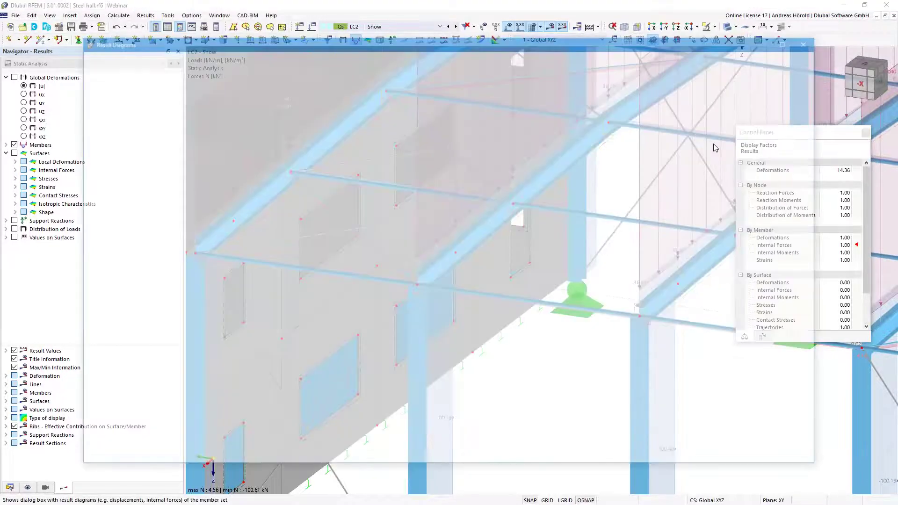
drag(823, 232, 717, 234)
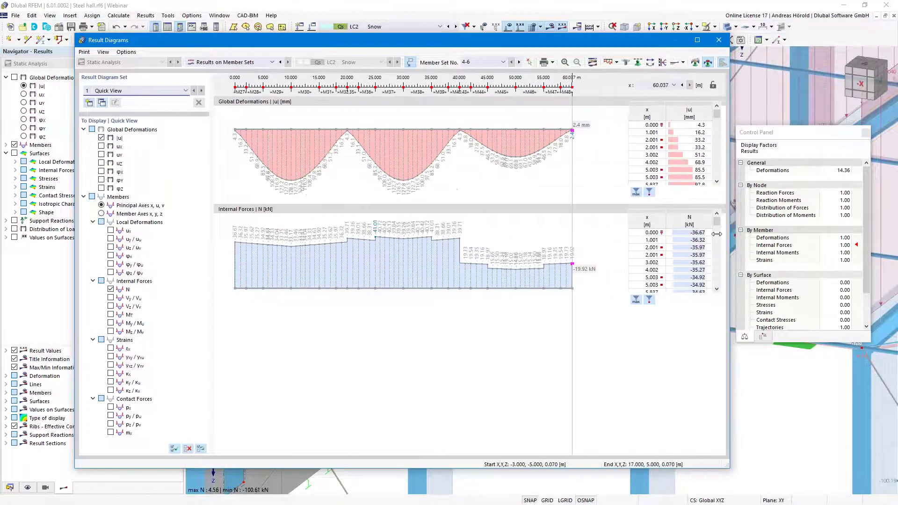
click(110, 324)
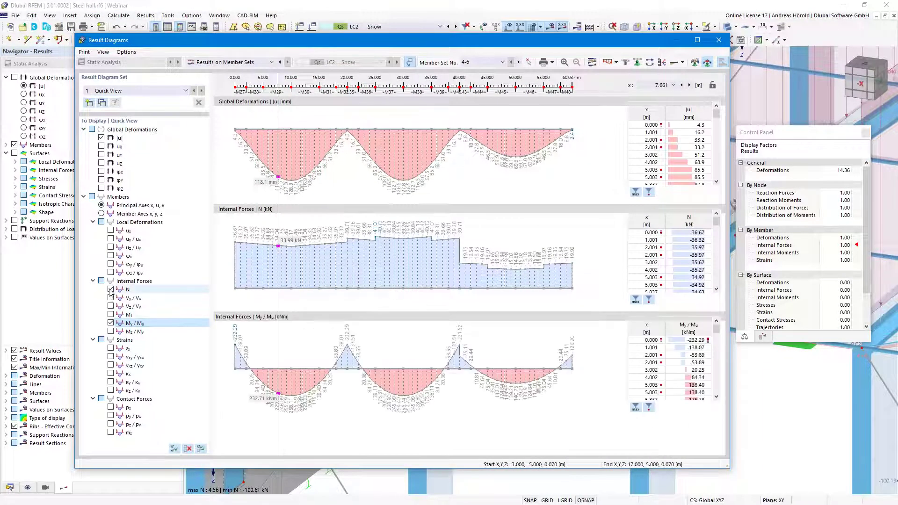
click(111, 290)
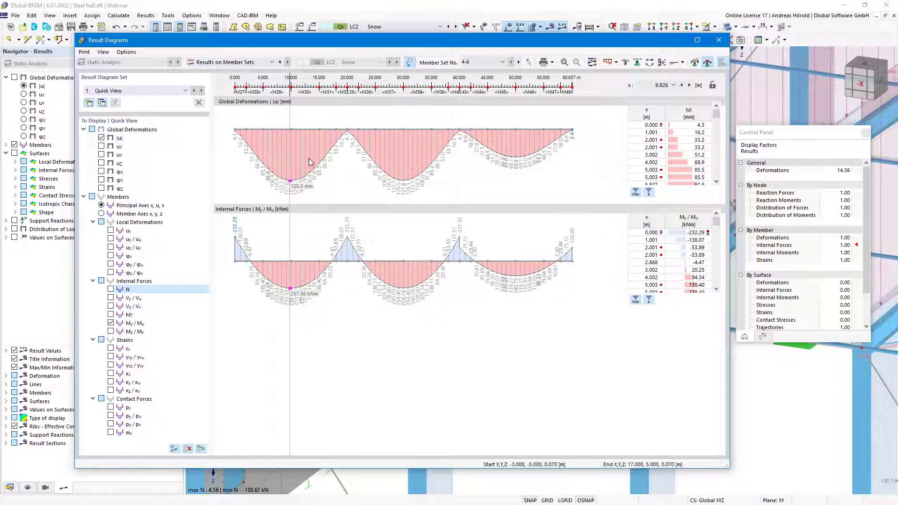
Display the diagrams as Overlapped | Descriptions and lock the location line at 95.01 %
click(617, 62)
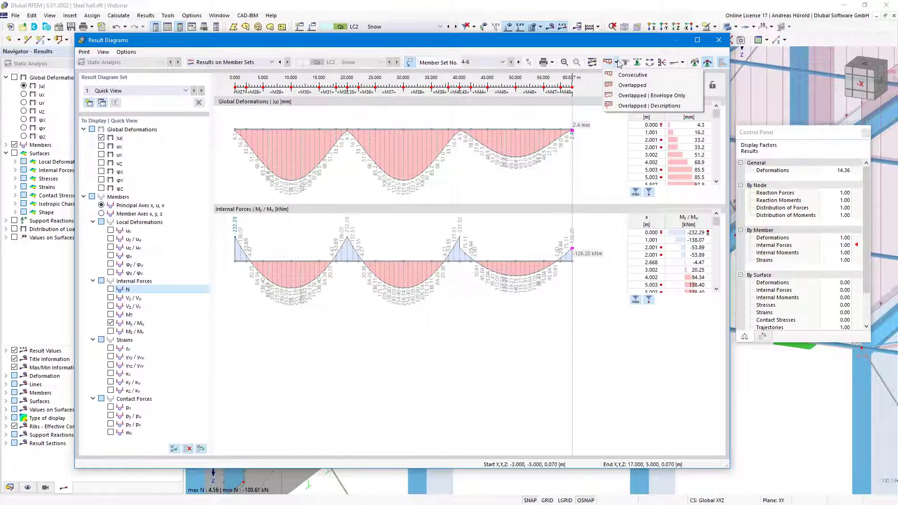
click(632, 86)
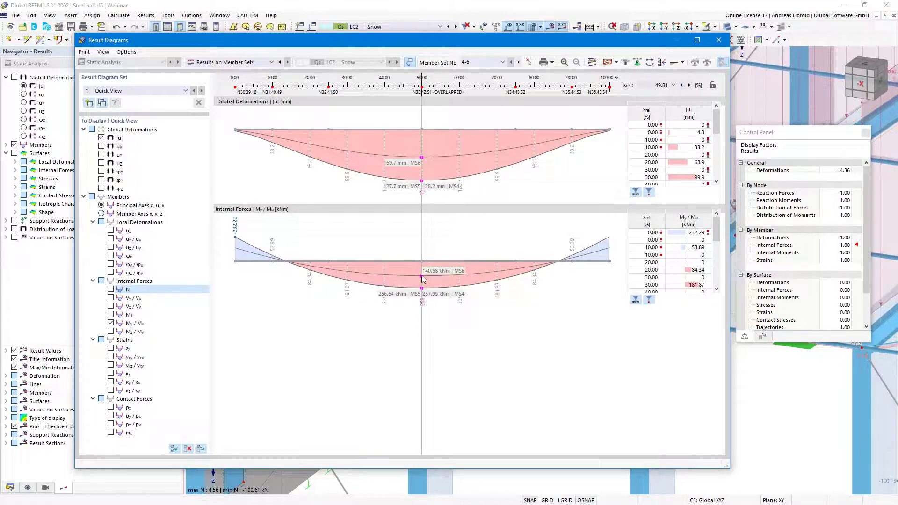
click(617, 65)
click(633, 94)
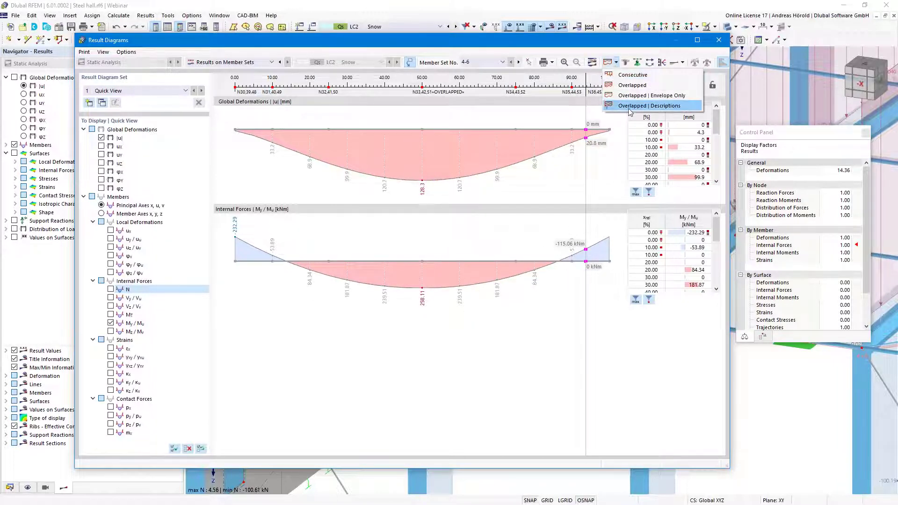
click(638, 105)
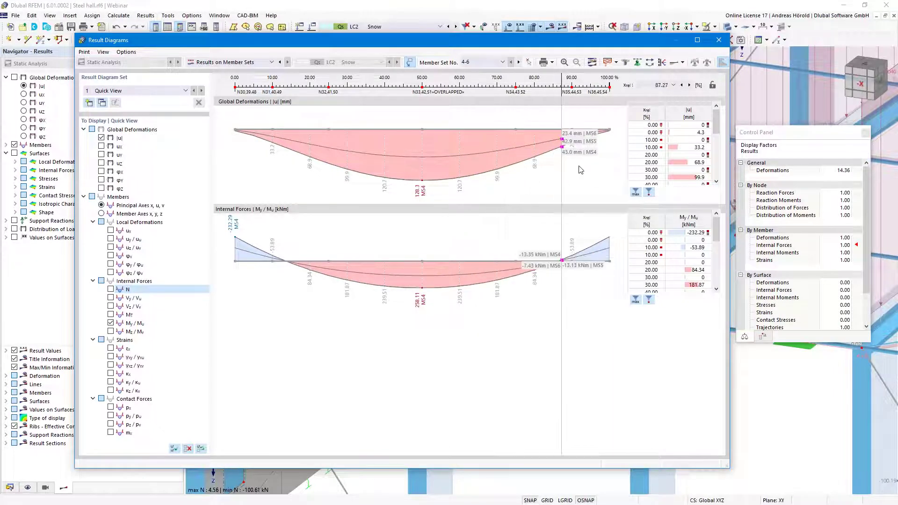
click(683, 64)
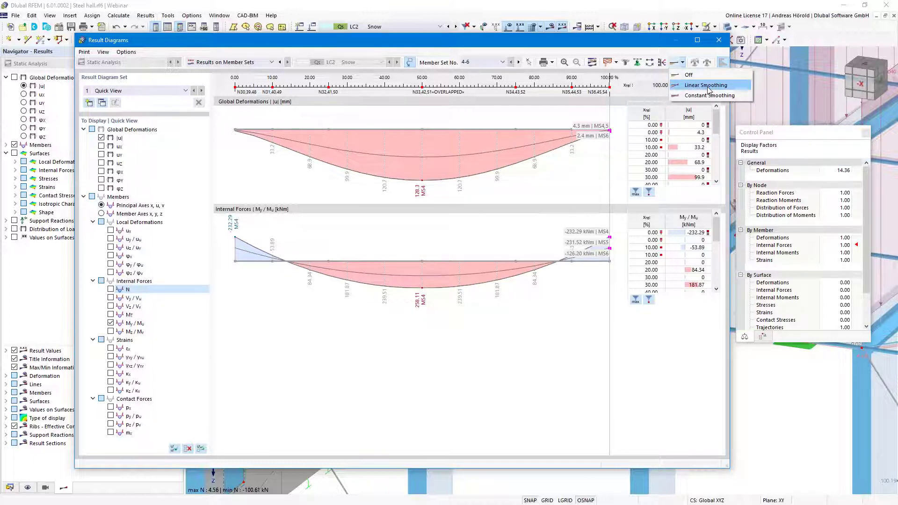
click(591, 192)
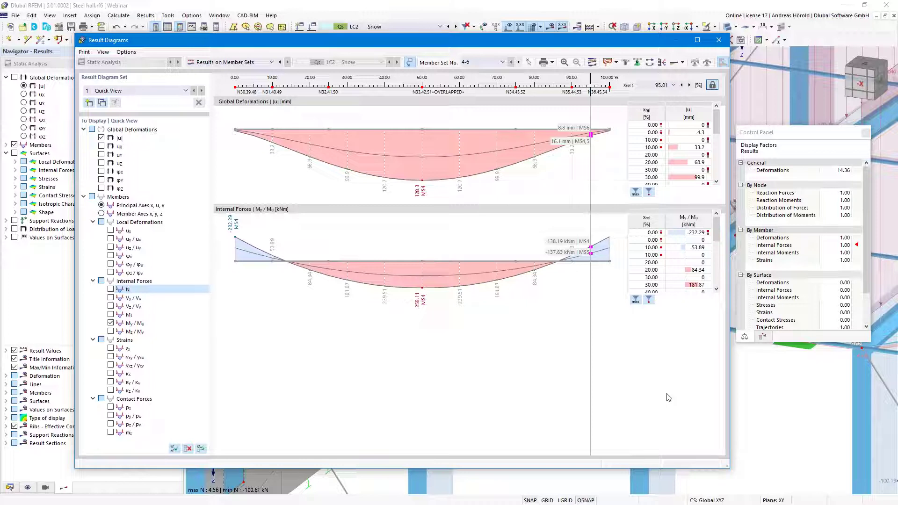
click(781, 397)
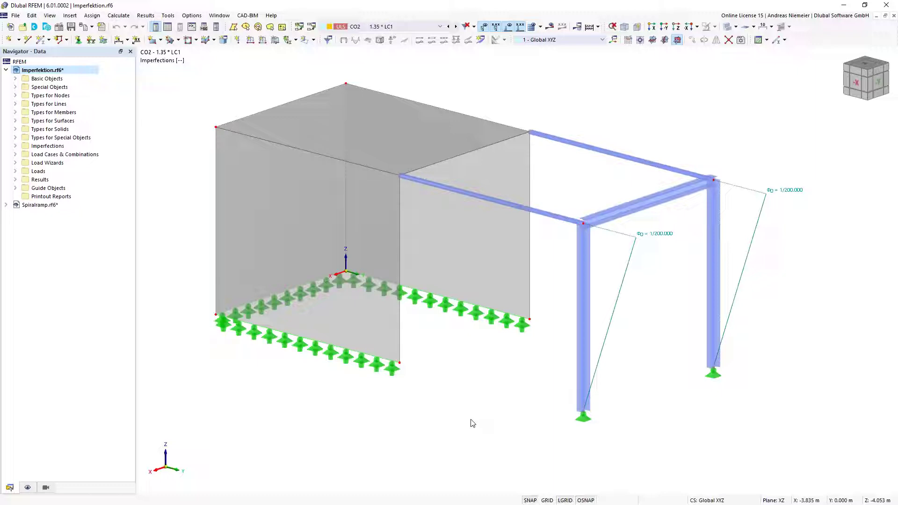
Display imperfection case IC1 - In X in the model view
ctrl+middle_drag(482, 379, 507, 382)
scroll(514, 414, down, 1)
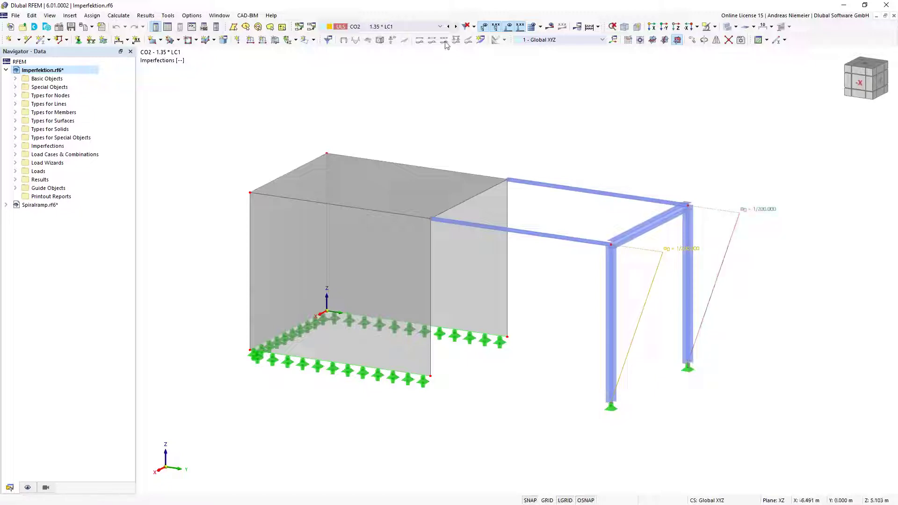
click(440, 27)
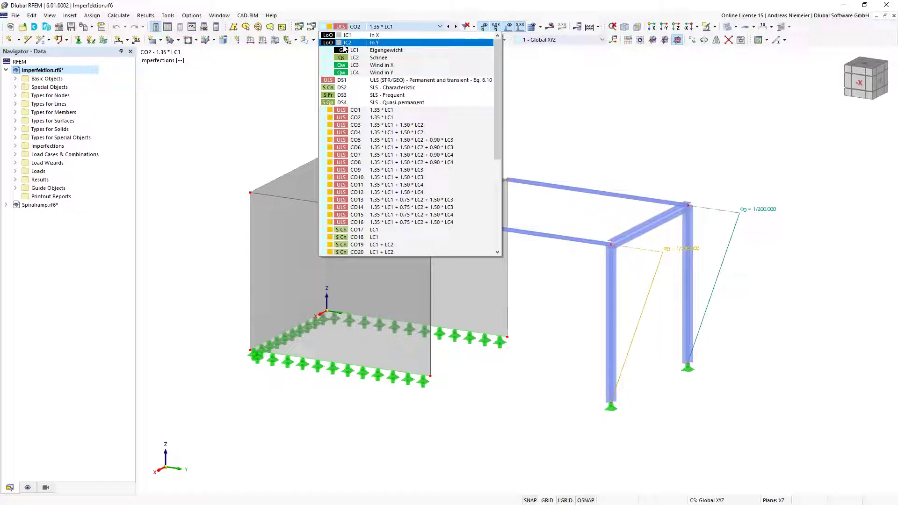
click(354, 36)
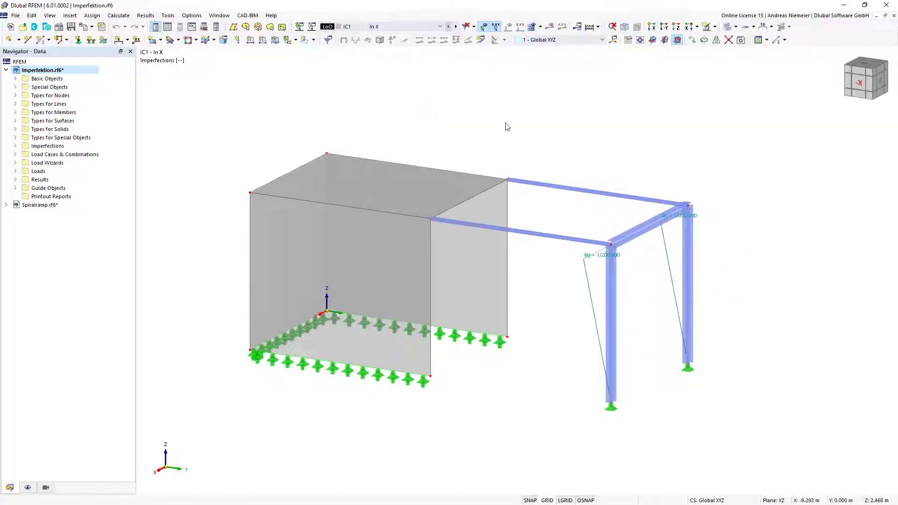
Switch to IC2 - In Y and expand Imperfections > Imperfection Cases in the Navigator
middle_drag(518, 151, 496, 140)
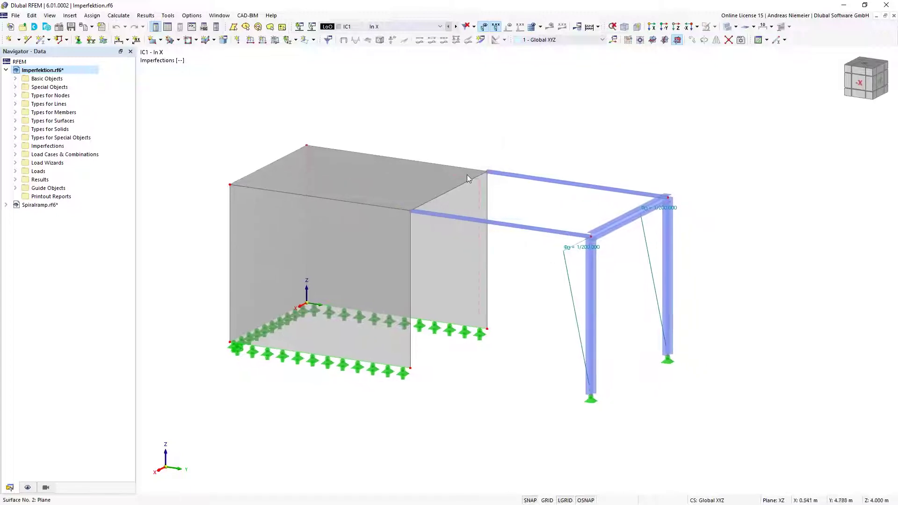
click(457, 27)
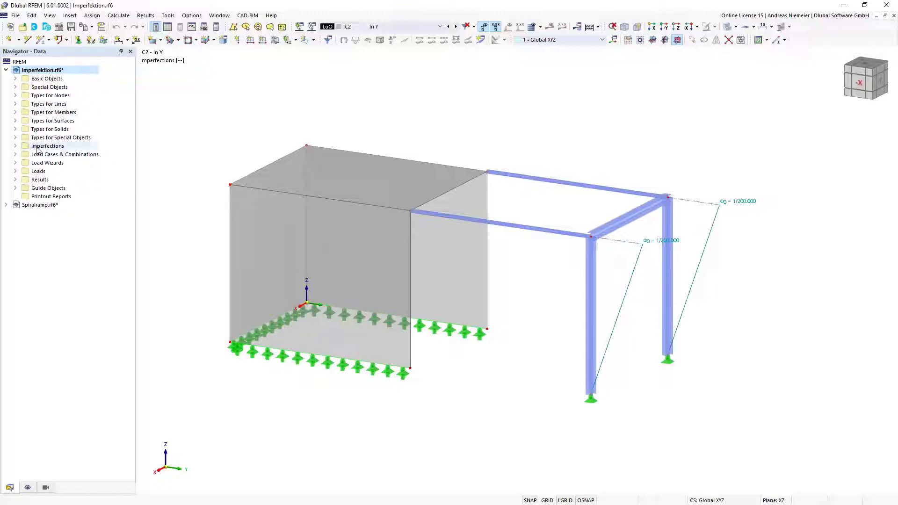
click(15, 146)
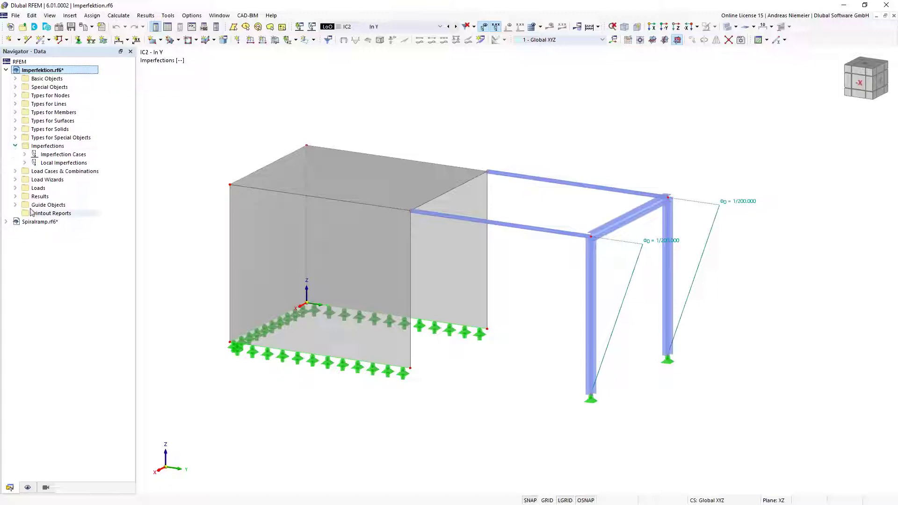
click(25, 154)
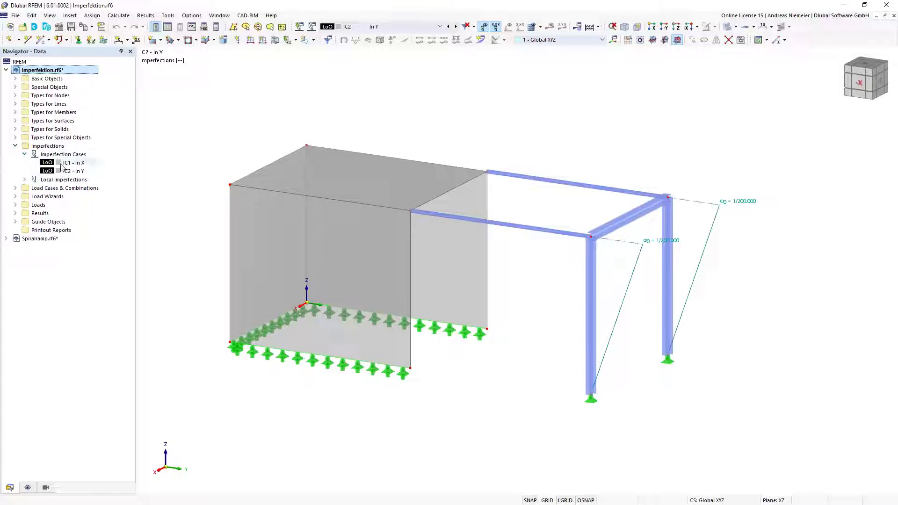
right_click(80, 188)
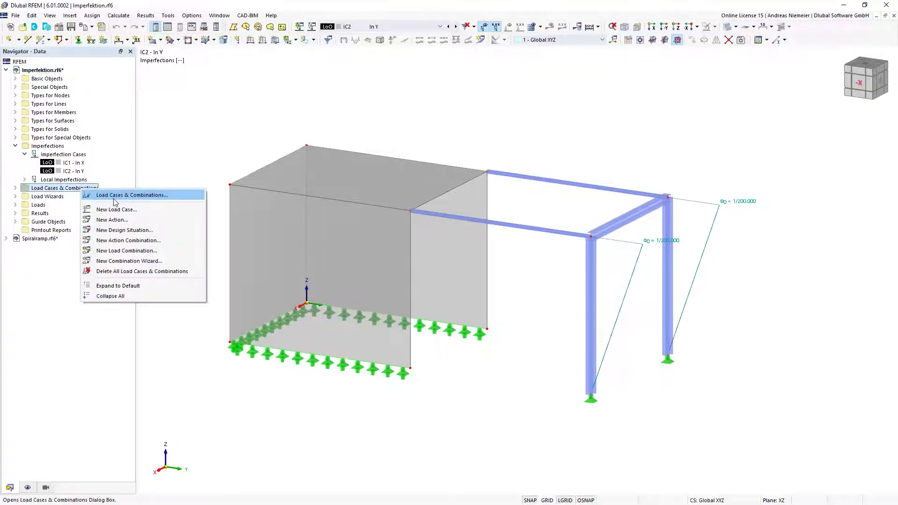
click(116, 196)
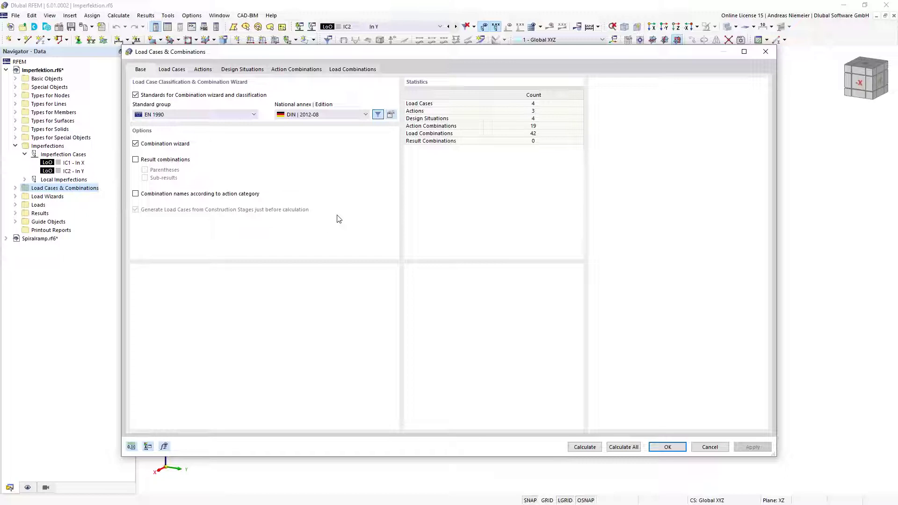
key(ctrl+Tab)
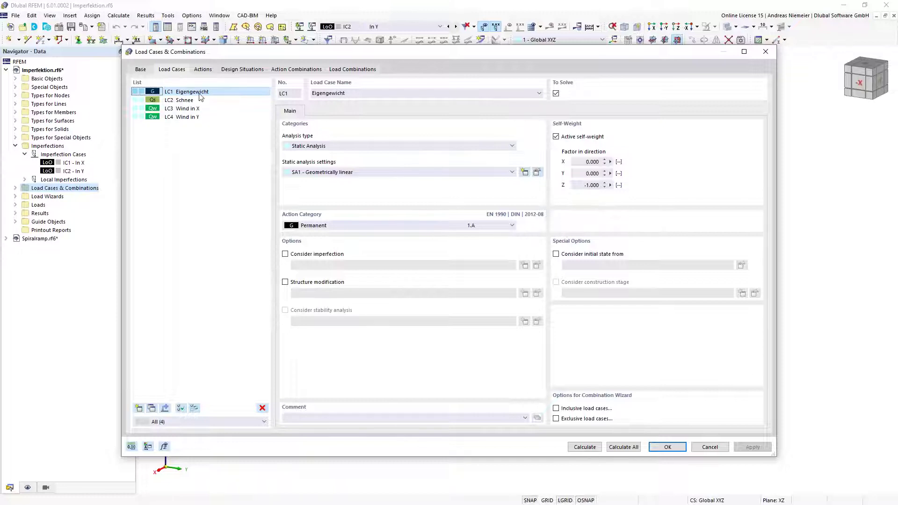
click(285, 254)
click(333, 265)
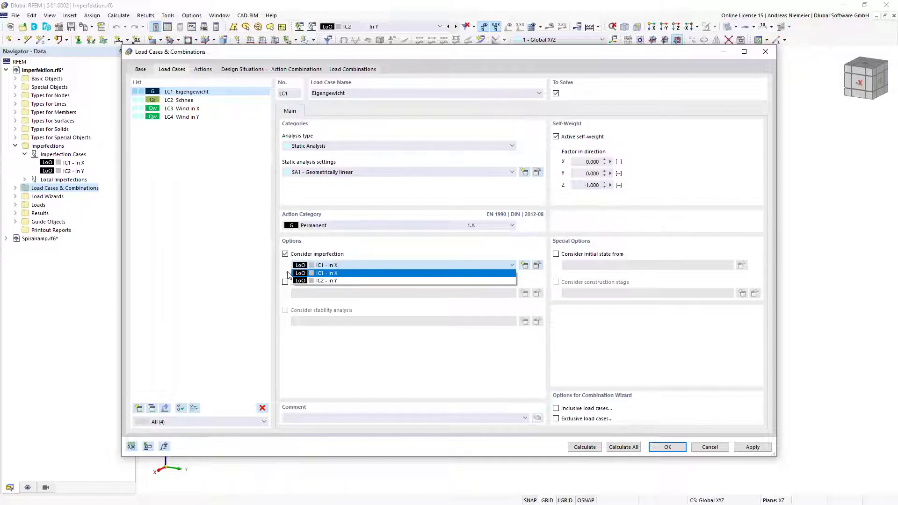
click(307, 255)
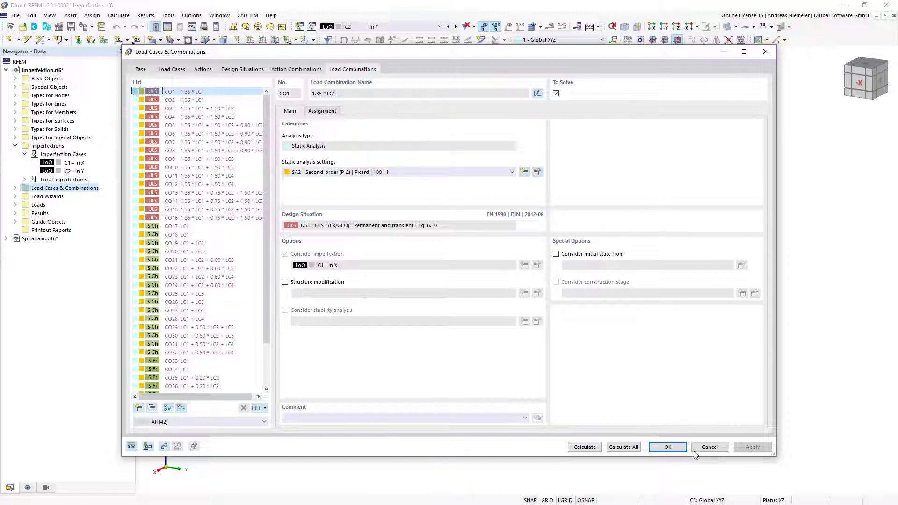
click(709, 447)
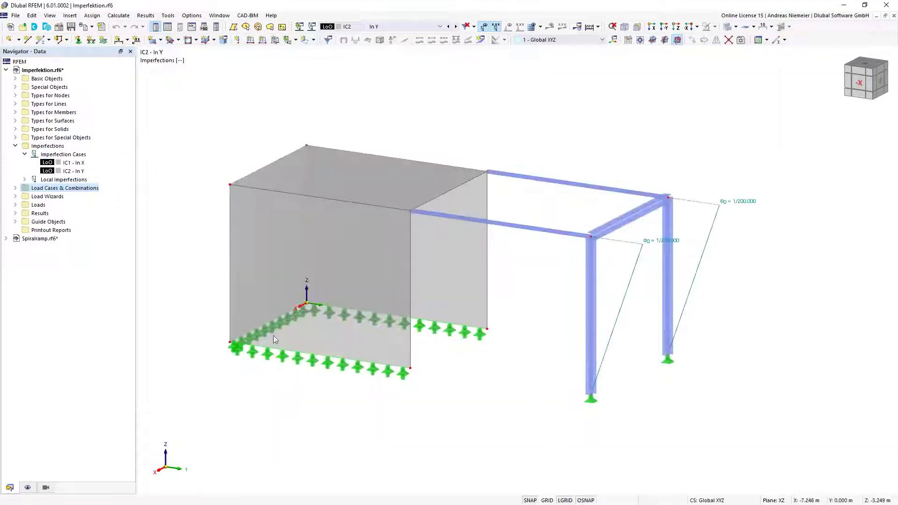
Assign load case LC3 Wind in X to IC1 and LC4 Wind in Y to IC2
click(69, 163)
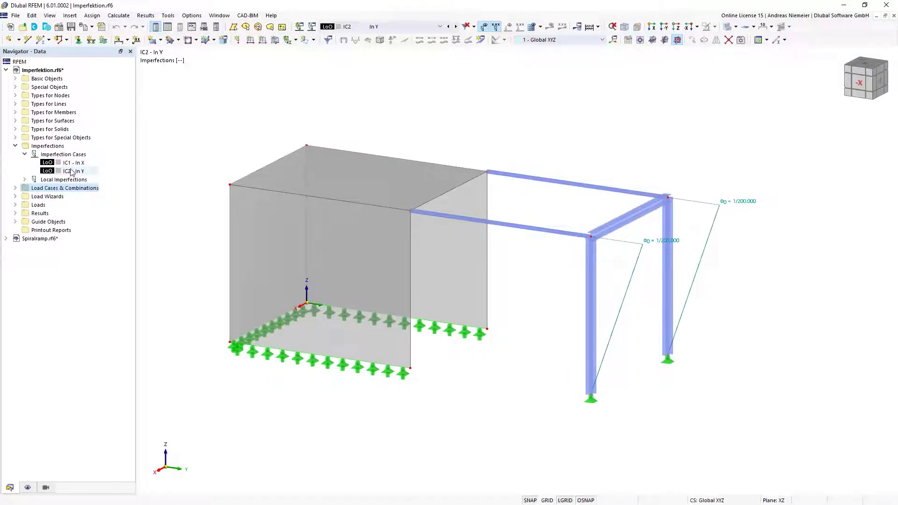
right_click(70, 163)
click(224, 330)
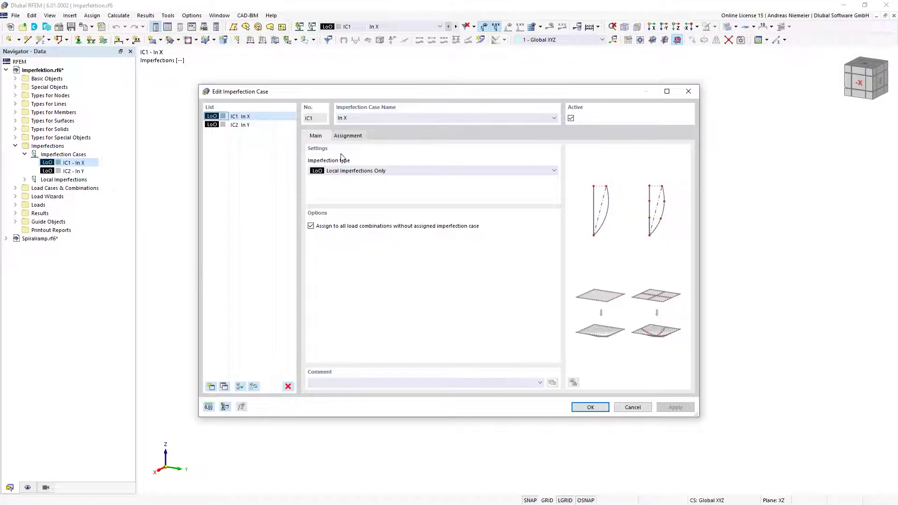
click(349, 136)
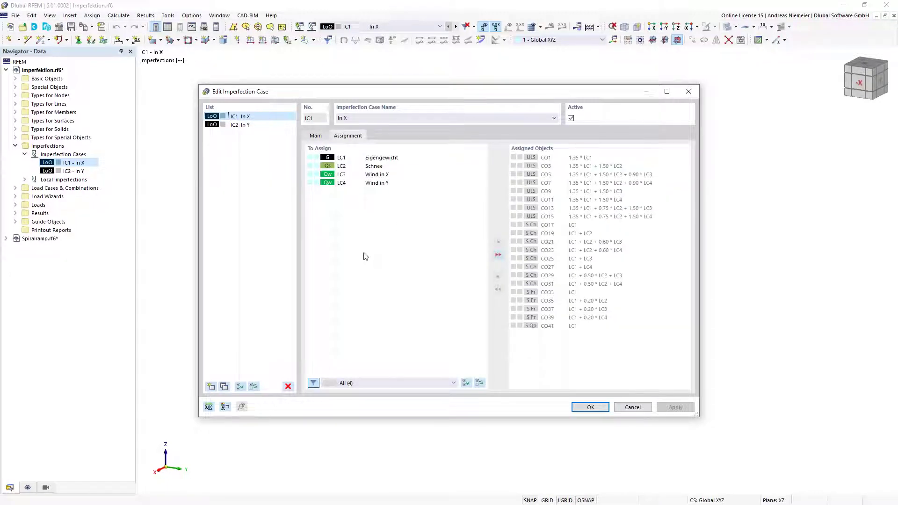
double_click(386, 175)
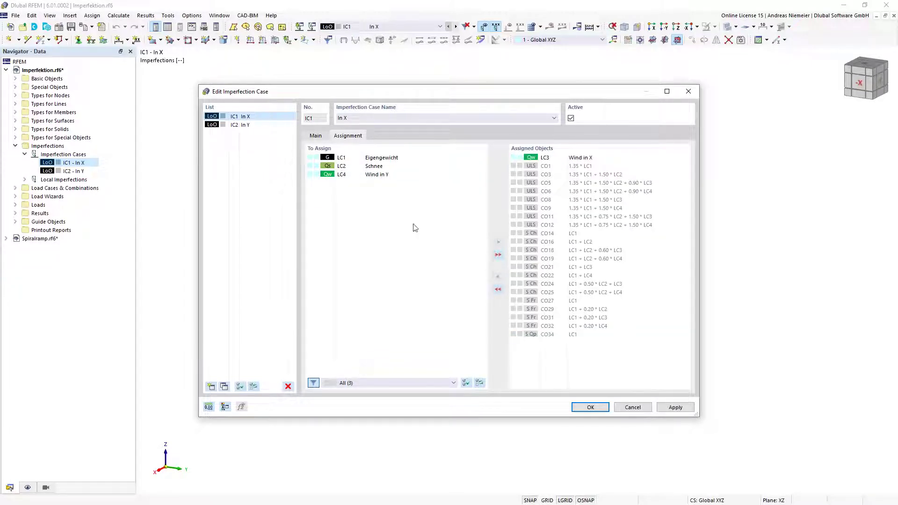
click(255, 125)
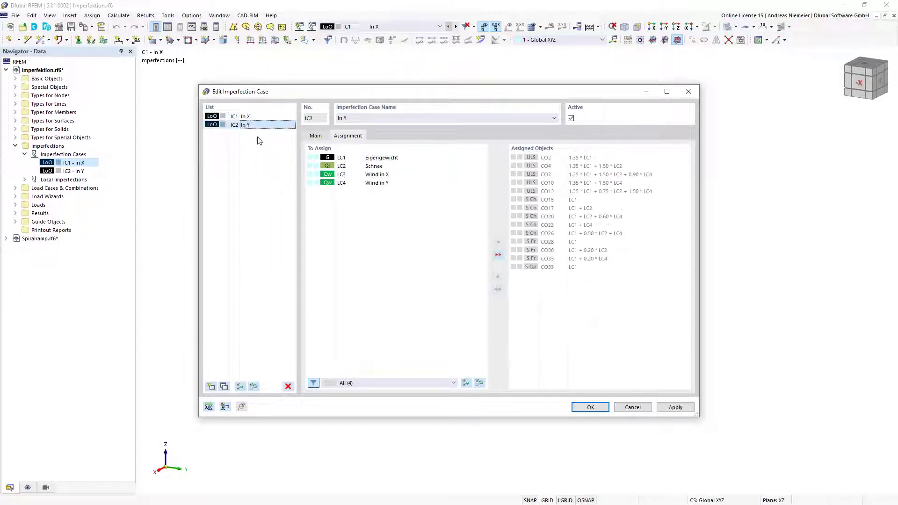
double_click(381, 184)
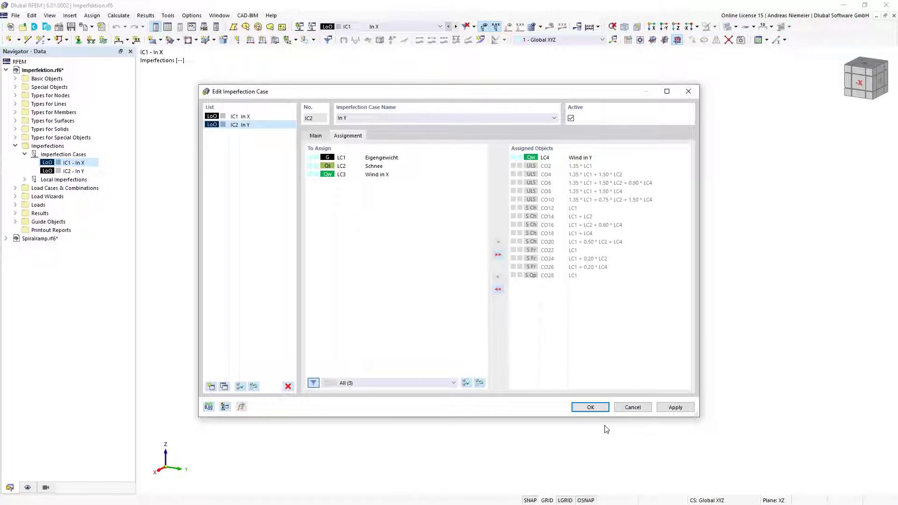
click(590, 407)
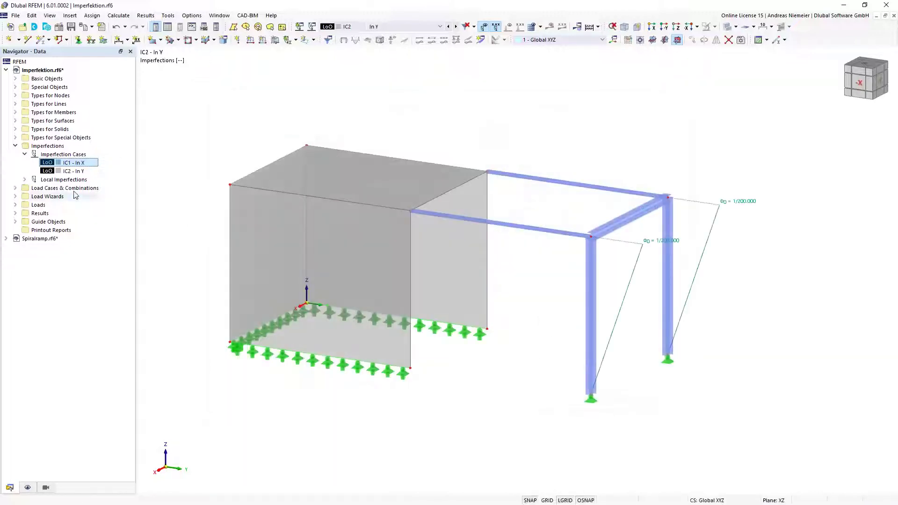
right_click(75, 188)
In Load Cases & Combinations, review the load cases and imperfections of CO1 through CO3
click(103, 196)
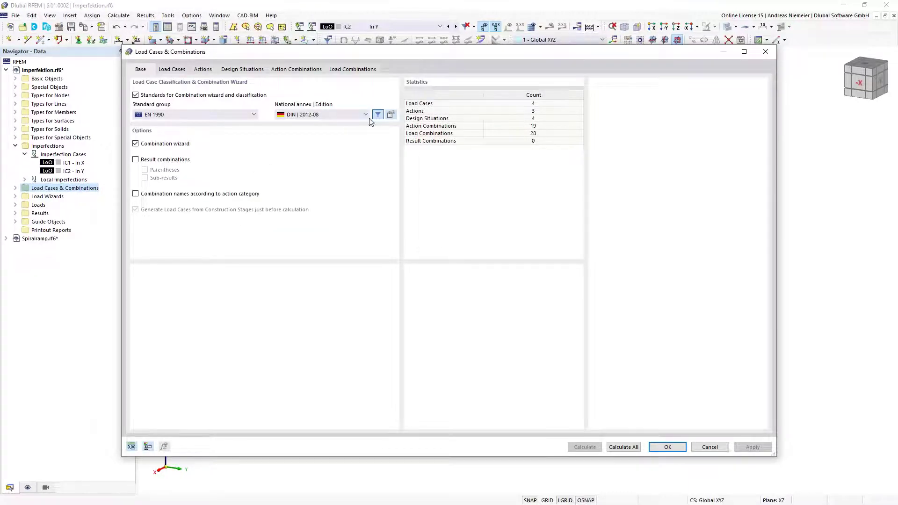
click(353, 69)
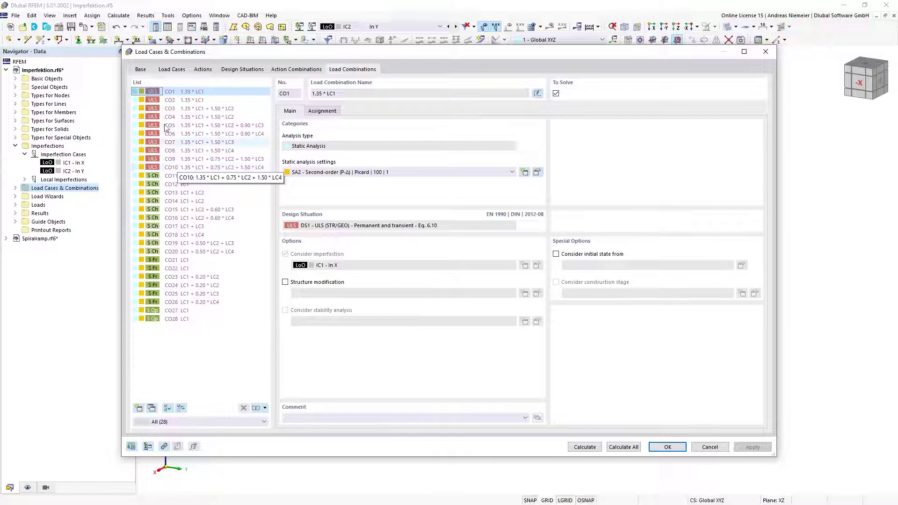
click(328, 112)
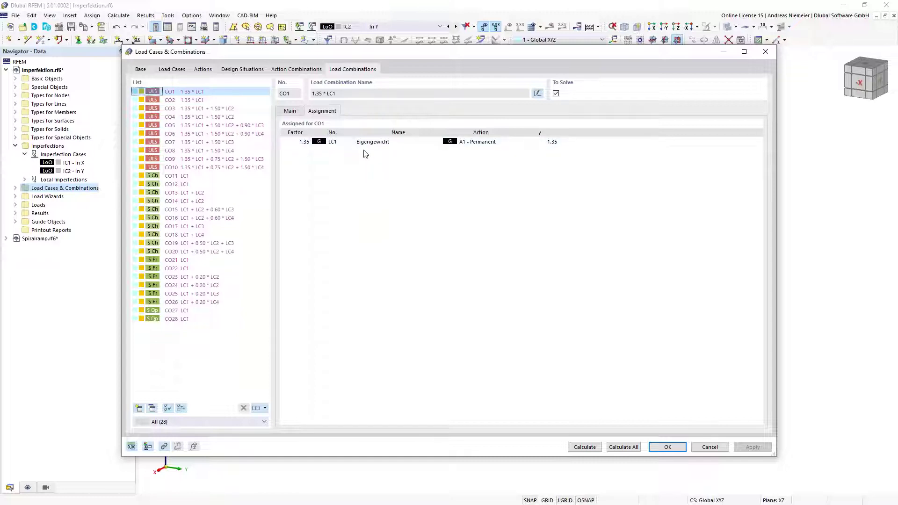
click(204, 100)
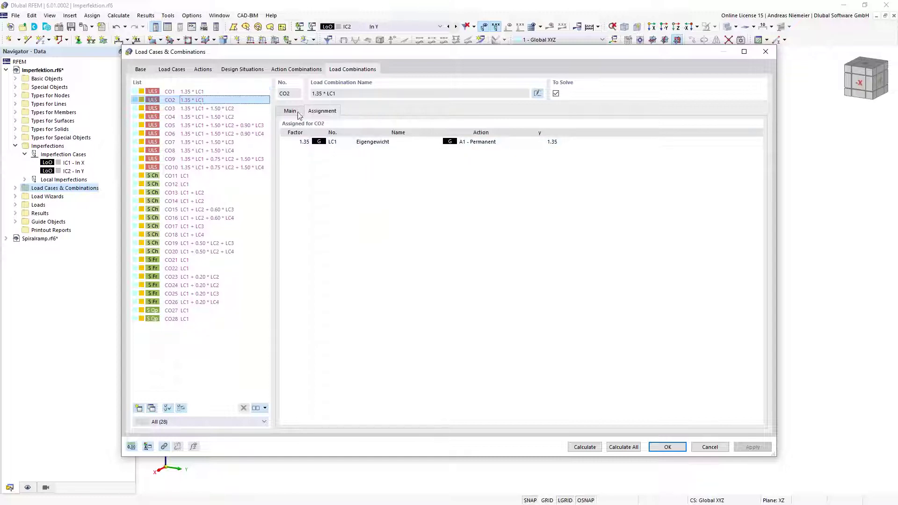
click(290, 111)
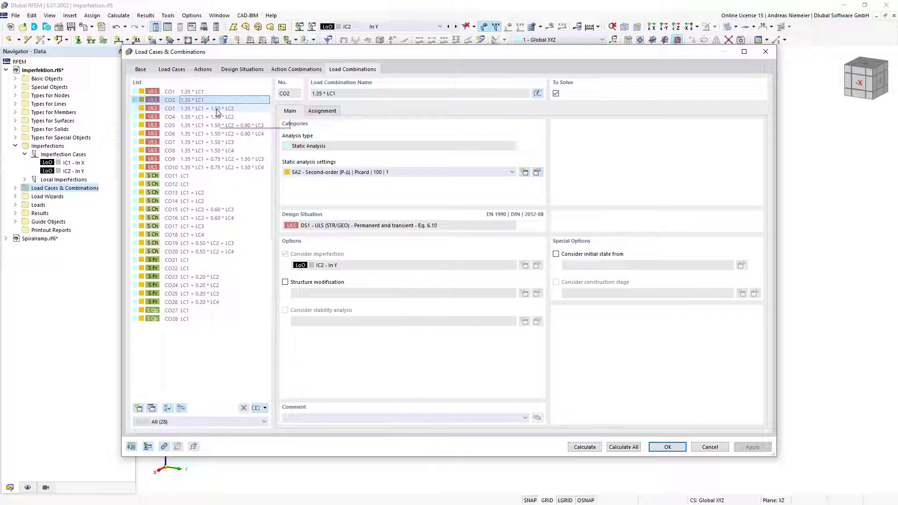
click(206, 91)
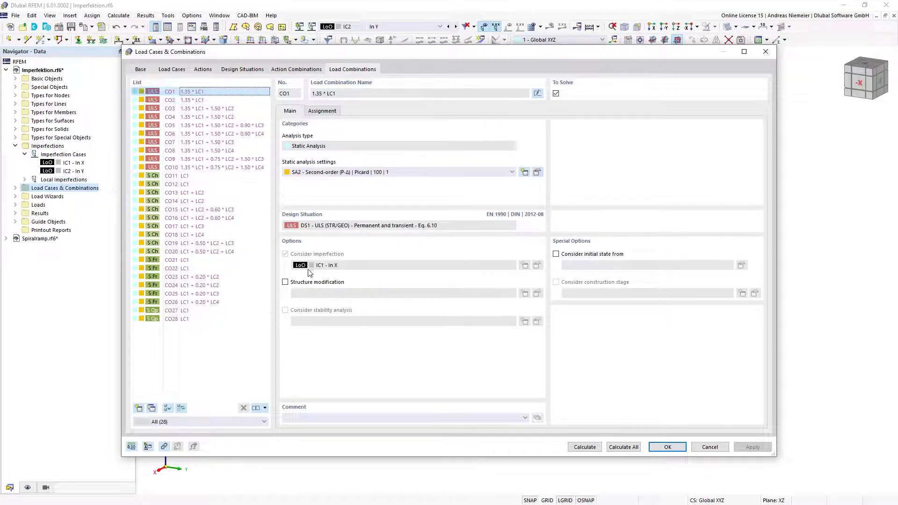
click(246, 100)
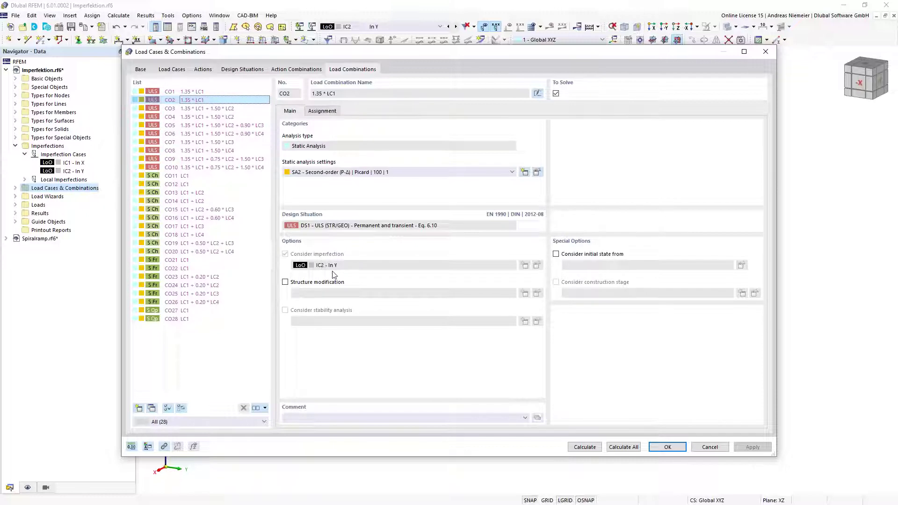
click(219, 109)
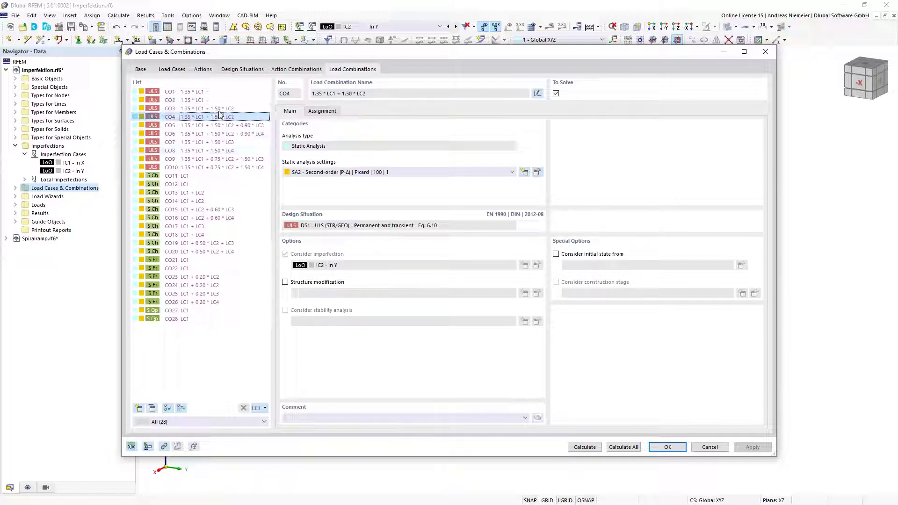
click(321, 111)
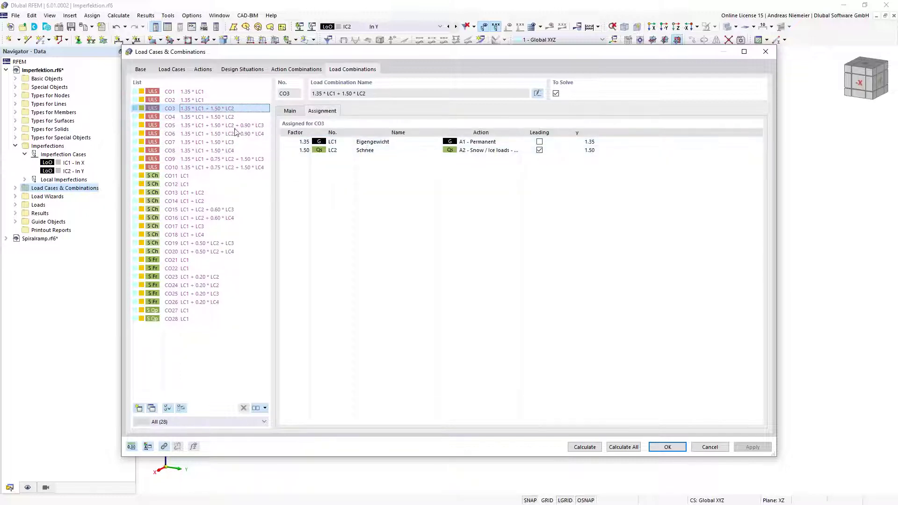
click(289, 114)
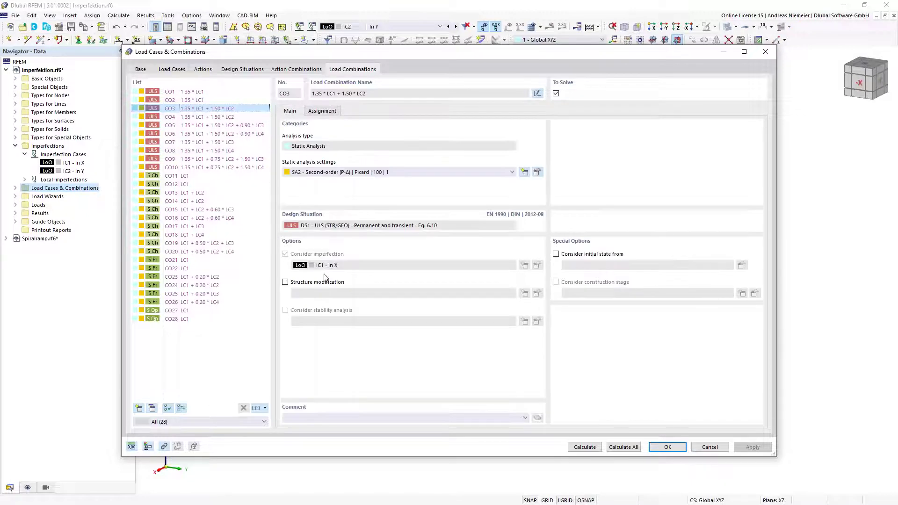
Check CO4 and CO5, review CO6's second-order settings with IC2 - In Y, and confirm
click(220, 117)
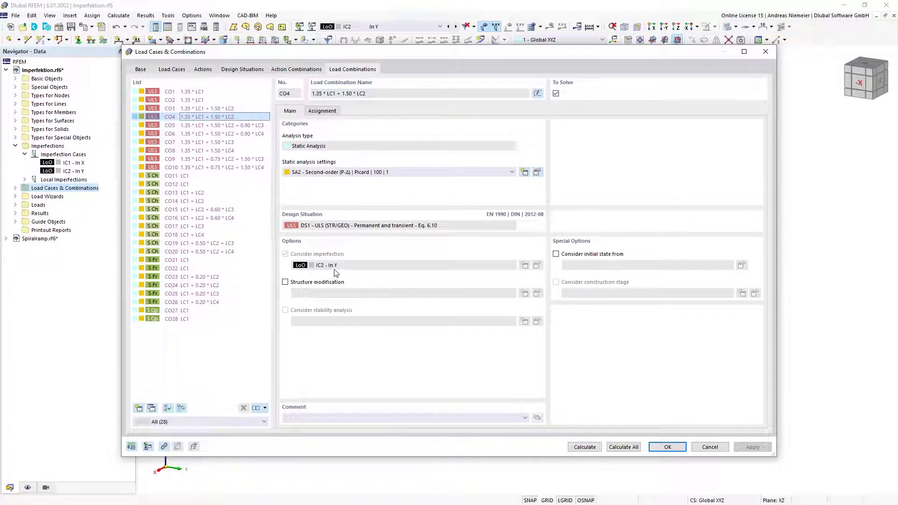
click(215, 126)
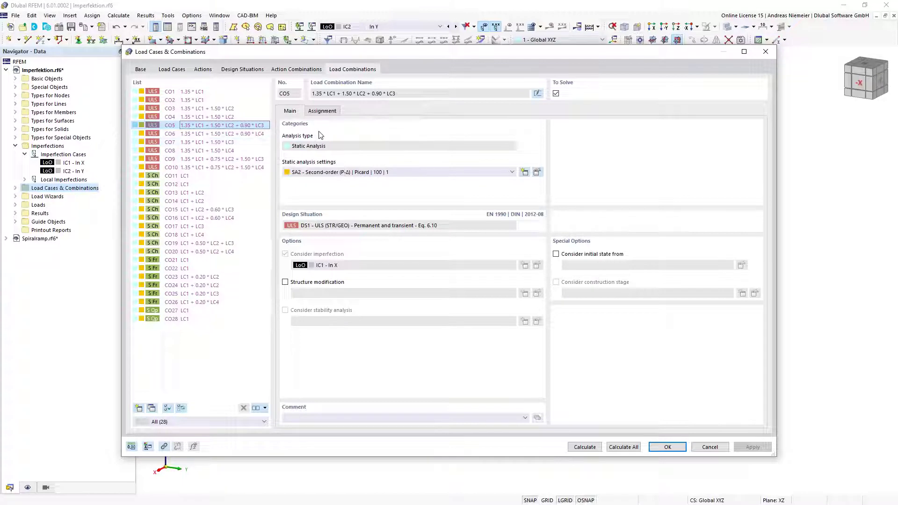
click(323, 111)
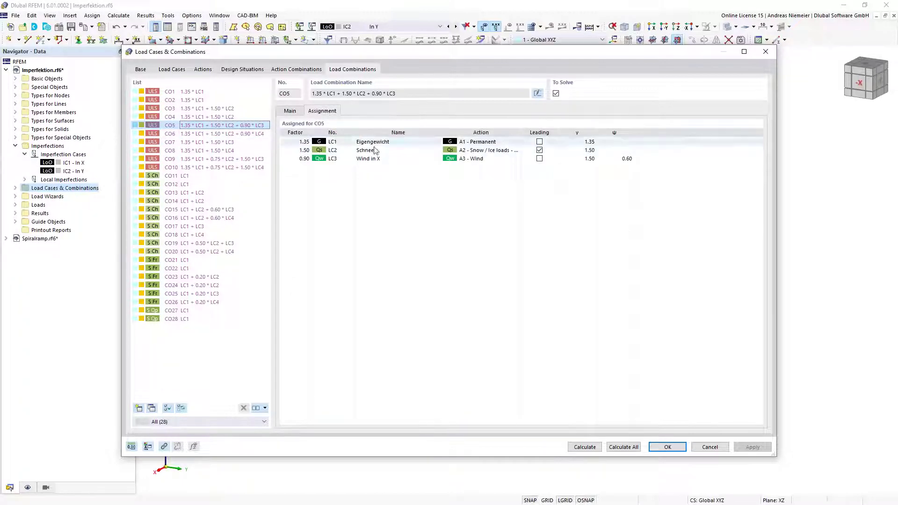
click(289, 111)
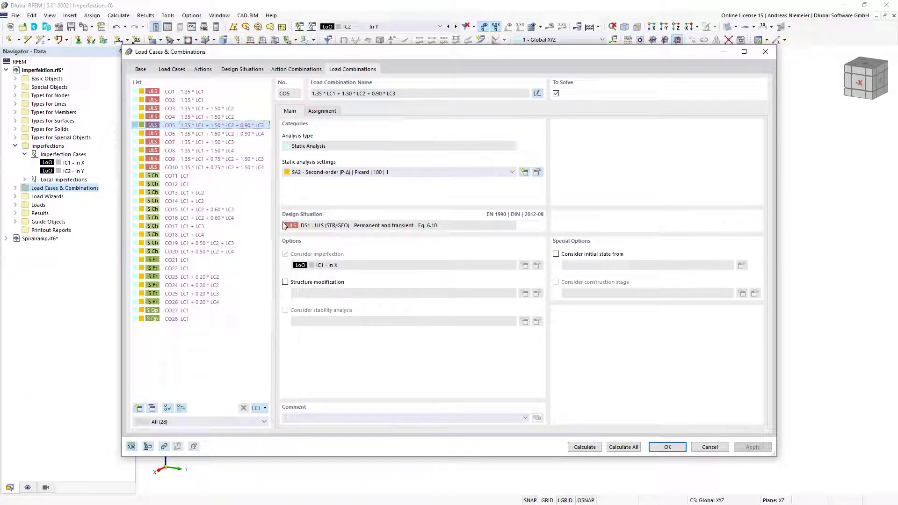
click(256, 136)
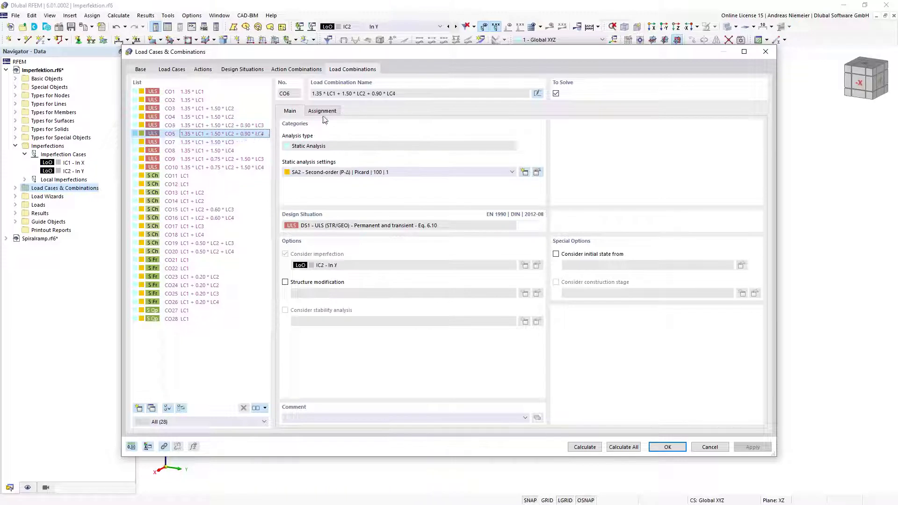
click(321, 111)
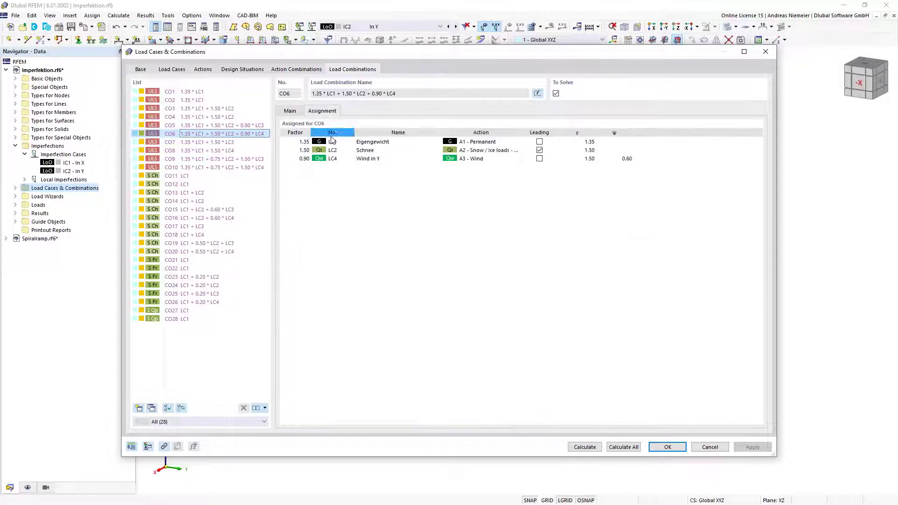
click(290, 111)
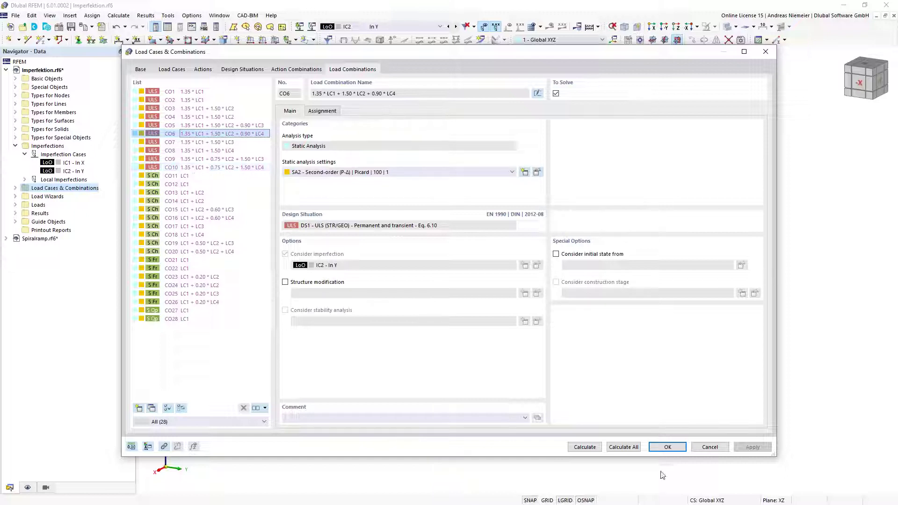
click(674, 450)
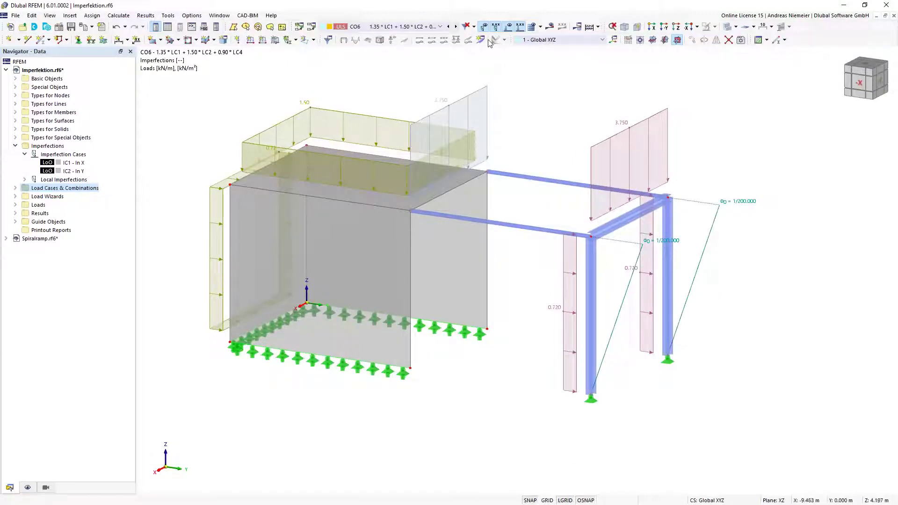
Hide the loads and display IC1 - In X with its sway imperfections from a near-front view
click(507, 27)
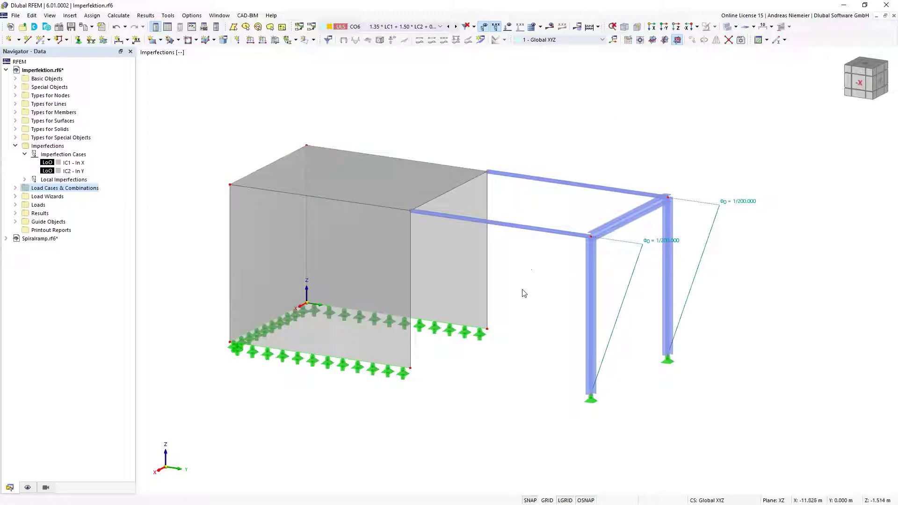
middle_drag(540, 337, 552, 91)
click(440, 26)
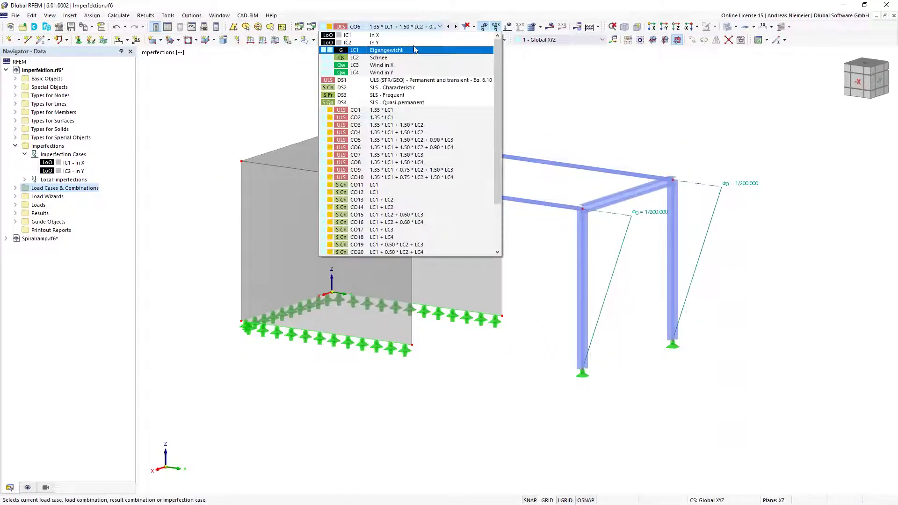
click(422, 44)
ctrl+middle_drag(633, 267, 494, 308)
click(466, 345)
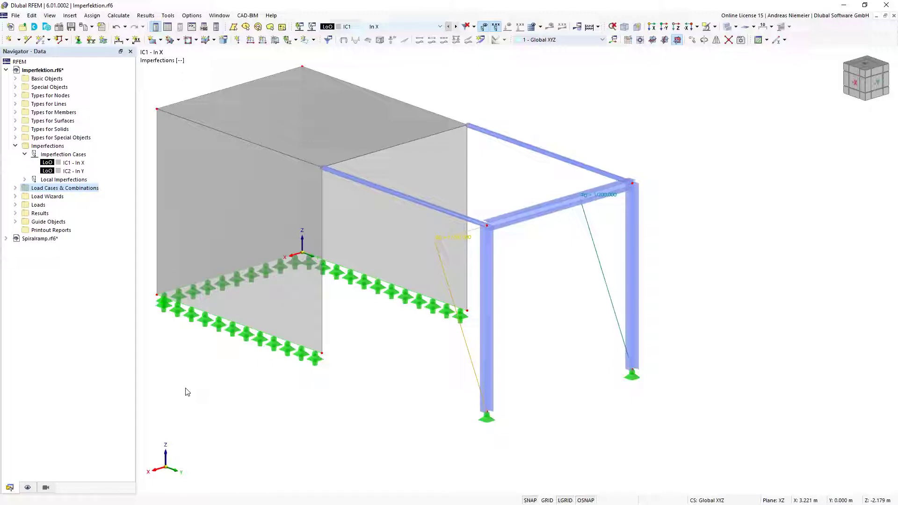
click(355, 384)
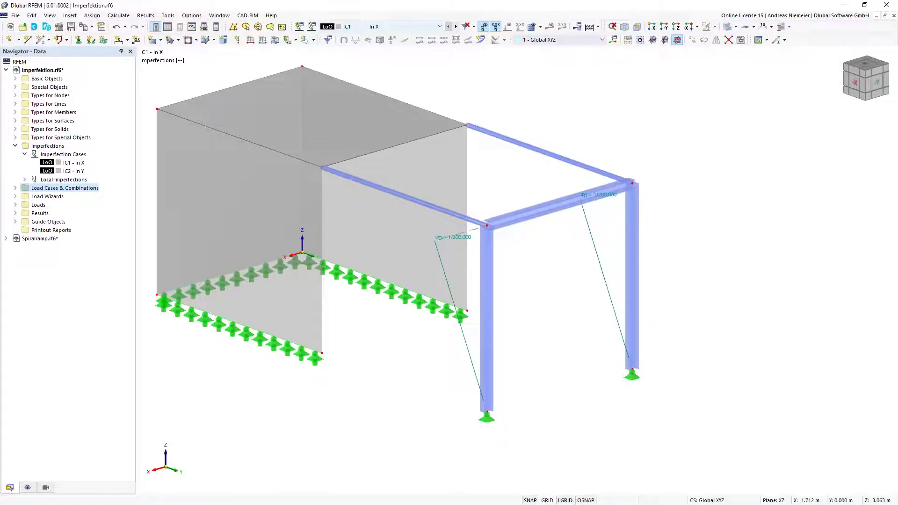
scroll(367, 380, up, 3)
scroll(388, 372, down, 2)
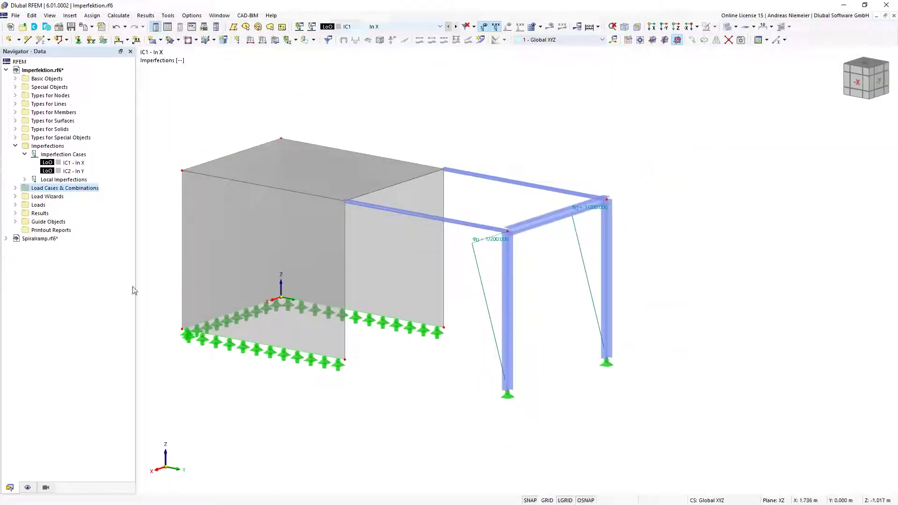
double_click(77, 163)
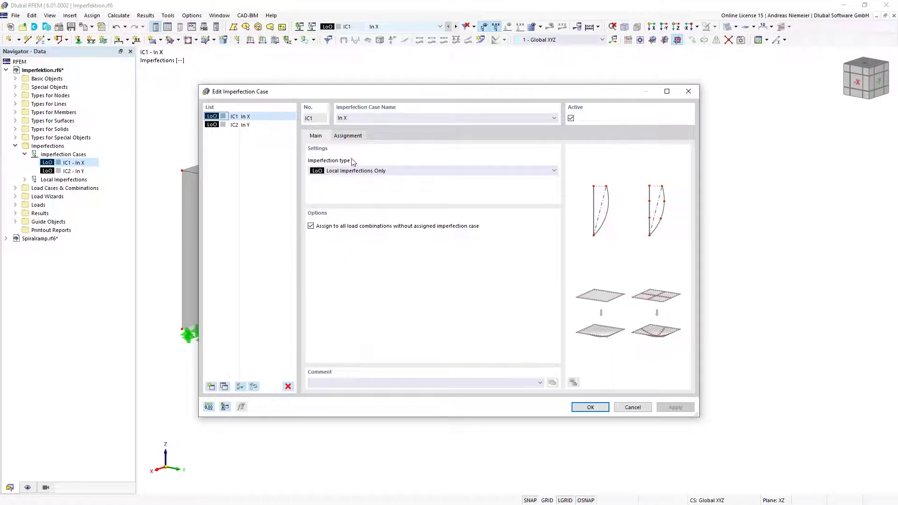
Set IC1's imperfection type to Initial Sway via Table, acting in direction X only
click(345, 172)
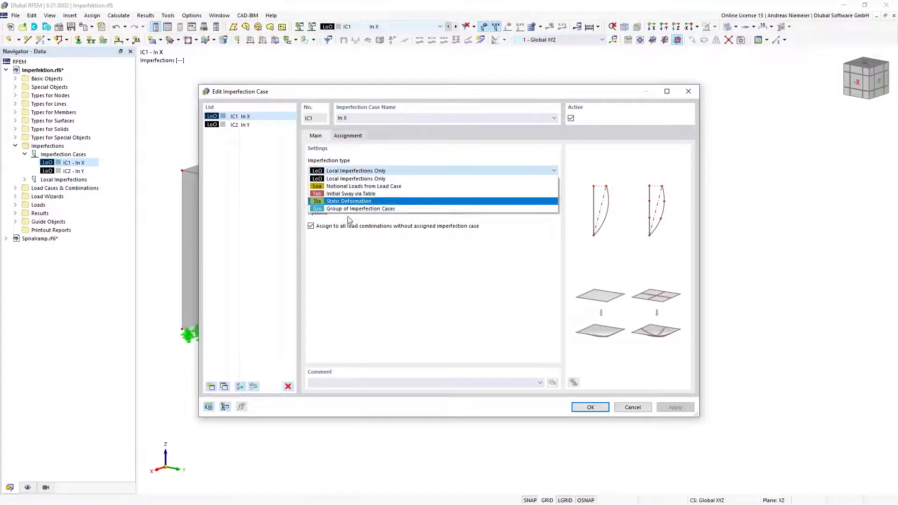
click(357, 194)
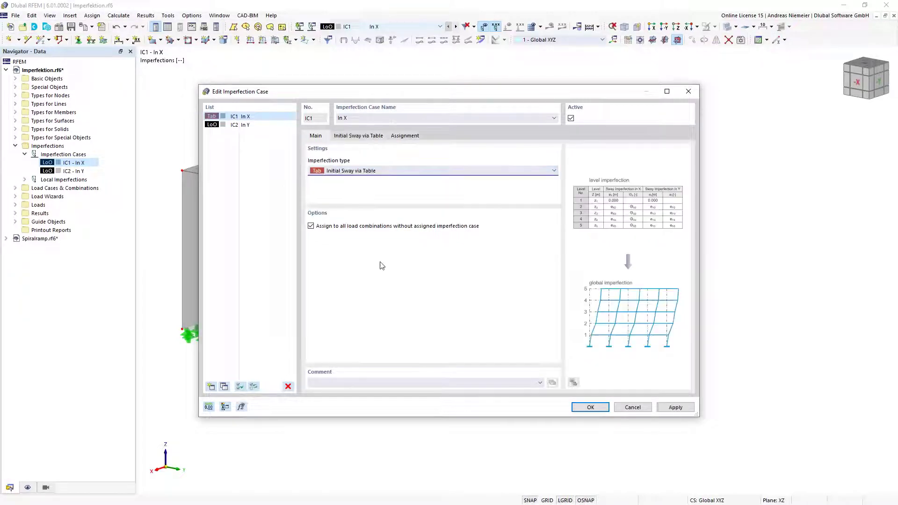
click(367, 136)
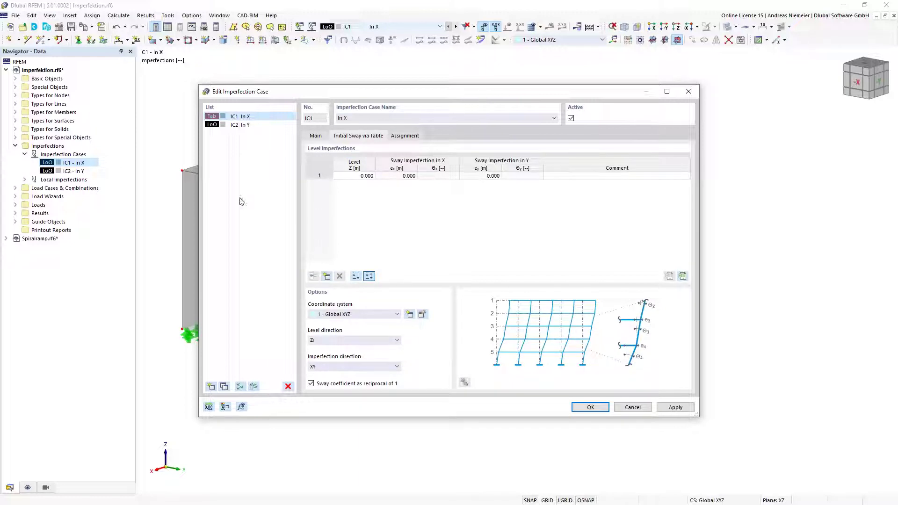
drag(334, 94, 437, 102)
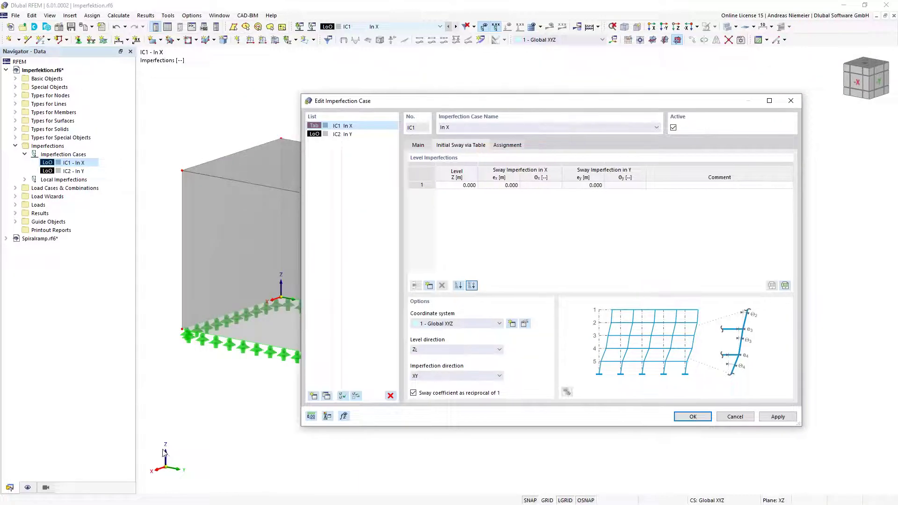
click(456, 376)
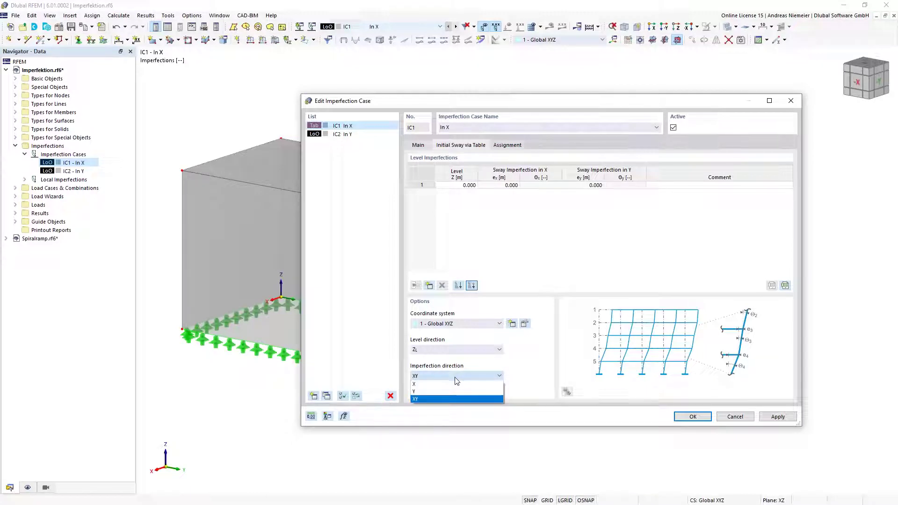
click(454, 384)
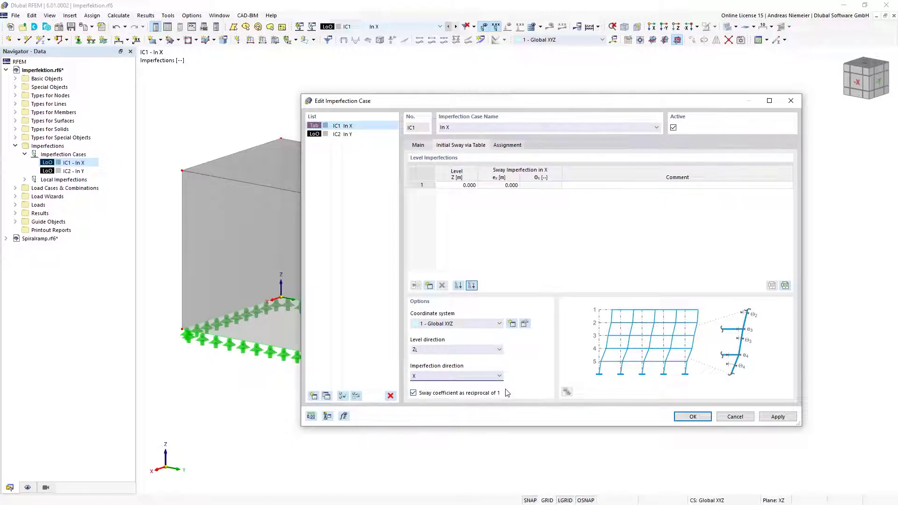
Enter a sway table level at Z 4.000 m with Θx 1/200 and confirm
click(428, 286)
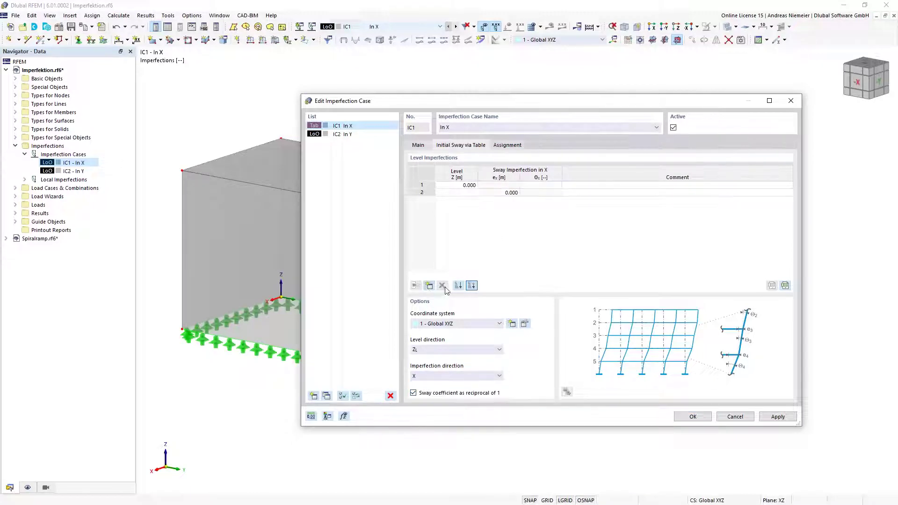
click(469, 193)
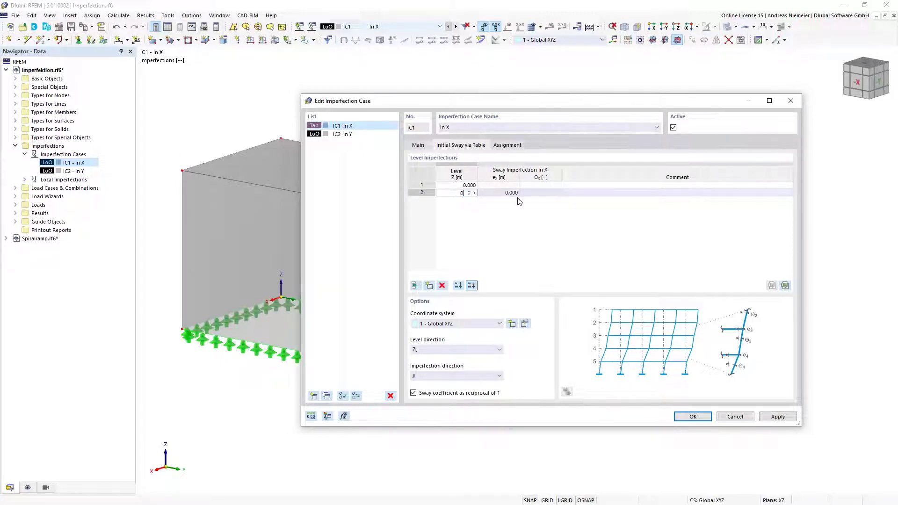
key(Up)
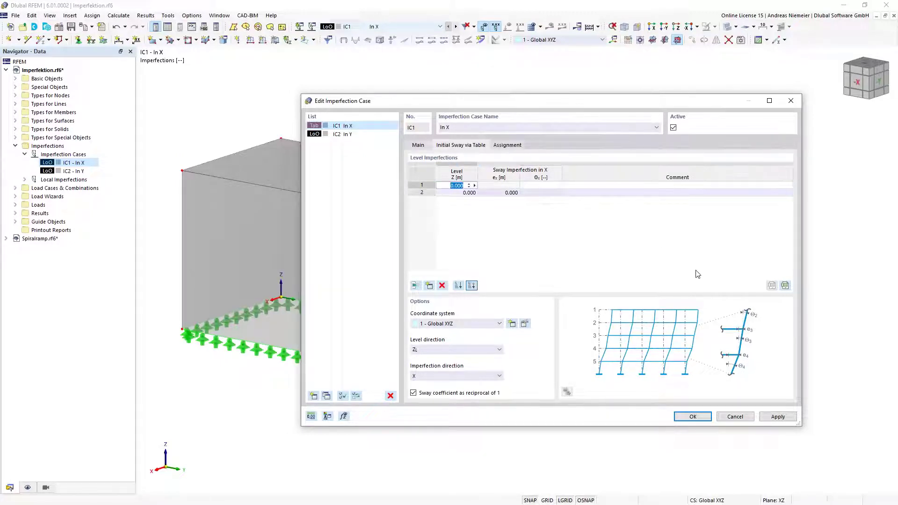
text(4)
key(Tab)
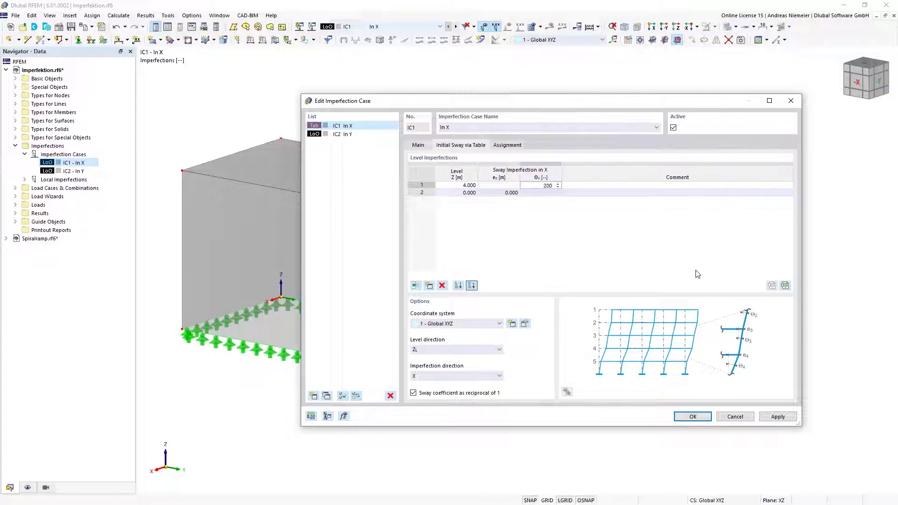
key(Tab)
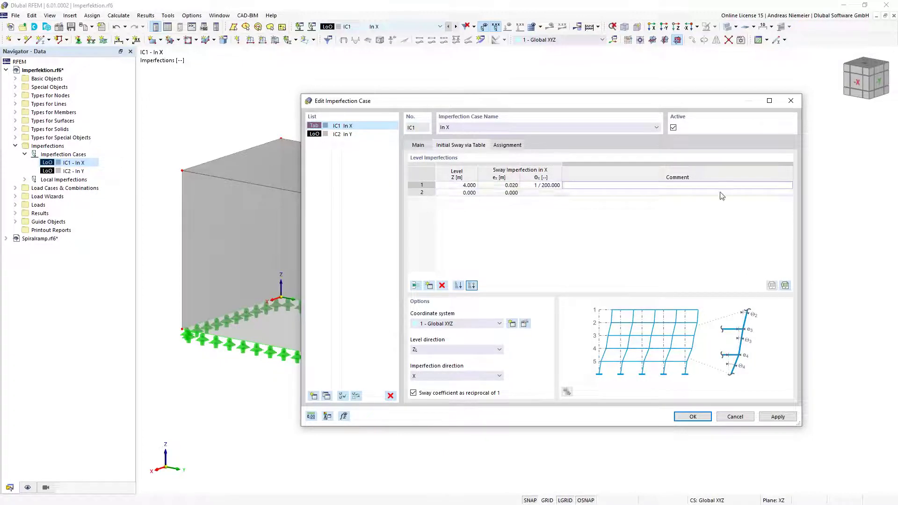
click(703, 418)
click(702, 418)
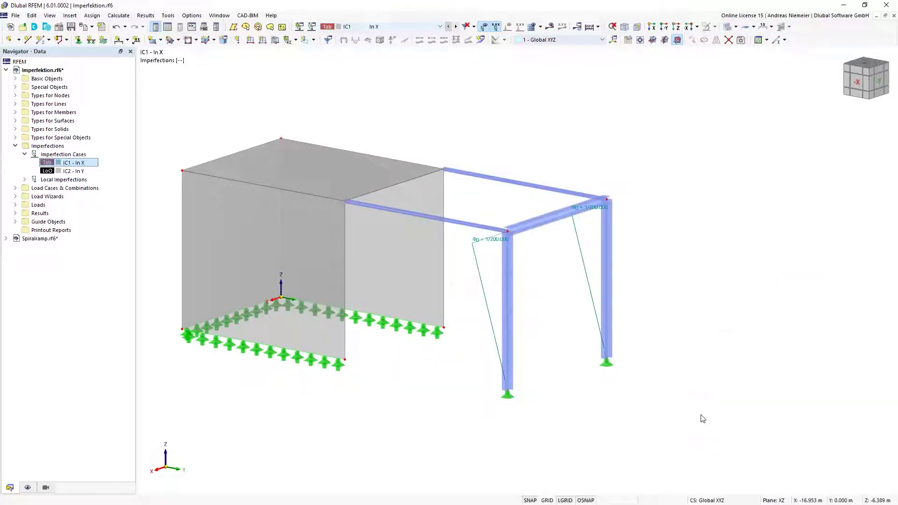
Delete the column's member sway imperfection and request the IC1 - In X results
click(589, 283)
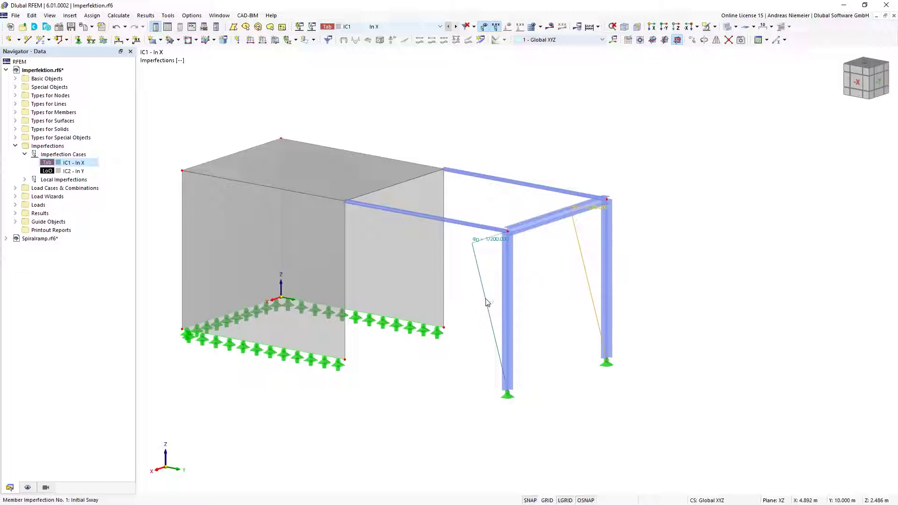
key(Delete)
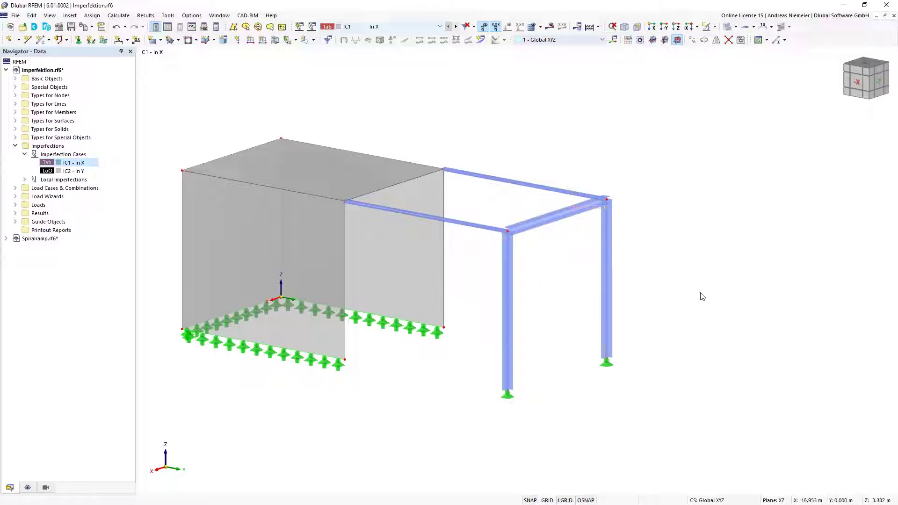
click(555, 29)
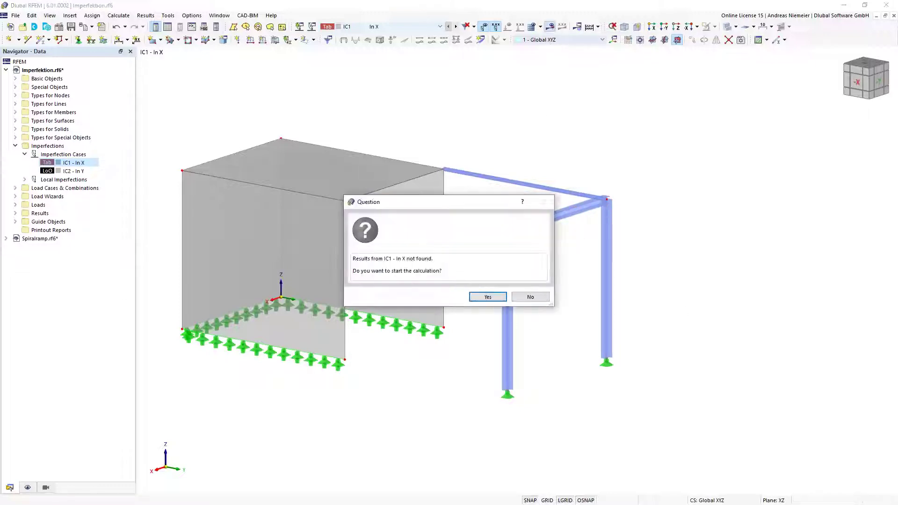
Calculate IC1 - In X, inspect its deformations, then close Imperfektion.rf6 without saving
click(487, 295)
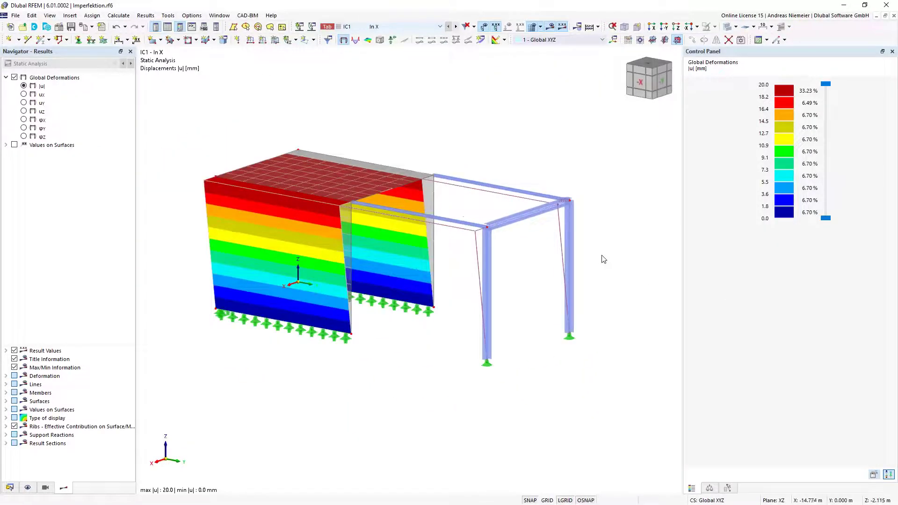
mouse_move(536, 275)
ctrl+middle_down()
mouse_move(376, 277)
mouse_move(521, 276)
ctrl+middle_up()
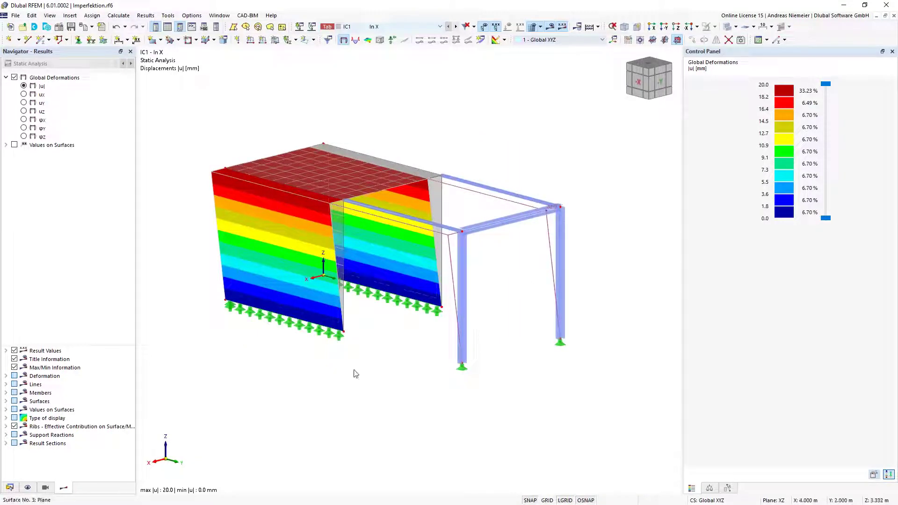
ctrl+middle_drag(427, 349, 475, 275)
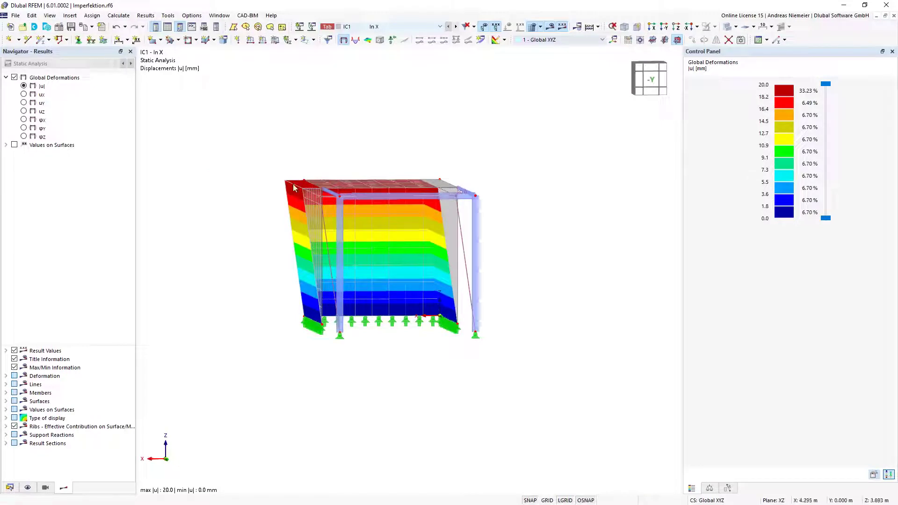
middle_drag(309, 162, 309, 161)
scroll(310, 161, down, 2)
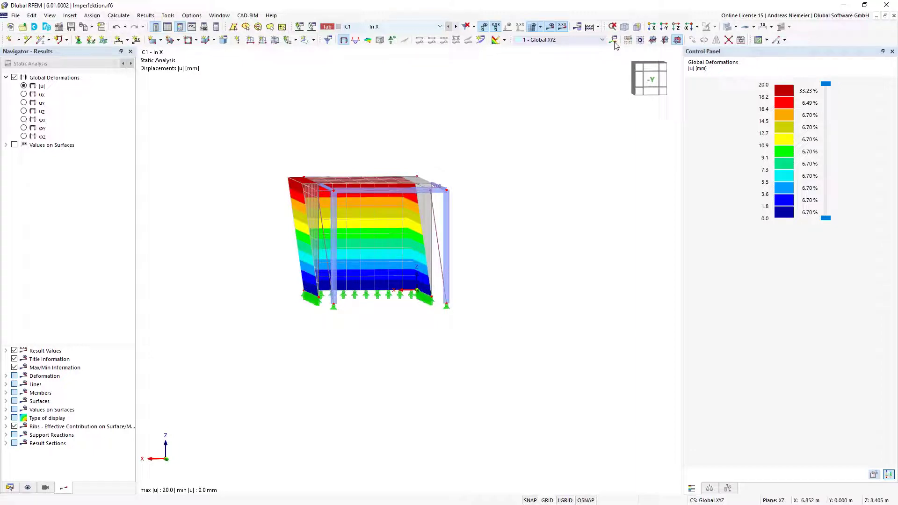
click(625, 28)
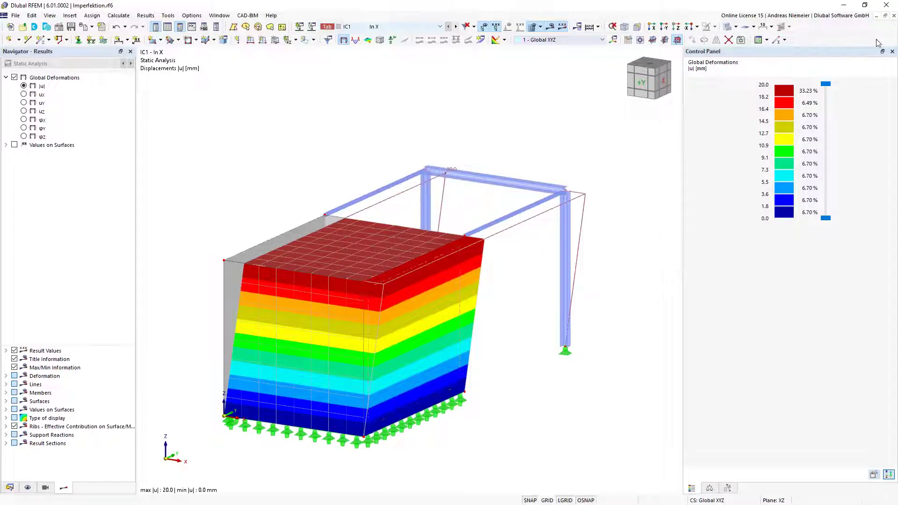
click(894, 16)
click(490, 298)
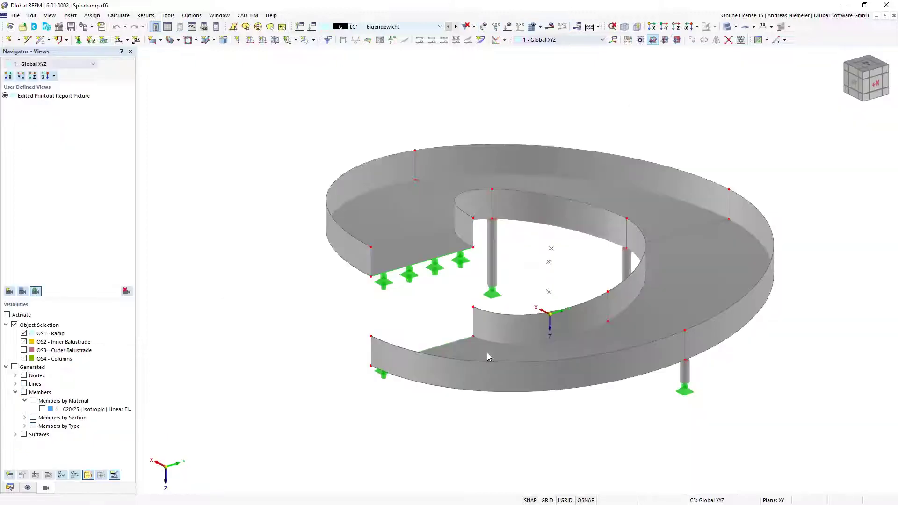
Switch the Navigator to Data and add a new printout report under Printout Reports
middle_drag(518, 257, 424, 290)
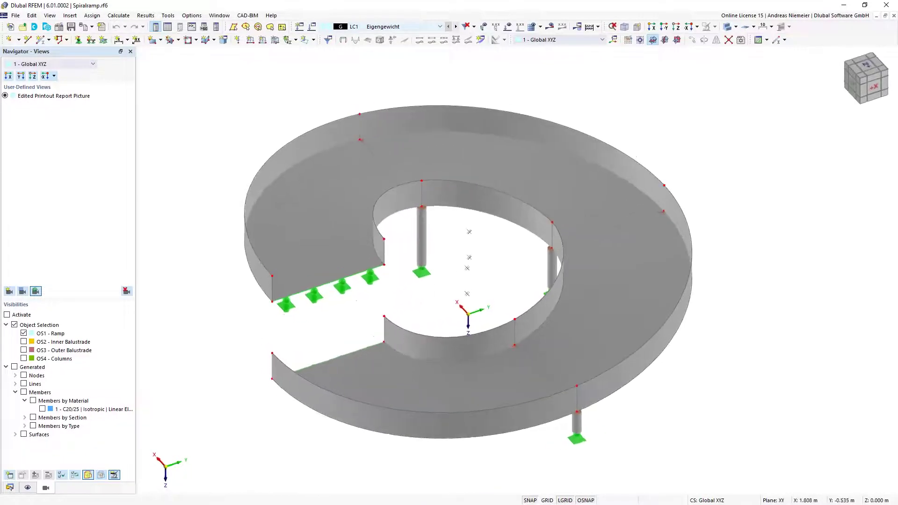
scroll(425, 290, down, 3)
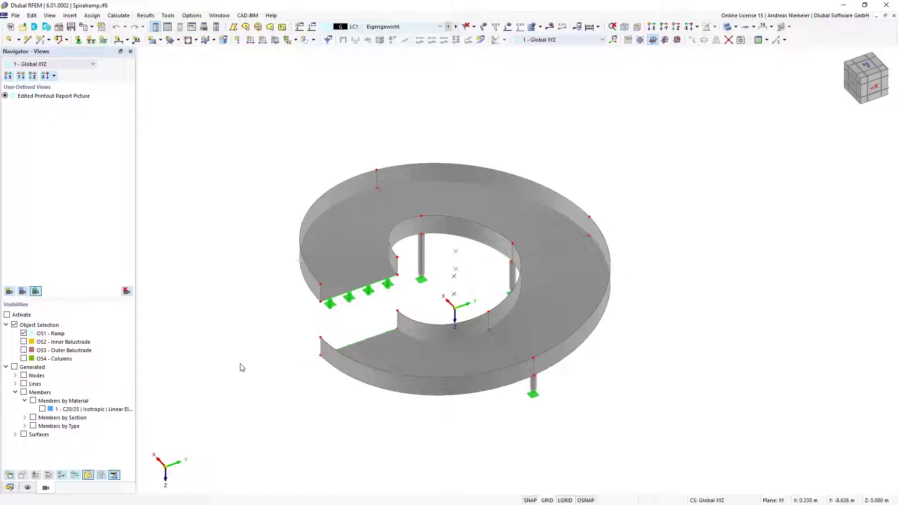
click(10, 488)
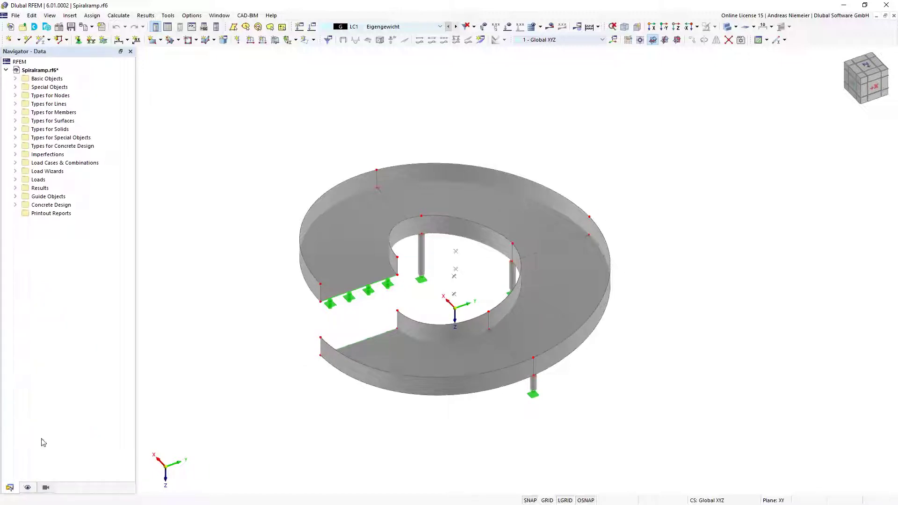
right_click(38, 218)
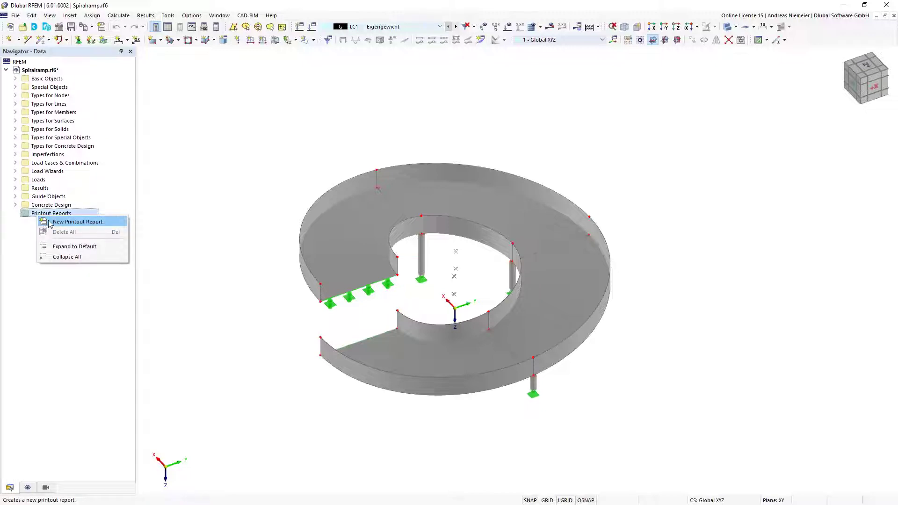
click(51, 222)
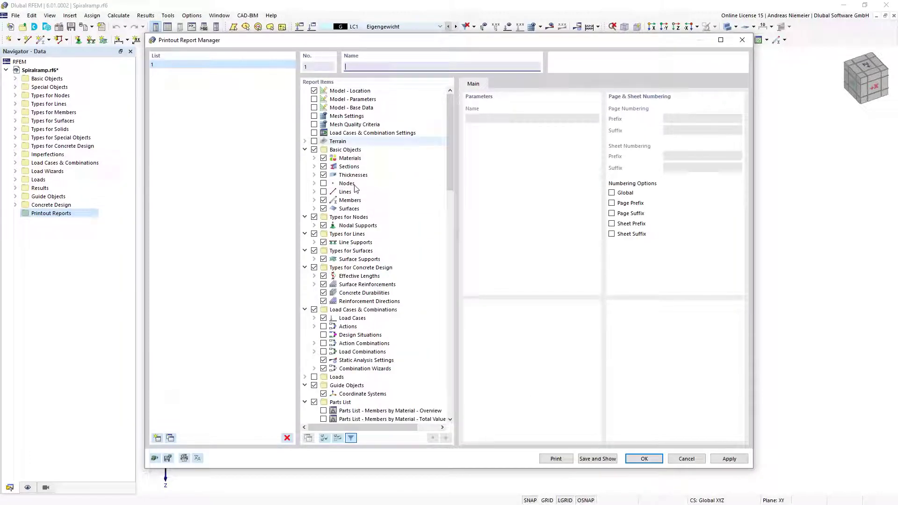
Exclude Nodes and Lines support forces and Members internal forces by section from the report
scroll(421, 234, down, 12)
scroll(426, 234, up, 11)
scroll(426, 234, up, 1)
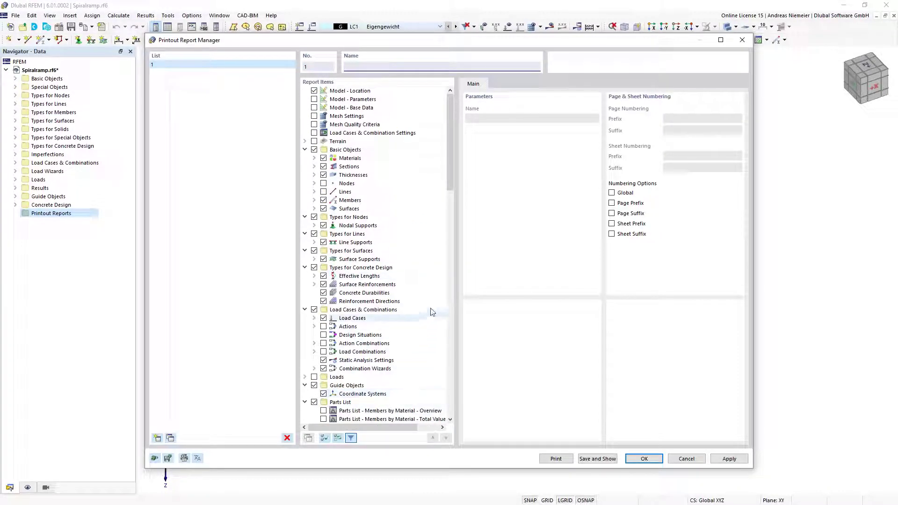
right_click(425, 257)
click(447, 333)
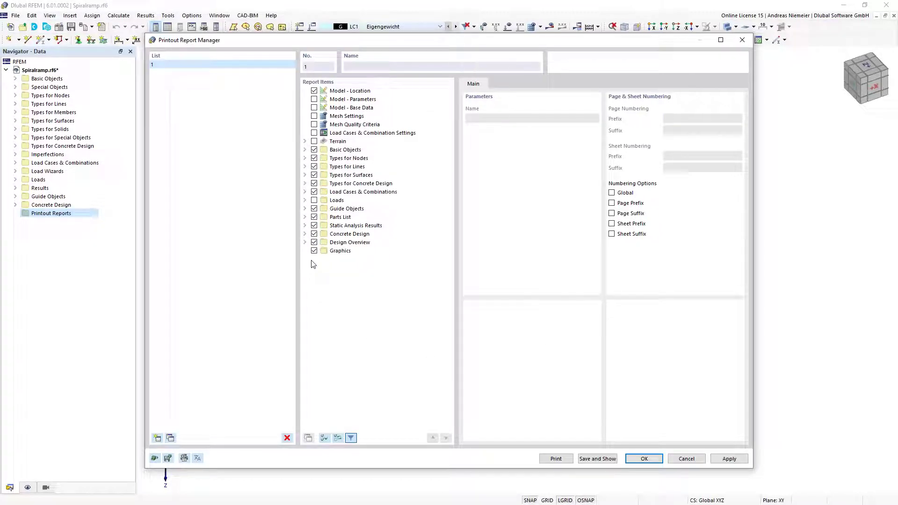
click(305, 226)
scroll(358, 255, down, 3)
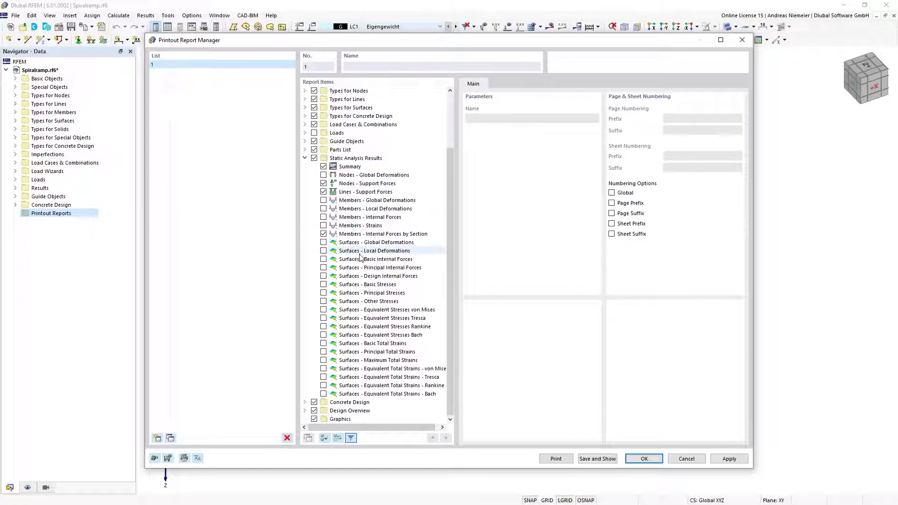
click(323, 184)
click(323, 192)
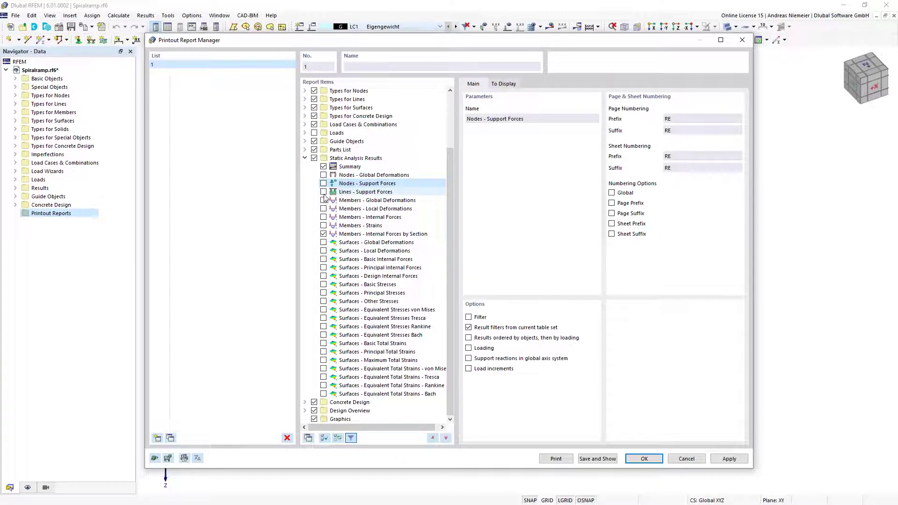
click(324, 234)
click(306, 158)
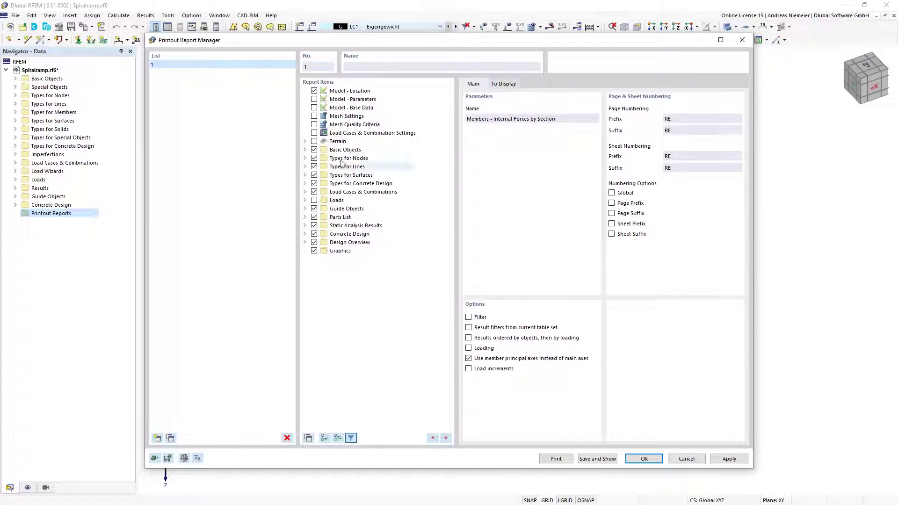
Exclude concrete Errors & Warnings, Not Valid / Deactivated and reinforcement results, then save and show the report
click(305, 234)
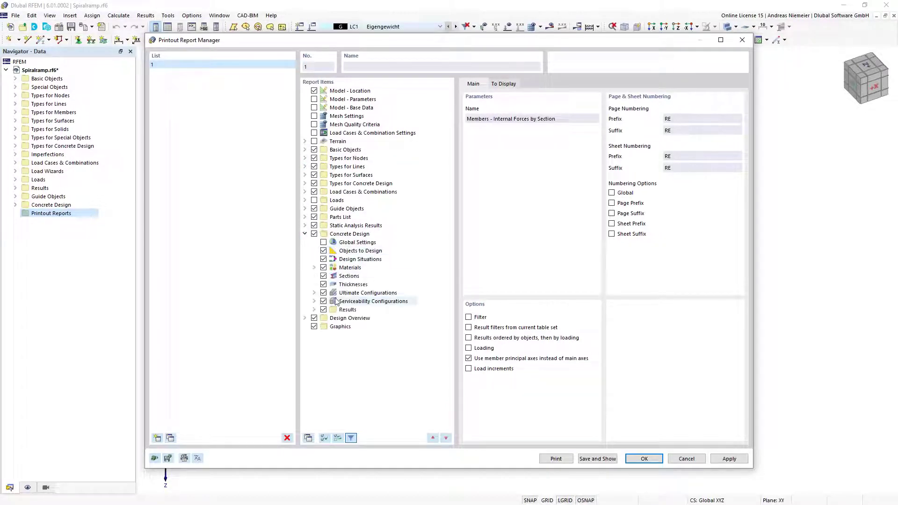
click(314, 310)
scroll(328, 281, down, 3)
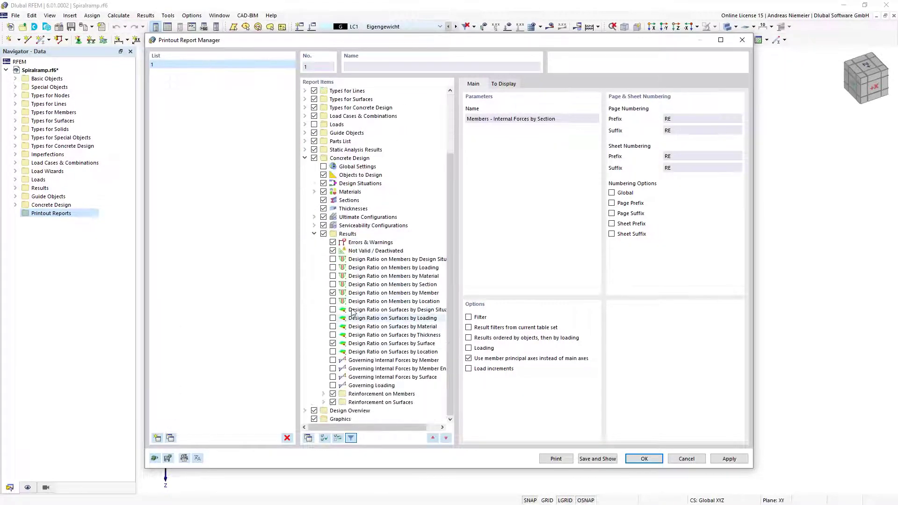
click(332, 251)
click(332, 243)
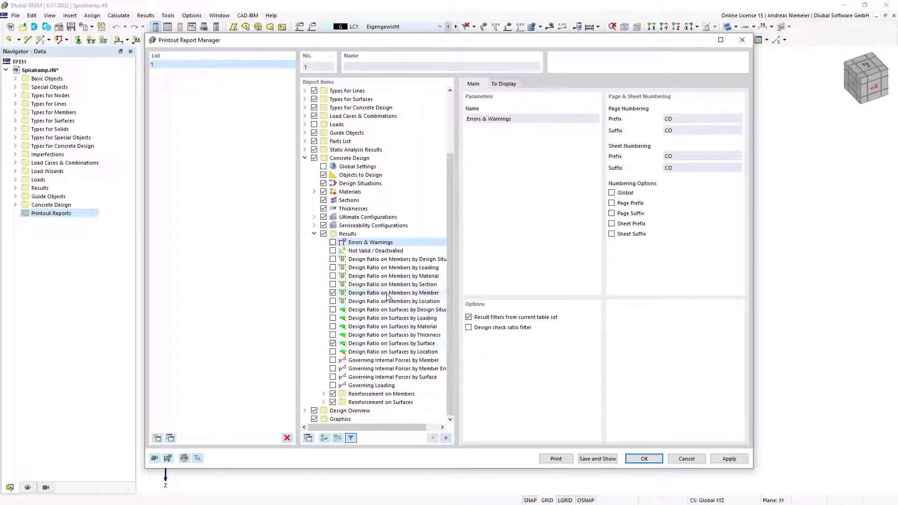
click(389, 293)
click(380, 345)
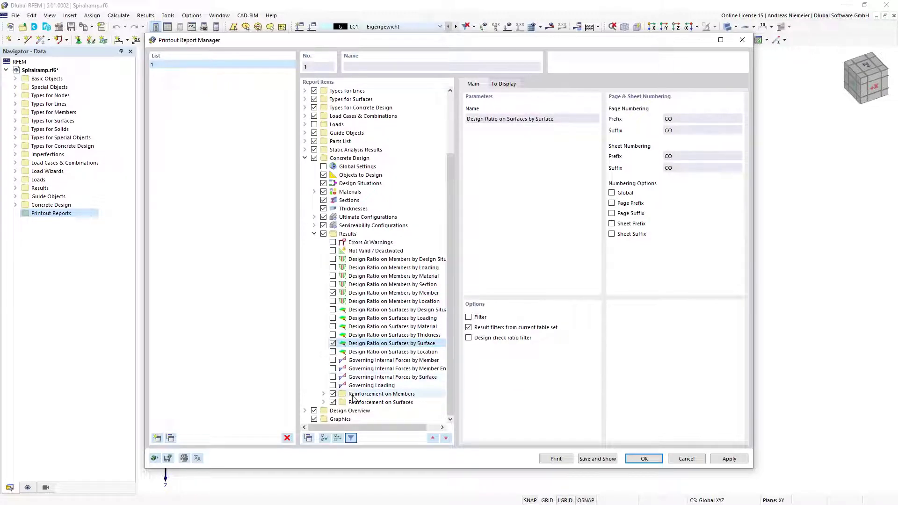
click(333, 394)
click(332, 402)
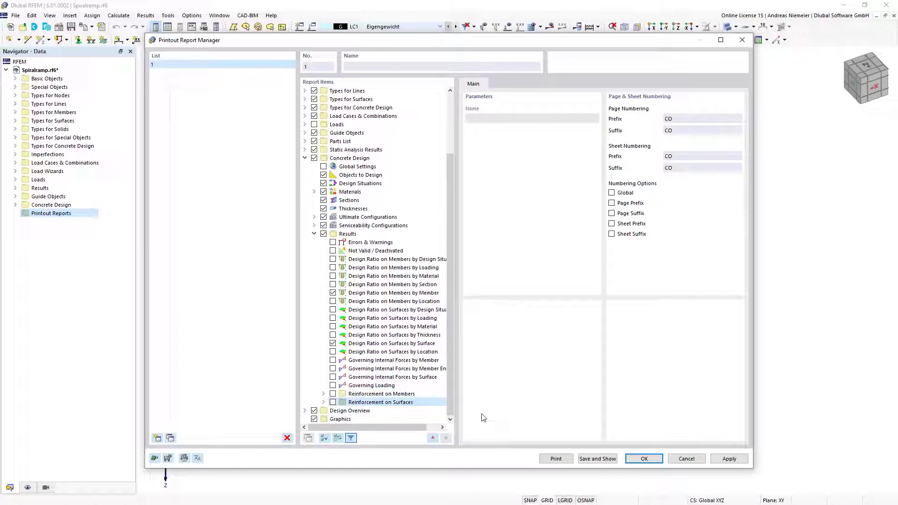
click(598, 459)
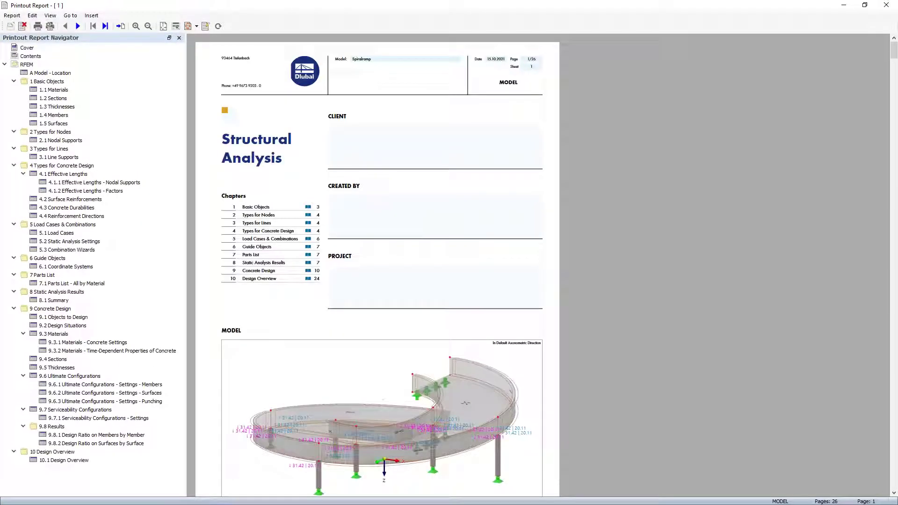
Close the printout report window and bring it back up
click(866, 5)
key(alt+F4)
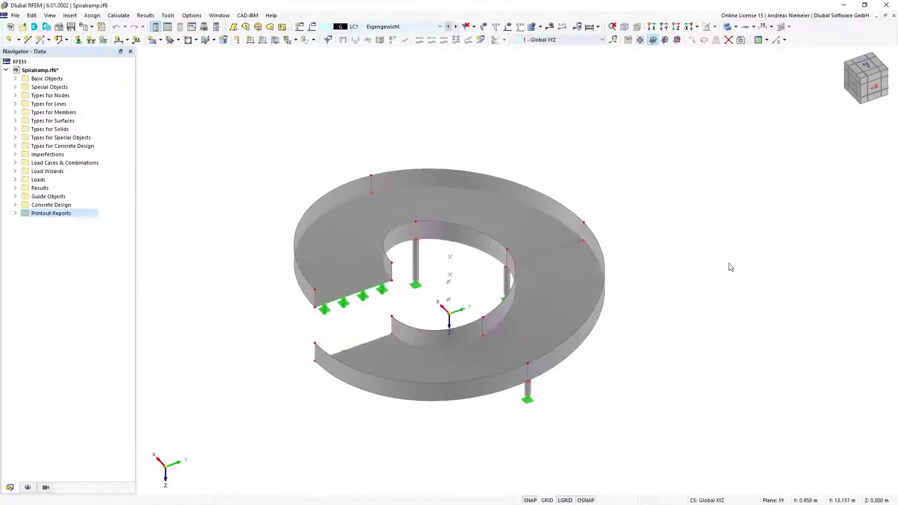
key(alt+Tab)
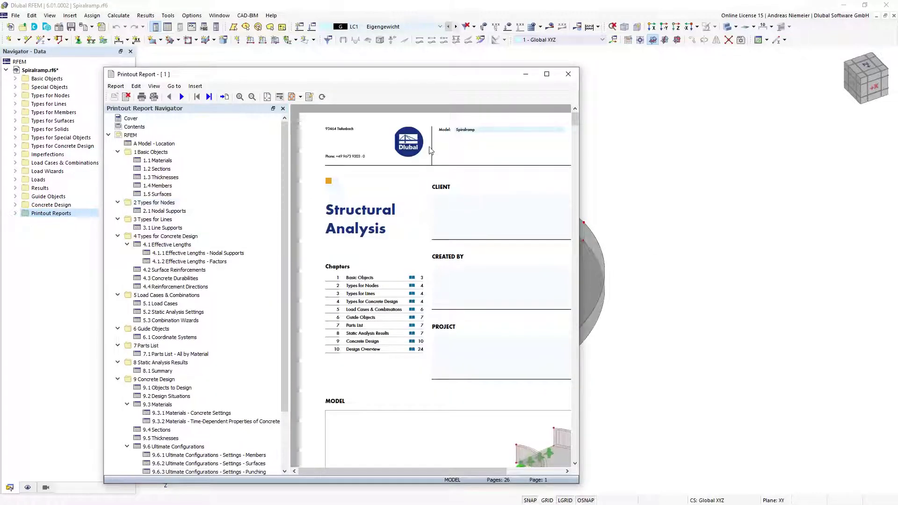
Maximize the report, scroll through its pages to Concrete Durabilities, then restore the window
click(547, 75)
scroll(358, 293, down, 10)
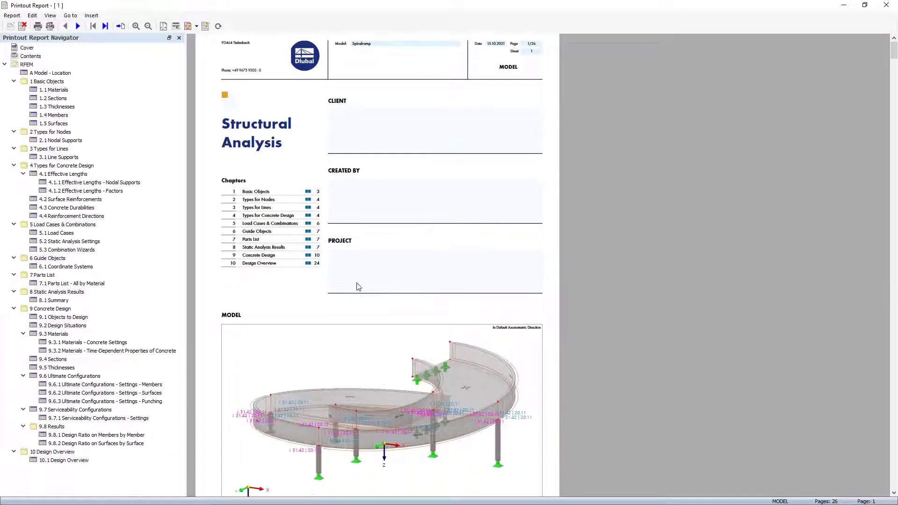
scroll(358, 281, down, 7)
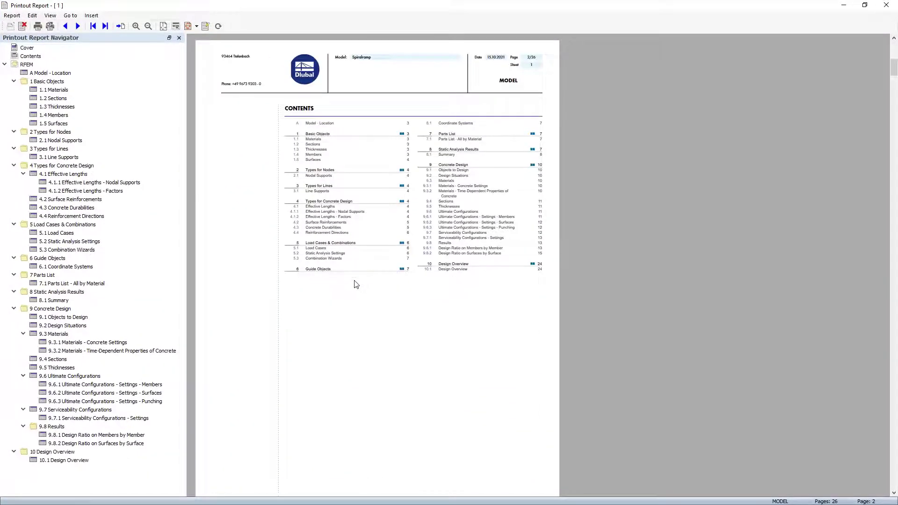
scroll(369, 257, up, 2)
scroll(370, 256, up, 2)
scroll(356, 208, down, 10)
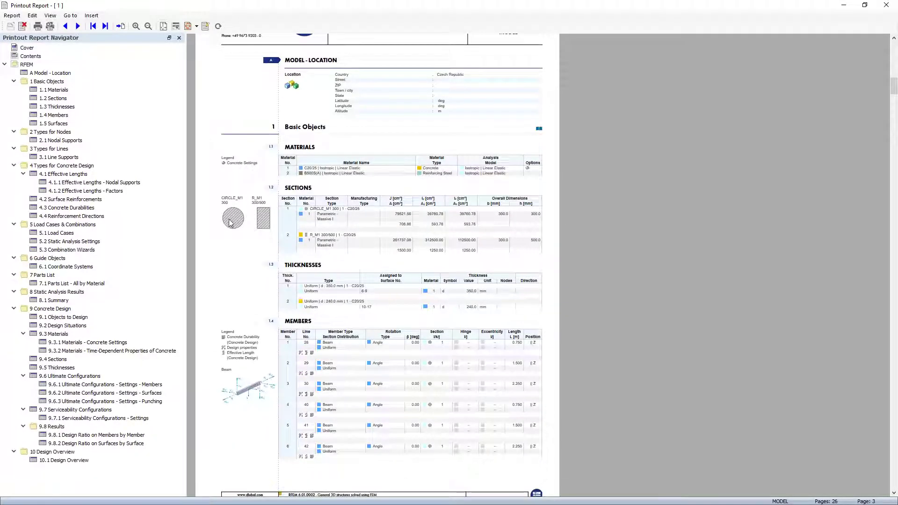
scroll(268, 228, down, 1)
scroll(266, 227, down, 12)
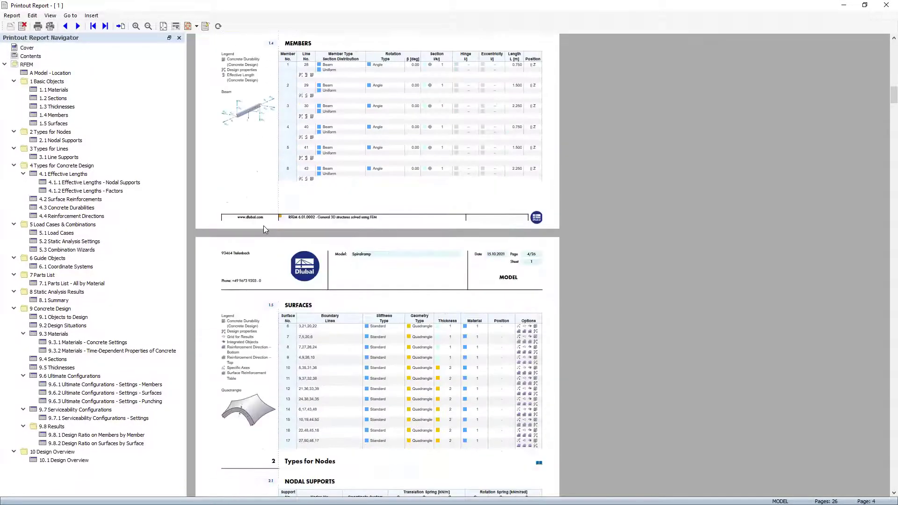
scroll(261, 331, down, 15)
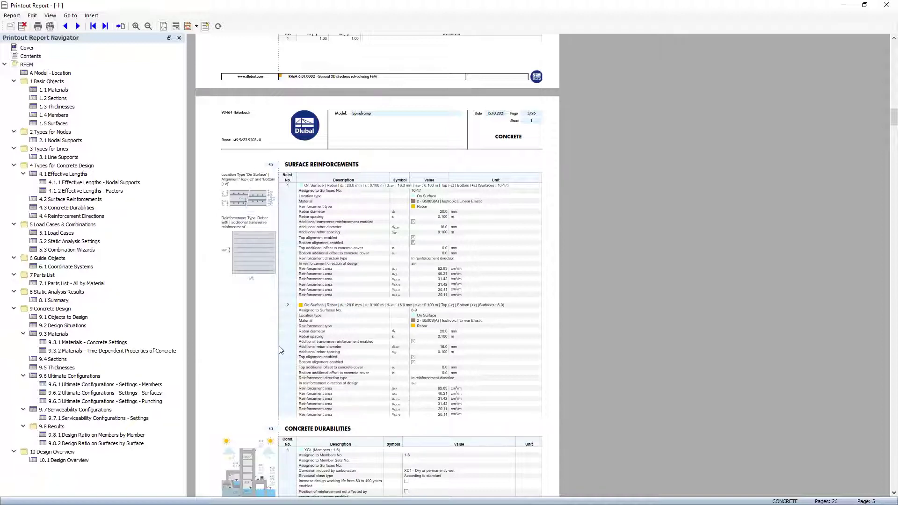
scroll(283, 327, down, 10)
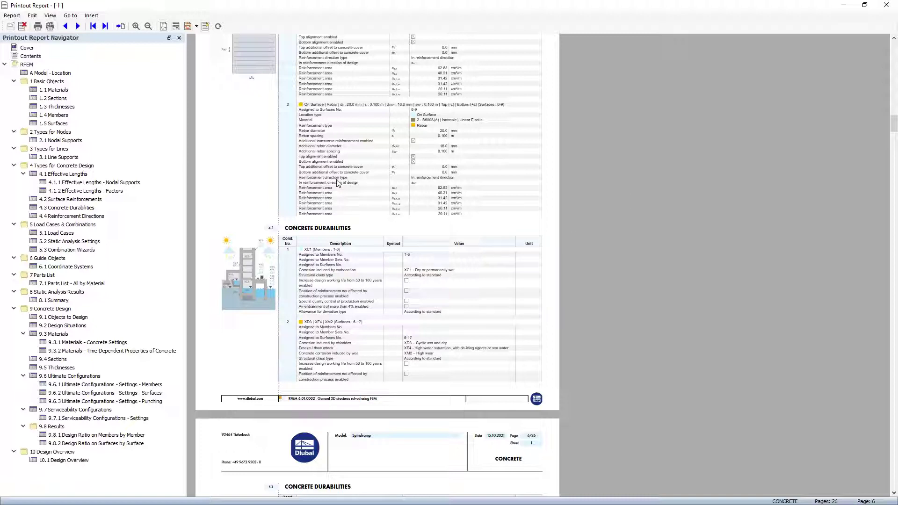
click(865, 6)
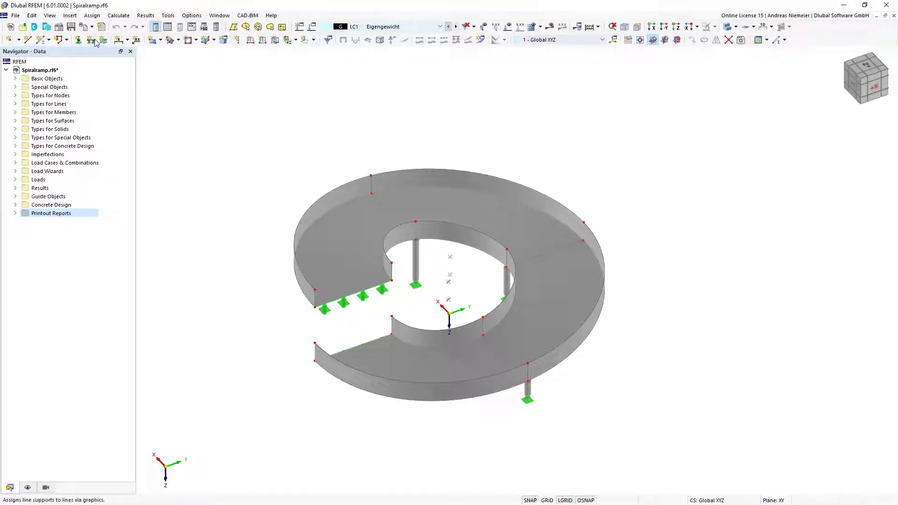
Send the current model view to printout report 1 as one untiled, window-filling picture
click(84, 27)
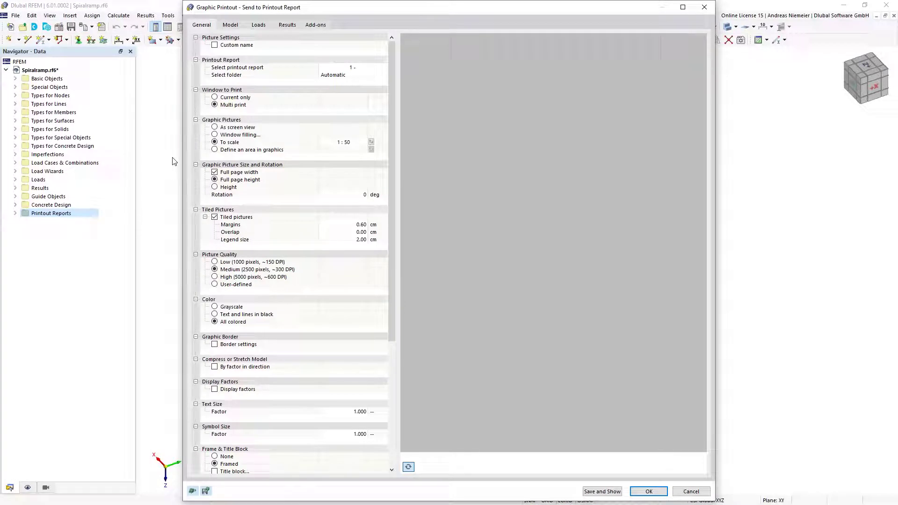
click(262, 97)
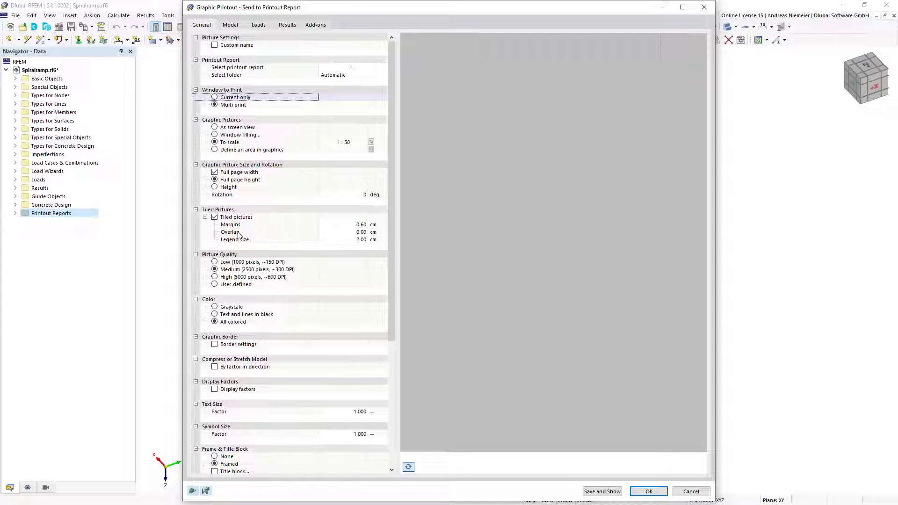
click(216, 218)
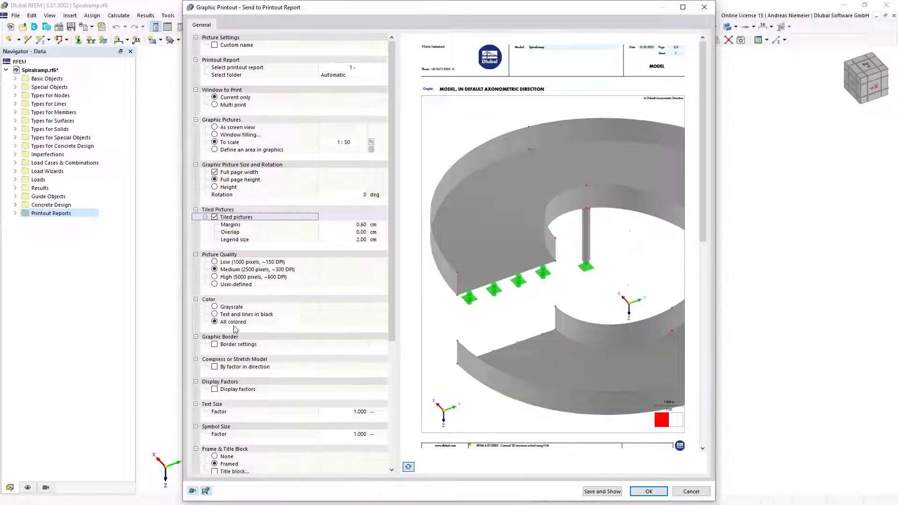
key(space)
click(215, 219)
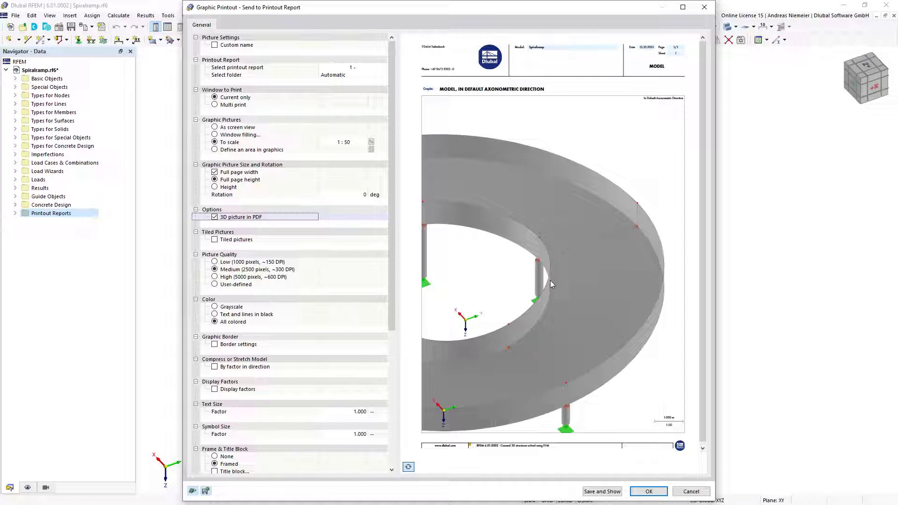
click(215, 135)
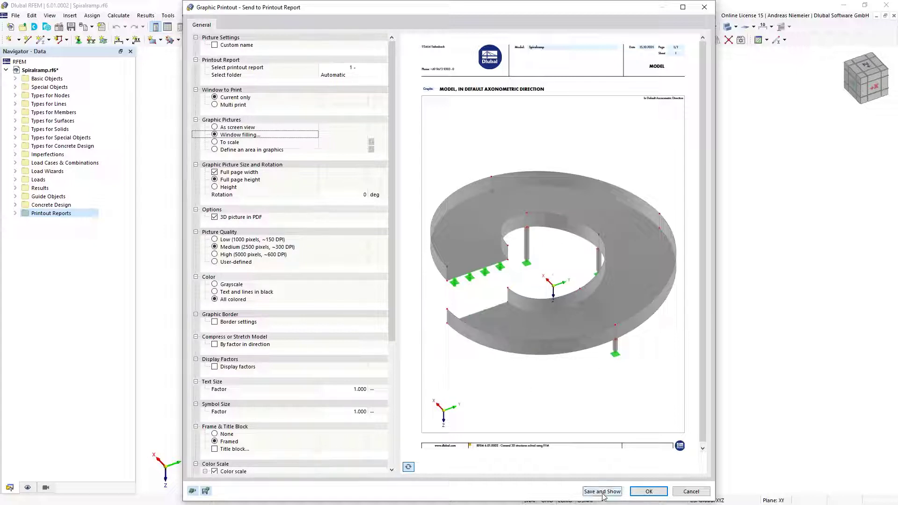
click(648, 492)
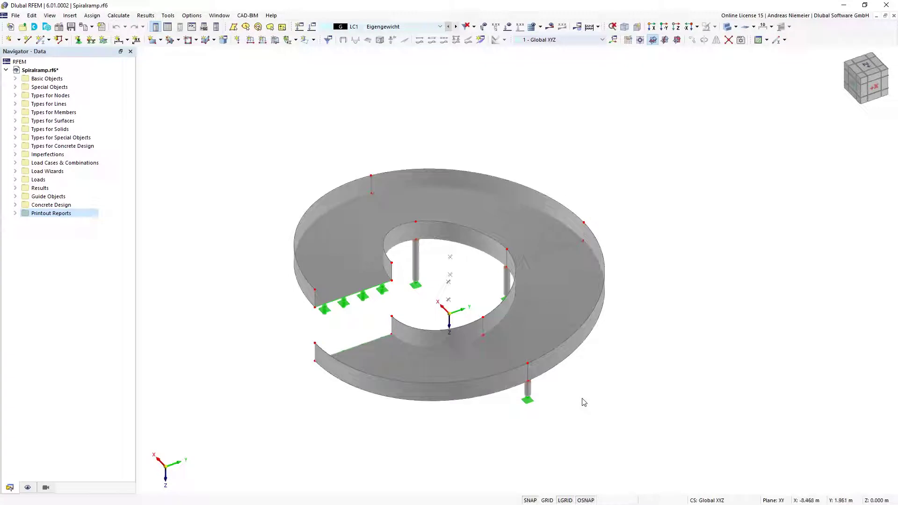
Display concrete design types on a transparent model and zoom onto the inner-ring columns
click(47, 490)
click(29, 490)
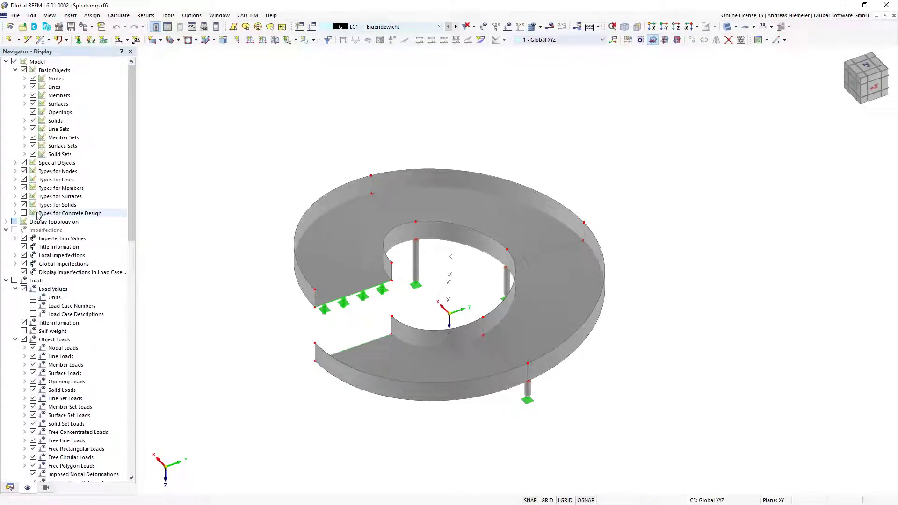
click(23, 213)
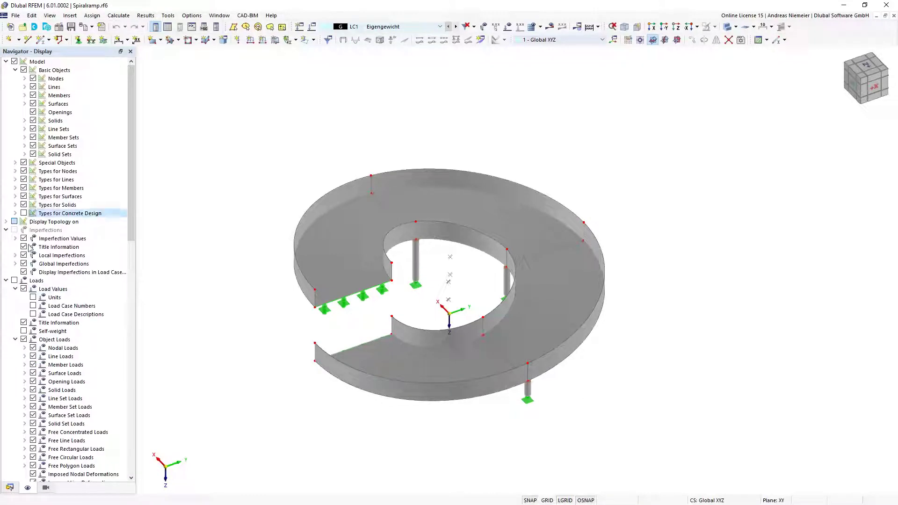
click(15, 213)
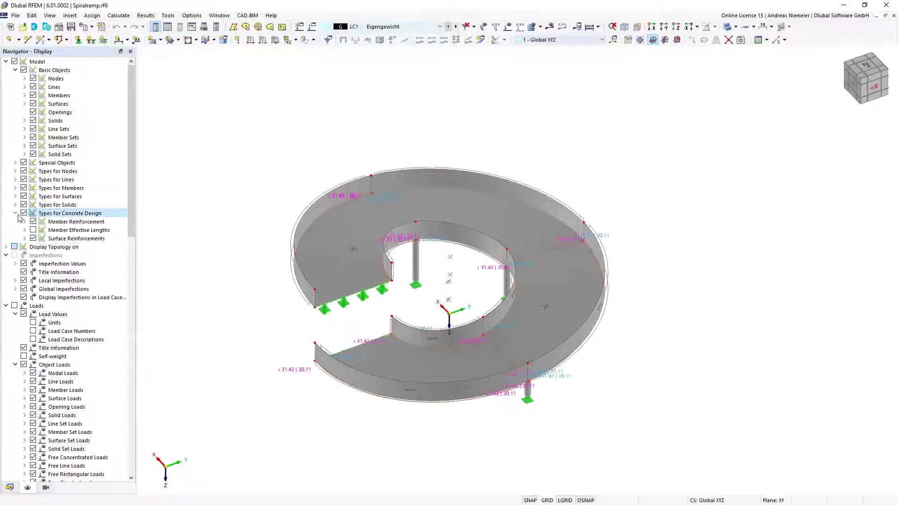
click(742, 39)
click(744, 62)
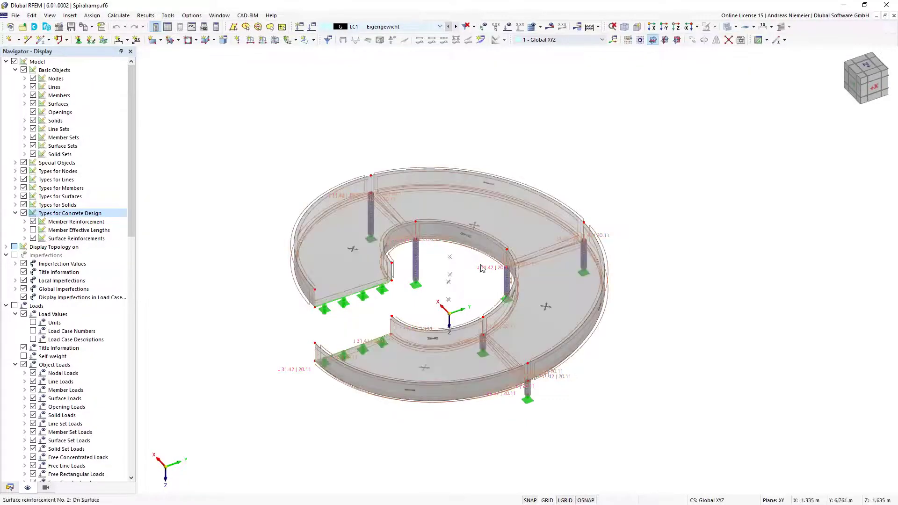
scroll(517, 274, up, 10)
middle_drag(384, 234, 451, 240)
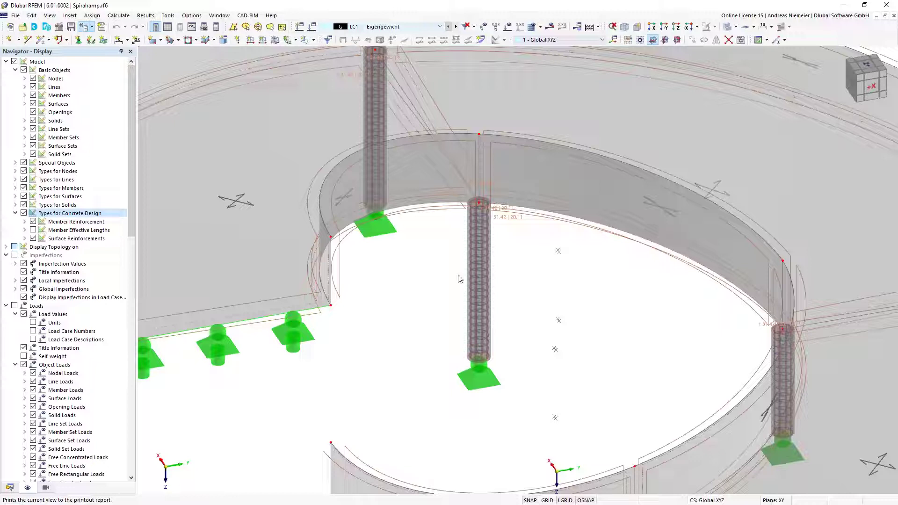
Add a picked area around one column's reinforcement to the report, with 3D picture in PDF off
click(83, 27)
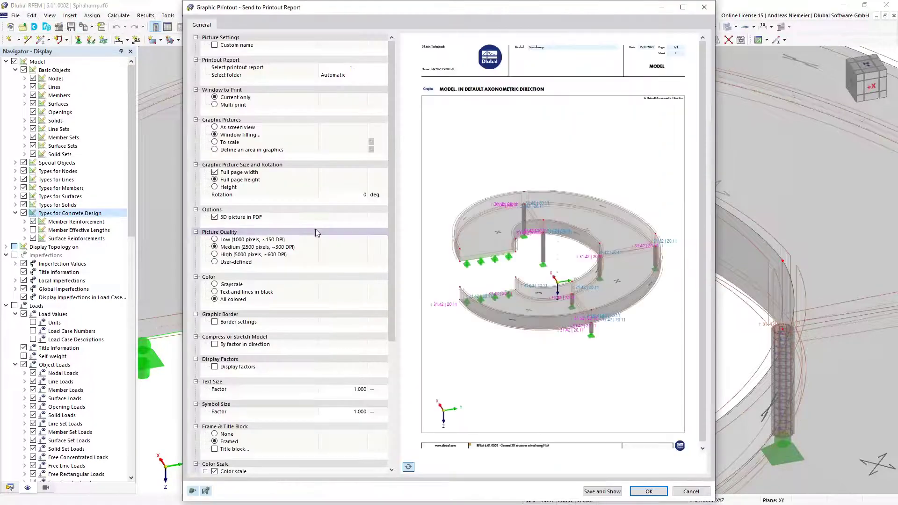
click(262, 149)
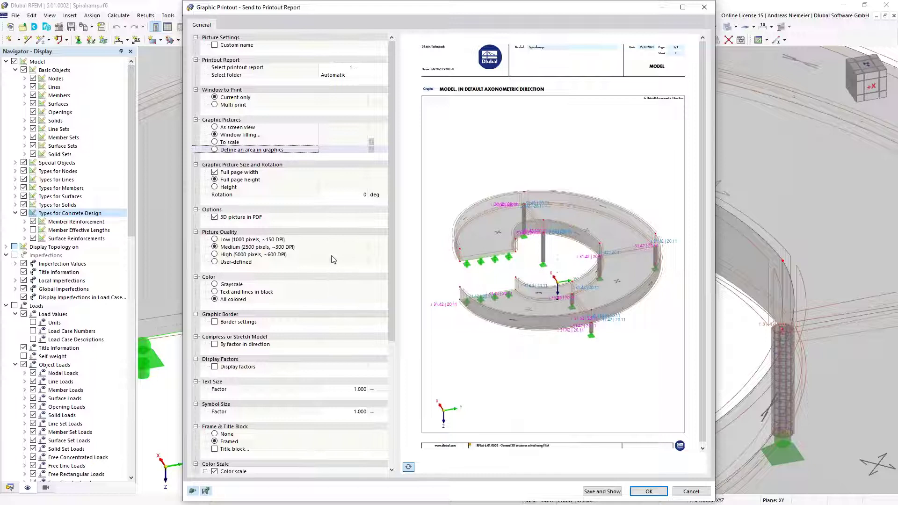
click(371, 149)
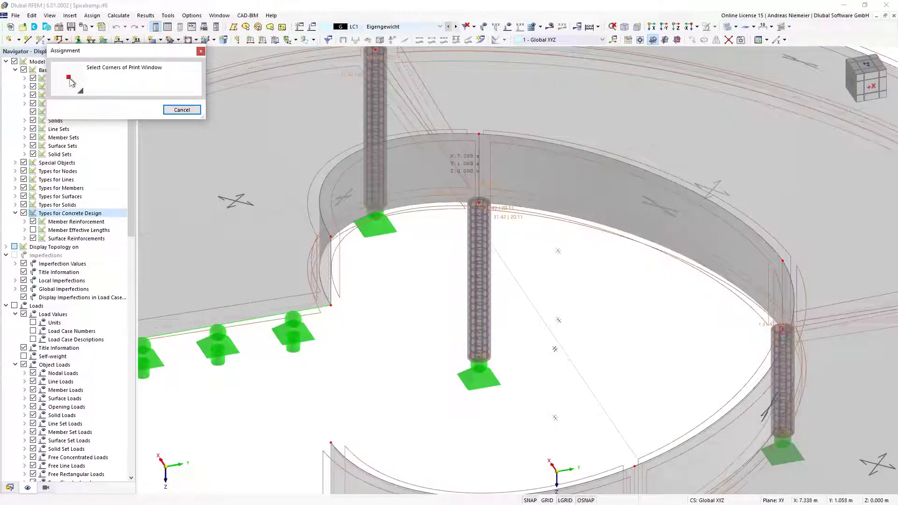
click(446, 178)
click(515, 243)
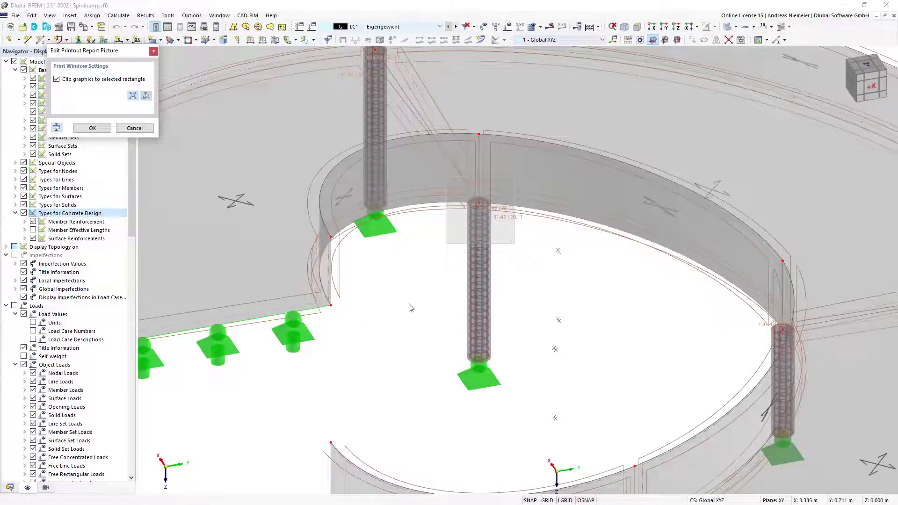
click(92, 130)
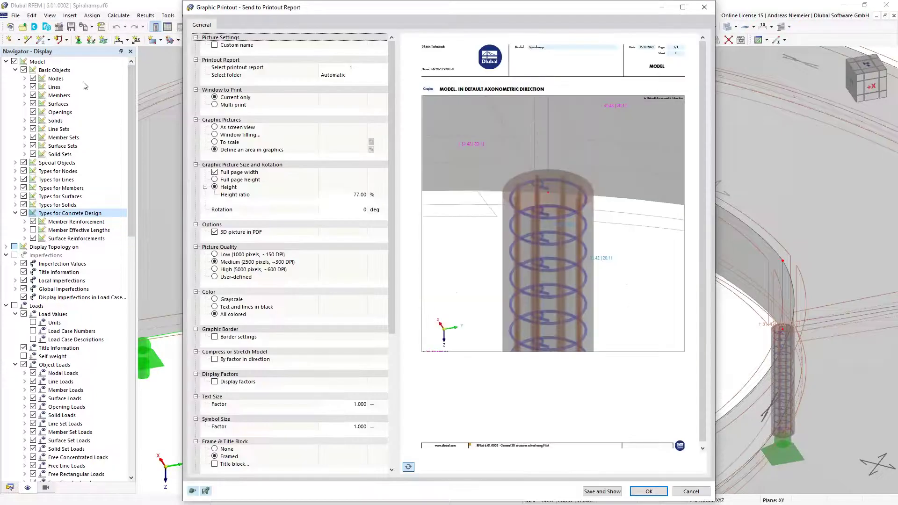
click(216, 236)
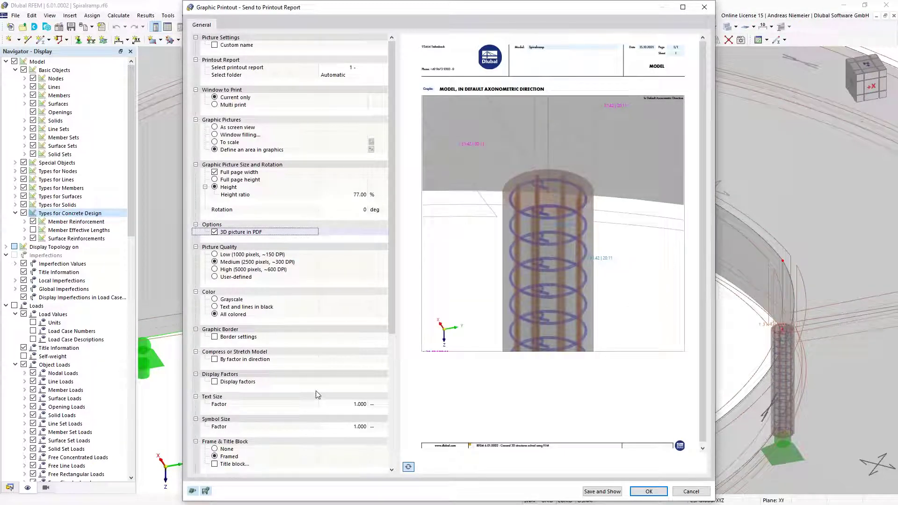
key(space)
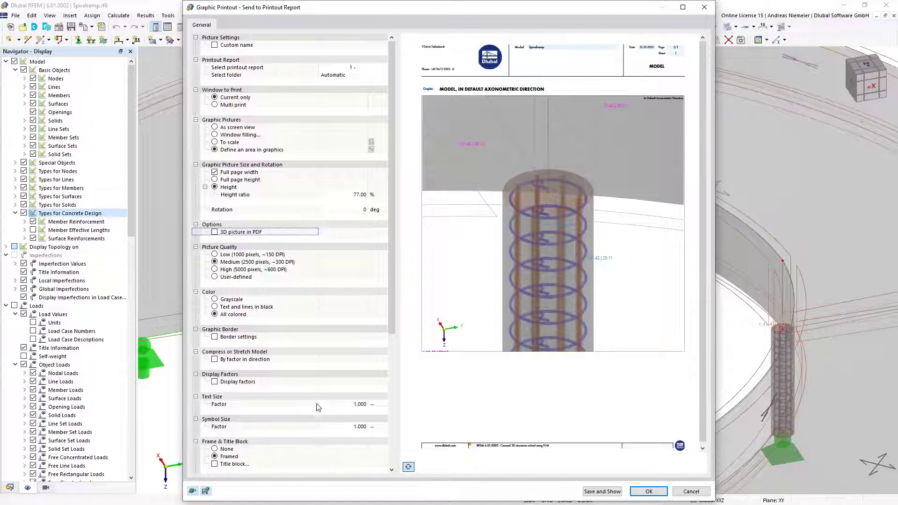
click(649, 492)
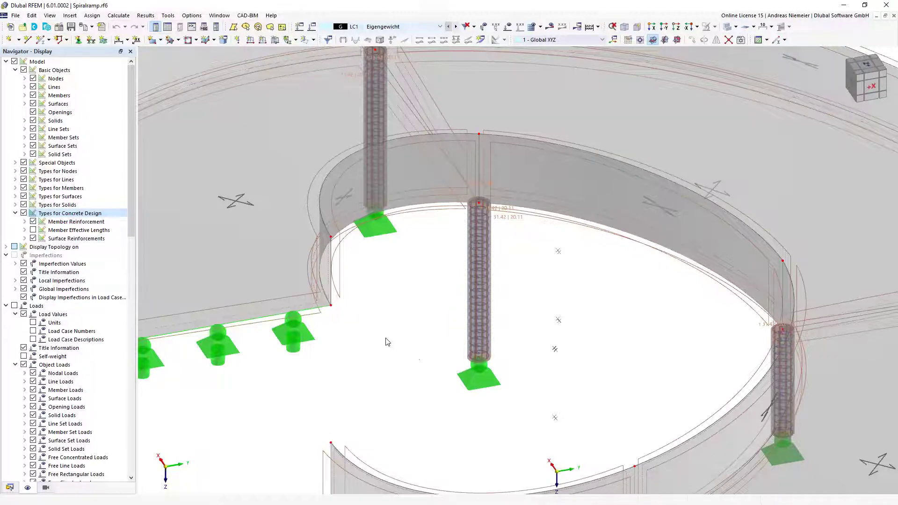
scroll(384, 343, down, 1)
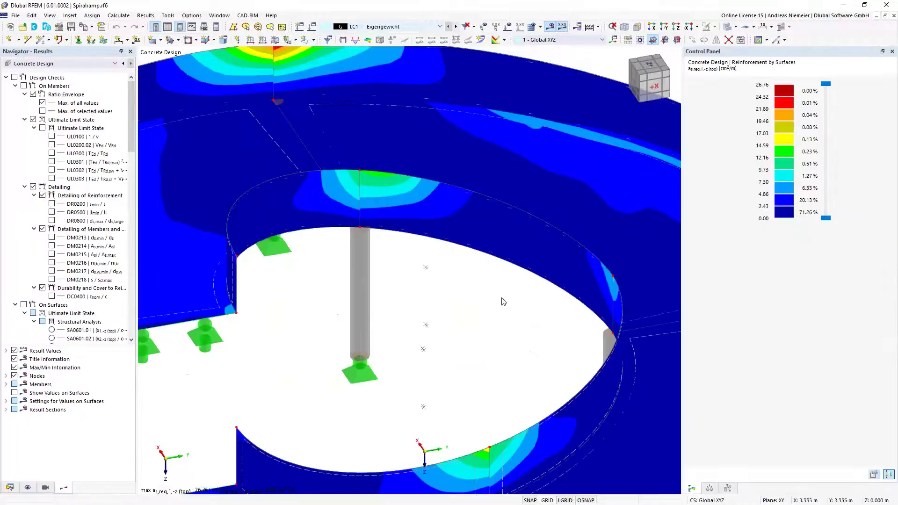
Show only the OS1 - Ramp visibility in the +Z top view, back in the Results navigator
scroll(501, 245, down, 3)
ctrl+middle_drag(391, 299, 412, 310)
click(45, 487)
click(7, 315)
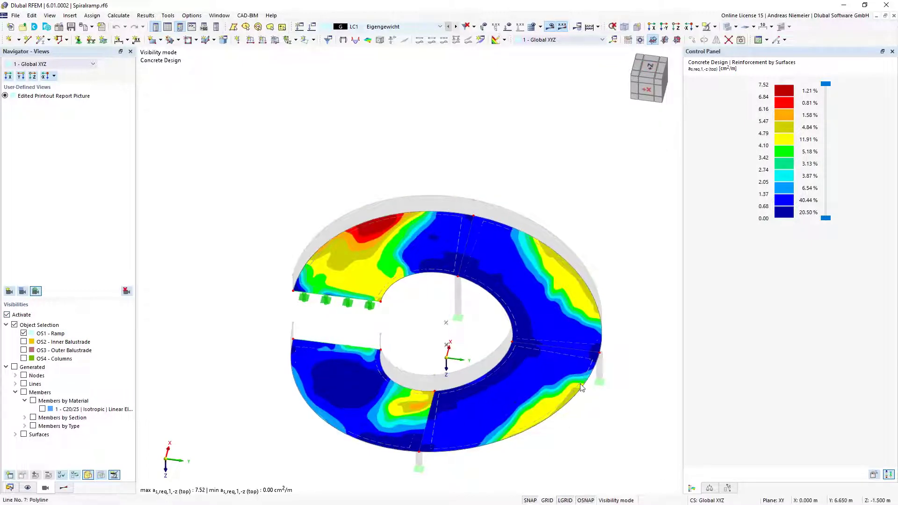
click(648, 69)
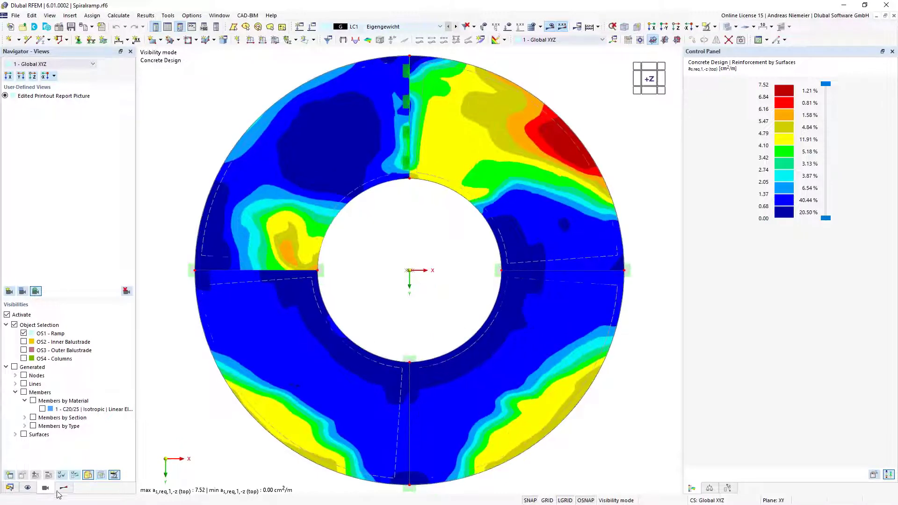
click(64, 488)
scroll(65, 281, down, 6)
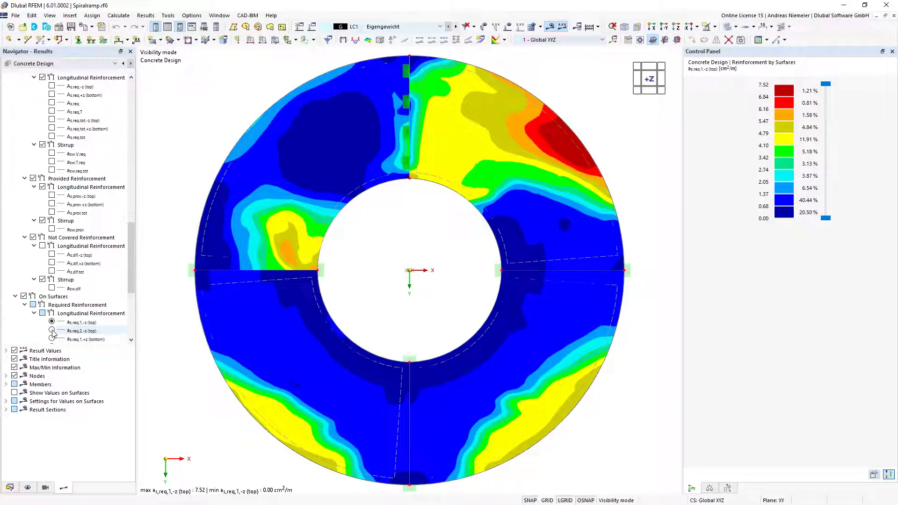
scroll(53, 333, down, 5)
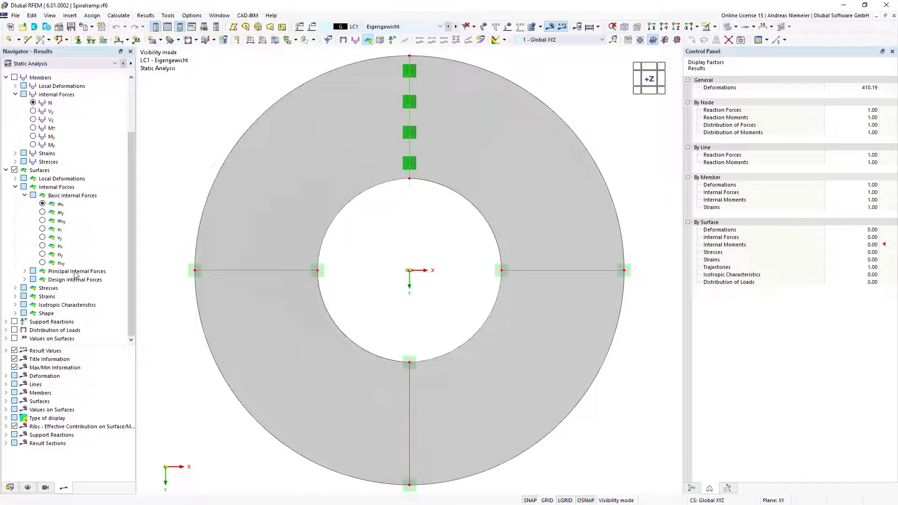
Show values on surfaces and set the graphic printout to scale 1:50, full page height, tiled
click(15, 339)
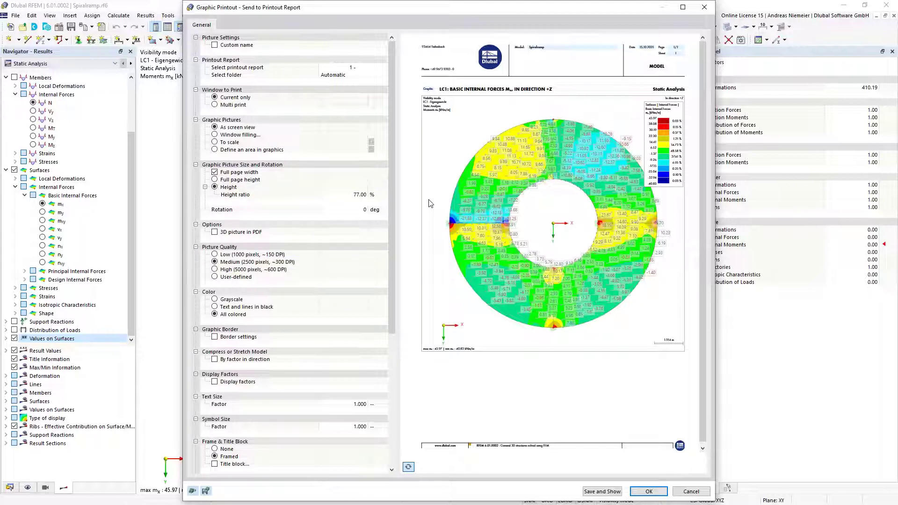
click(222, 143)
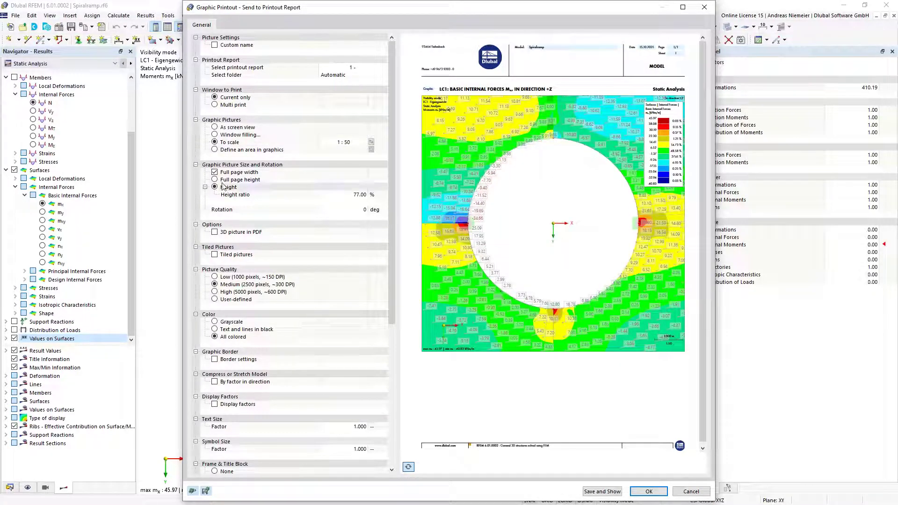
click(243, 179)
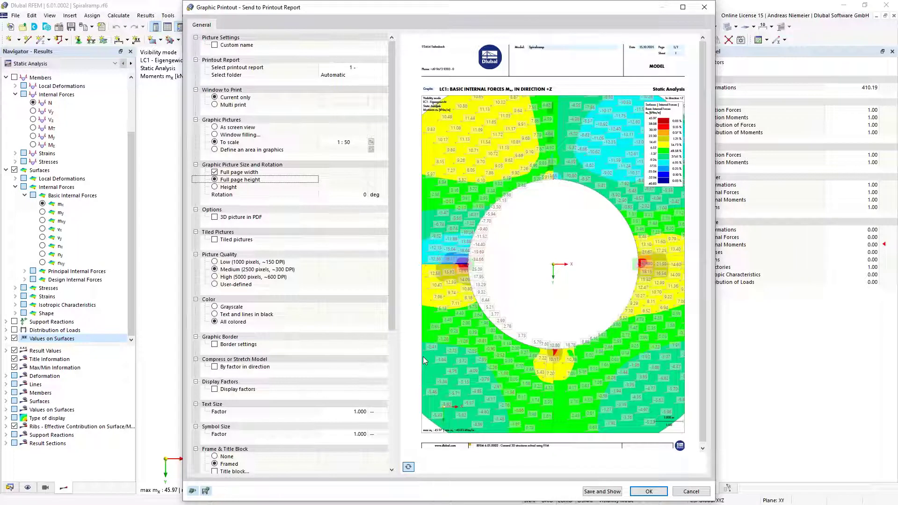
click(215, 241)
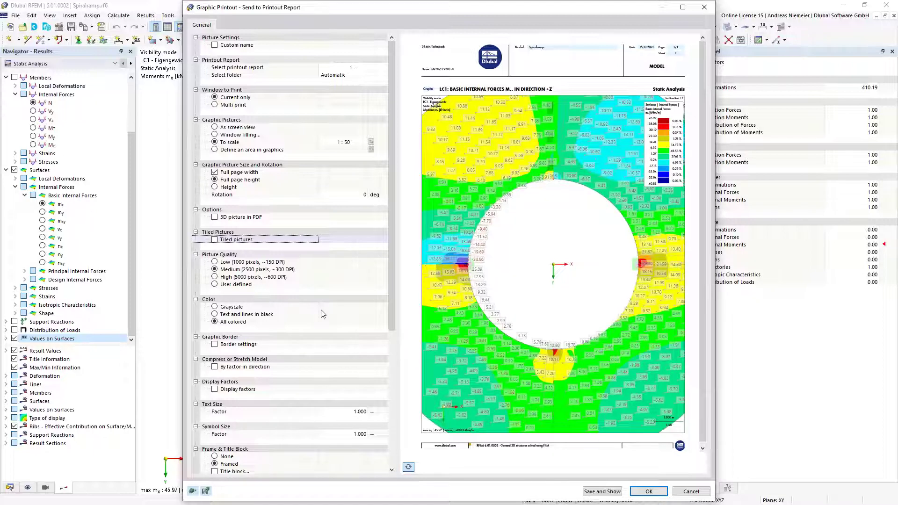
key(space)
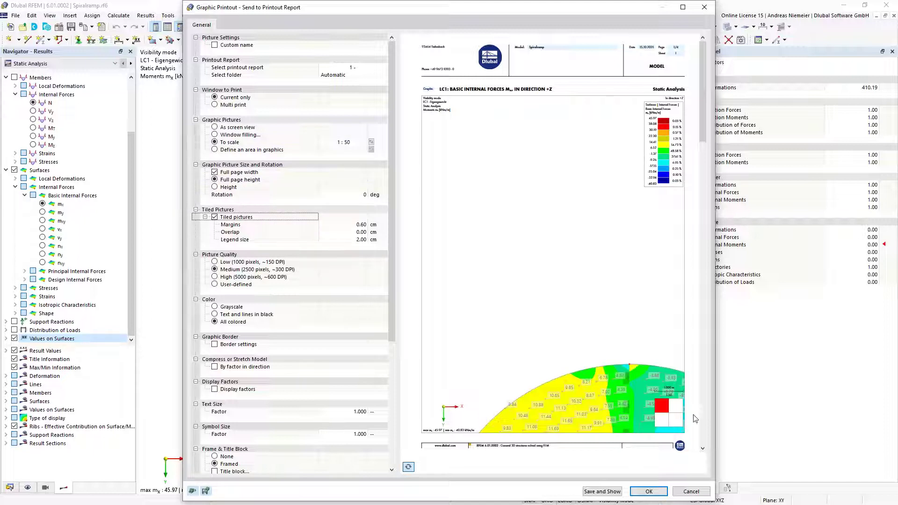
drag(704, 120, 714, 344)
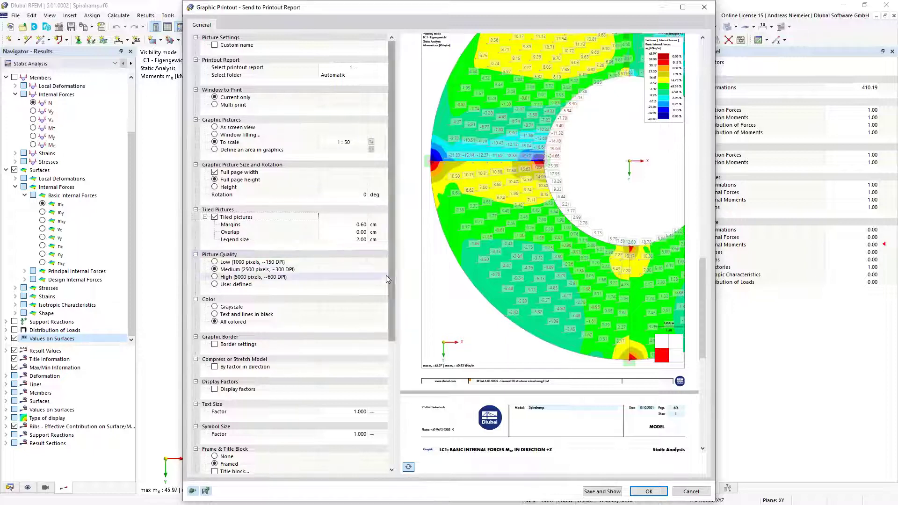
Multi-print the LC1 surface internal forces mx and my as tiled graphics to the report
click(215, 106)
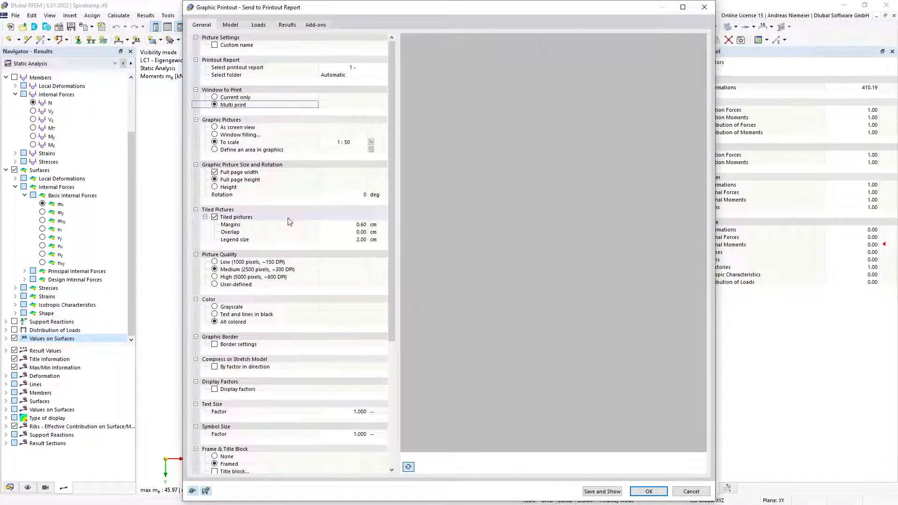
click(288, 25)
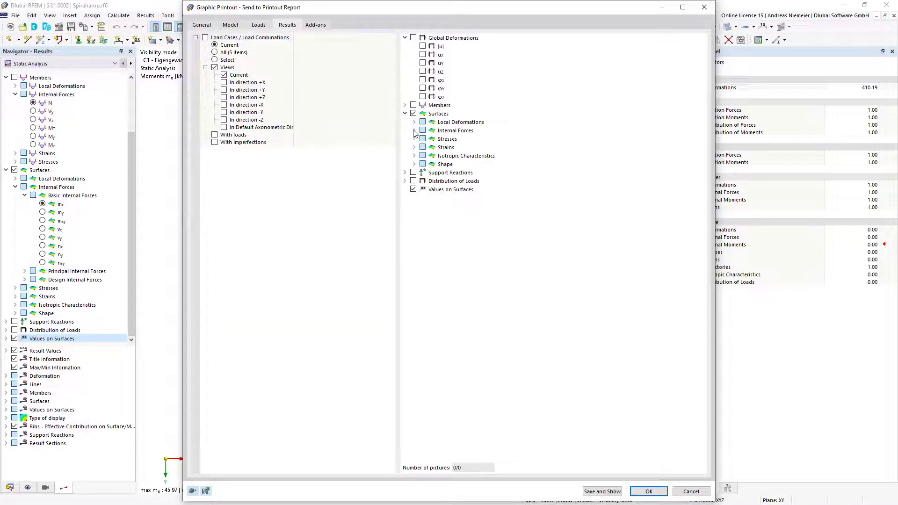
click(414, 130)
click(441, 147)
click(441, 155)
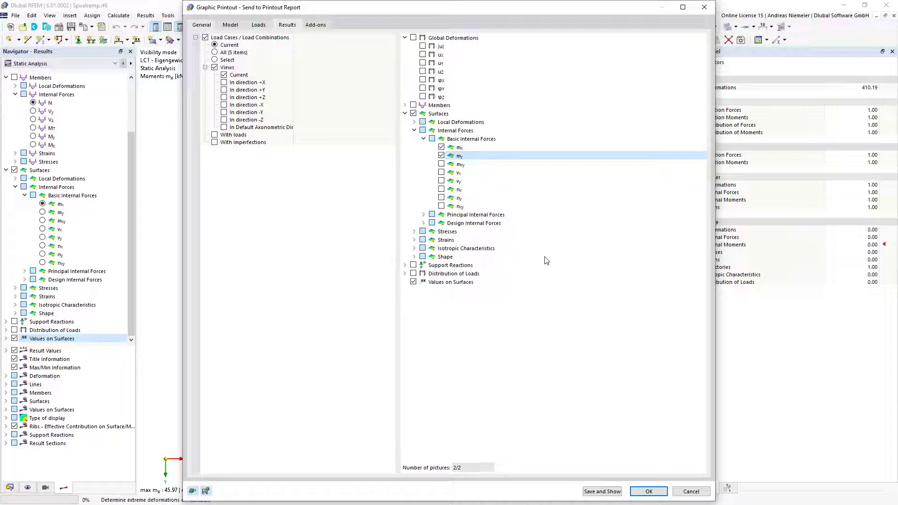
key(ctrl+Tab)
key(ctrl+Tab)
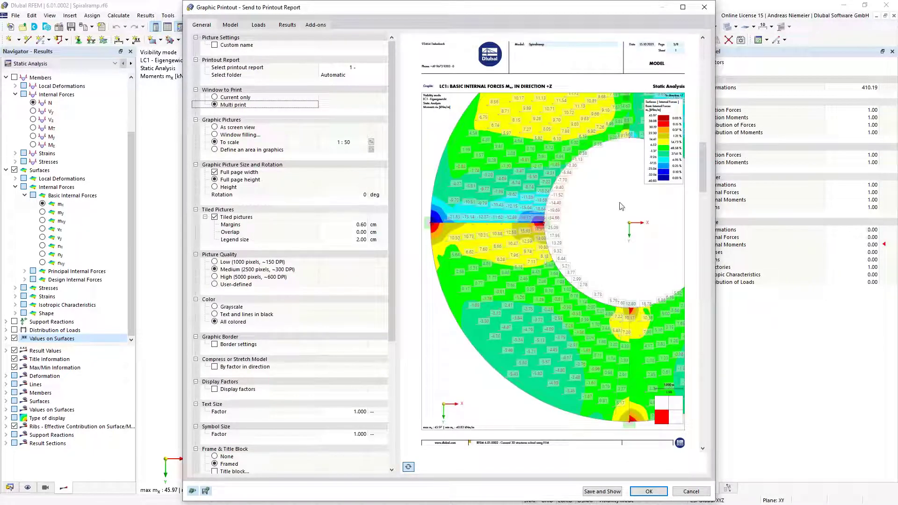
drag(704, 172, 728, 409)
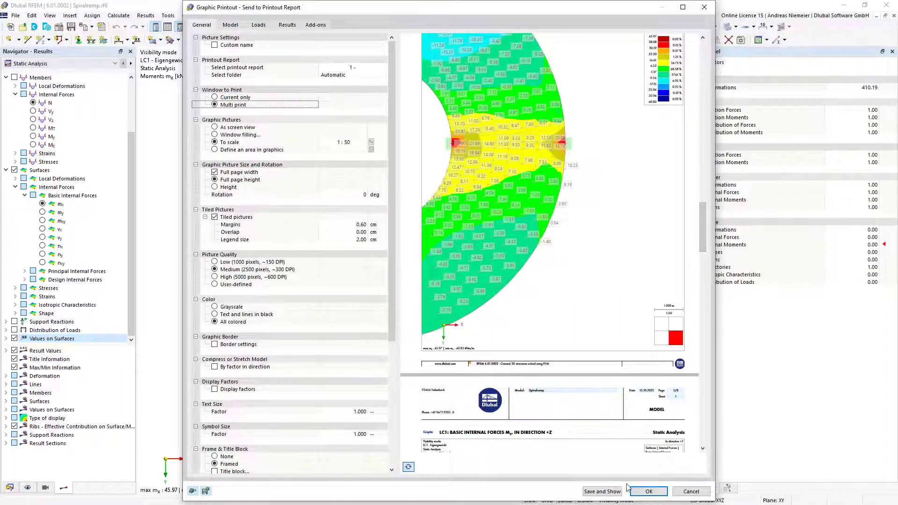
click(648, 491)
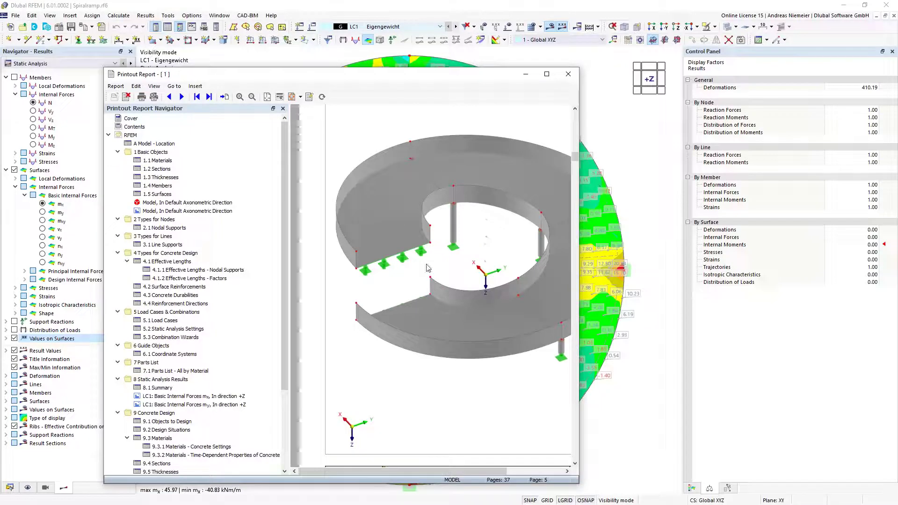
Browse the LC1 my moment graphic tiled across pages 17–20, then bring up Coordinate Systems chapter actions
scroll(428, 276, down, 5)
scroll(429, 275, up, 5)
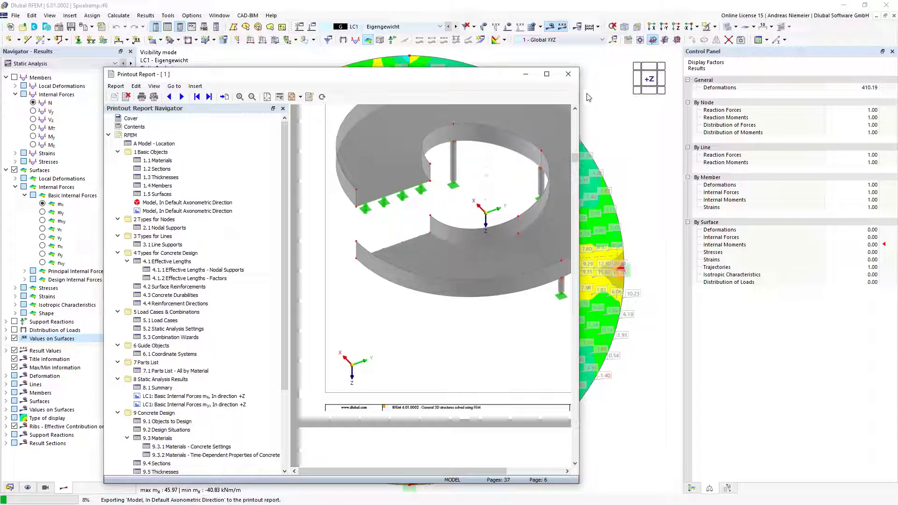
click(546, 73)
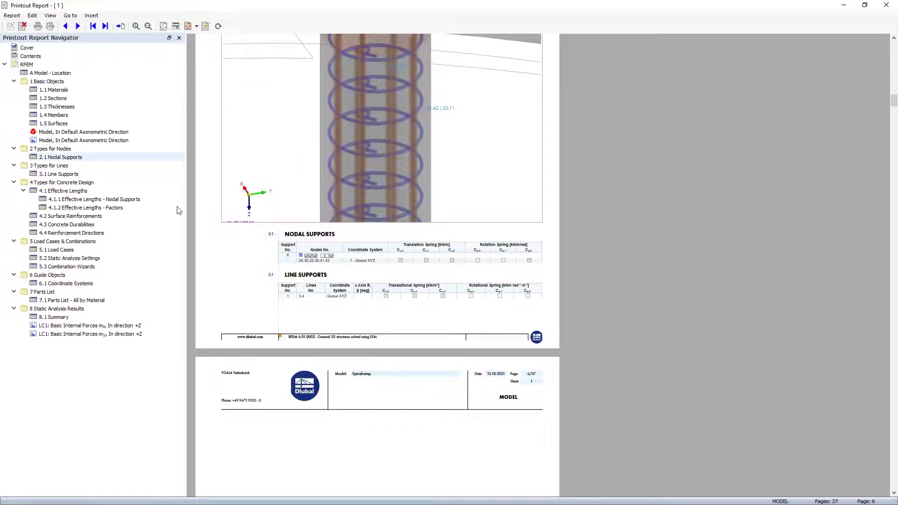
scroll(262, 235, down, 10)
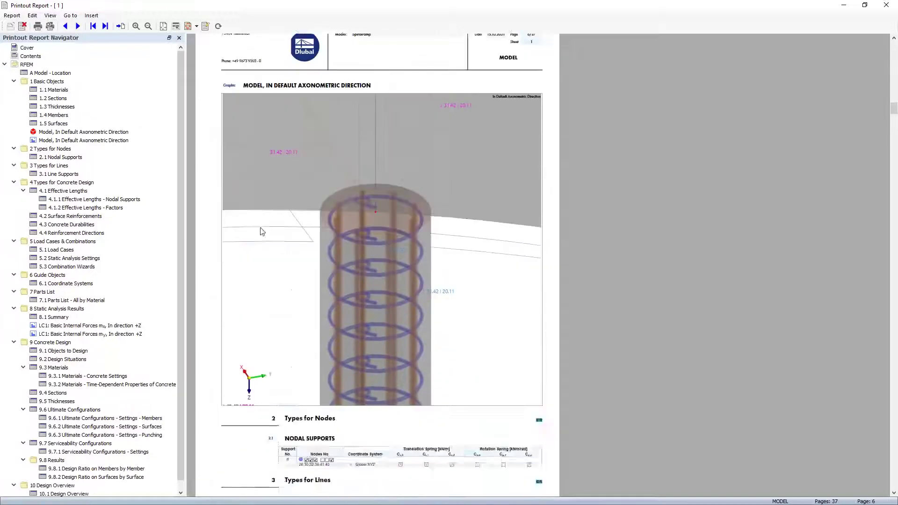
click(109, 335)
scroll(266, 332, down, 10)
scroll(267, 326, down, 10)
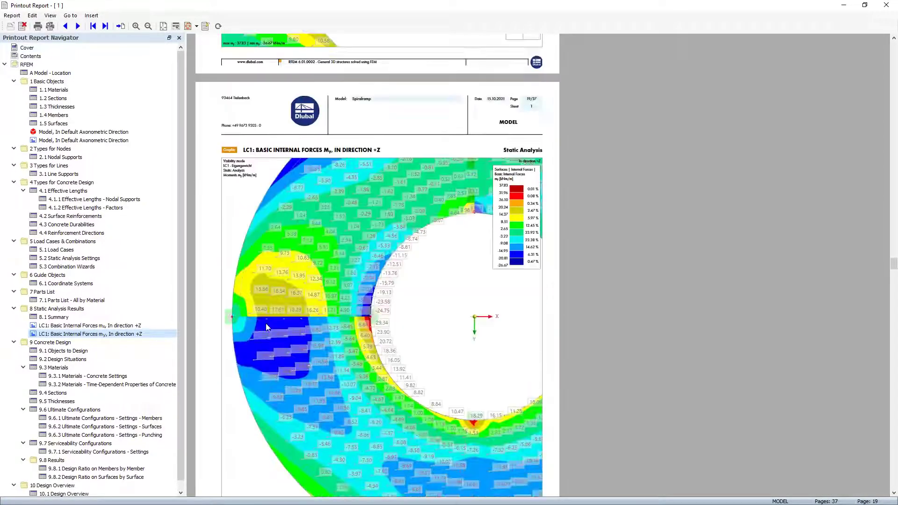
drag(182, 271, 183, 271)
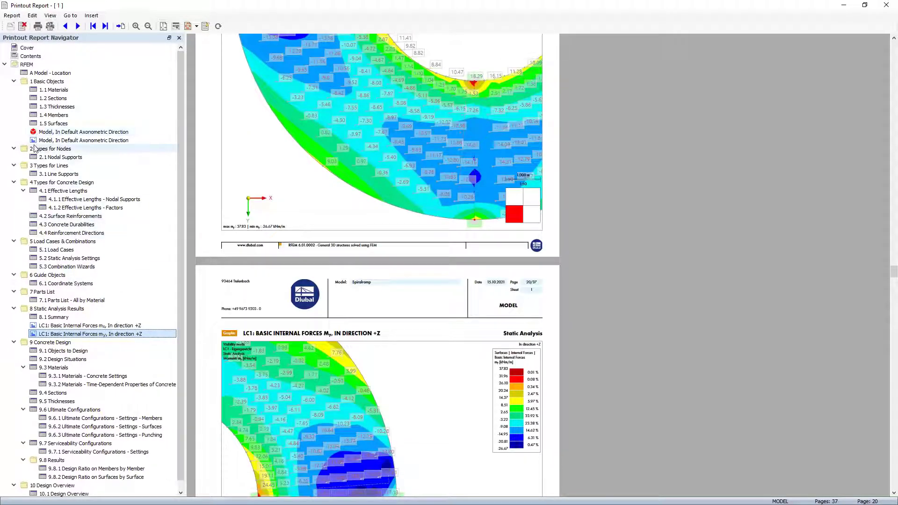
right_click(157, 284)
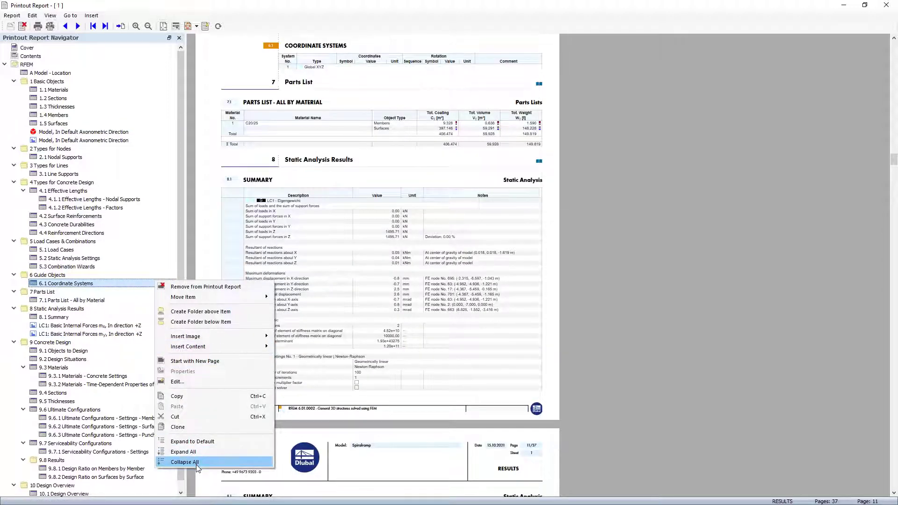
Create a chapter folder named 'Add' and move it to chapter 9 after Static Analysis Results
click(198, 464)
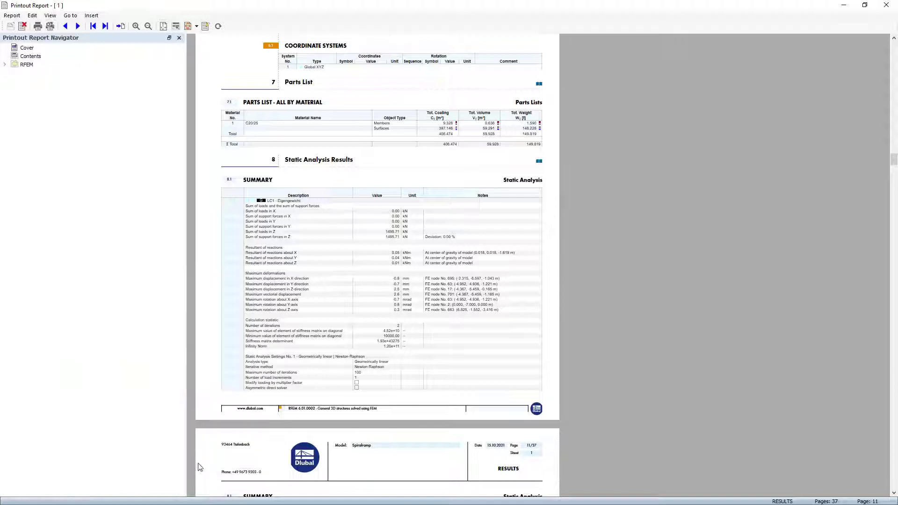
click(5, 64)
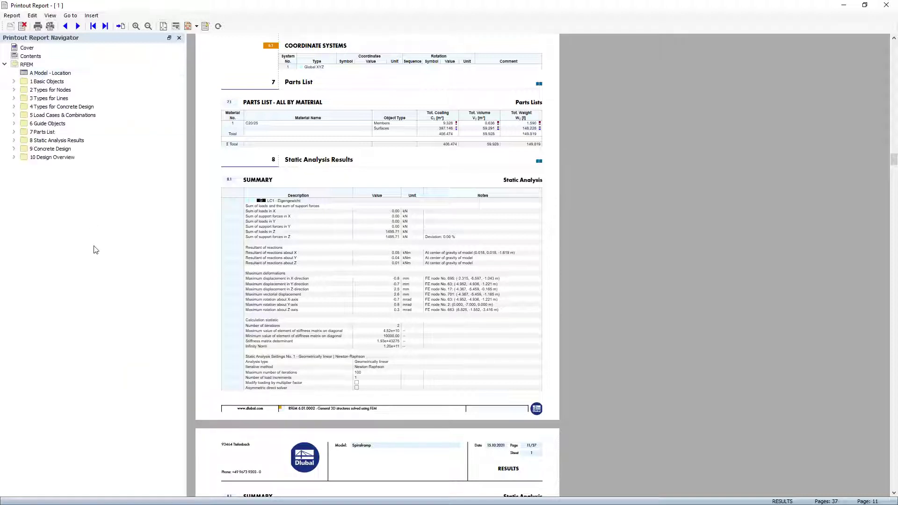
right_click(52, 158)
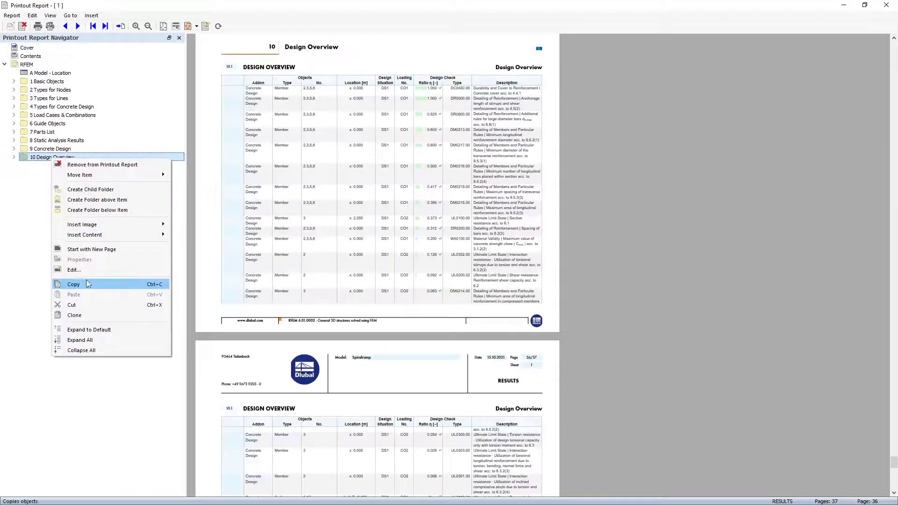
click(122, 210)
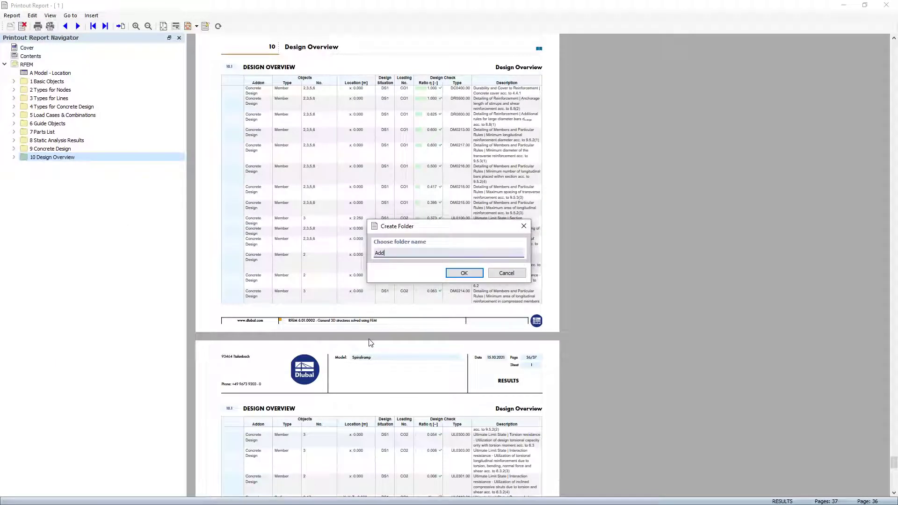
key(Return)
drag(37, 165, 46, 149)
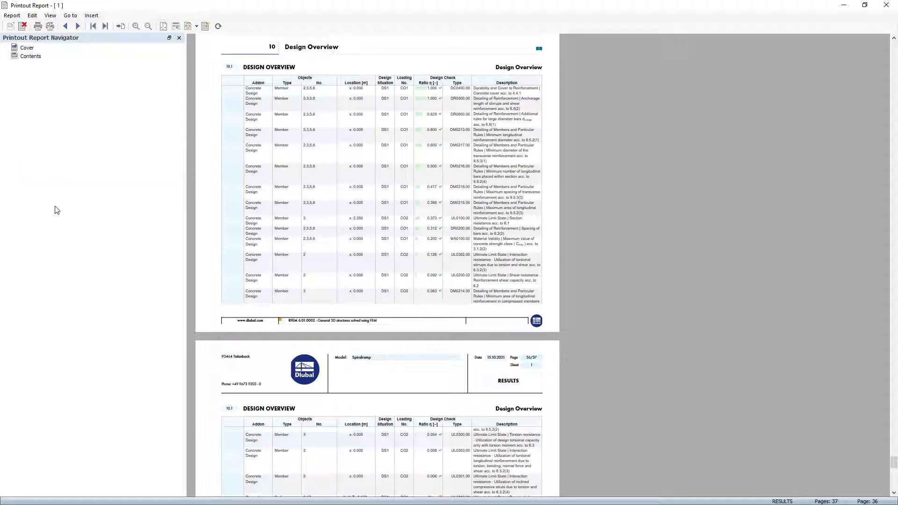
Insert pages 7-8 of Reinforcement.pdf from the RFEM6 Feature Webinar folder into the report
click(90, 15)
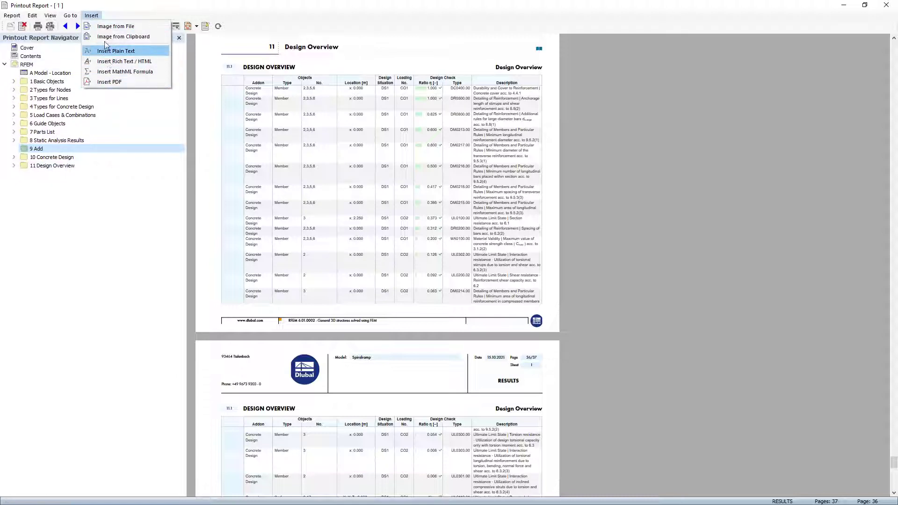
click(109, 83)
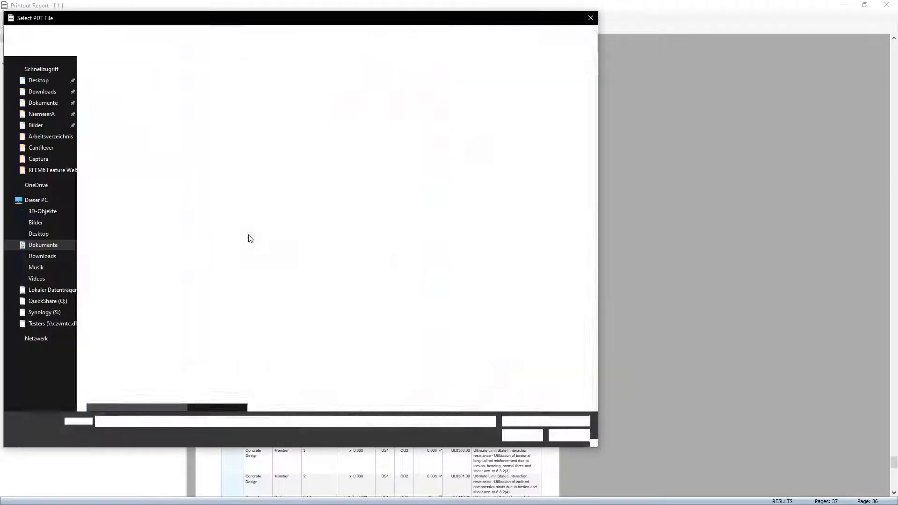
click(38, 80)
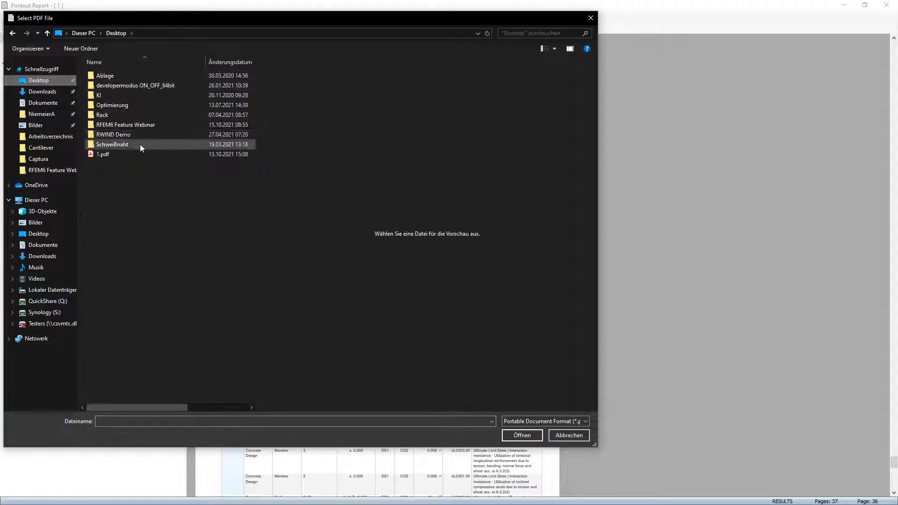
double_click(140, 124)
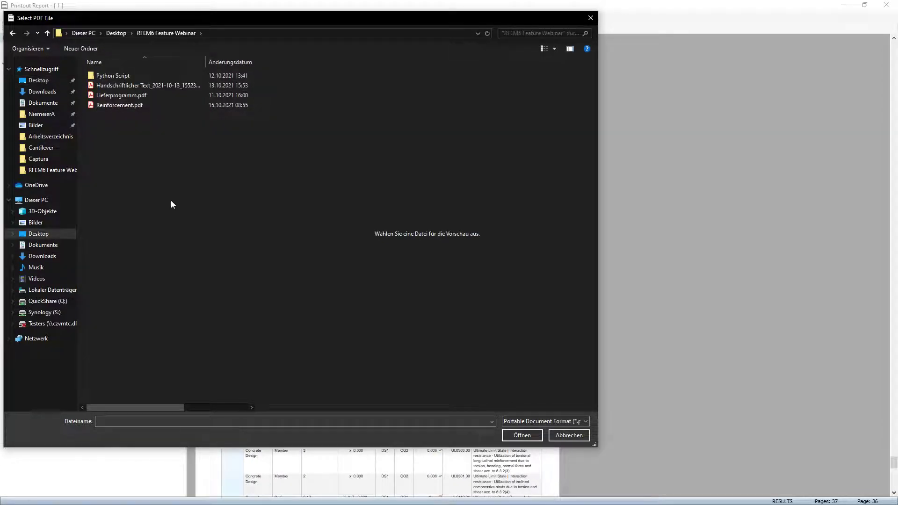
click(124, 107)
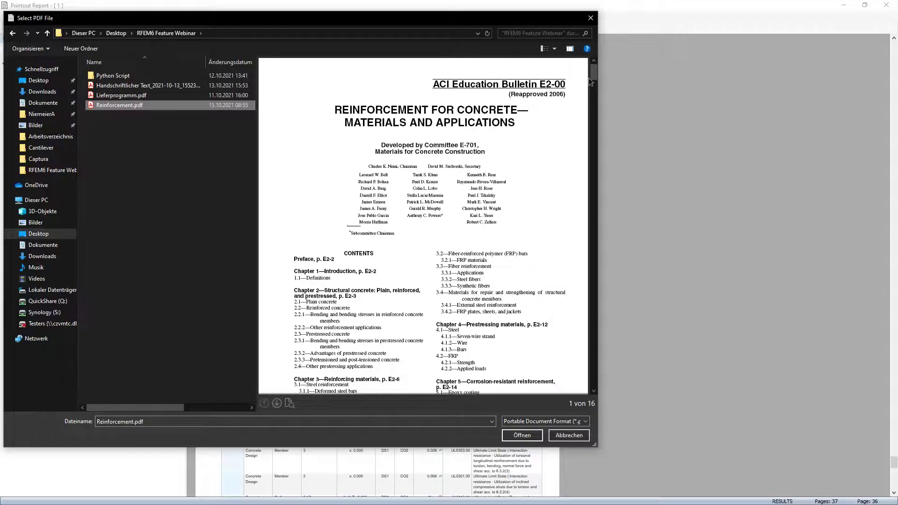
drag(594, 76, 608, 209)
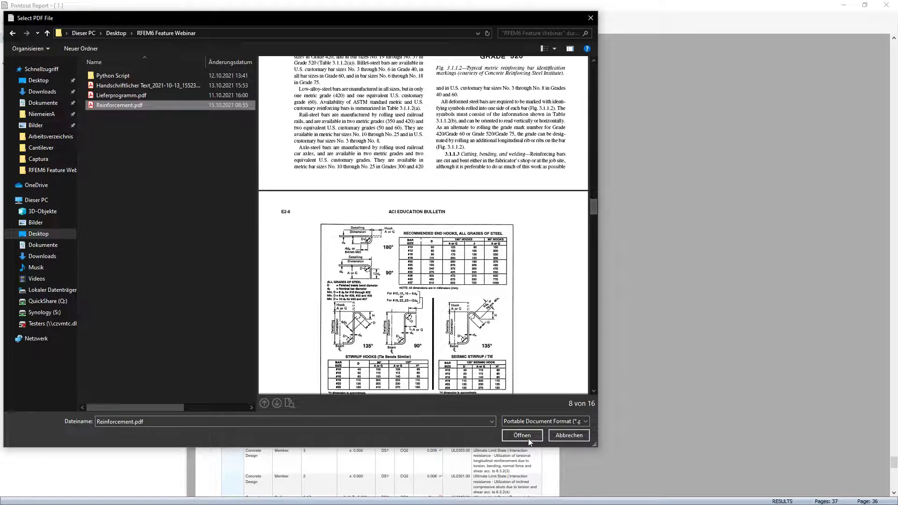
click(523, 435)
click(334, 184)
text(7-8)
click(498, 397)
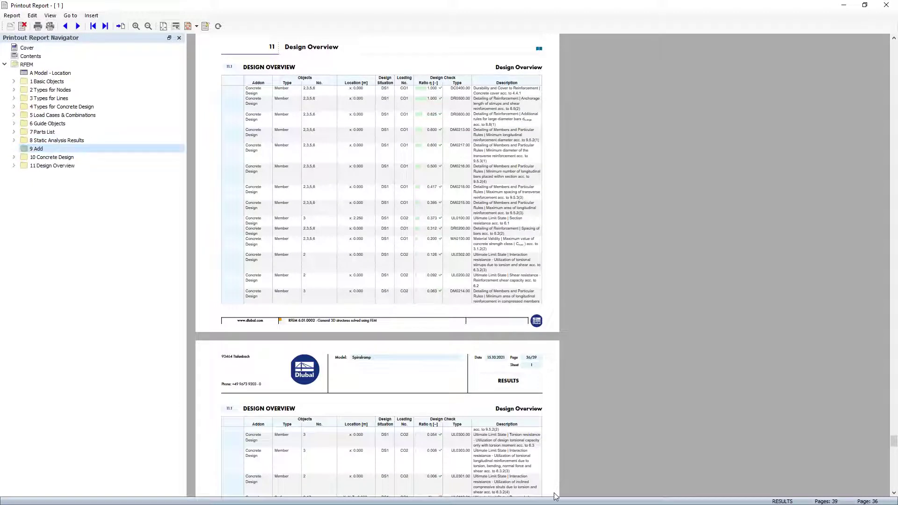
Move the Reinforcement entry into chapter '9 Add' and review its inserted pages
click(14, 166)
click(43, 182)
drag(42, 182, 37, 149)
click(56, 157)
scroll(276, 244, down, 10)
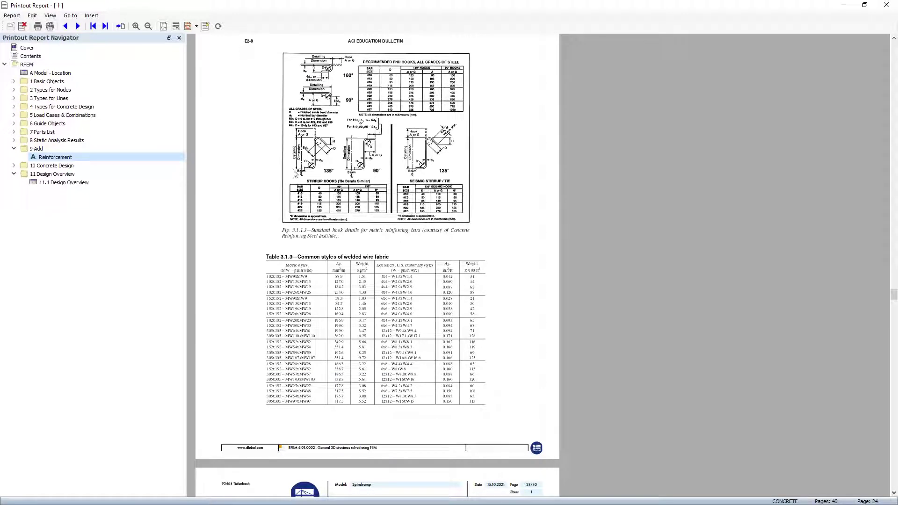
scroll(314, 230, up, 4)
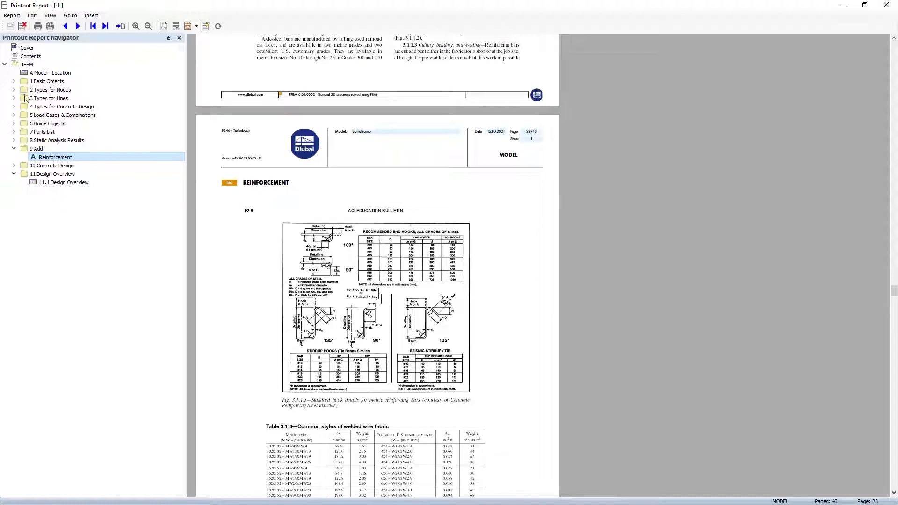
Export the report as 1.pdf in the Dokumente folder, replacing the existing file
click(12, 16)
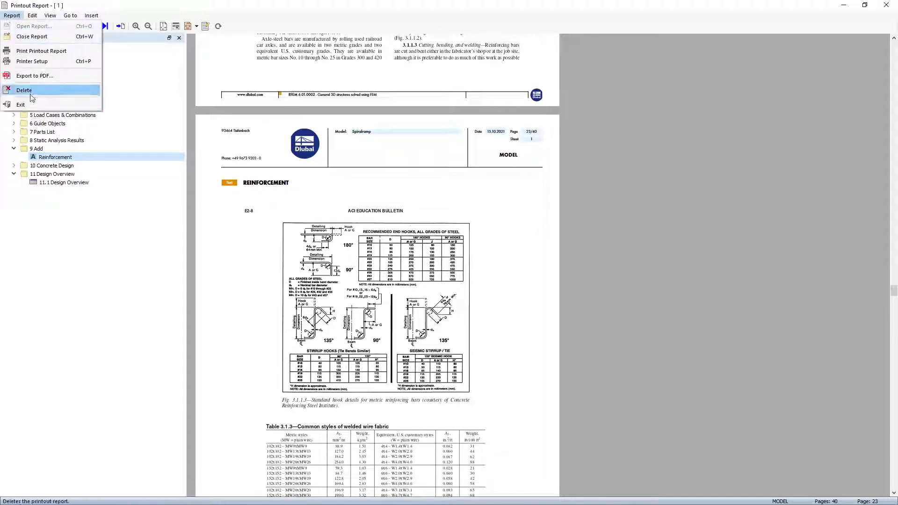
click(47, 77)
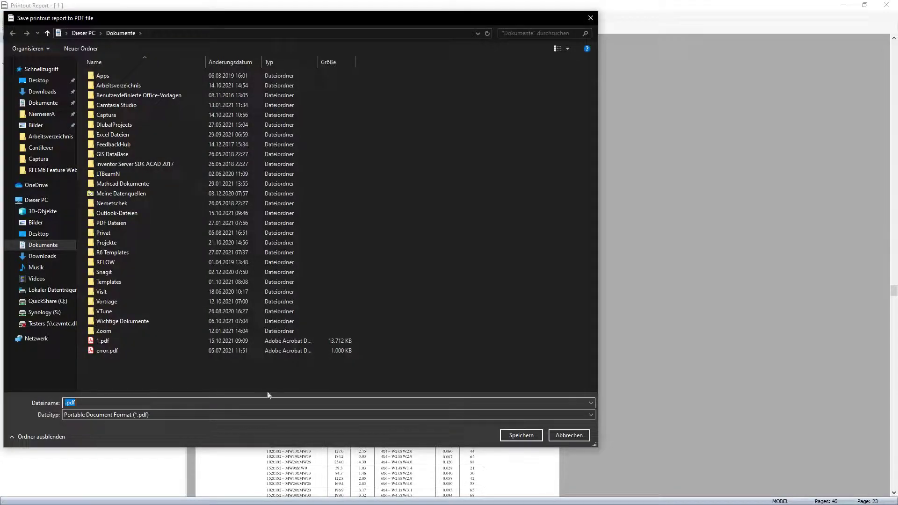
click(101, 341)
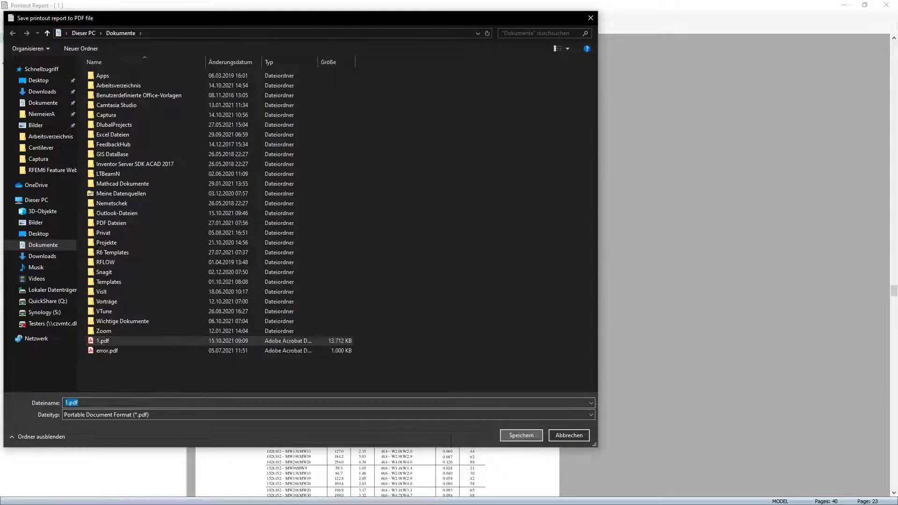
click(524, 435)
click(467, 259)
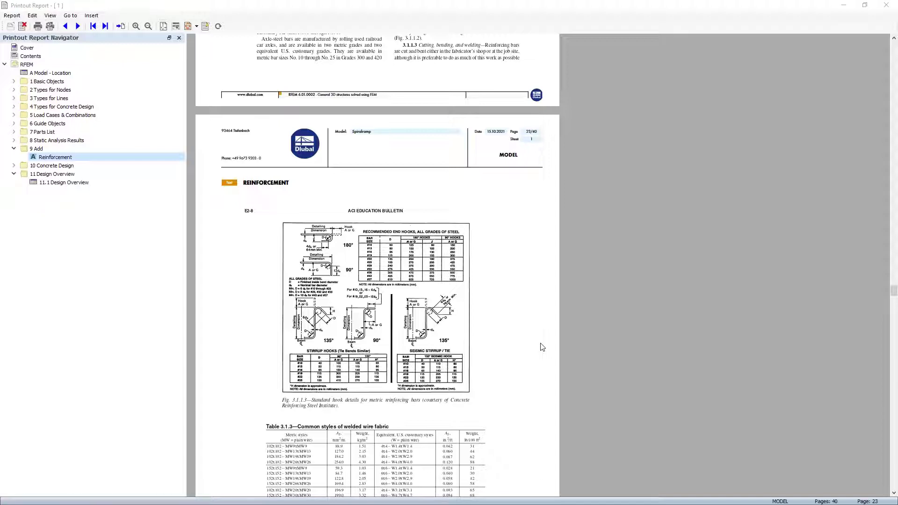
Fit the exported 1.pdf page in Acrobat and go to the Model, In Default Axonometric Direction page
click(532, 301)
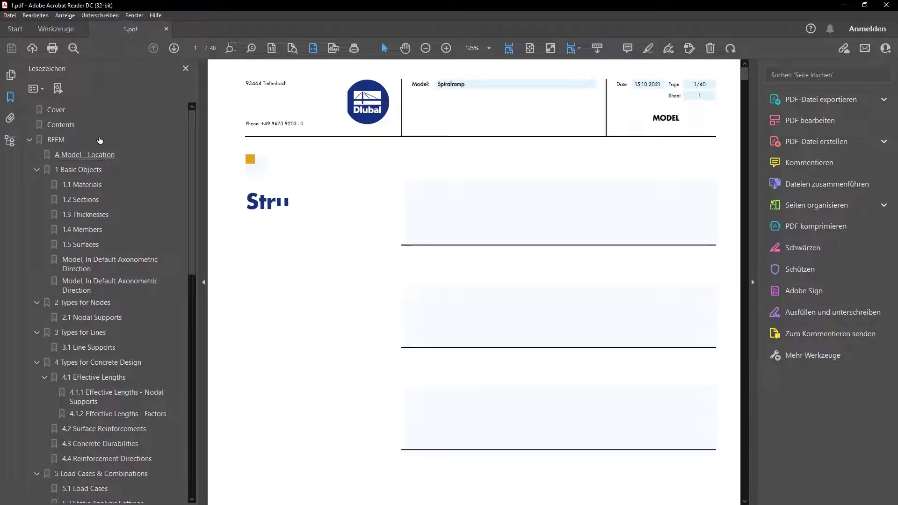
click(526, 48)
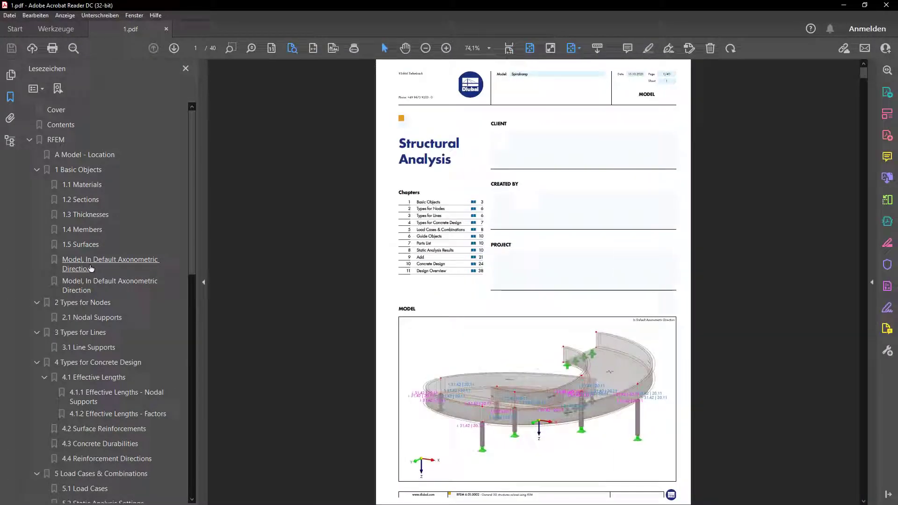
click(85, 199)
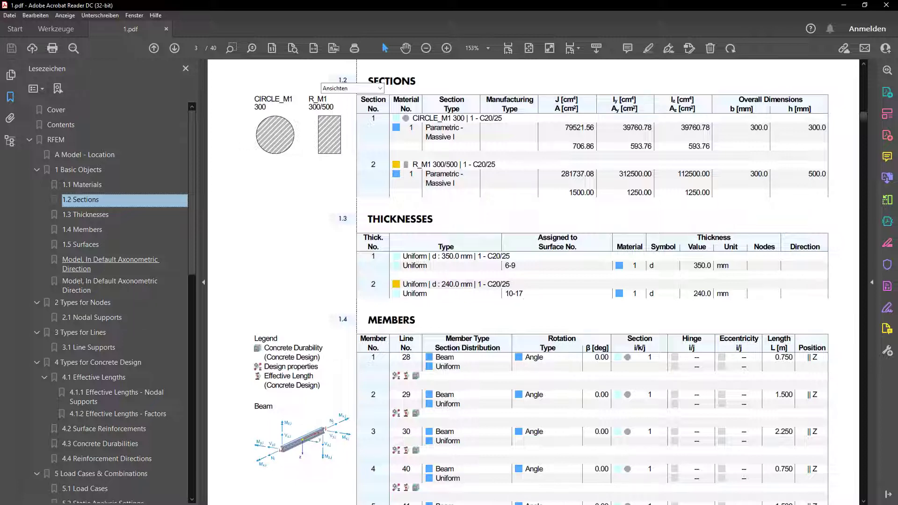
Rotate the interactive 3D model to view its underside, then start the building model's calculation in RFEM
click(529, 50)
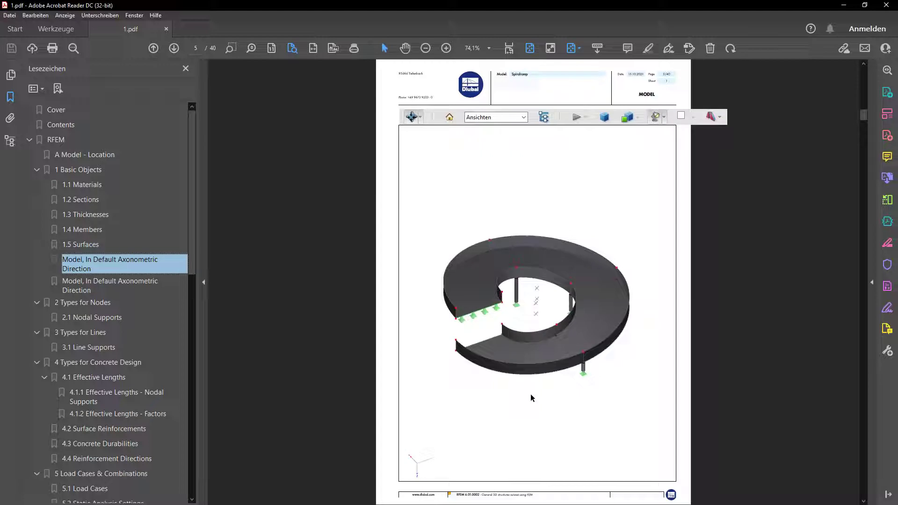
drag(530, 397, 748, 241)
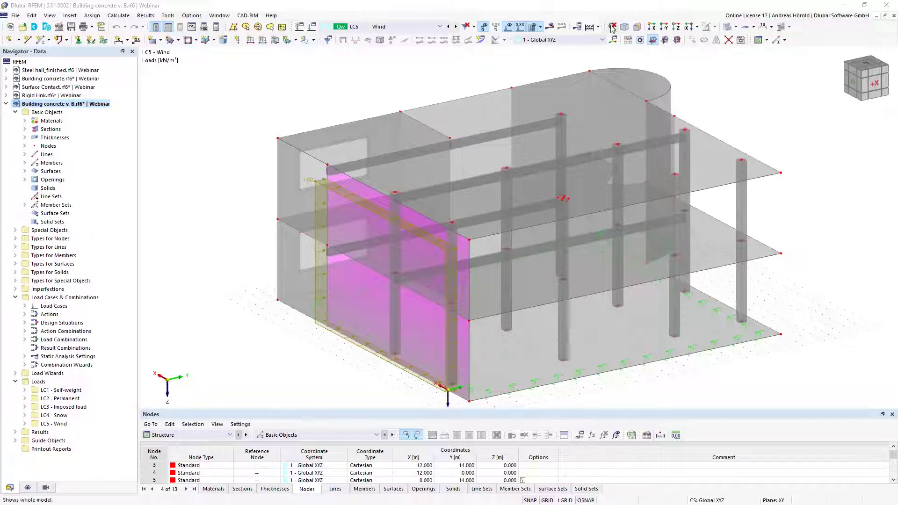
click(589, 29)
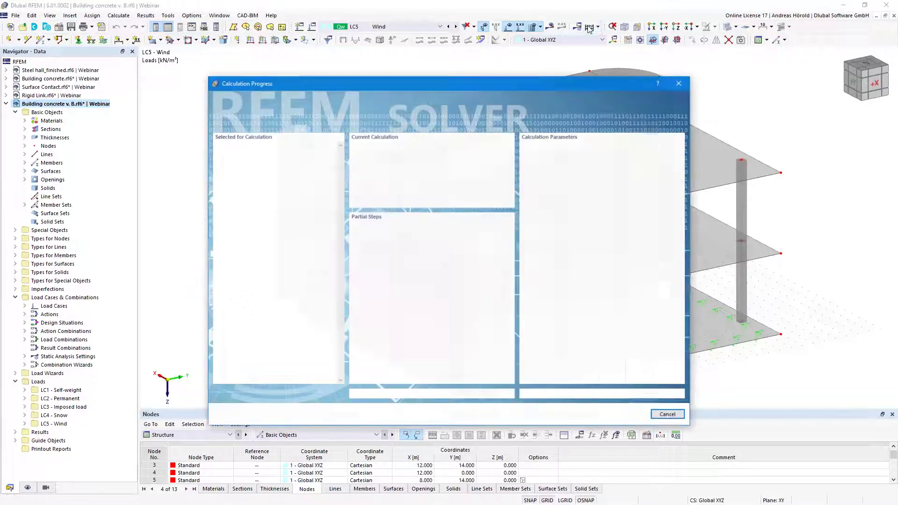
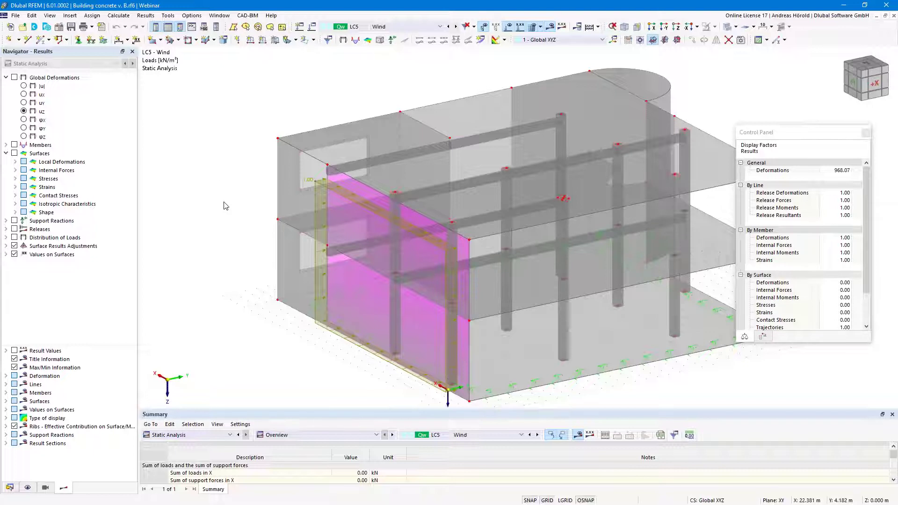
Step back from LC5 Wind to LC3 Imposed load, showing the 3.00 kN/m² floor slab loads
middle_drag(224, 200, 219, 189)
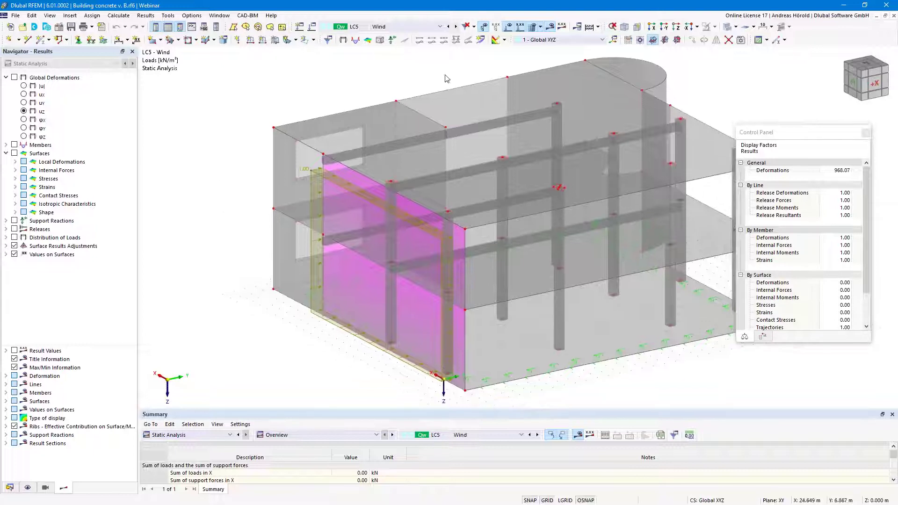
click(450, 27)
click(448, 26)
middle_drag(500, 322, 491, 314)
scroll(617, 203, down, 2)
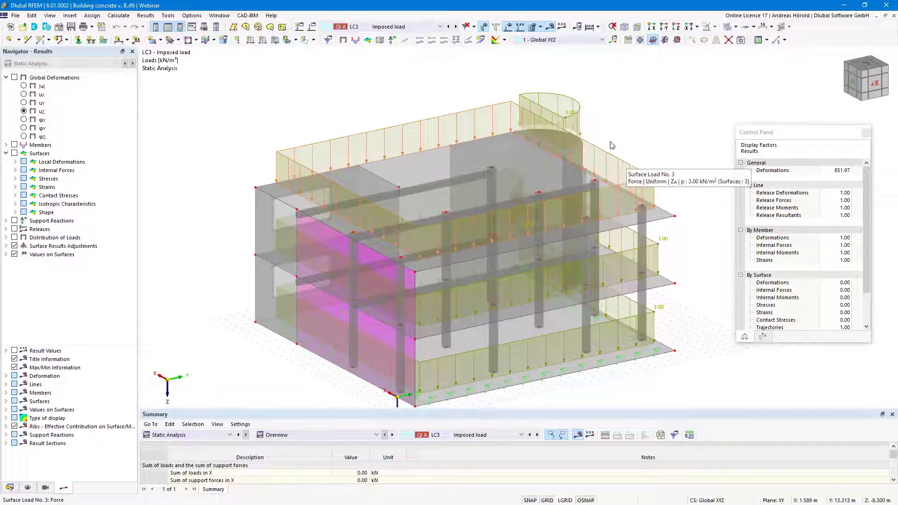
right_click(625, 165)
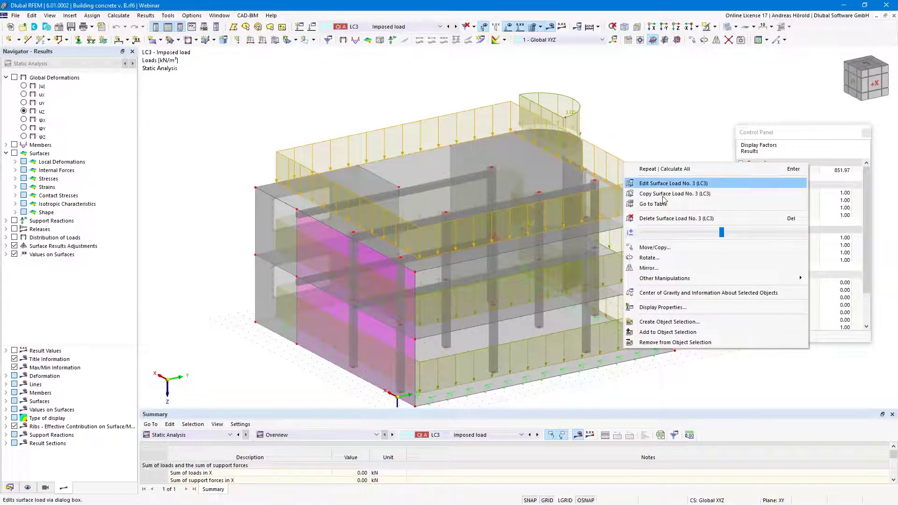
click(607, 154)
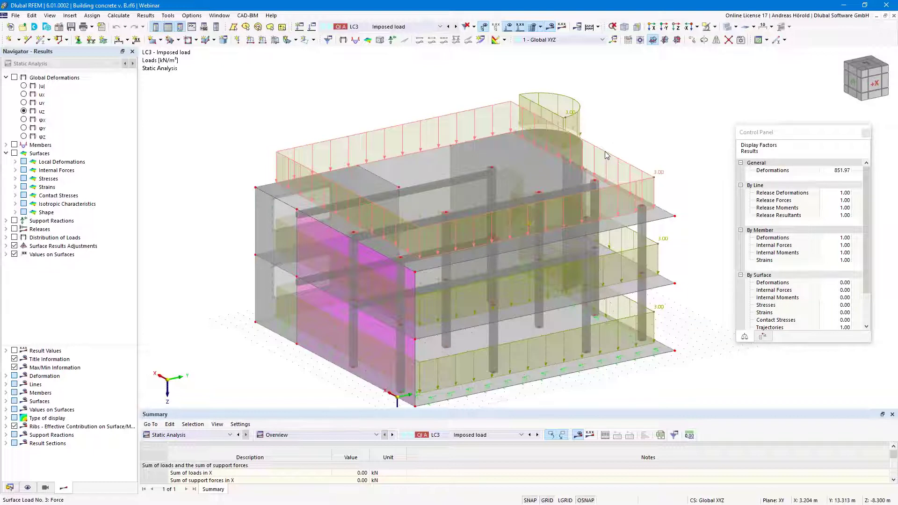
double_click(607, 154)
click(486, 107)
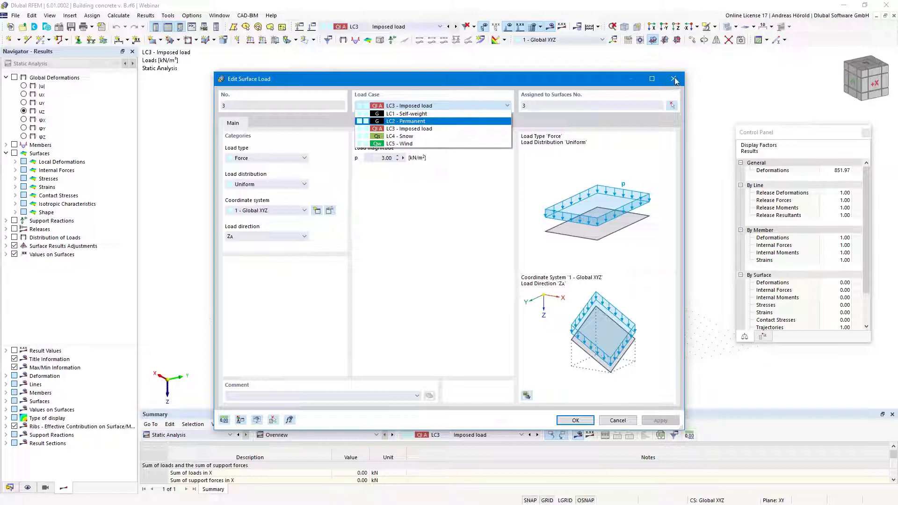
click(675, 81)
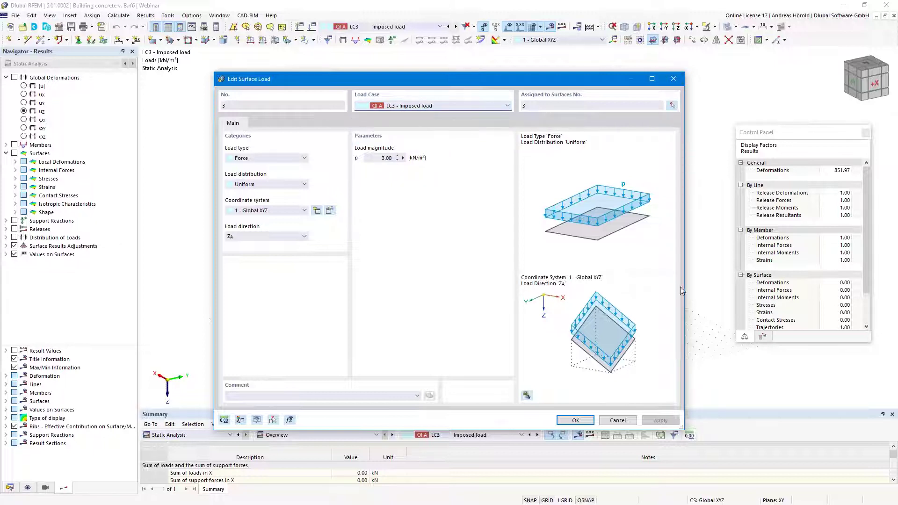
click(576, 421)
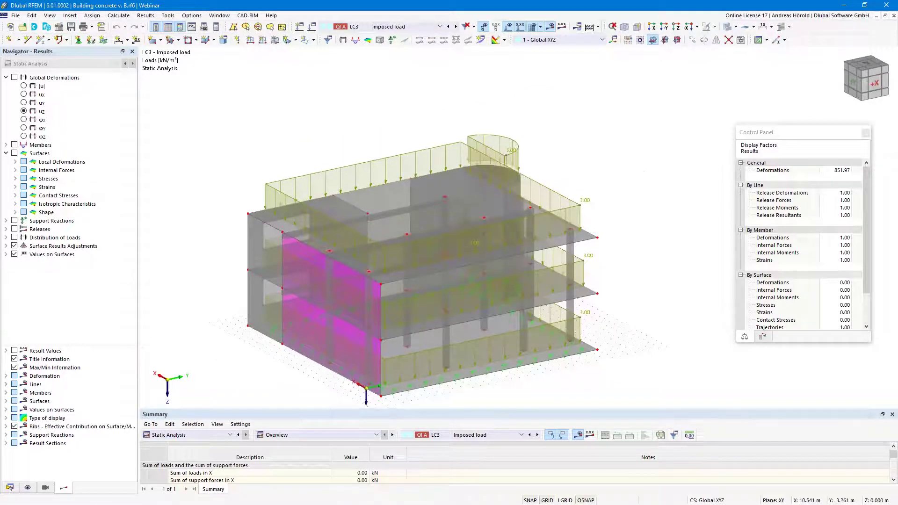
Show the LC3 member My moment diagrams with the surface loads hidden
ctrl+middle_drag(421, 220, 396, 212)
click(15, 145)
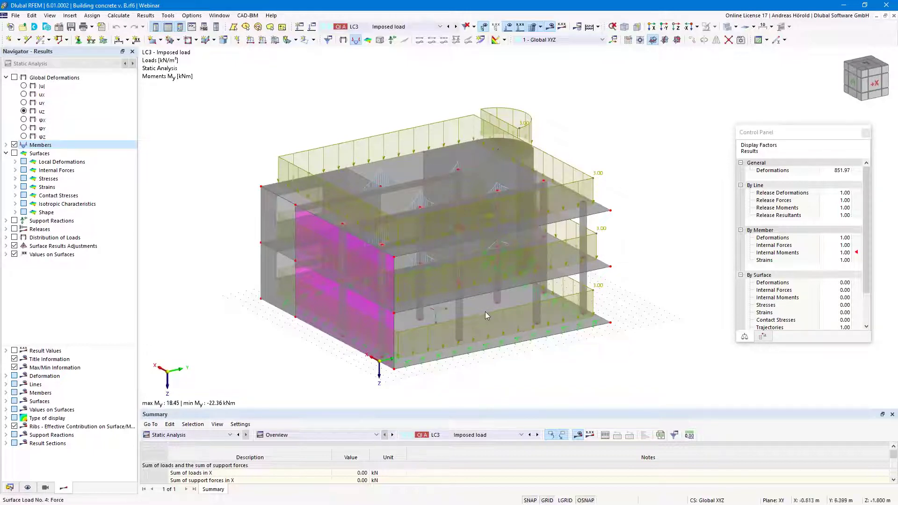
ctrl+middle_drag(485, 312, 449, 309)
click(510, 27)
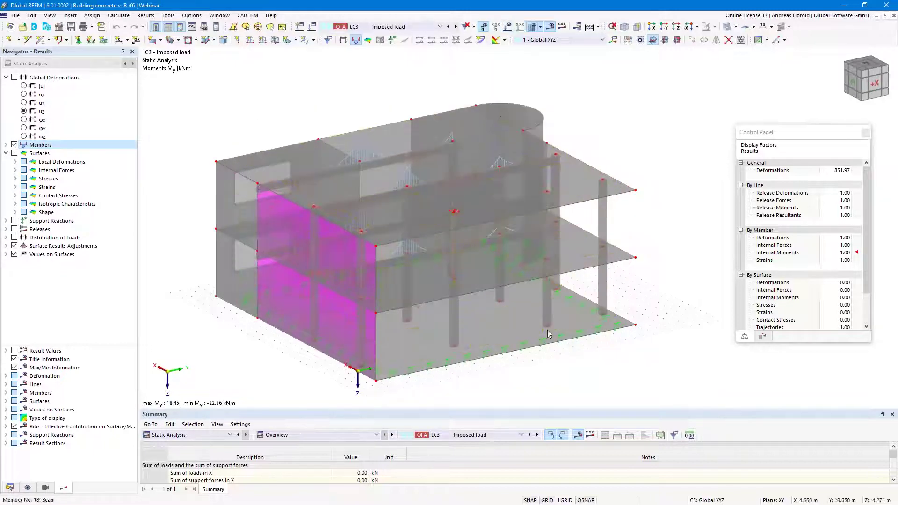
ctrl+middle_drag(550, 345, 529, 344)
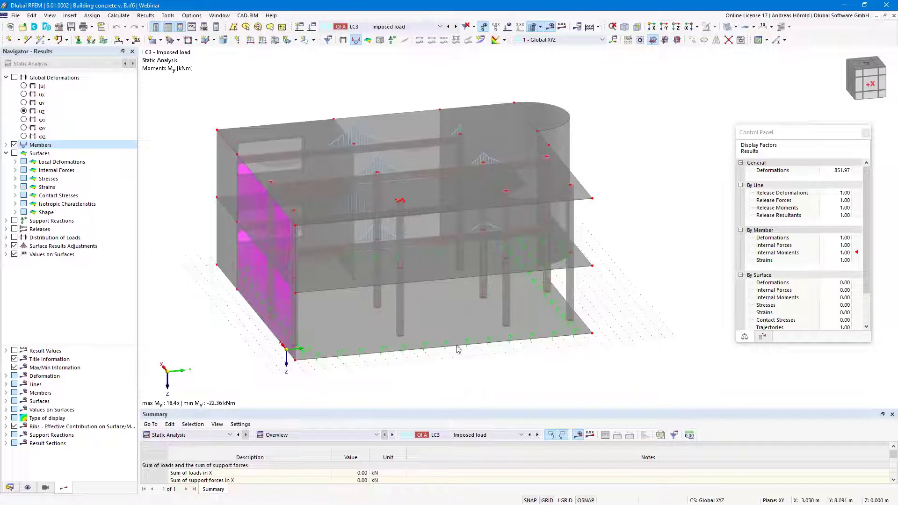
scroll(551, 343, up, 4)
scroll(550, 343, down, 5)
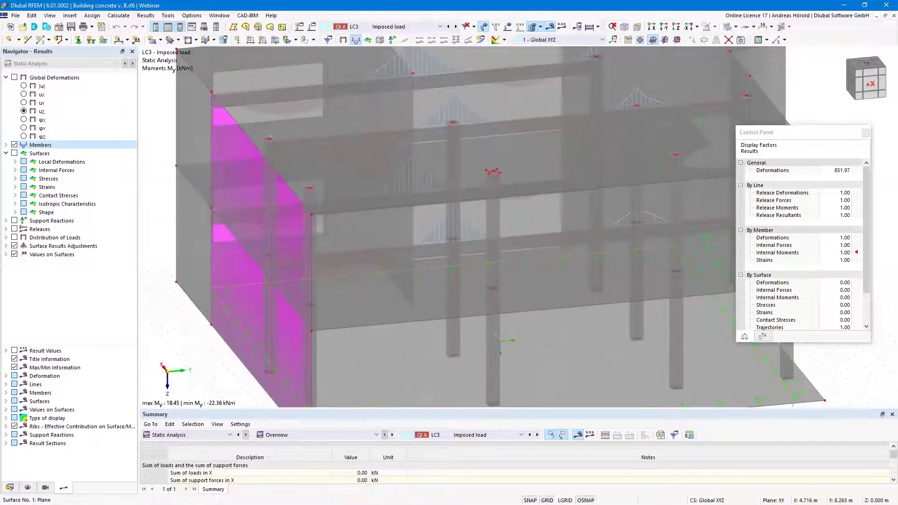
middle_drag(523, 300, 509, 284)
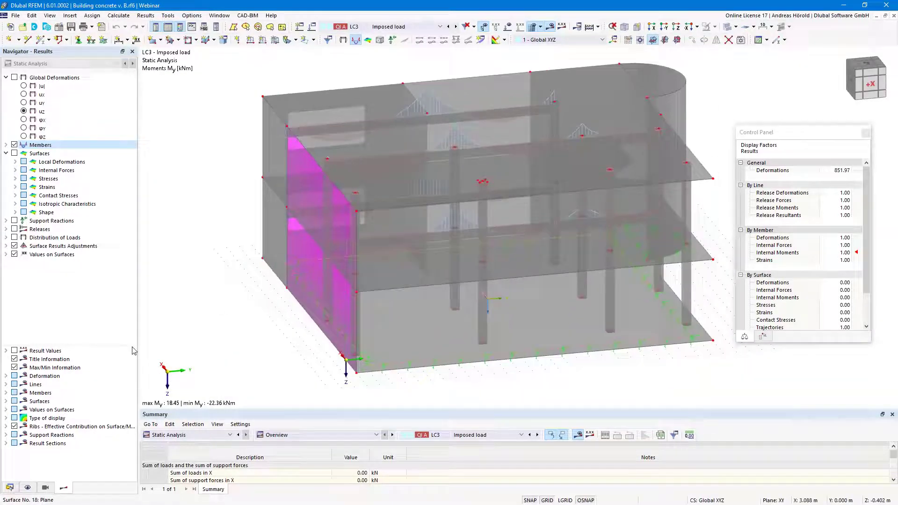
Switch to the Data navigator and expand Guide Objects
click(10, 488)
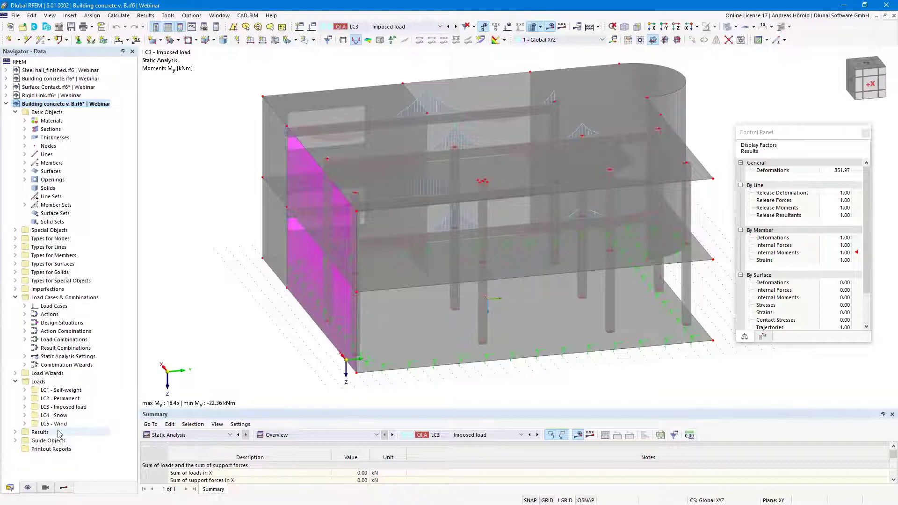
click(16, 442)
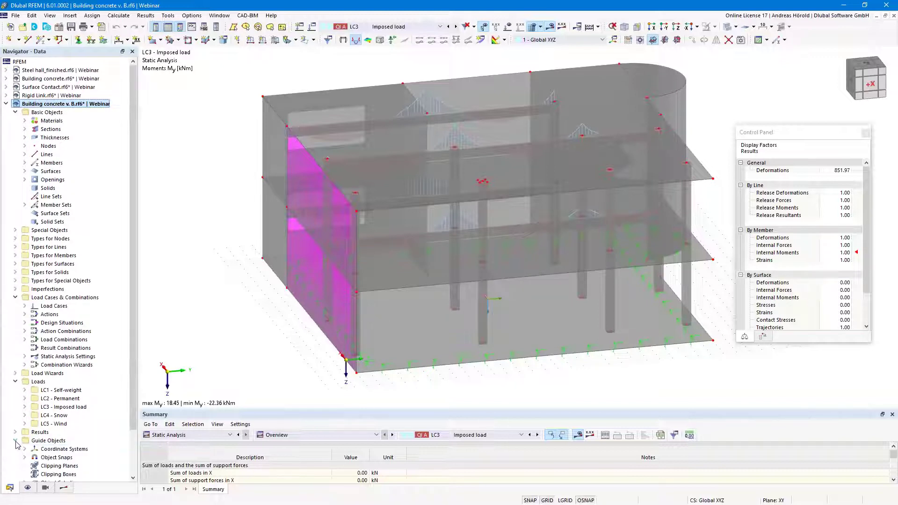
scroll(56, 435, down, 2)
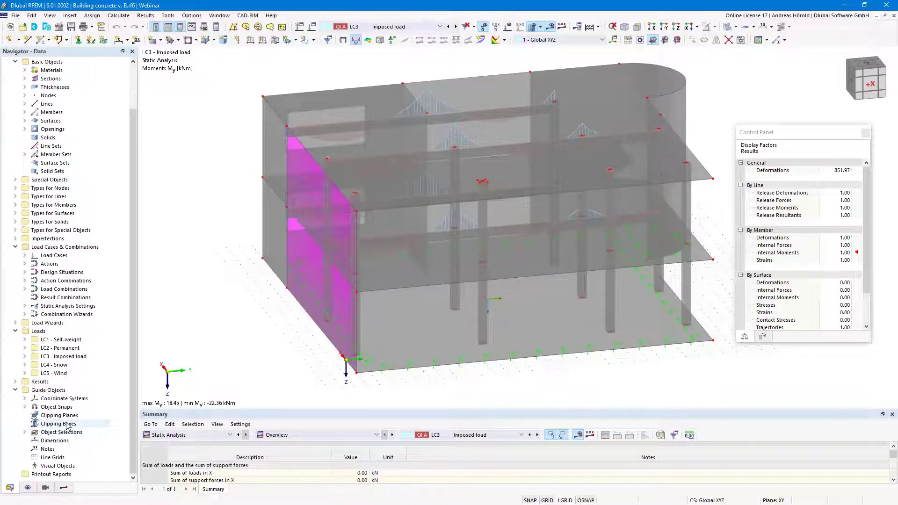
Create and activate a 4 × 4 × 10 m clipping box at node 4.500, 5.500, -3.250
double_click(68, 424)
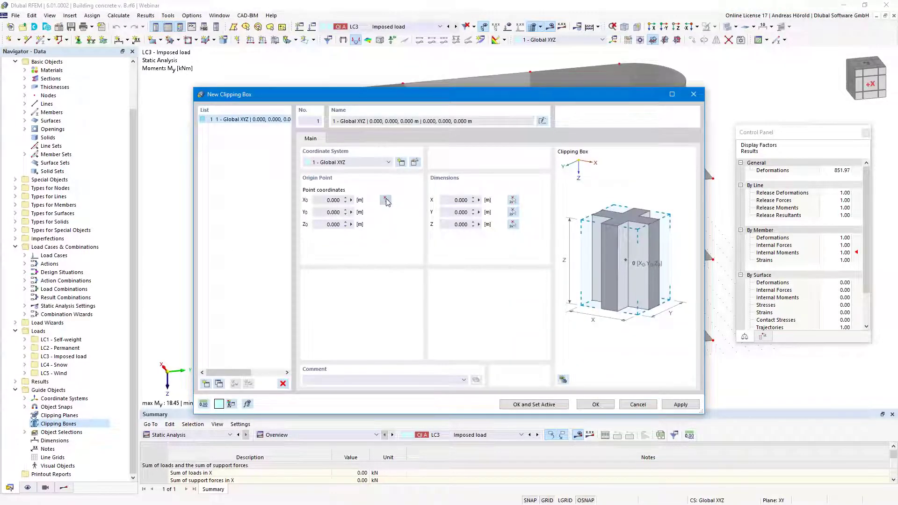
click(386, 200)
click(455, 229)
click(453, 201)
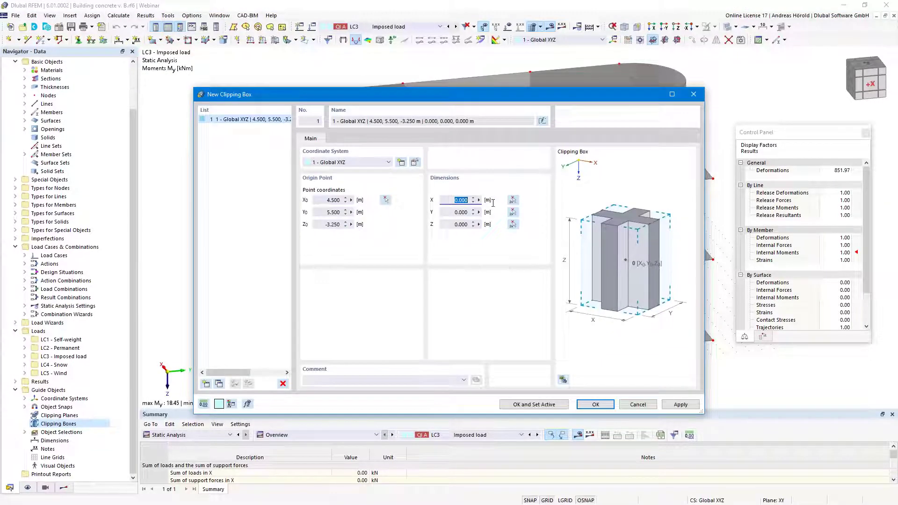
text(4)
key(Tab)
text(4)
key(Tab)
click(524, 404)
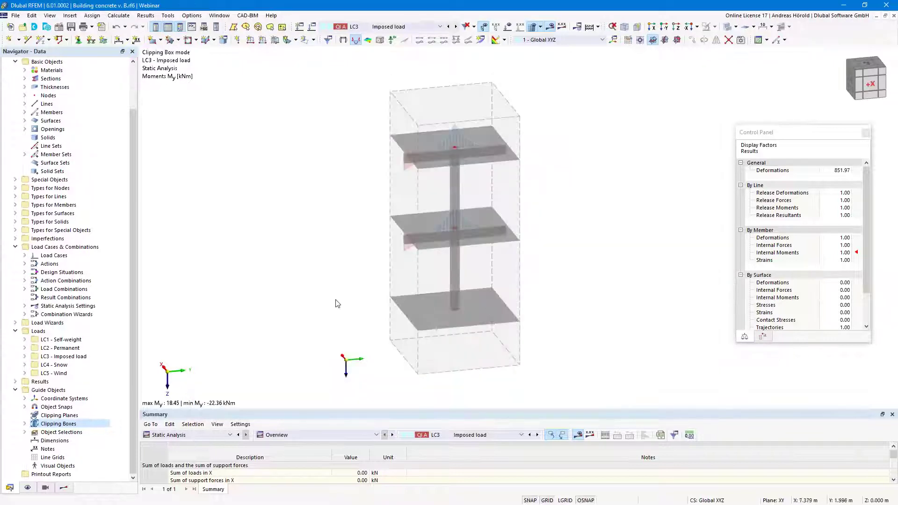
mouse_move(344, 301)
ctrl+middle_down()
mouse_move(381, 290)
mouse_move(367, 279)
mouse_move(337, 289)
ctrl+middle_up()
scroll(330, 243, up, 2)
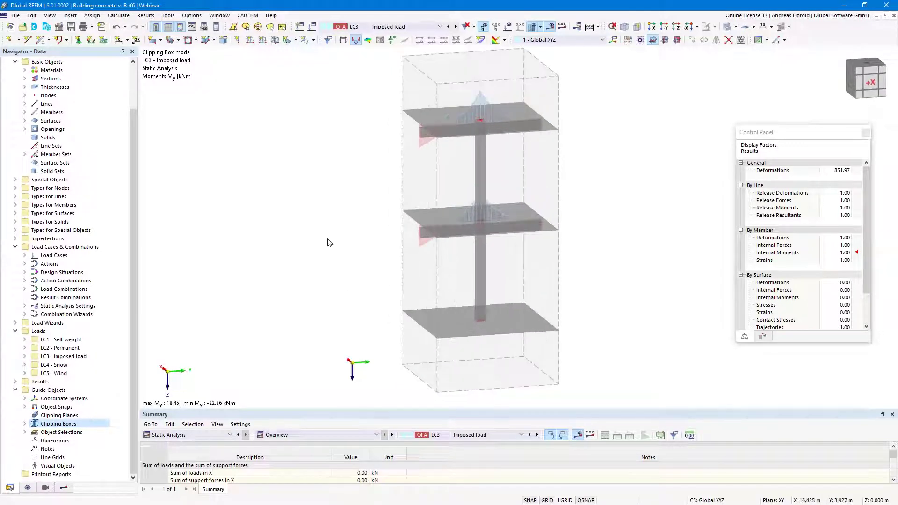
middle_drag(316, 254, 291, 296)
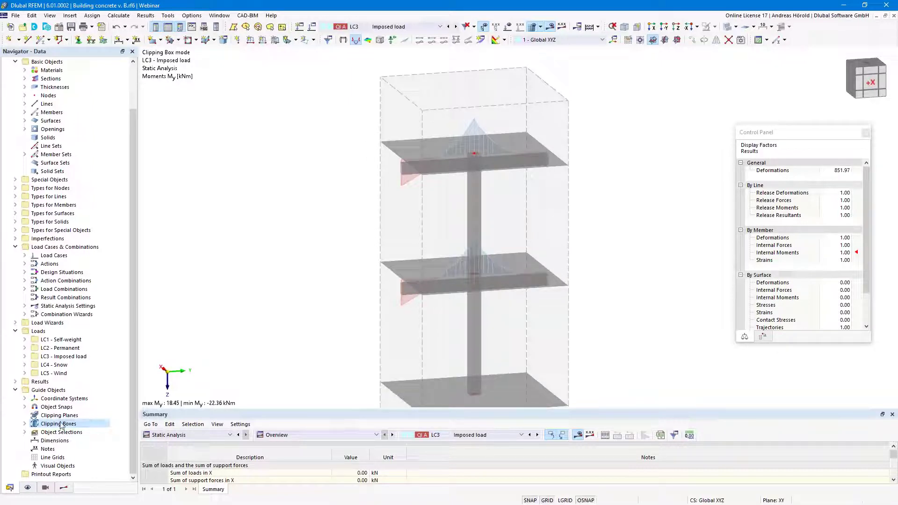
Switch clipping box 1 off and hide the result diagrams to show the whole building
click(26, 425)
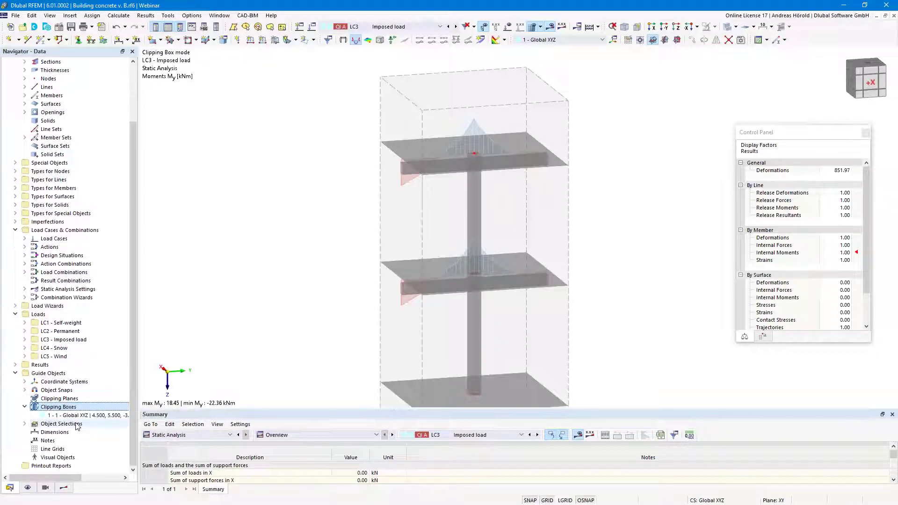
right_click(84, 417)
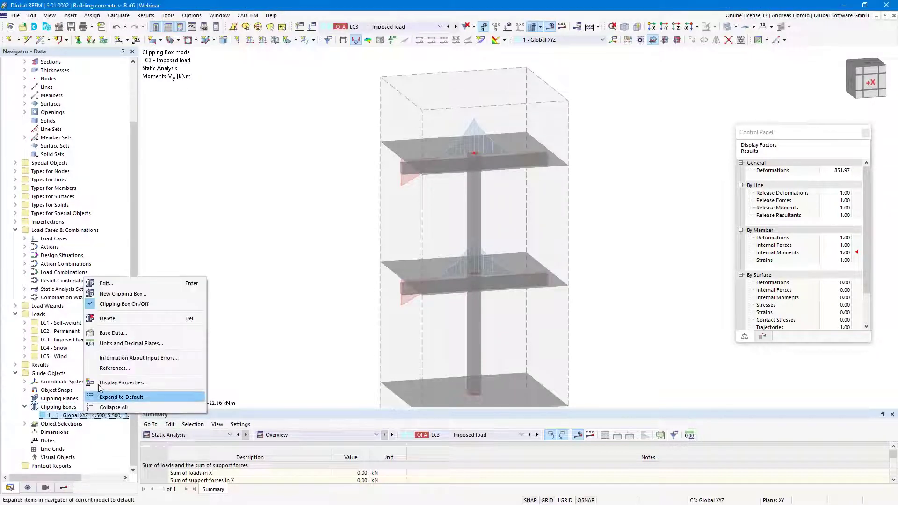
click(118, 305)
scroll(490, 128, down, 2)
middle_drag(486, 72, 480, 94)
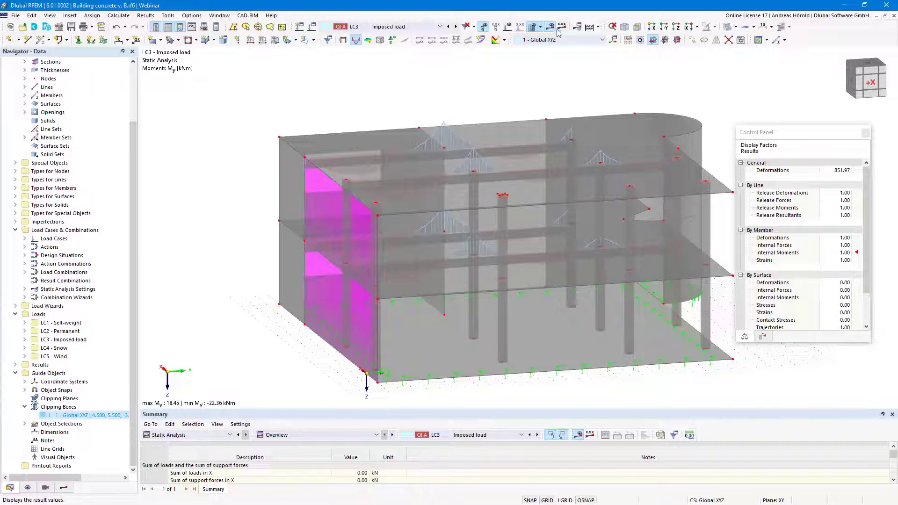
click(532, 27)
Show the loads again and enlarge the surface load arrows and surface support symbols
click(507, 27)
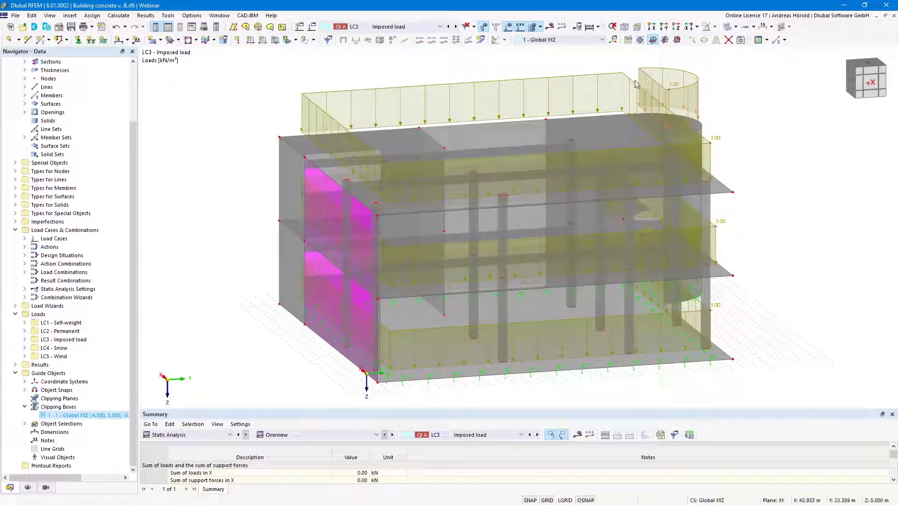
mouse_move(625, 81)
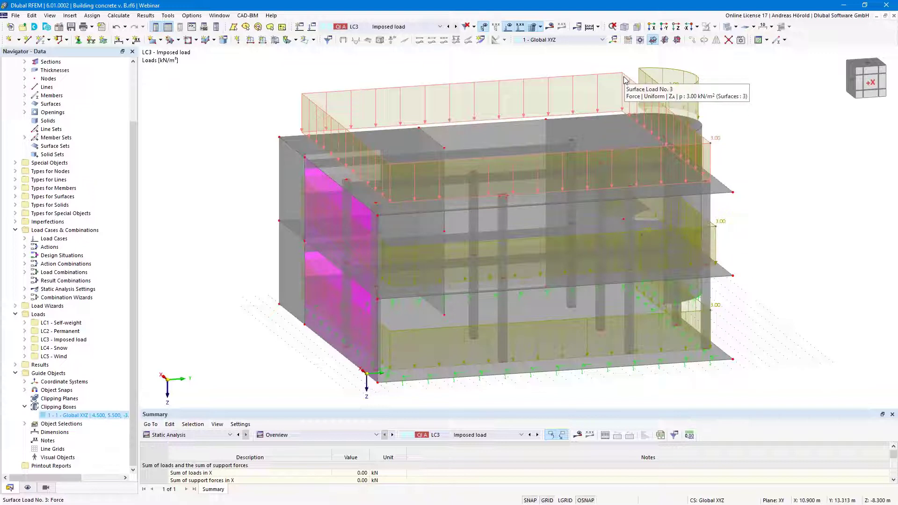
right_click(625, 80)
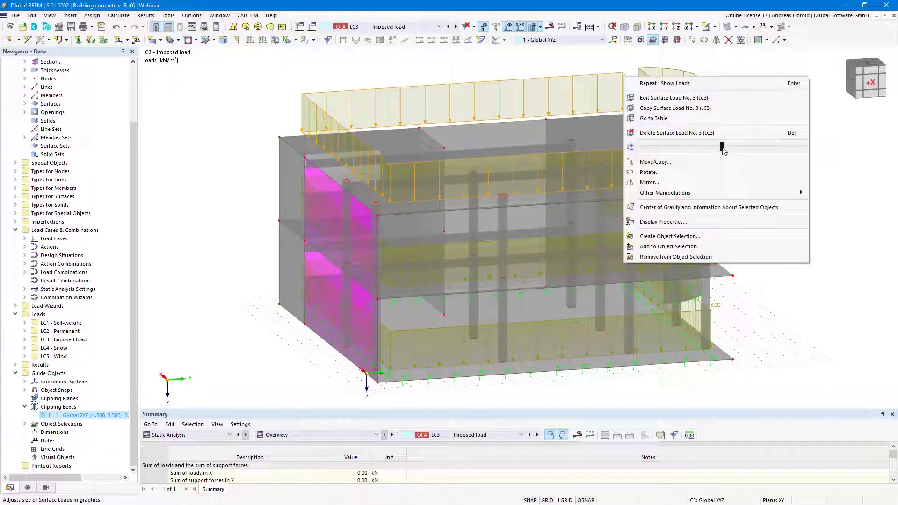
mouse_move(720, 151)
mouse_down()
mouse_move(674, 148)
mouse_move(748, 151)
mouse_move(693, 148)
mouse_move(723, 148)
mouse_up()
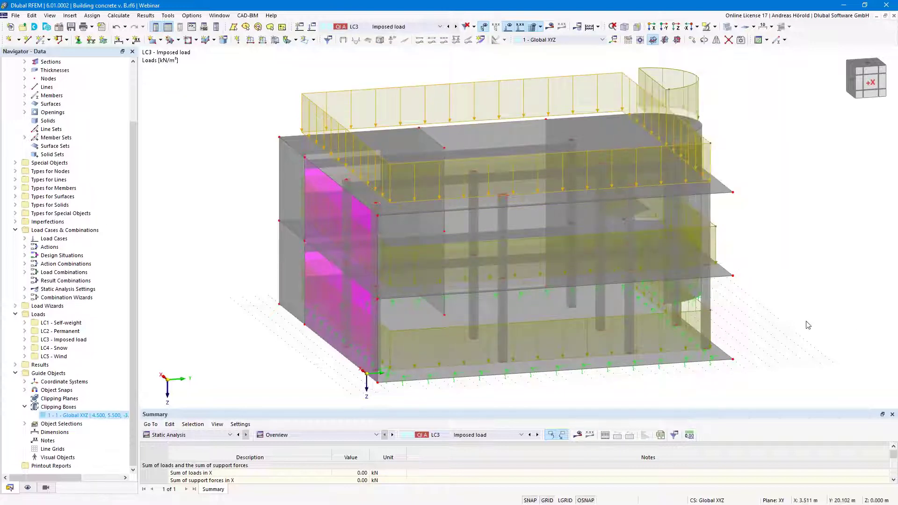
right_click(585, 377)
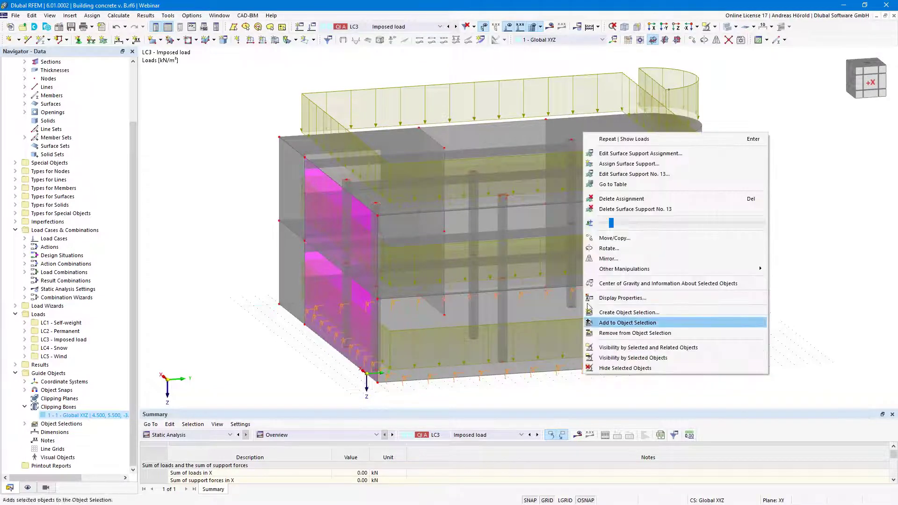
mouse_move(612, 224)
mouse_down()
mouse_move(674, 229)
mouse_move(620, 227)
mouse_up()
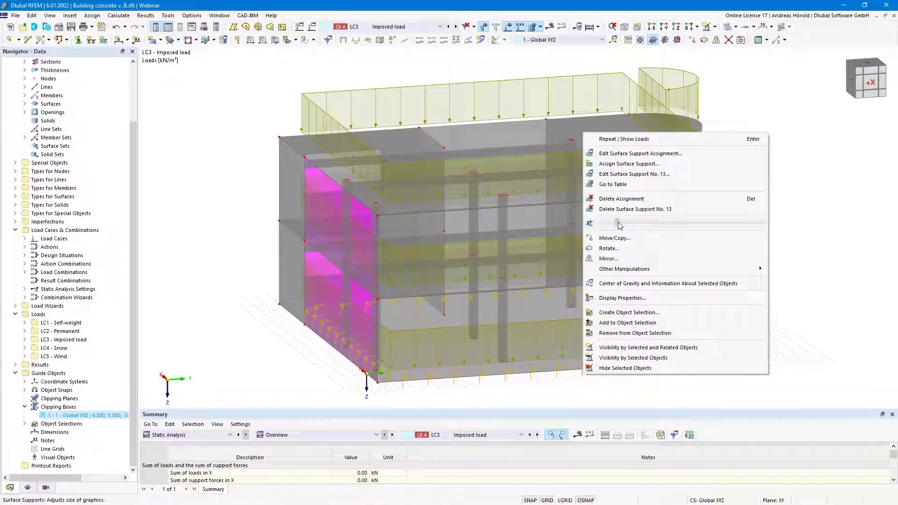
click(815, 283)
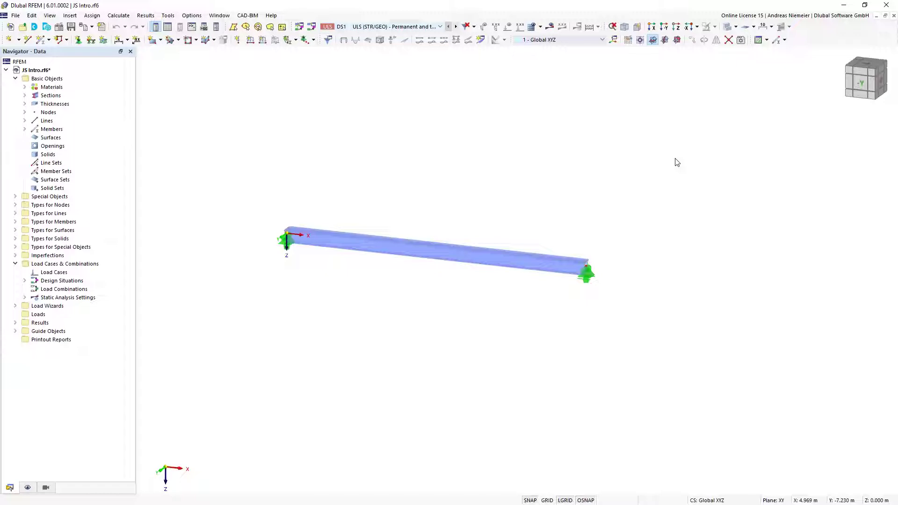
Reposition and re-maximize the JS Intro model window, then bring up the Console and Script Manager
click(885, 15)
drag(623, 80, 626, 156)
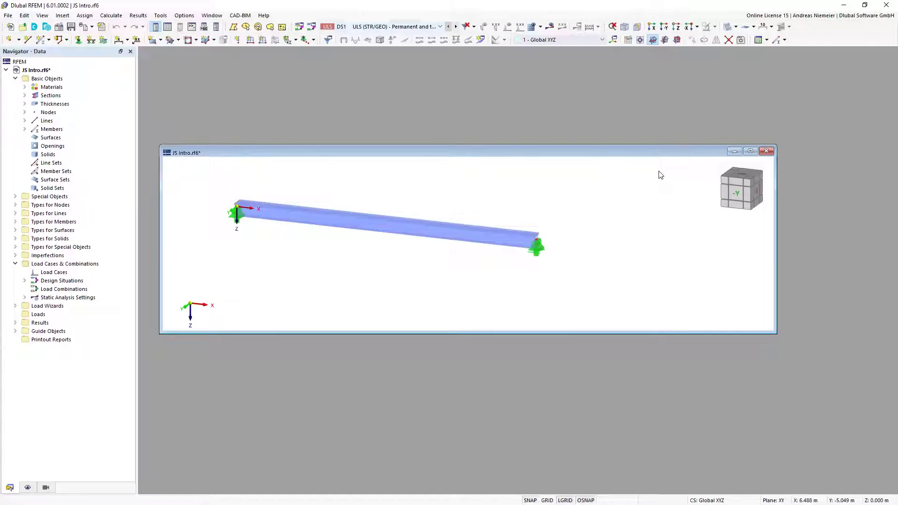
click(751, 151)
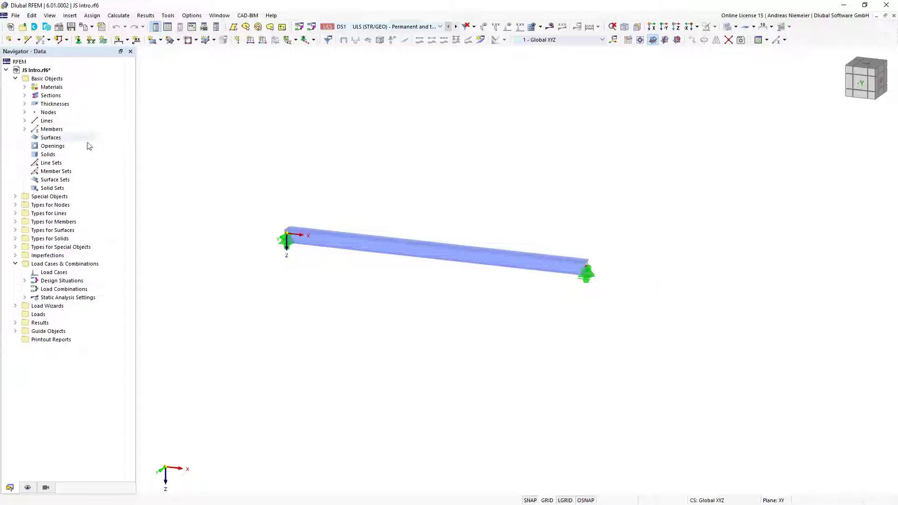
click(192, 27)
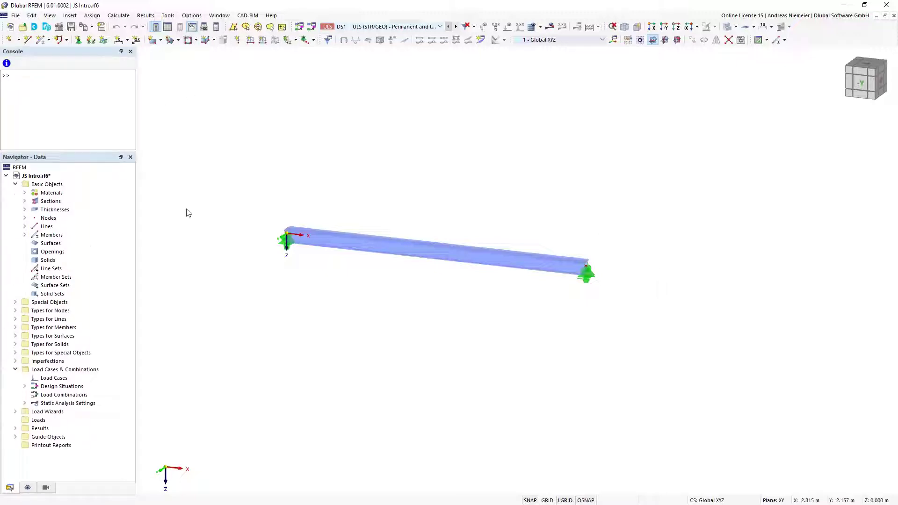
click(204, 26)
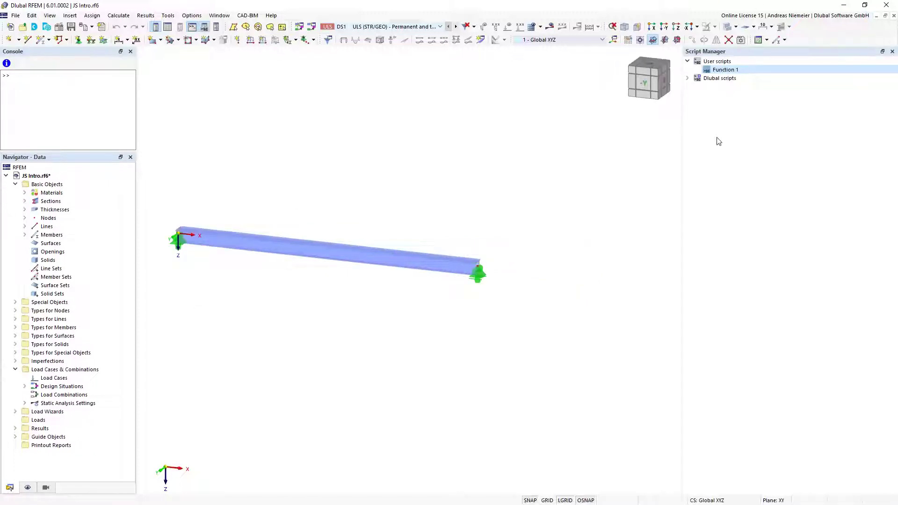
Expand Dlubal scripts and edit user script Function 1 in the external editor
click(688, 78)
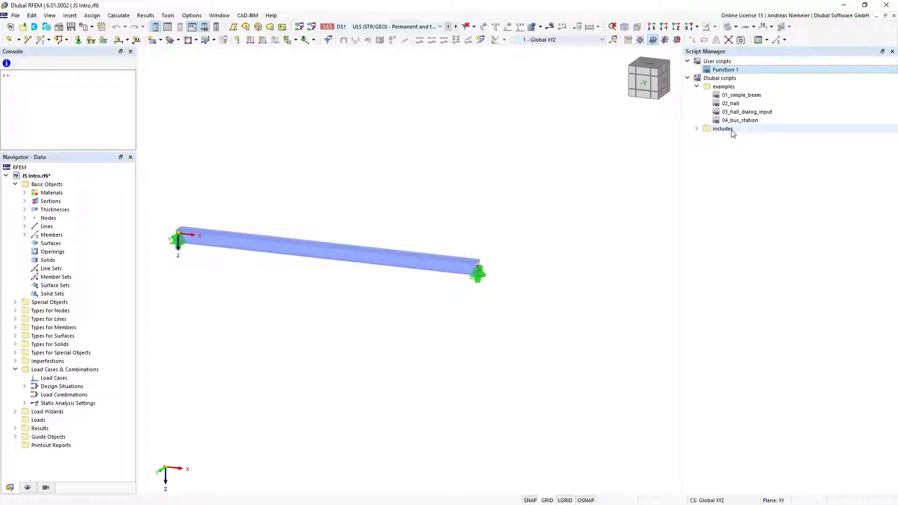
right_click(738, 75)
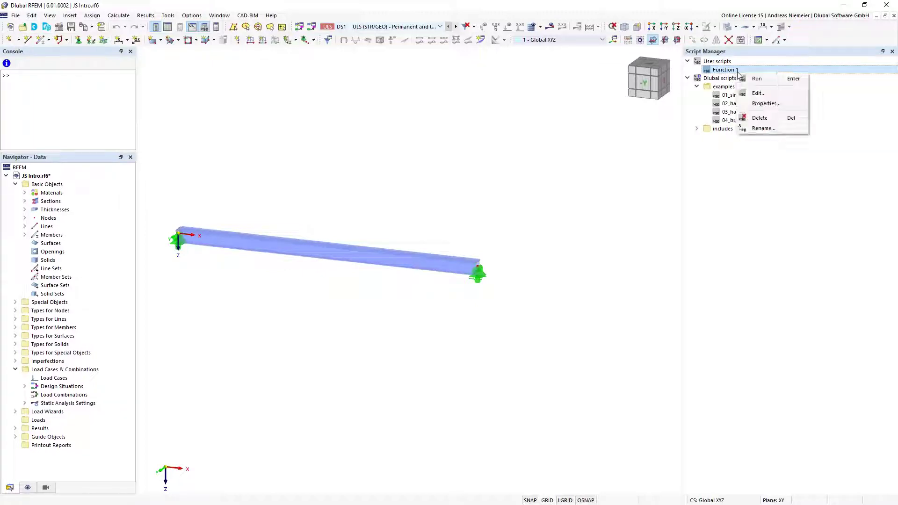
click(759, 93)
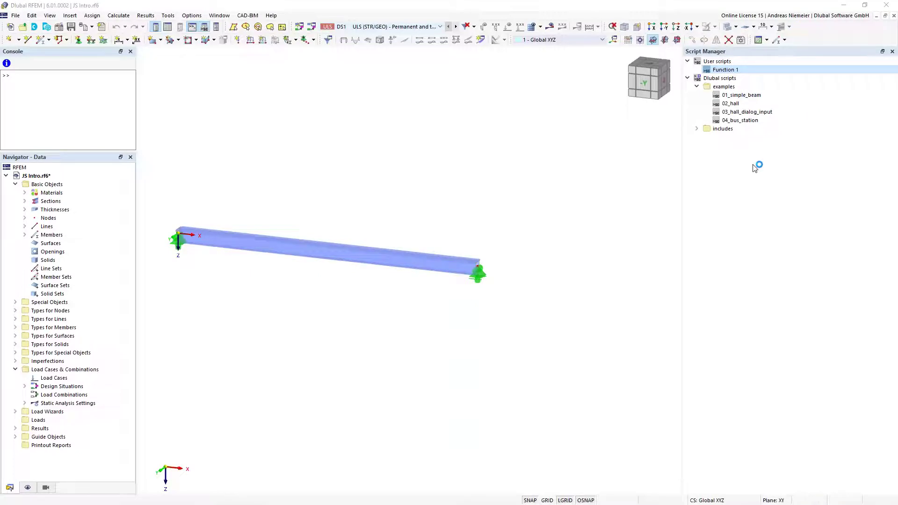
Review Function 1.js's Load, Steps and Element variables, load case lines and member load block
click(365, 348)
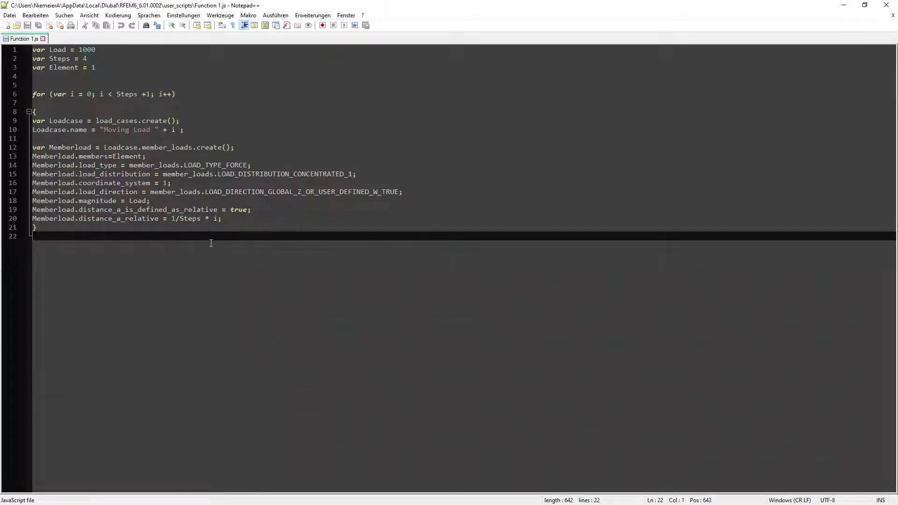
click(109, 67)
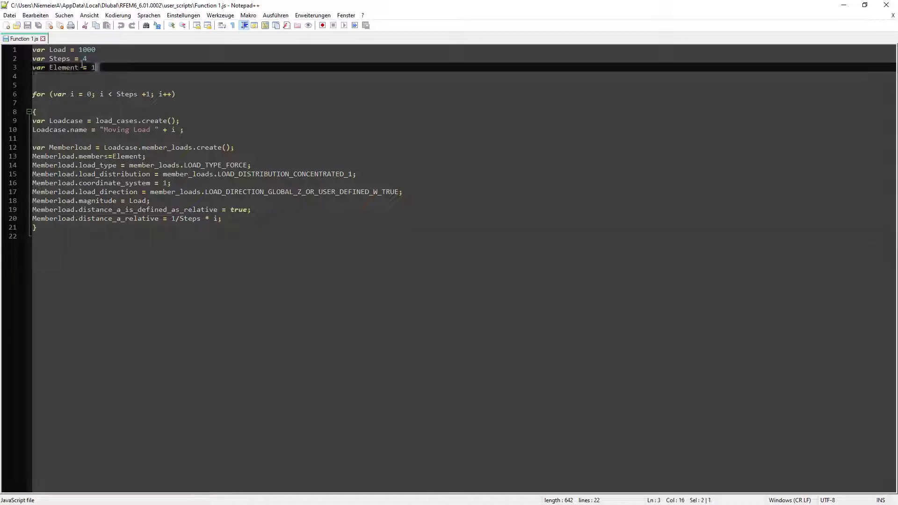
click(94, 50)
click(72, 50)
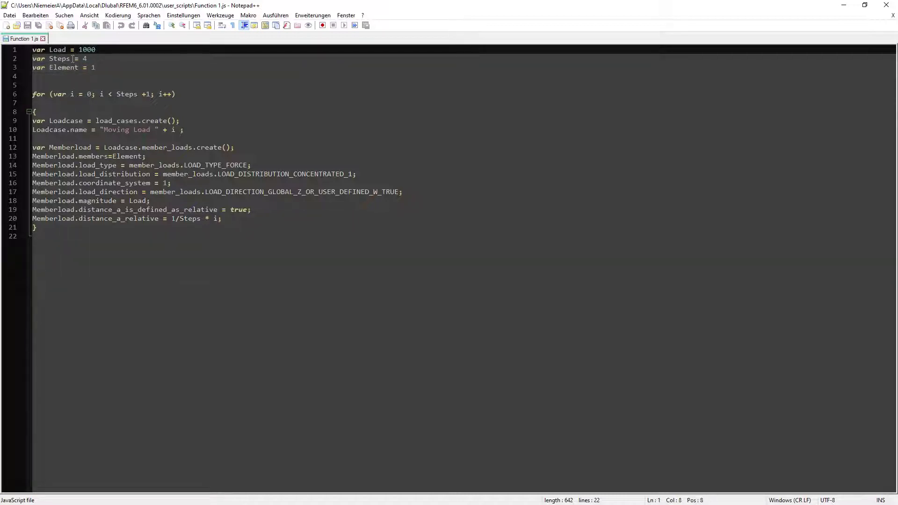
click(87, 59)
click(97, 70)
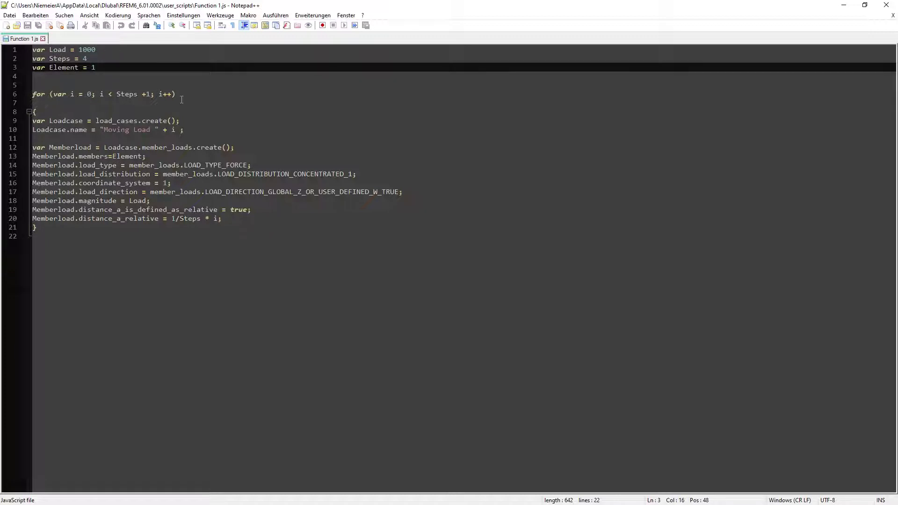
drag(195, 135, 33, 121)
drag(242, 222, 33, 148)
click(299, 147)
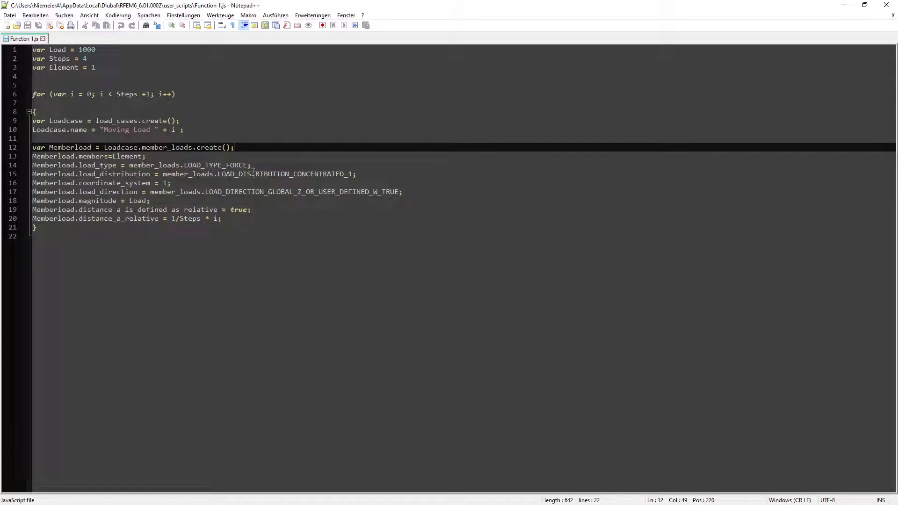
Explain the concentrated member load's type, global Z direction, magnitude and relative distance, then close Notepad++
click(243, 166)
drag(305, 174, 251, 174)
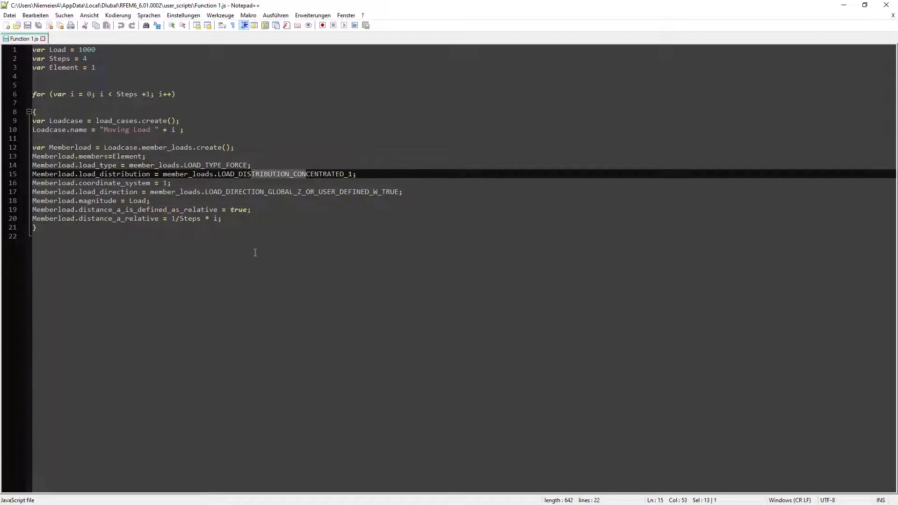
click(167, 183)
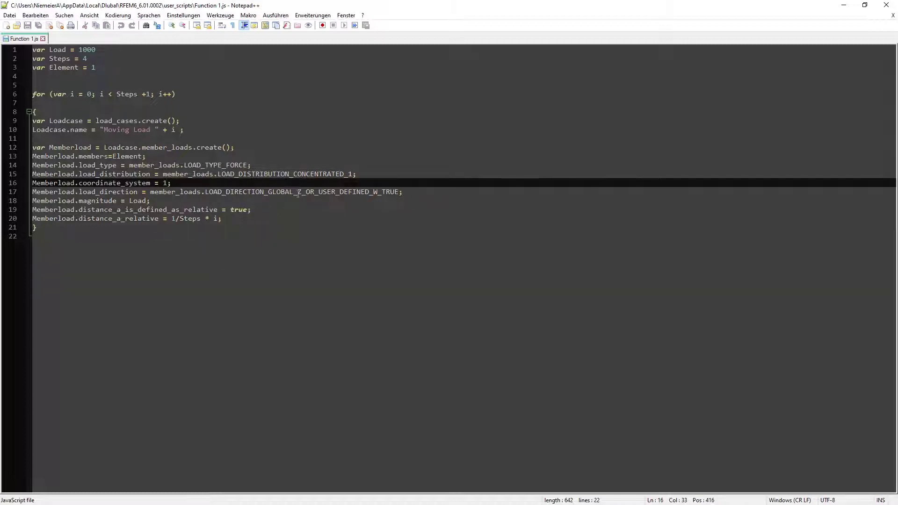
drag(298, 192, 302, 192)
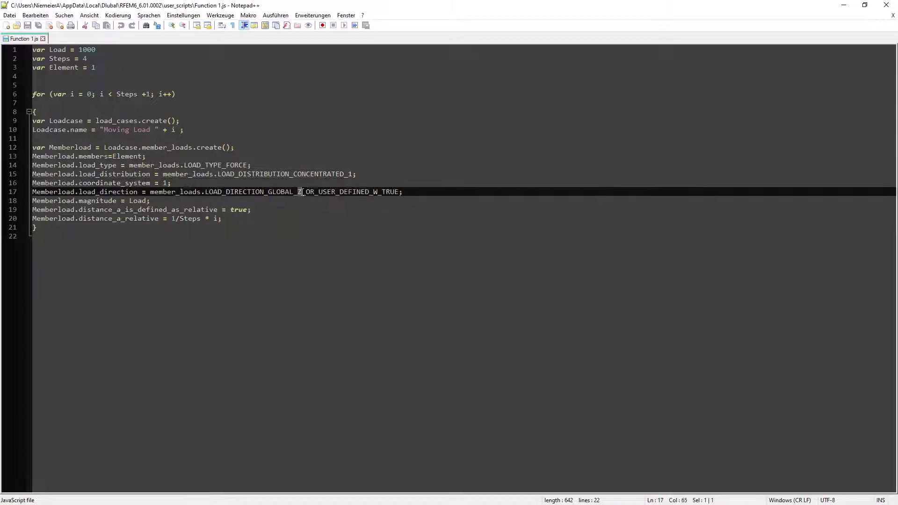
click(142, 200)
drag(172, 218, 193, 218)
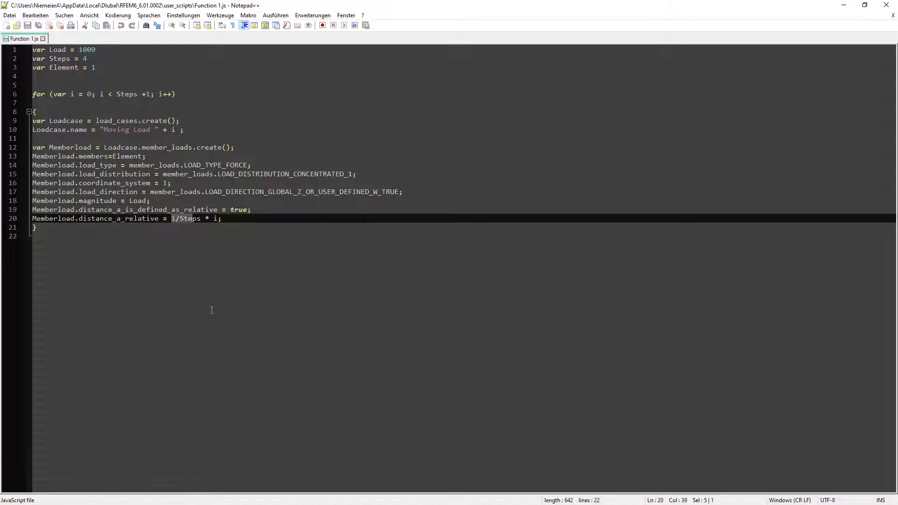
click(883, 10)
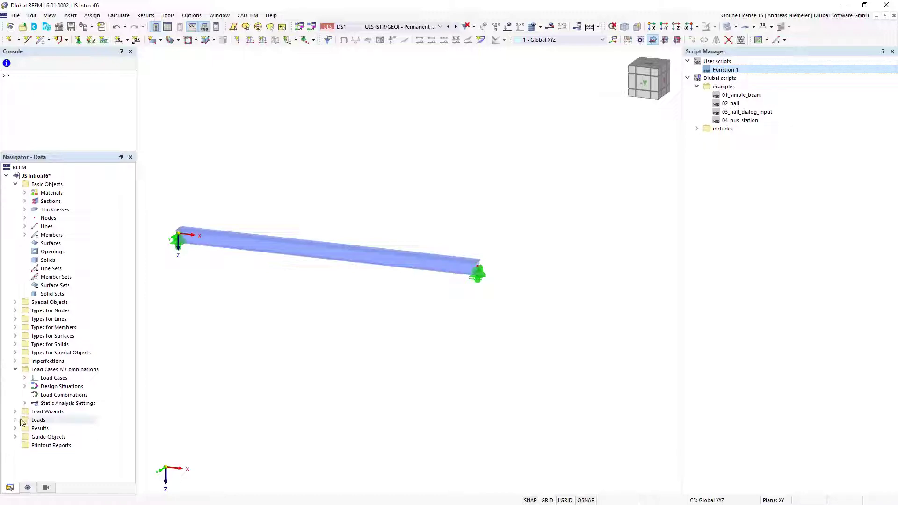
Select LC1 Moving Load 0 with loads shown and step through to LC5 Moving Load 4
click(25, 378)
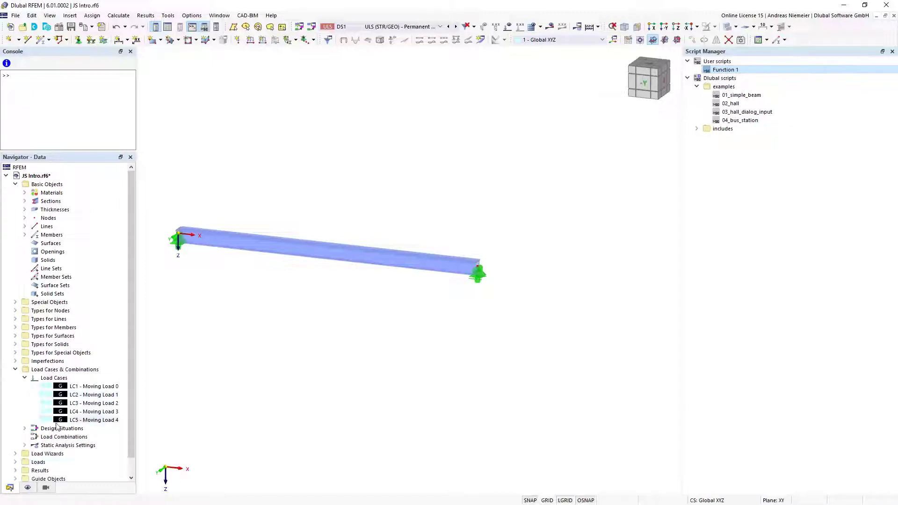
click(100, 395)
key(Up)
click(508, 27)
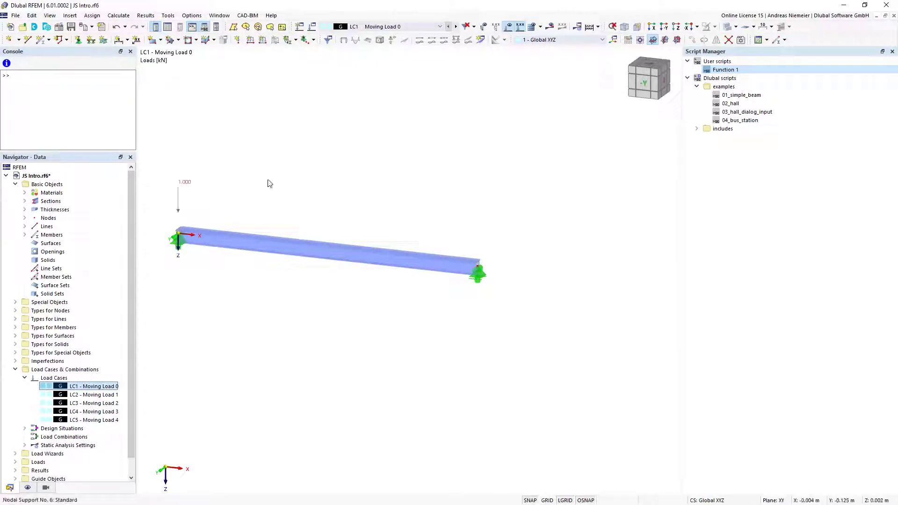
click(456, 27)
click(457, 26)
click(456, 27)
click(456, 27)
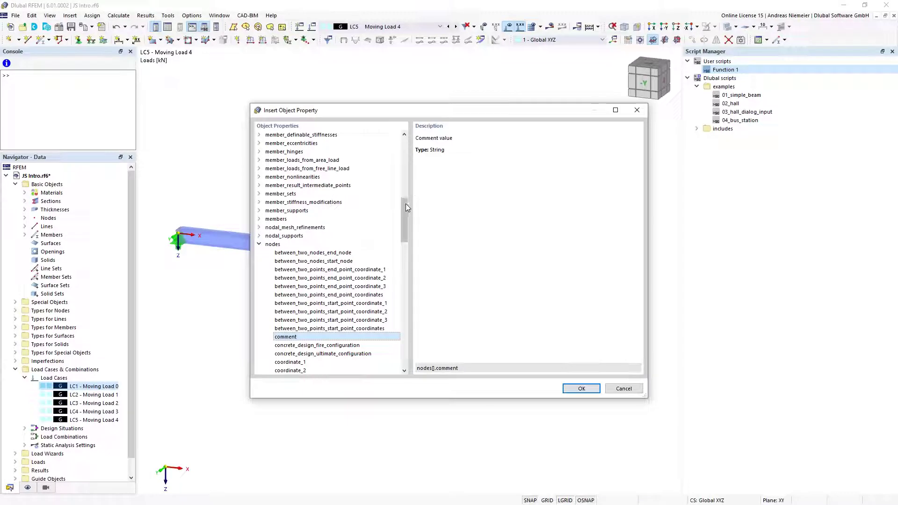
Find the nodes[].comment property in Insert Object Property and cancel without inserting it
drag(404, 217, 405, 149)
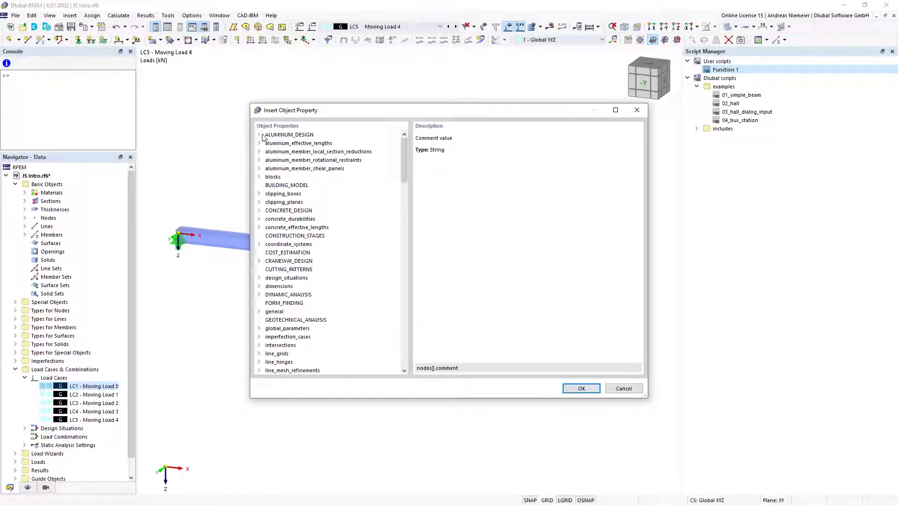
click(281, 211)
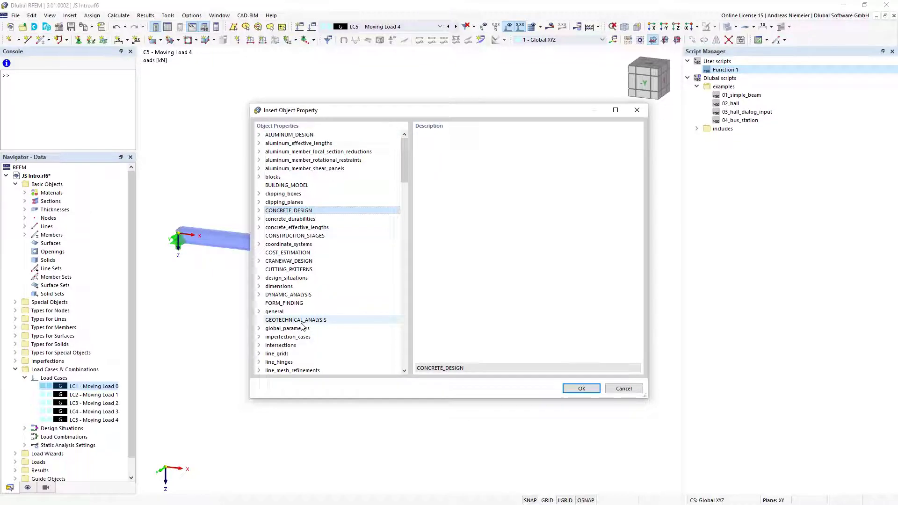
drag(407, 175, 408, 253)
click(272, 177)
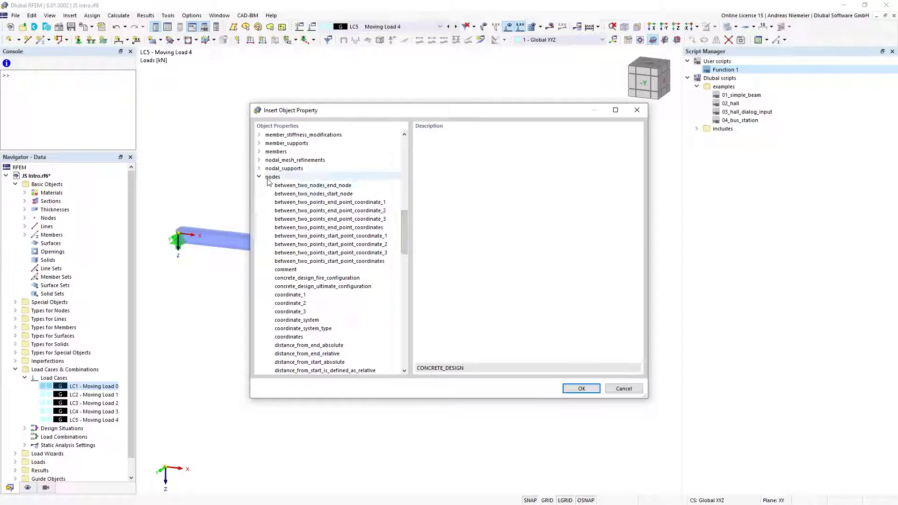
click(287, 271)
drag(459, 369, 414, 376)
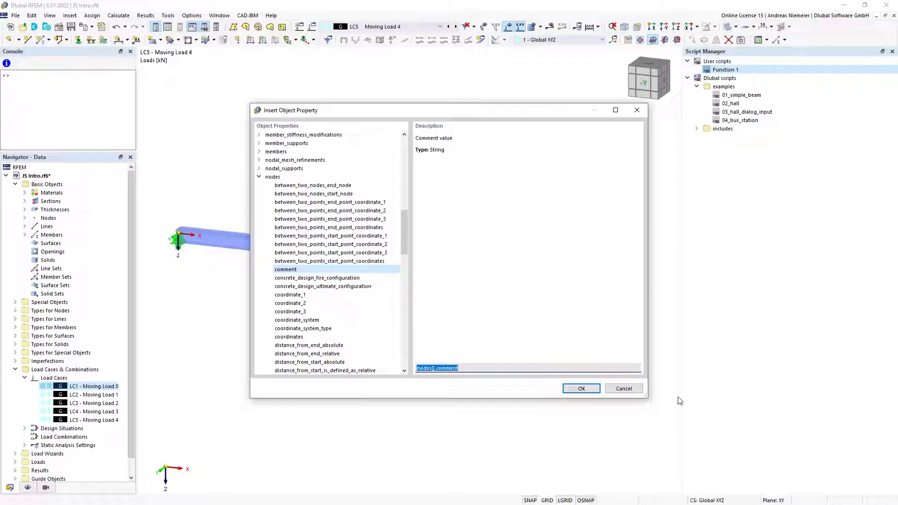
click(622, 390)
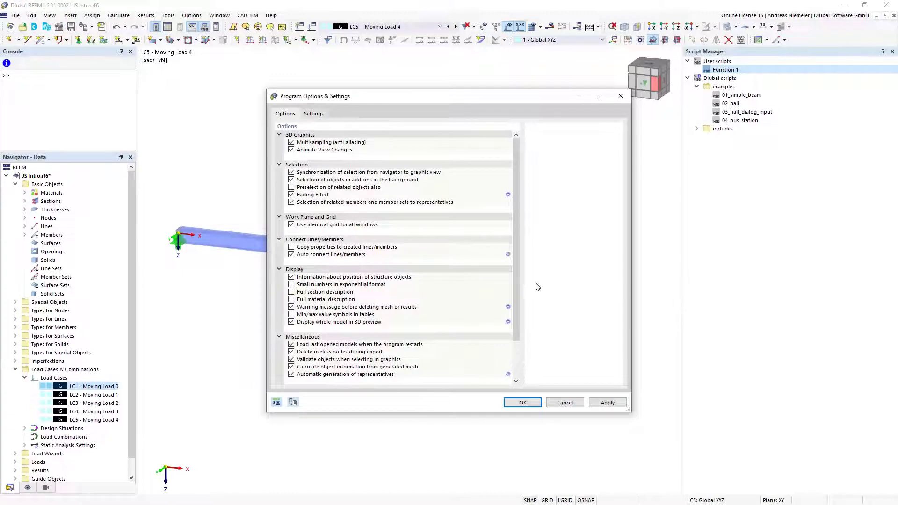
scroll(520, 279, down, 2)
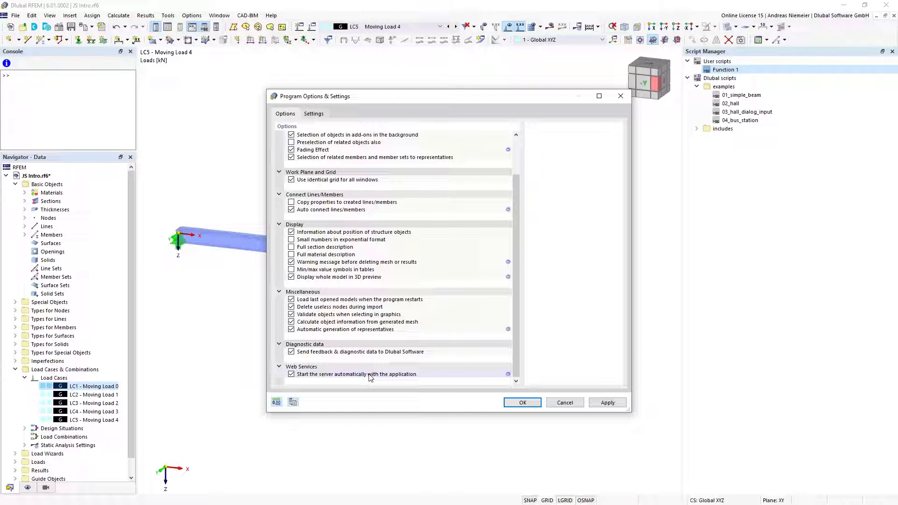
click(510, 376)
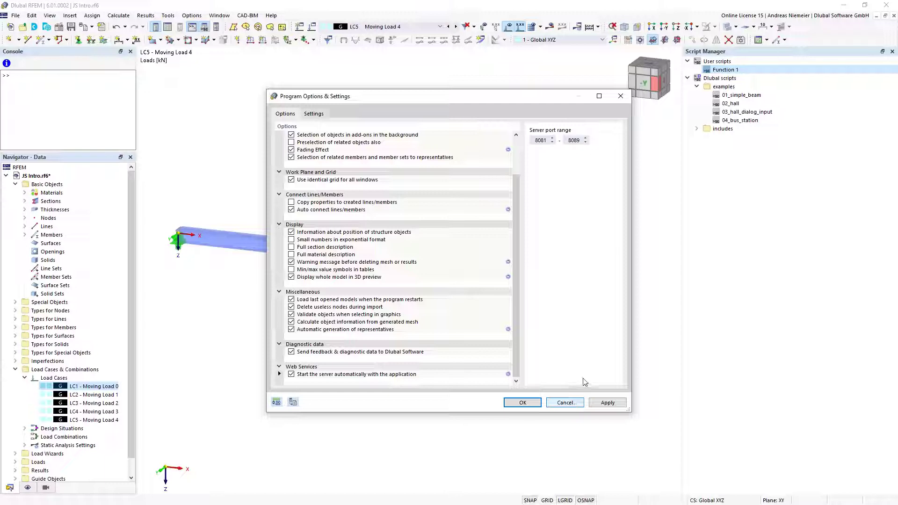
click(576, 407)
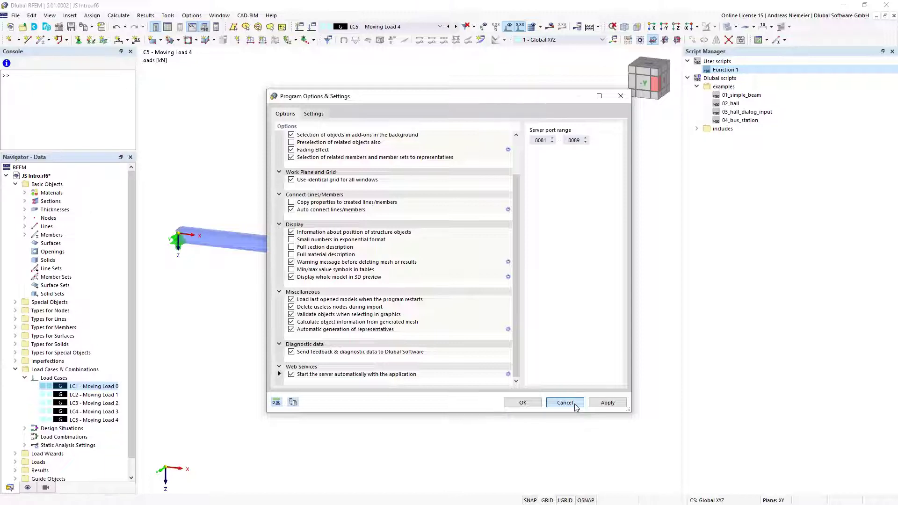
click(577, 406)
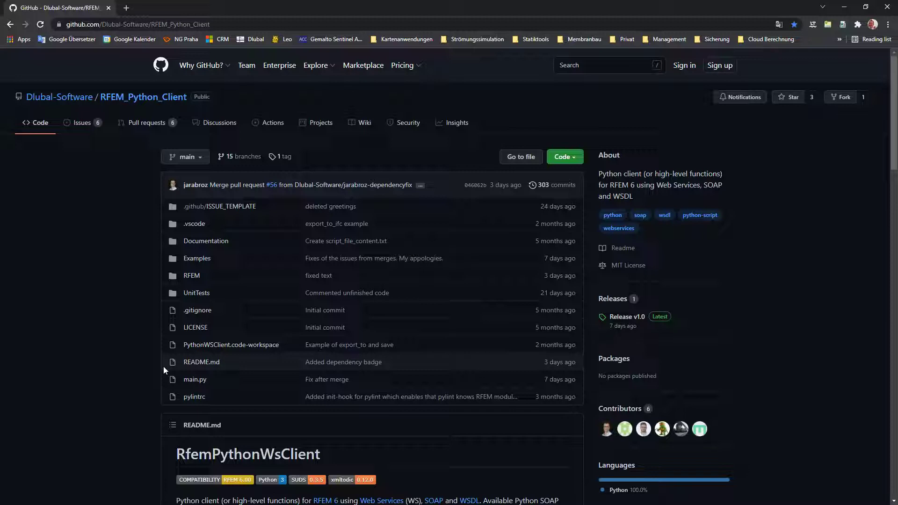
Check RFEM_Python_Client's Clone/Download ZIP options, then switch to the RFEM6 Feature Webinar folder
click(578, 161)
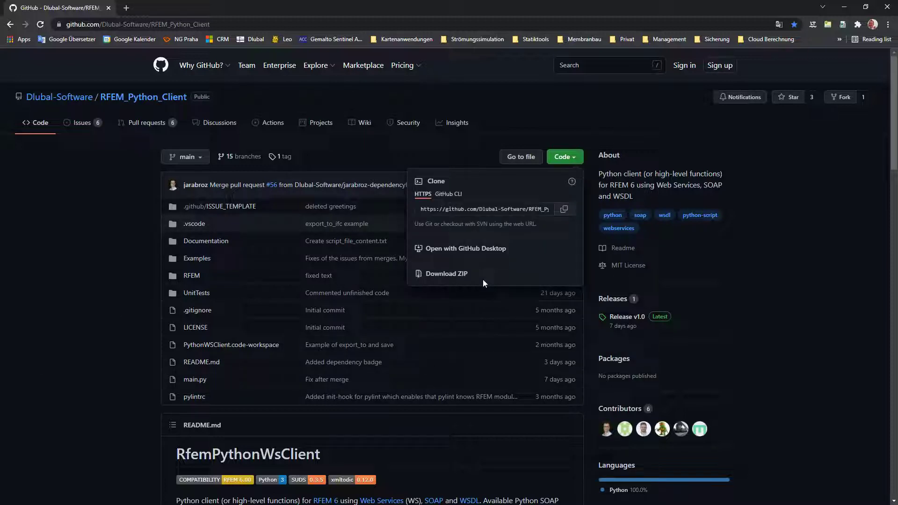
click(84, 275)
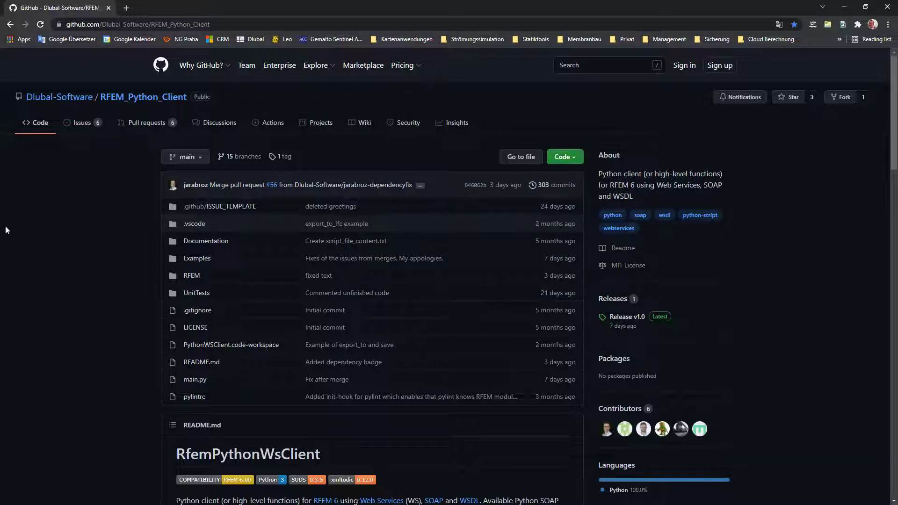
key(alt+Tab)
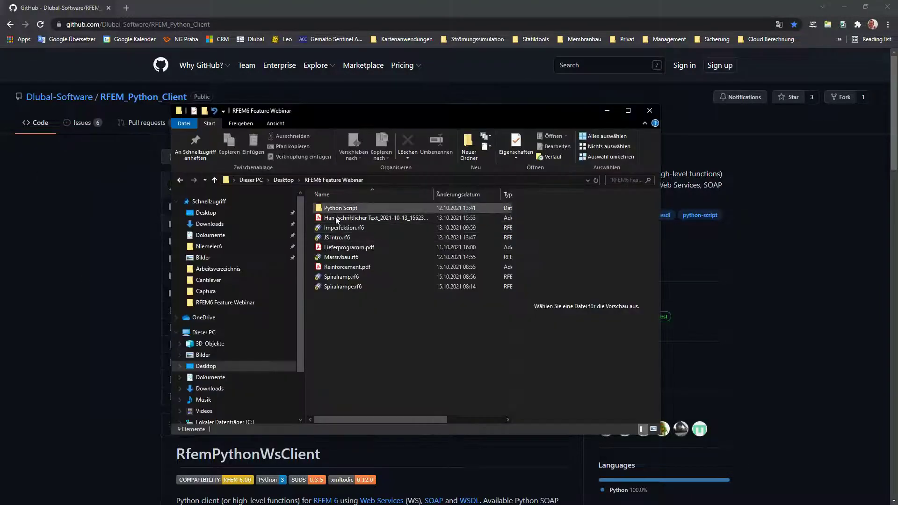
Open node.py from Python Script\RFEM\BasicObjects in Notepad++
double_click(339, 209)
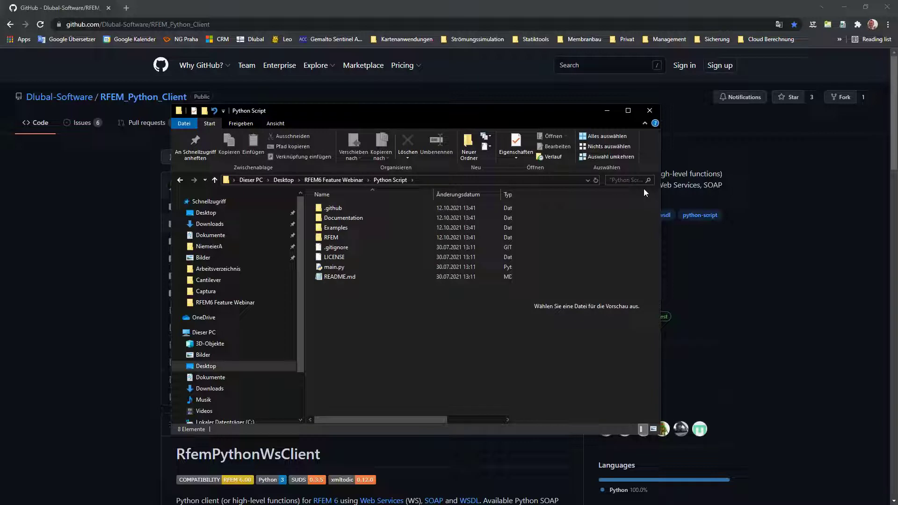
click(629, 111)
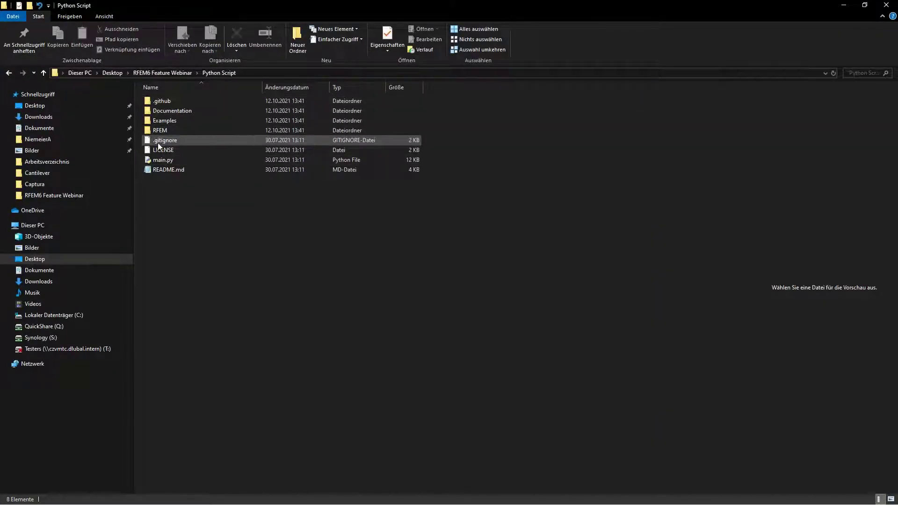
double_click(162, 130)
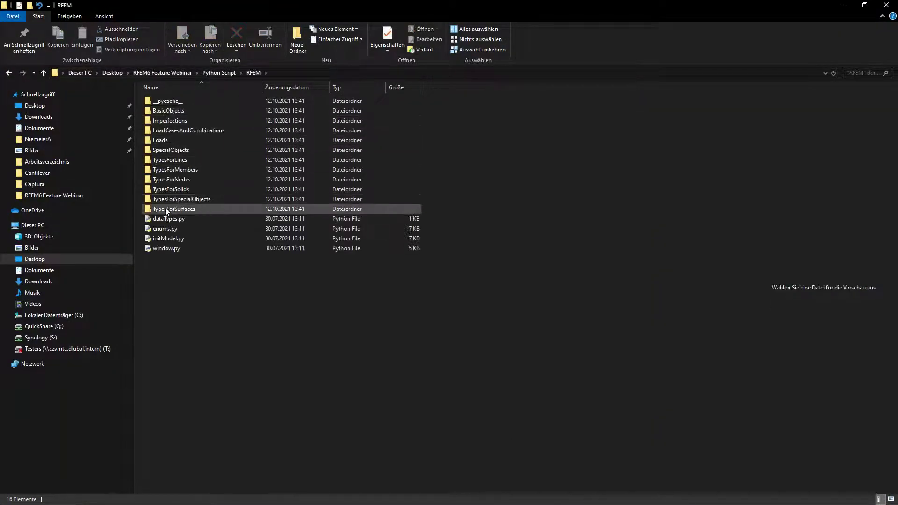
double_click(167, 111)
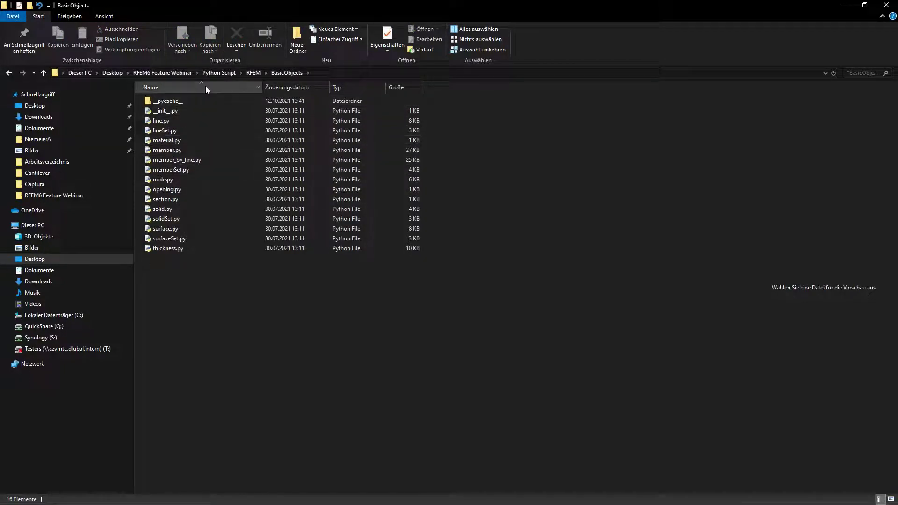
click(253, 73)
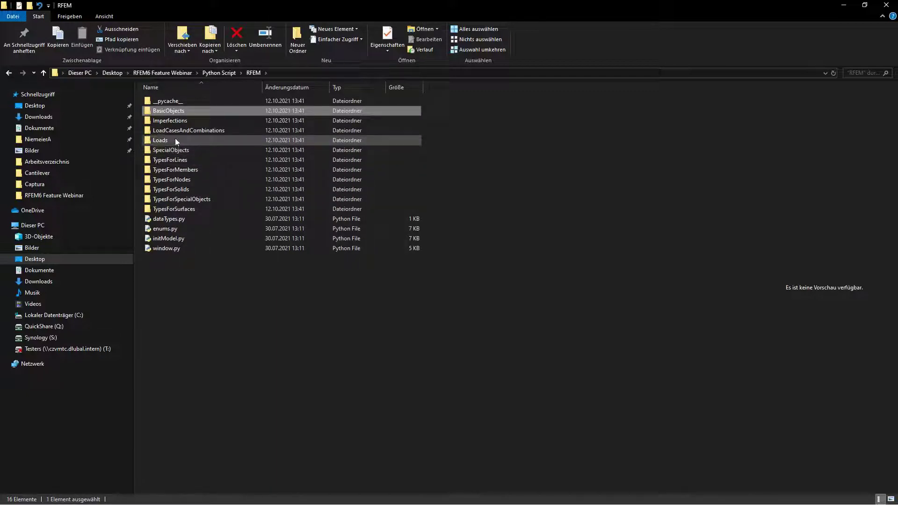
double_click(173, 111)
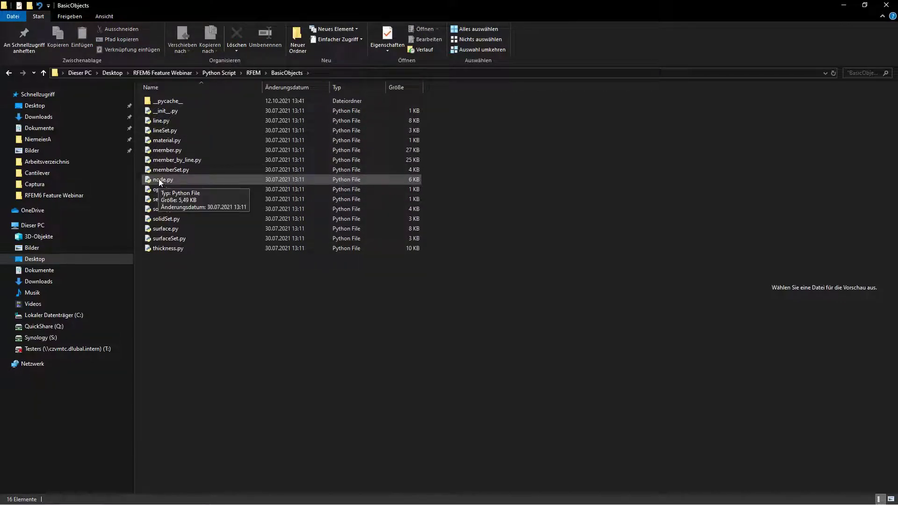
right_click(159, 180)
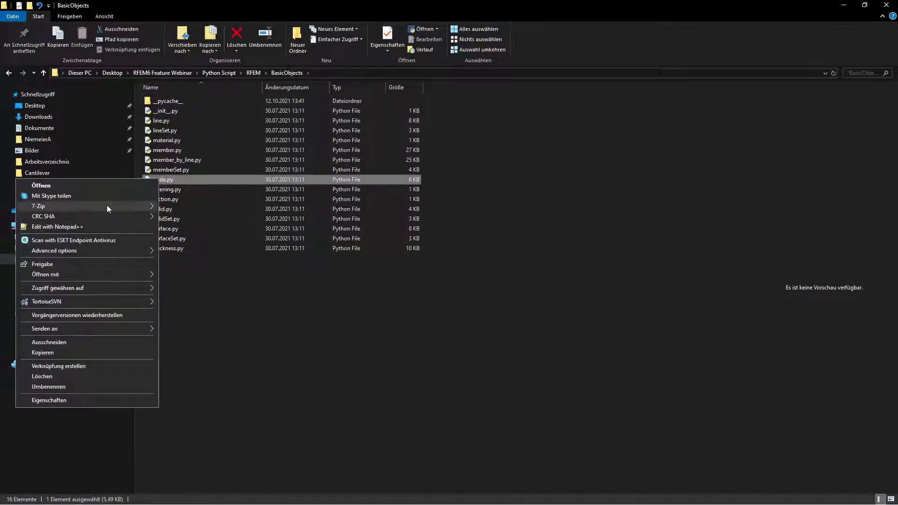
click(106, 226)
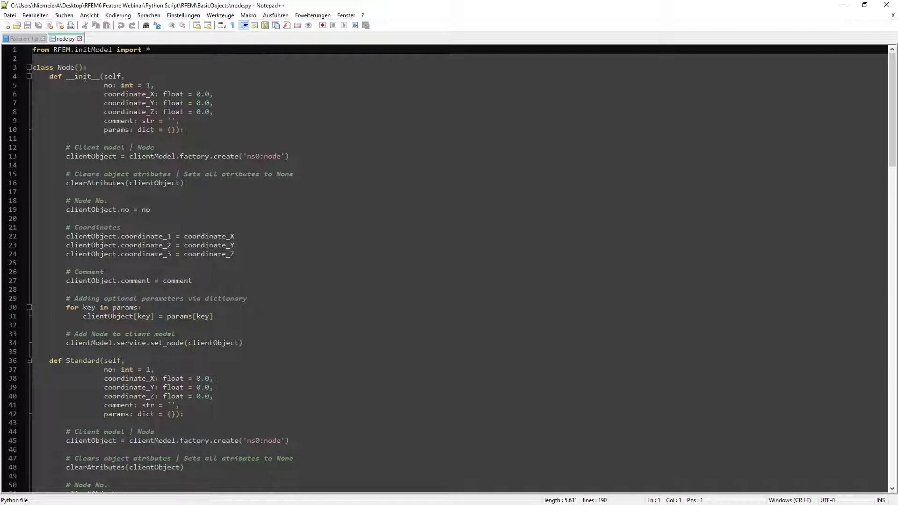
Review the Node class's coordinate_X, coordinate_Y and coordinate_Z parameters, then close Notepad++
click(125, 94)
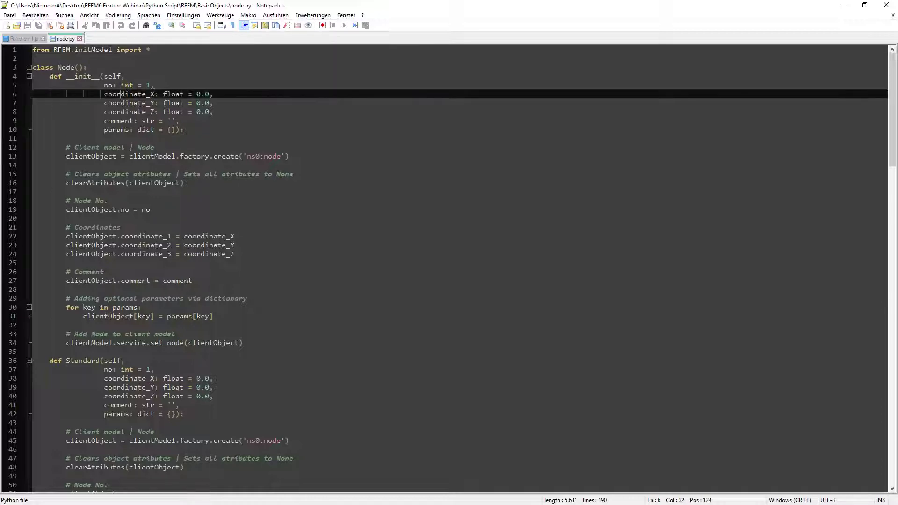
click(126, 103)
click(138, 112)
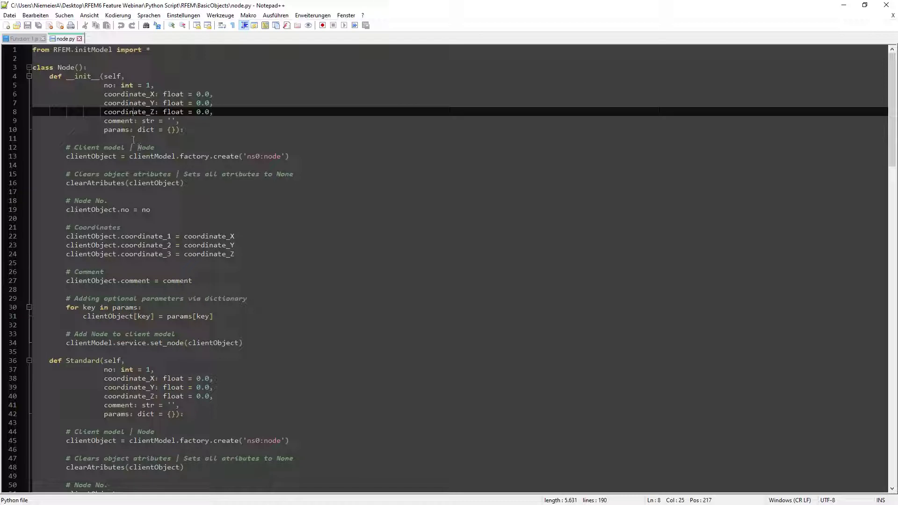
click(885, 7)
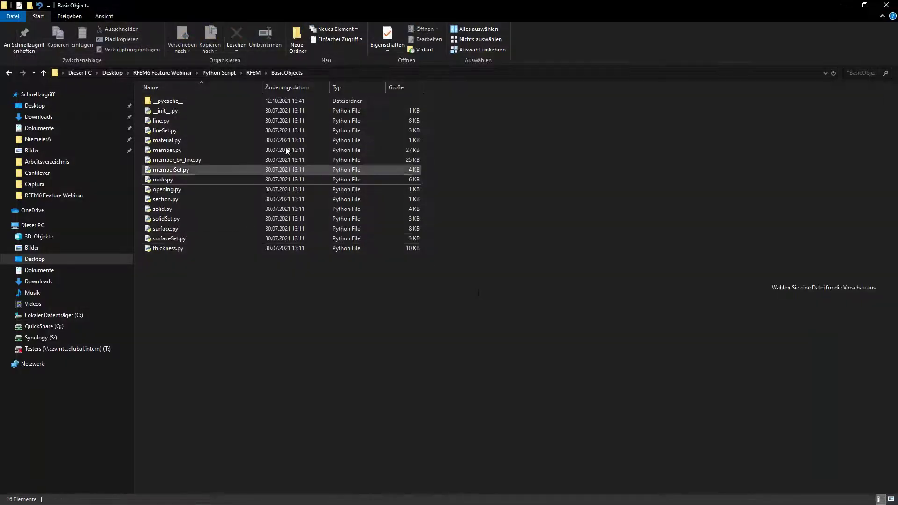
Navigate to the Python Script\Examples\Cantilever folder
click(255, 74)
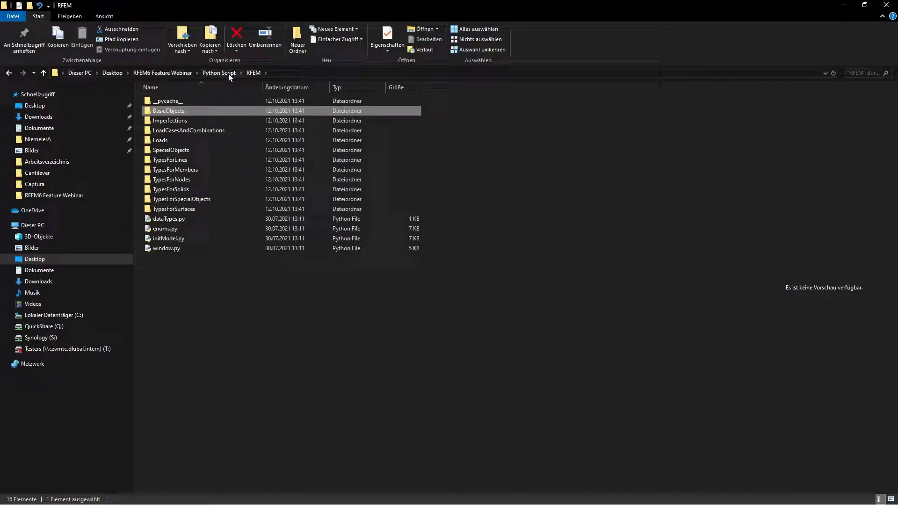
click(229, 75)
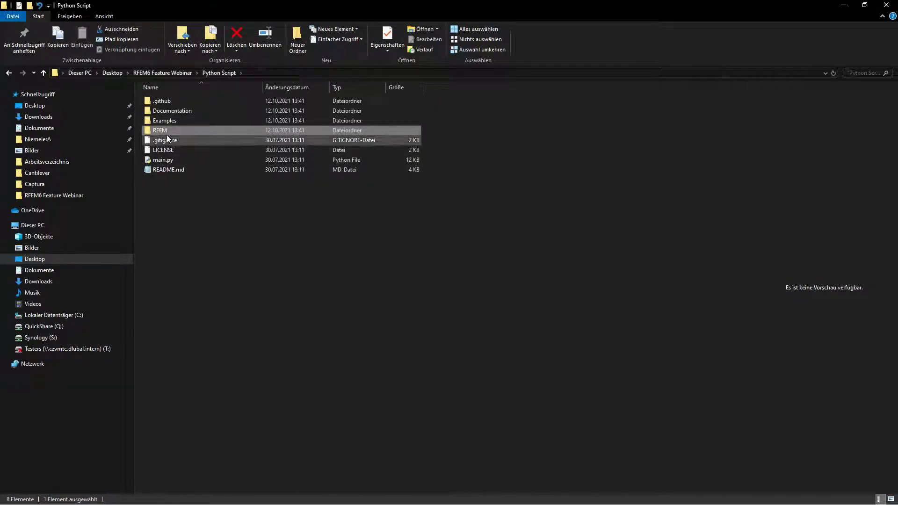
double_click(157, 121)
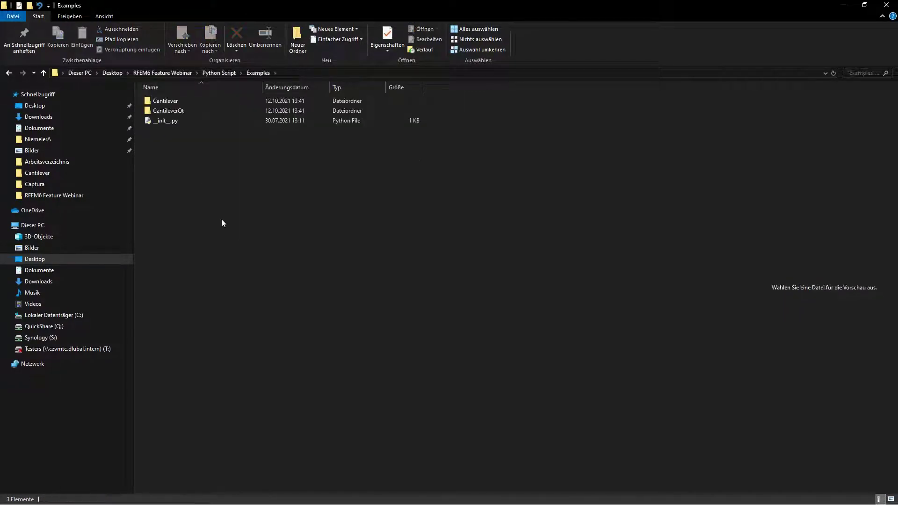
click(176, 102)
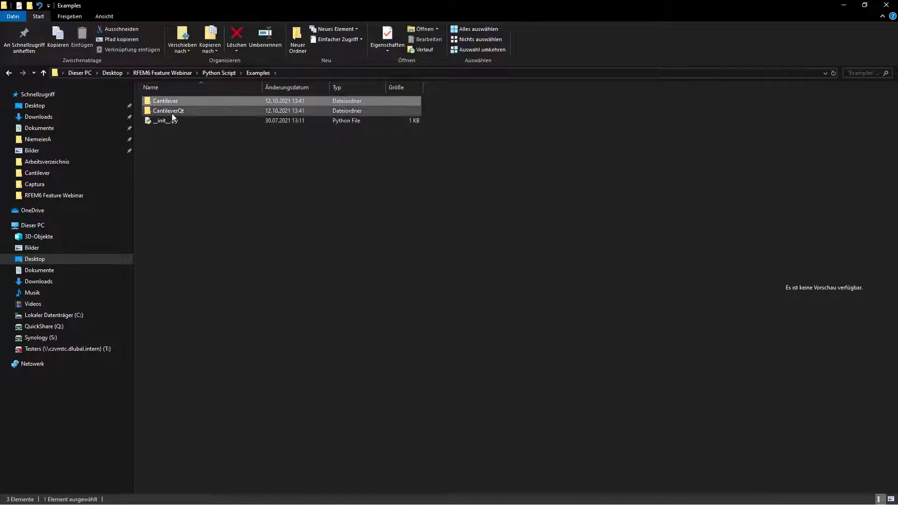
double_click(173, 101)
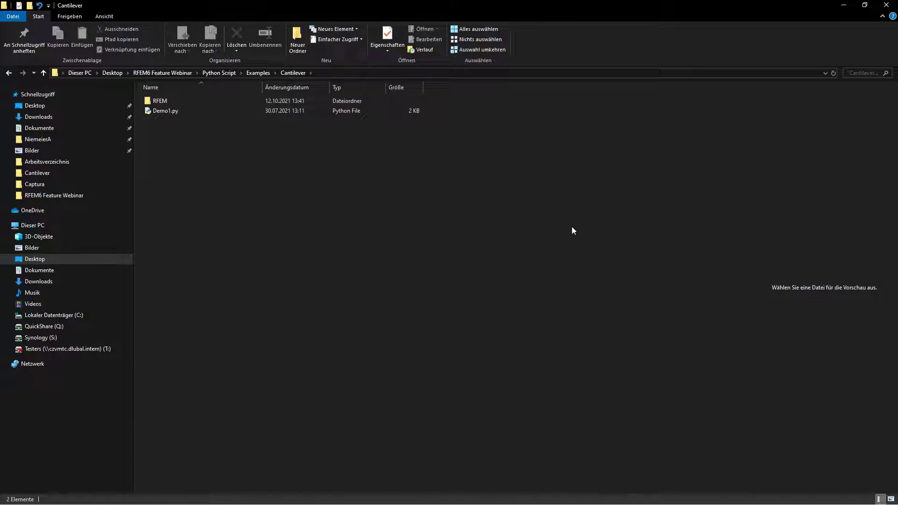
Restore down the Explorer window, close the GitHub browser and bring RFEM forward
click(865, 5)
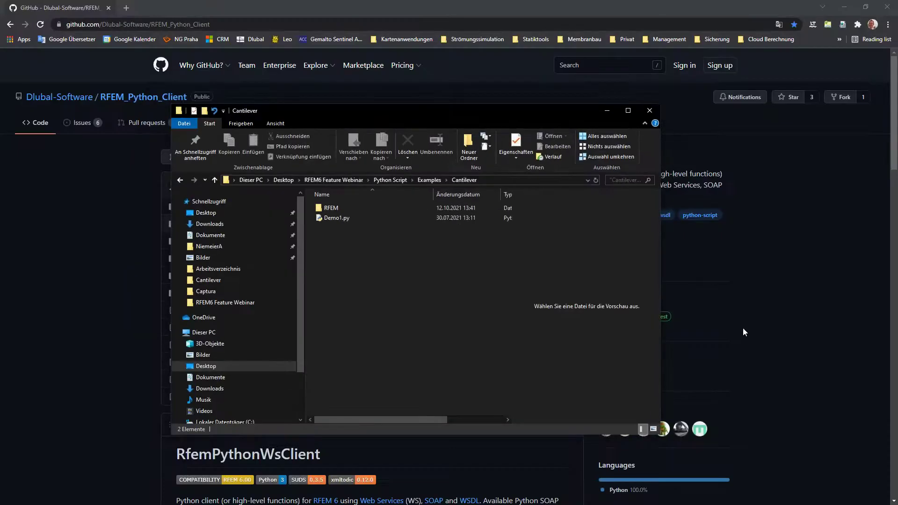
click(890, 10)
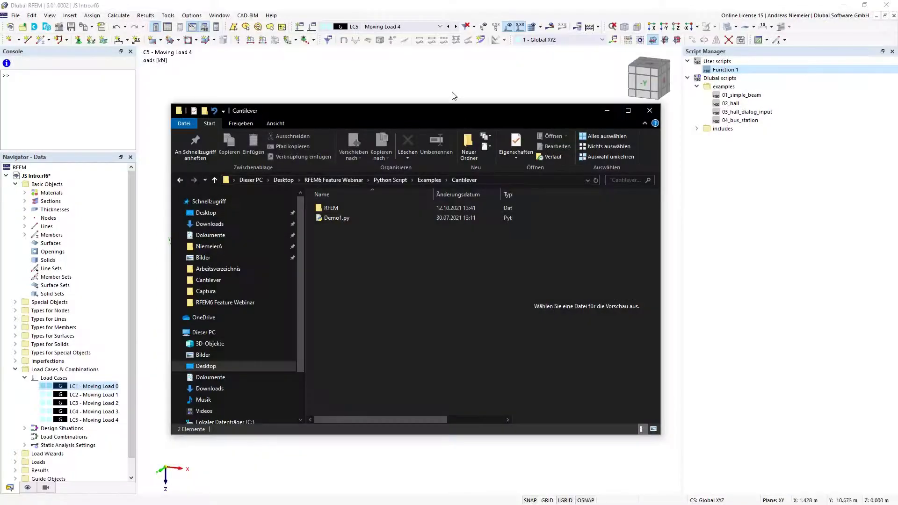
click(453, 92)
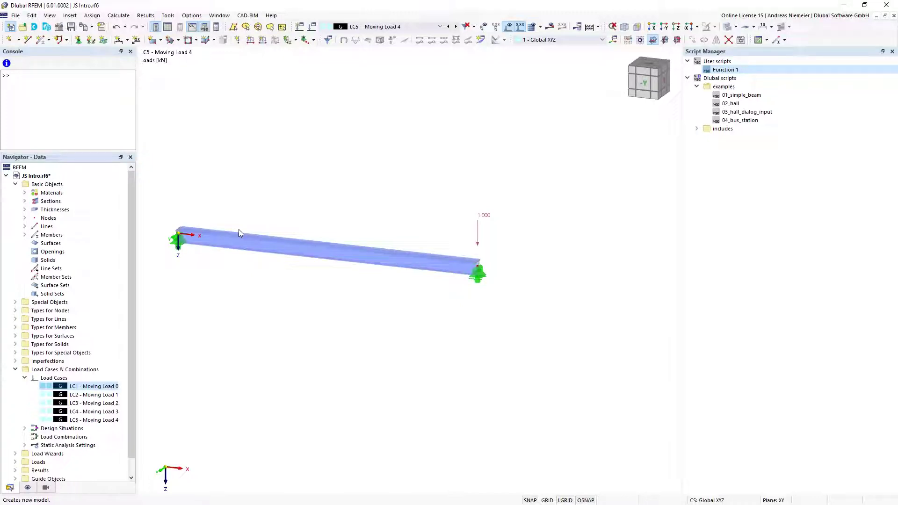
Create a new RFEM model named 'WS Intro', then return to the Cantilever folder
key(ctrl+n)
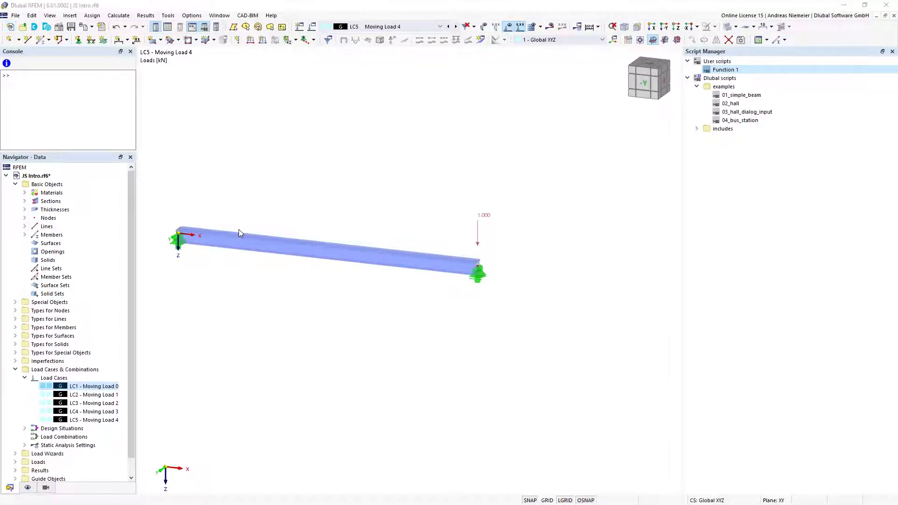
text(WS Intro)
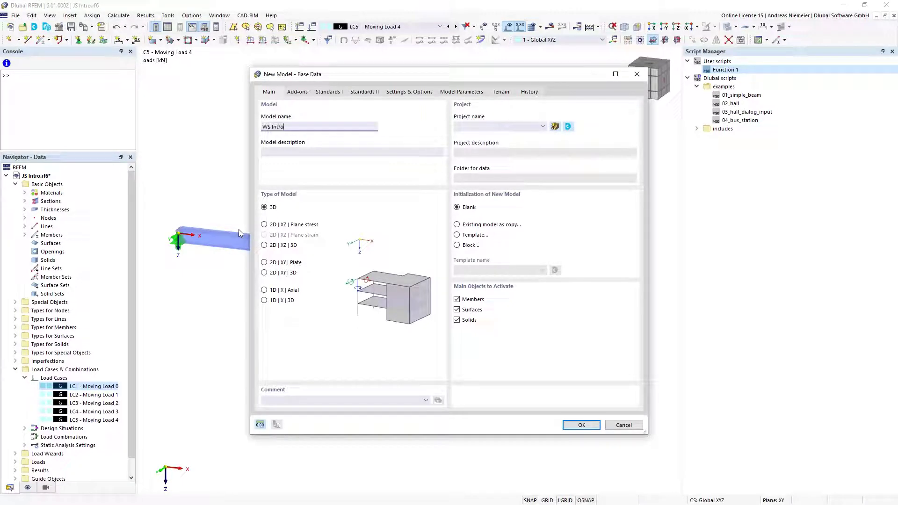
click(581, 425)
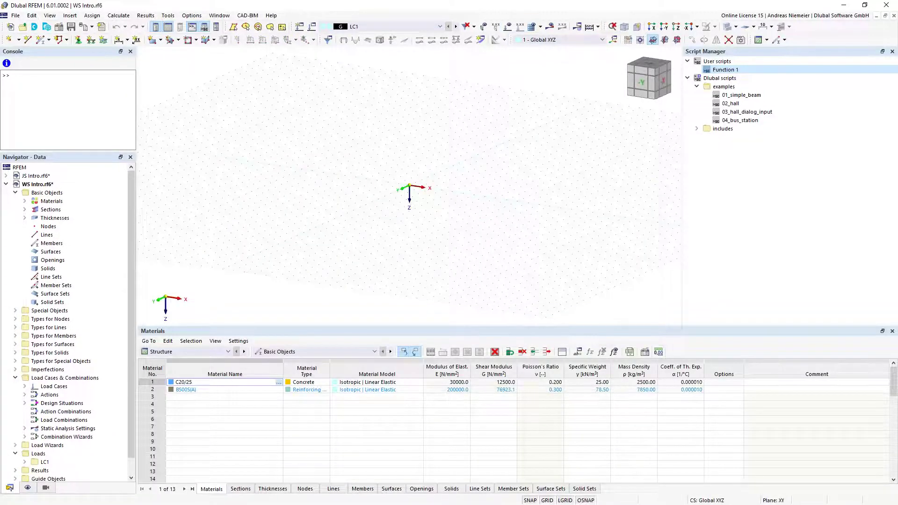
key(alt+Tab)
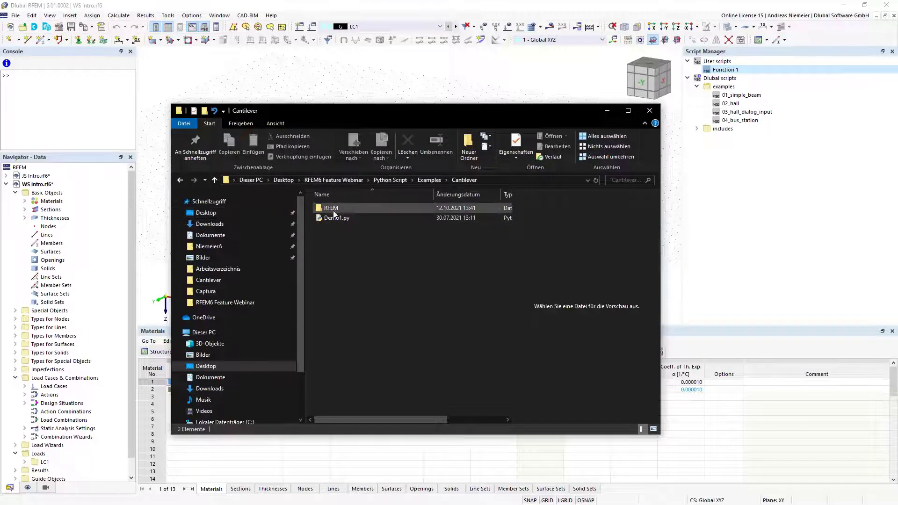
Run Demo1.py with a 5 m cantilever length and view the generated beam in RFEM
click(336, 219)
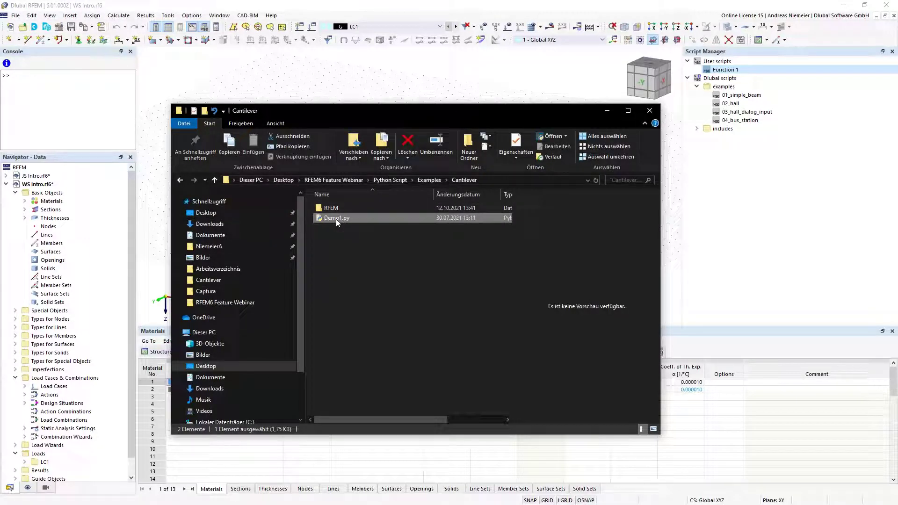
key(Return)
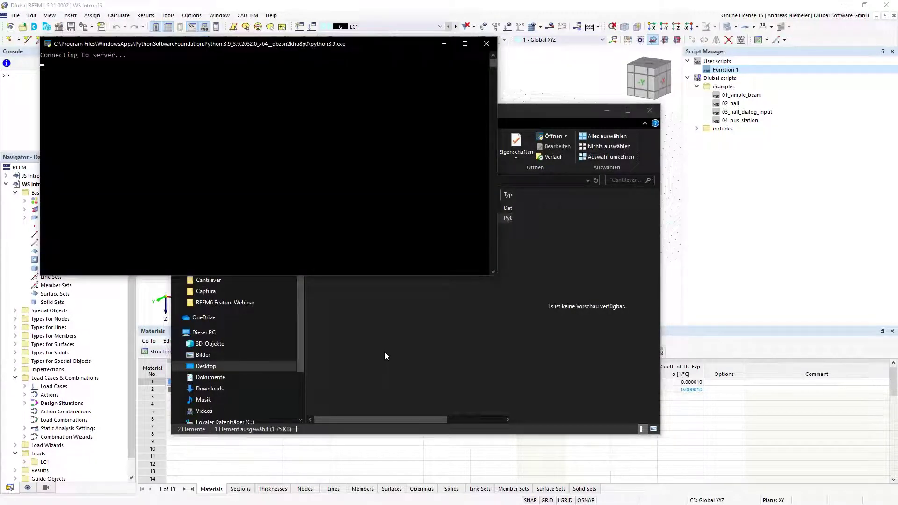
drag(157, 44, 165, 56)
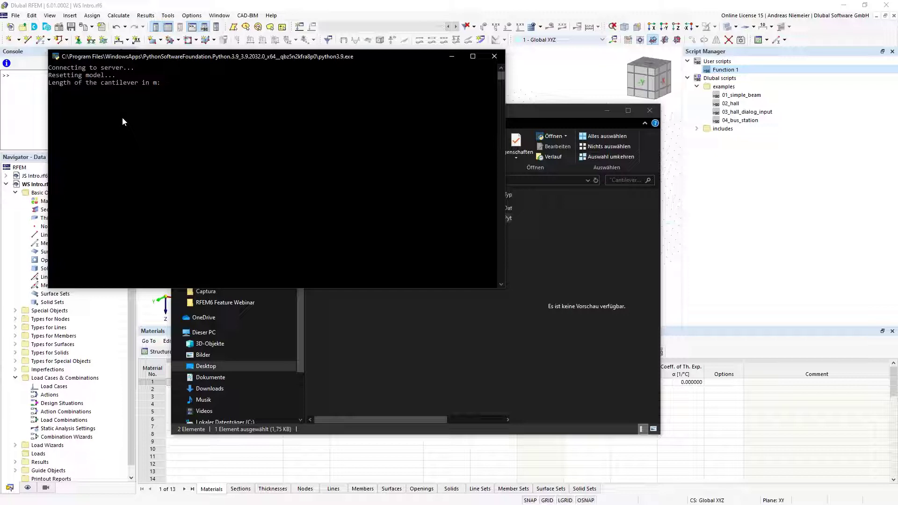
text(5)
key(Return)
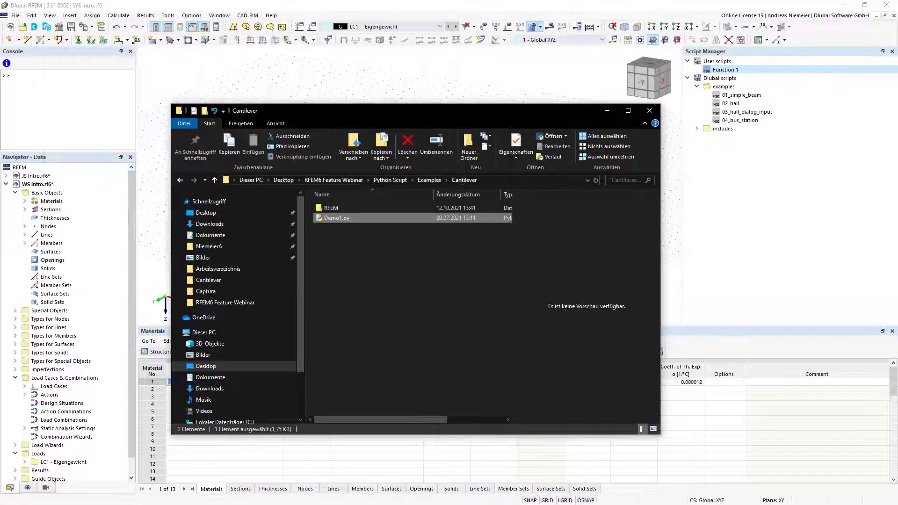
key(alt+Tab)
scroll(440, 190, up, 5)
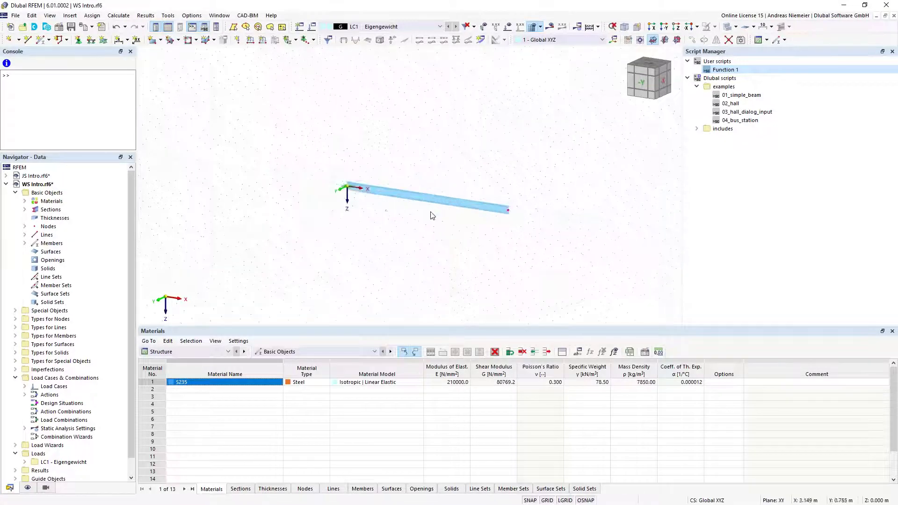
Run Calculate All on the WS Intro steel cantilever model
click(508, 26)
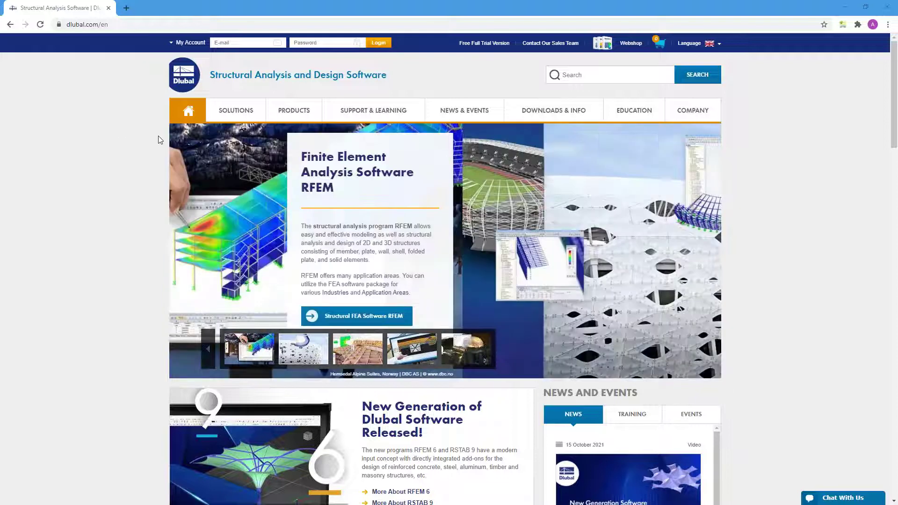
Open the 15 October 2021 'New Features in RFEM 6 and RSTAB 9' webinar page and browse it
mouse_move(470, 112)
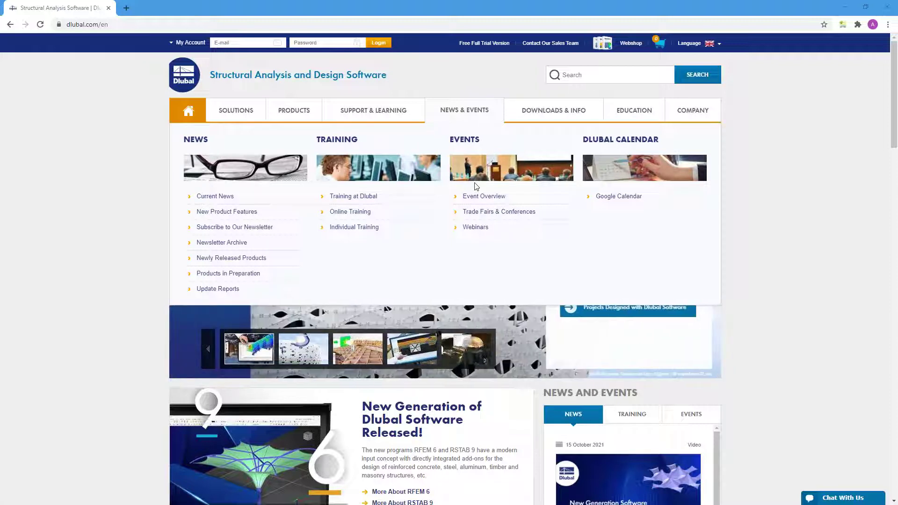
click(477, 228)
scroll(477, 281, down, 8)
click(476, 286)
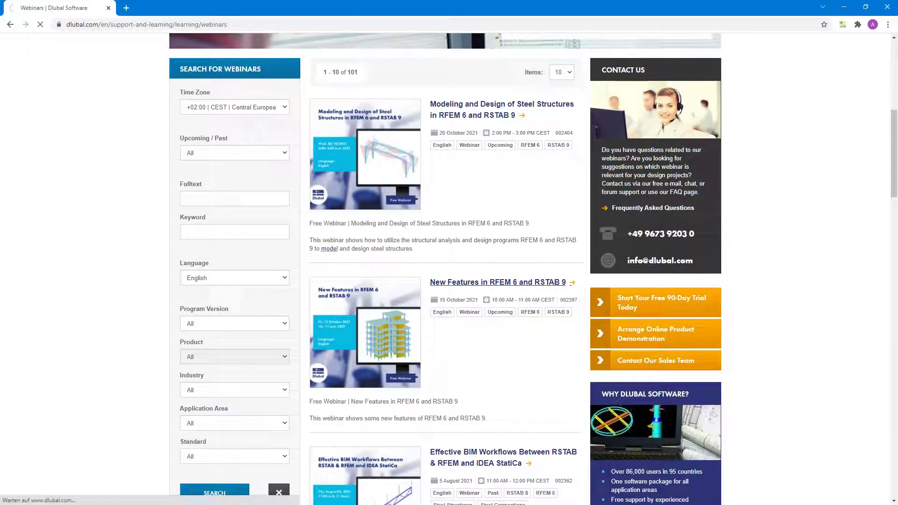
scroll(449, 269, down, 12)
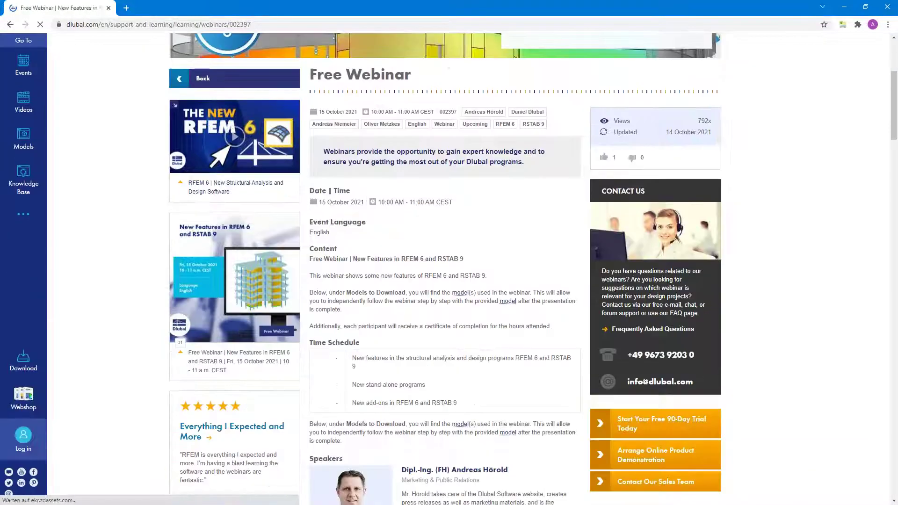
scroll(354, 326, down, 2)
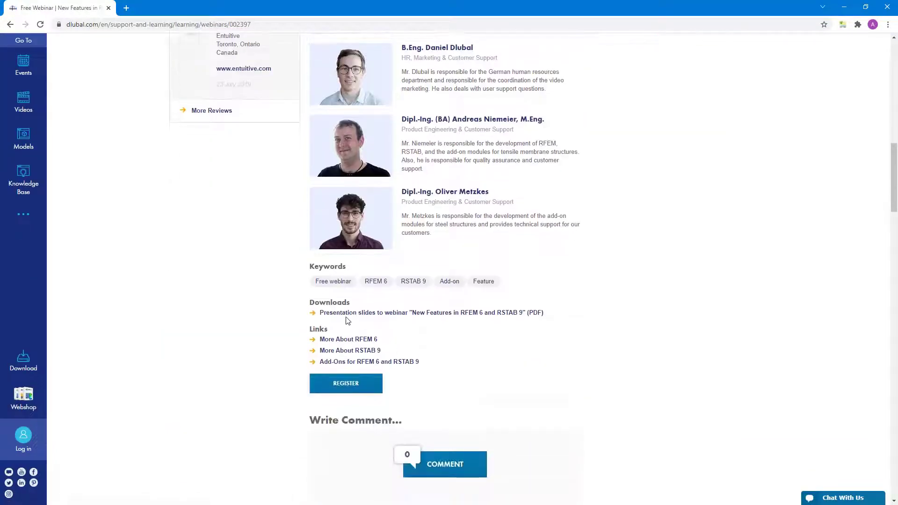
scroll(414, 333, down, 3)
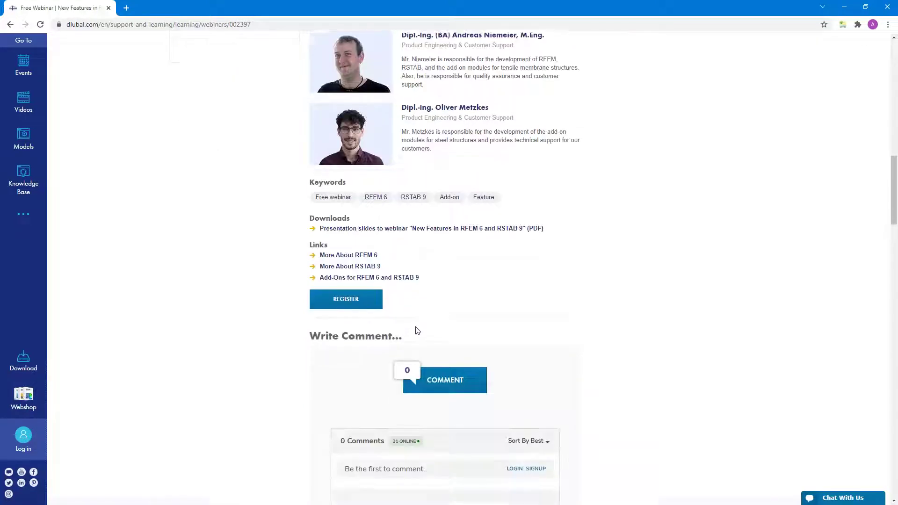
scroll(445, 192, down, 8)
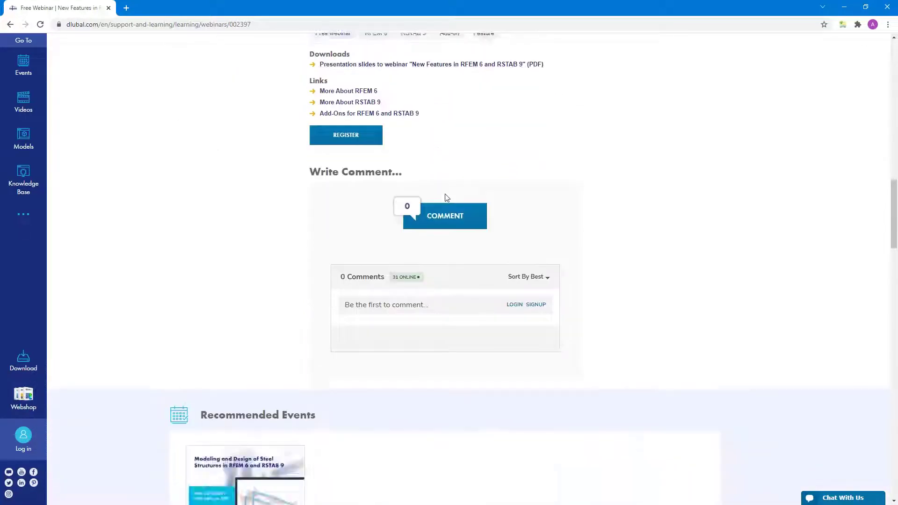
scroll(446, 197, down, 6)
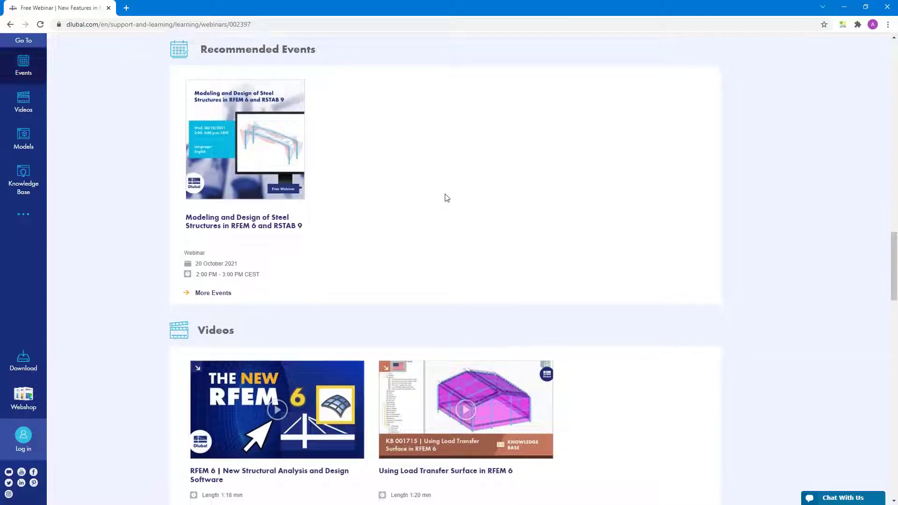
scroll(443, 320, down, 3)
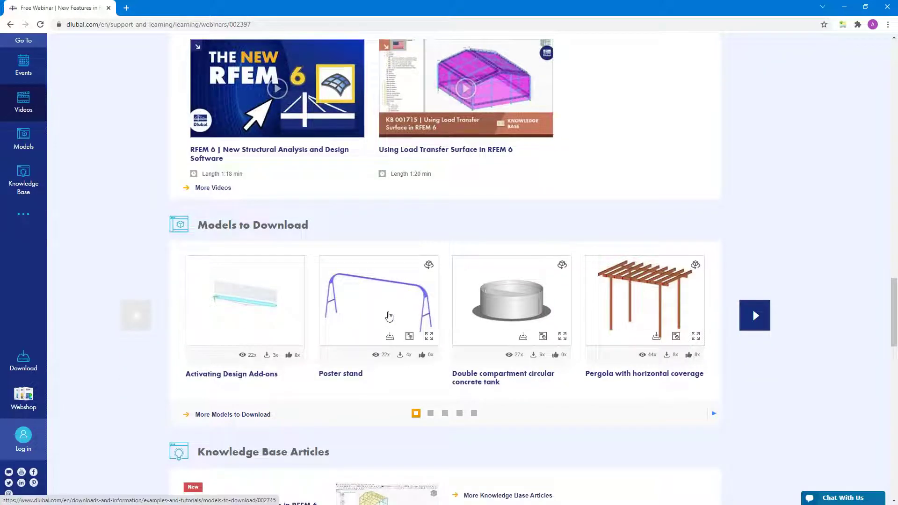
scroll(389, 317, up, 5)
scroll(389, 317, up, 5)
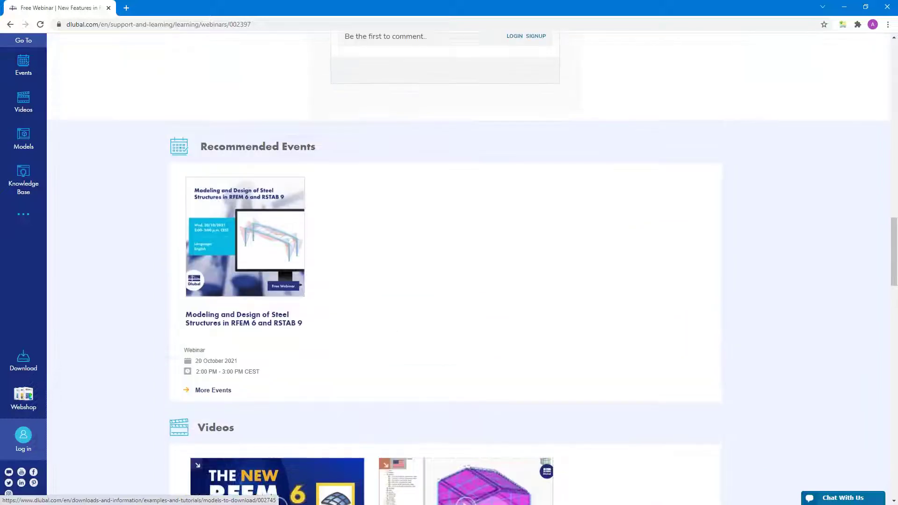